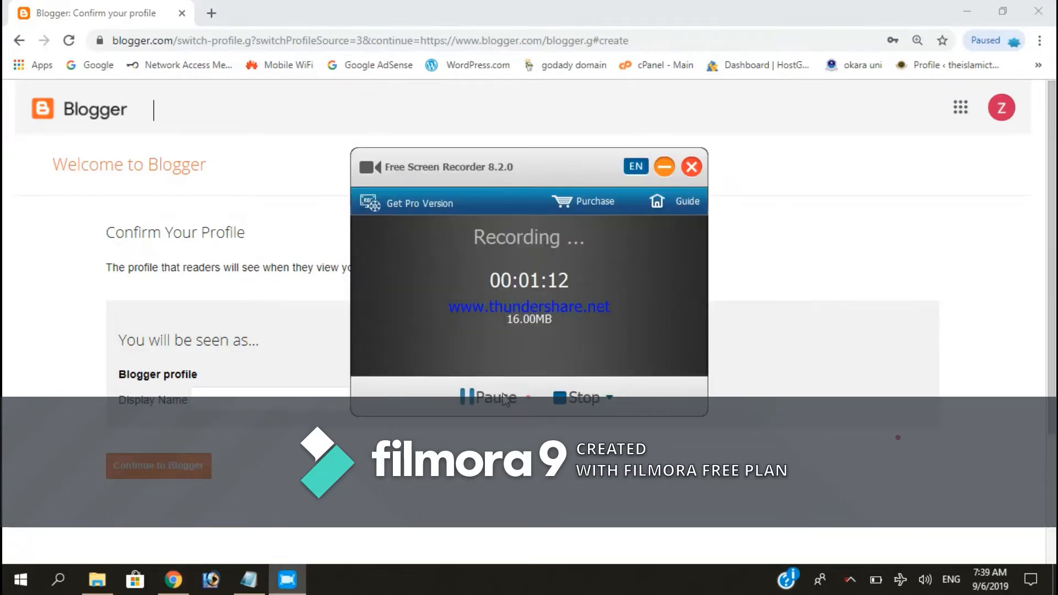
# - Confirm the Blogger profile with the display name AK-Writers, continue to Blogger, and dismiss the cookie notice
pyautogui.click(665, 167)
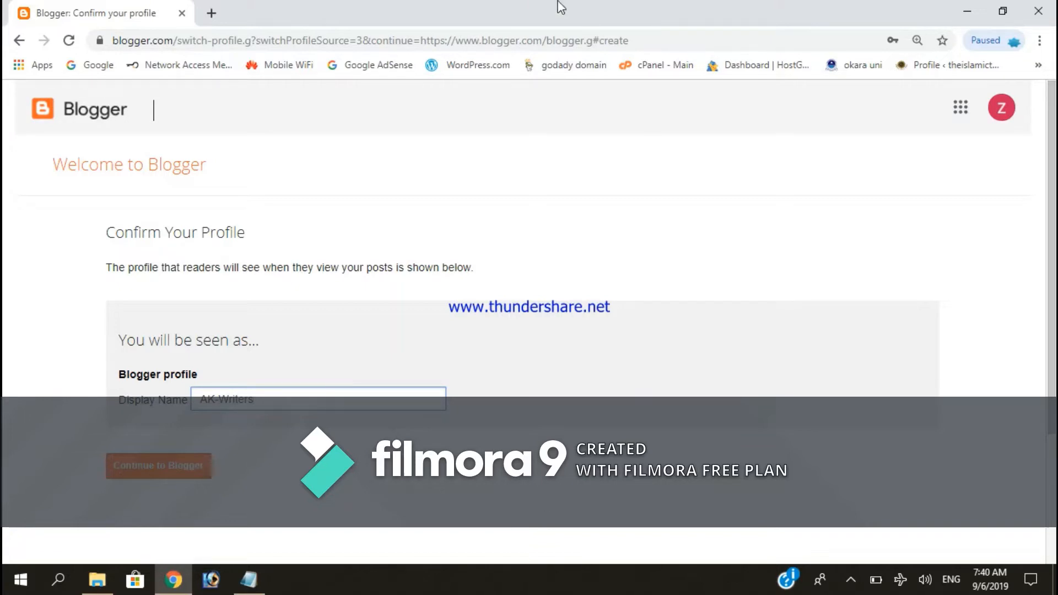
pyautogui.click(201, 467)
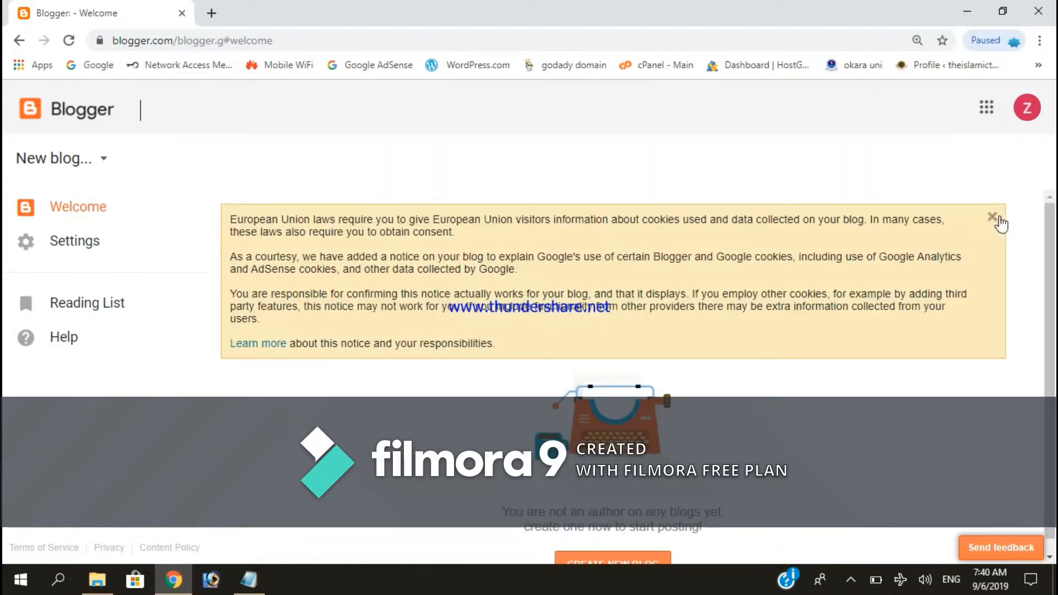
pyautogui.click(993, 218)
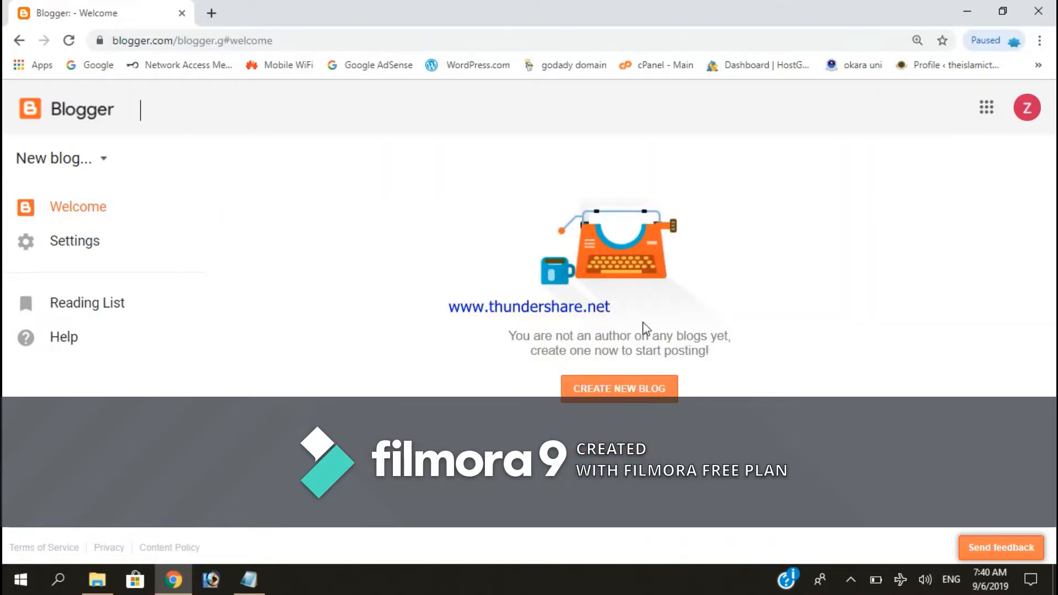
# - View the Blogger user settings and return to the welcome page
pyautogui.click(76, 240)
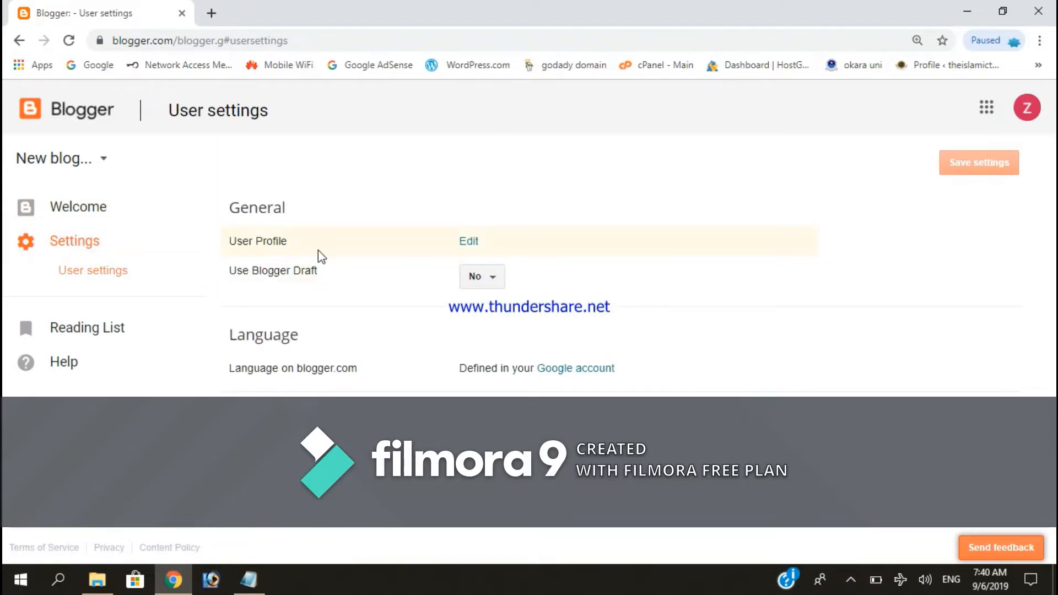
pyautogui.click(88, 215)
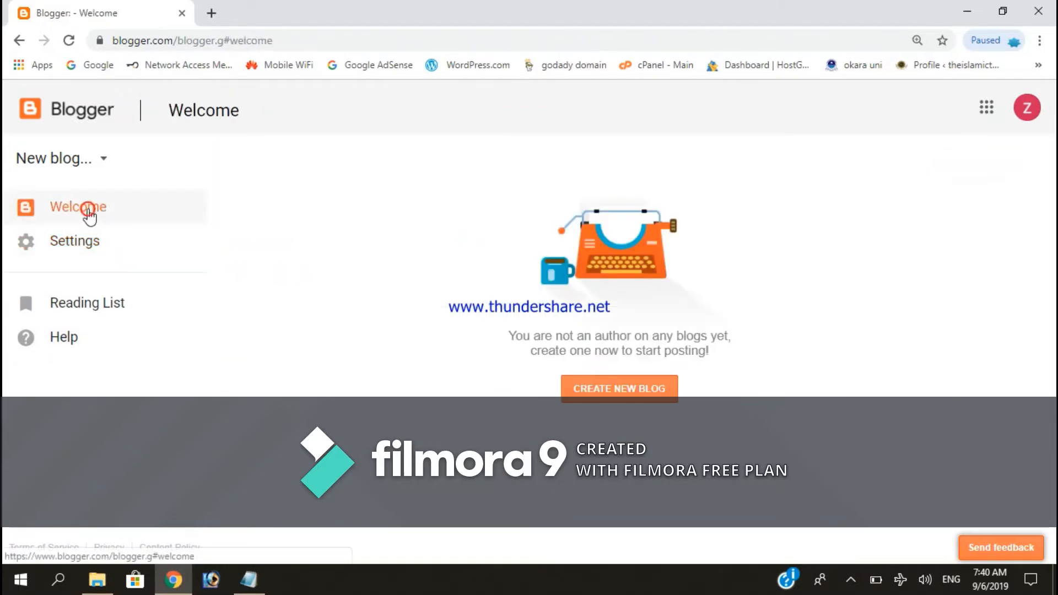
# - Start a new blog titled AK-Writers and try the address AKWriters.blogspot.com
pyautogui.click(606, 387)
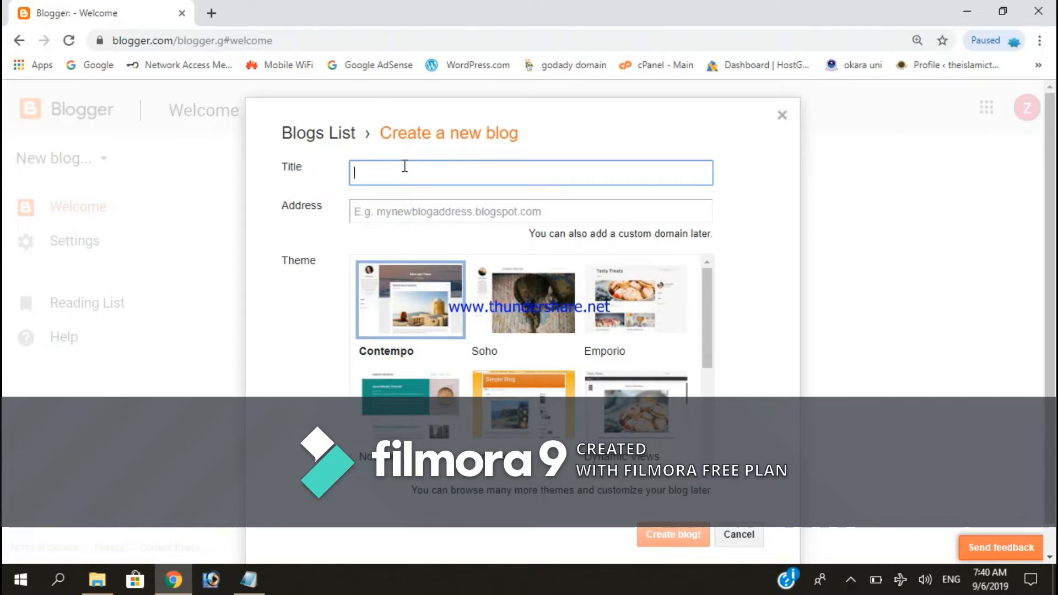
pyautogui.write('AK-Writers')
pyautogui.click(399, 202)
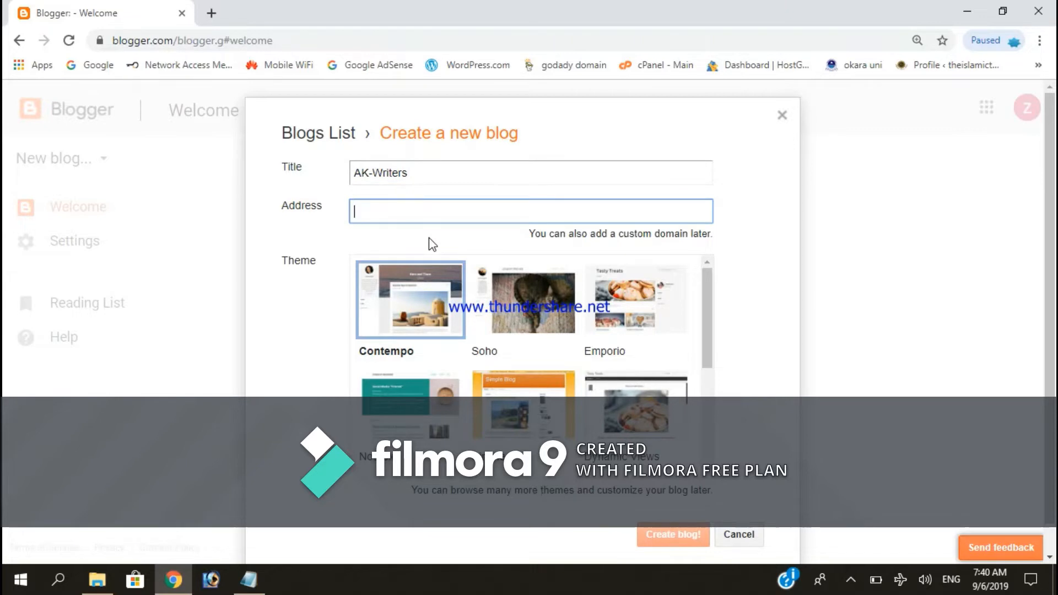
pyautogui.write('AK')
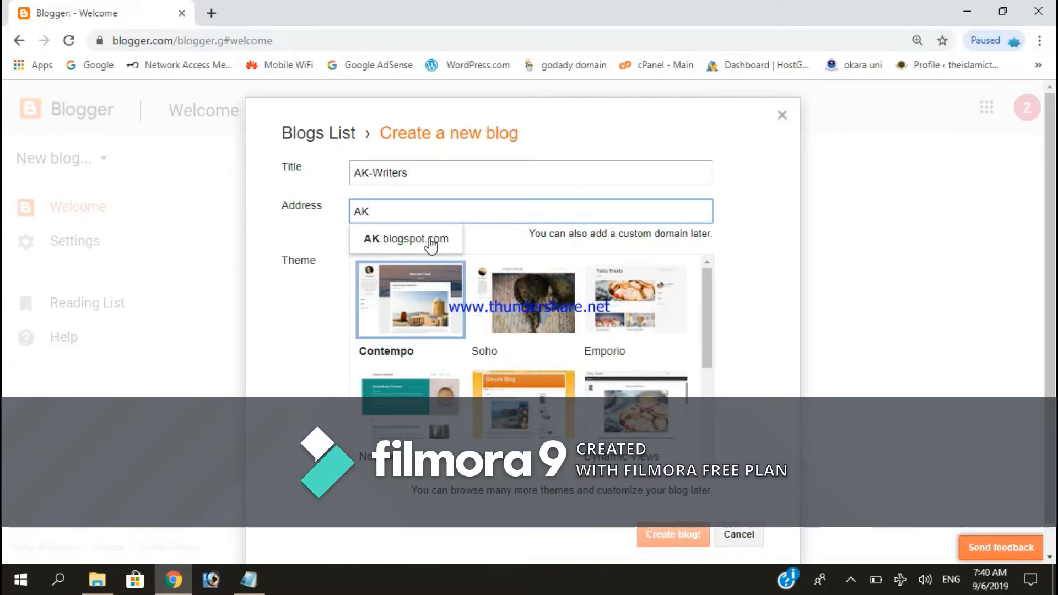
pyautogui.write('W')
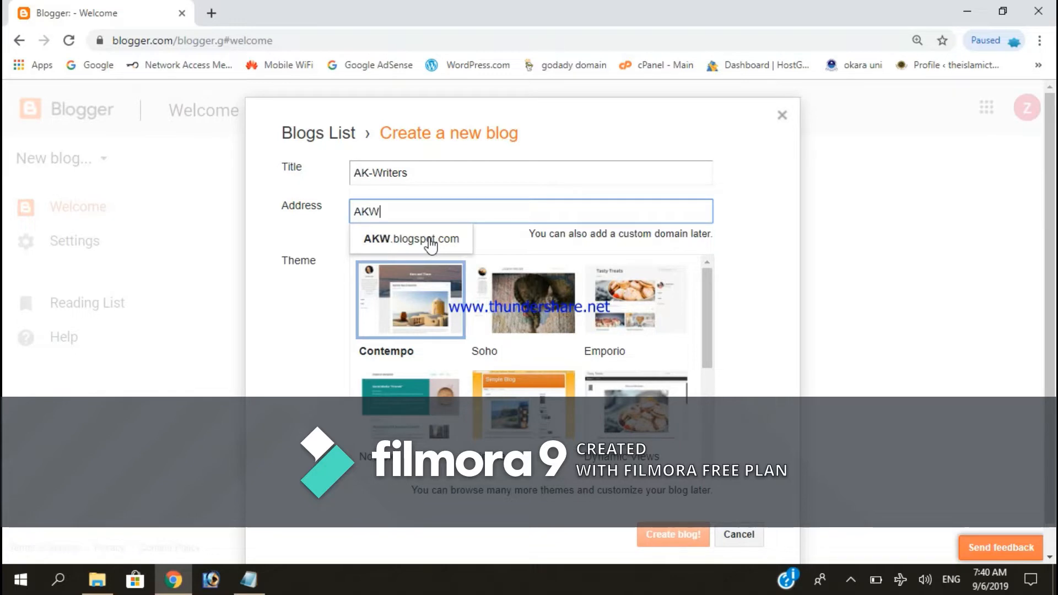
pyautogui.write('riters')
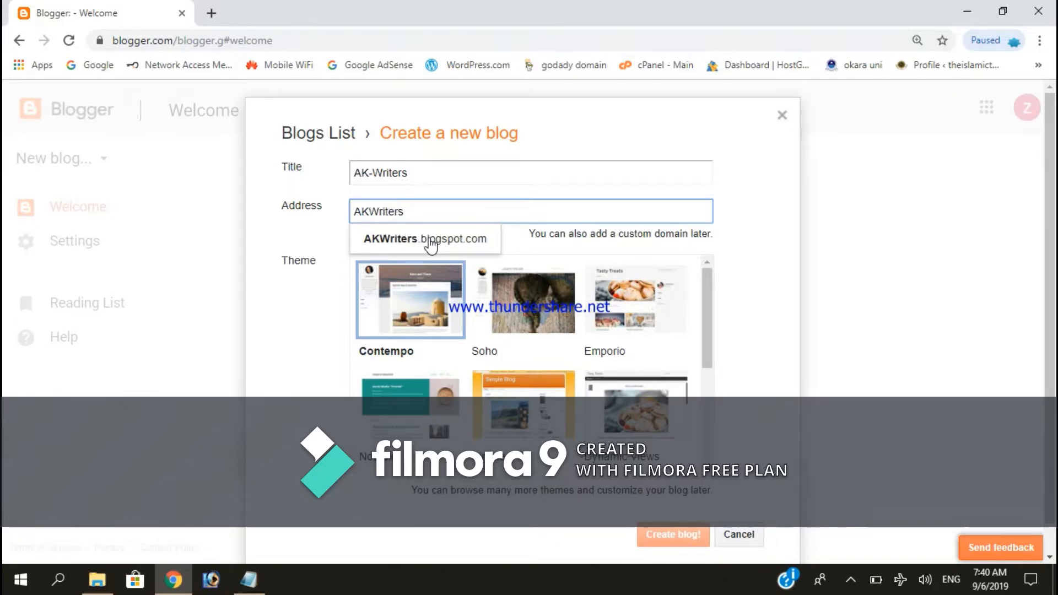
pyautogui.click(430, 243)
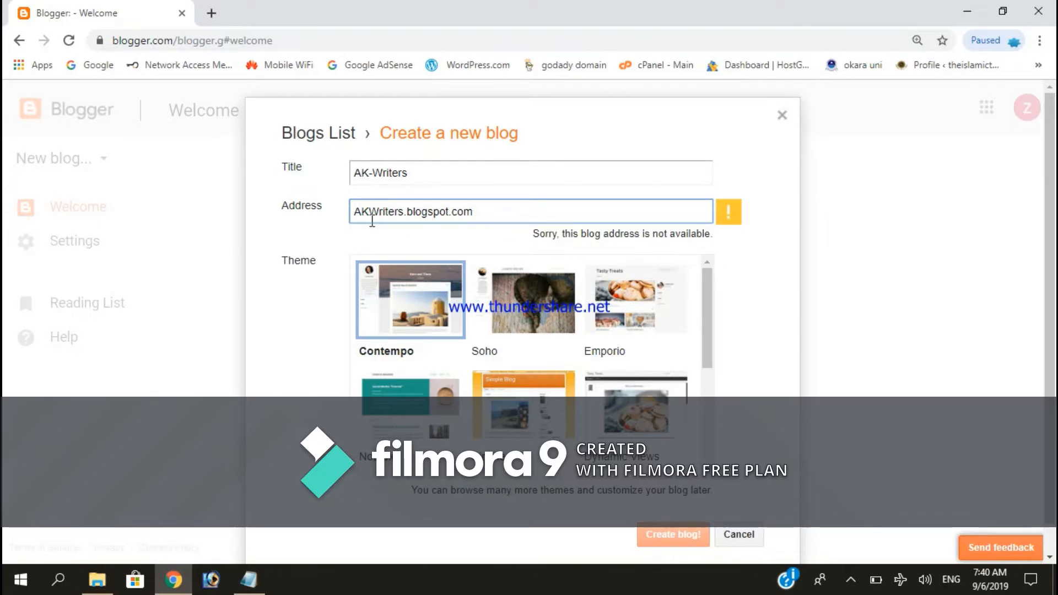
# - Change the new blog's address to AKwriters123.blogspot.com
pyautogui.moveTo(369, 212); pyautogui.dragTo(382, 212)
pyautogui.write('w')
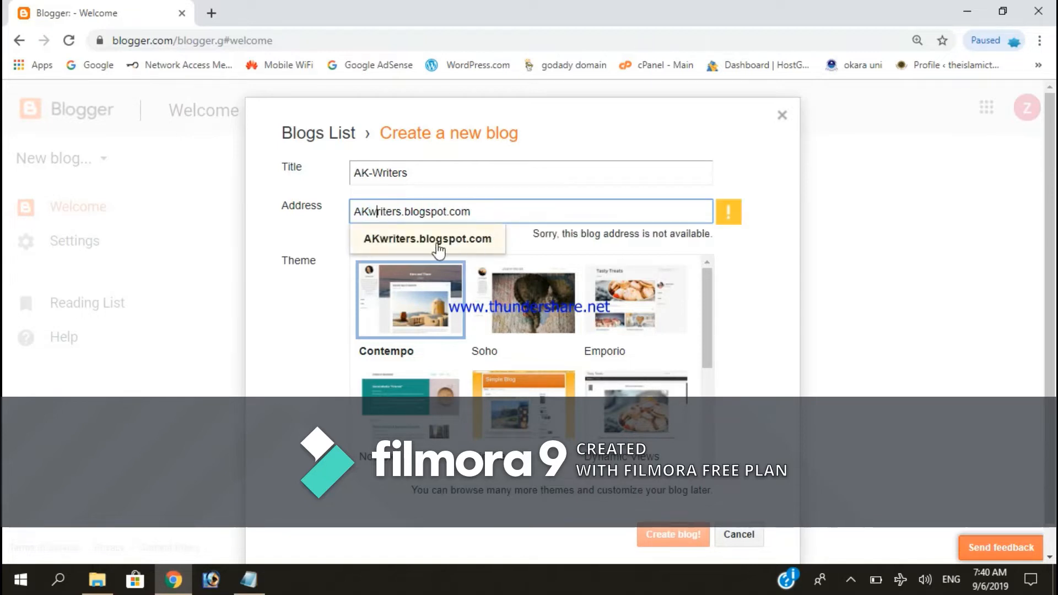
pyautogui.click(437, 244)
pyautogui.click(479, 215)
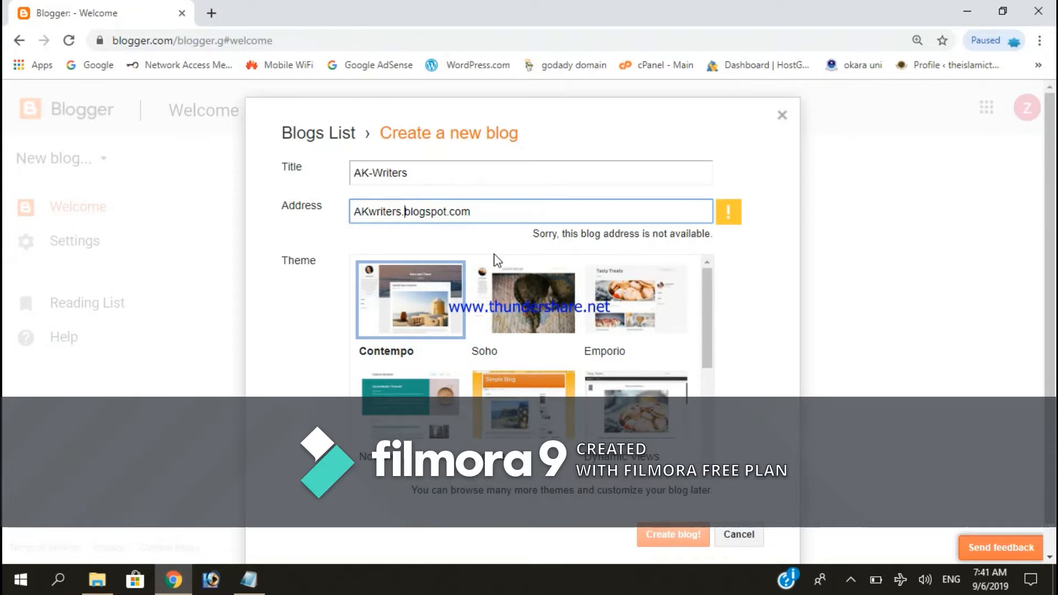
pyautogui.press('BackSpace')
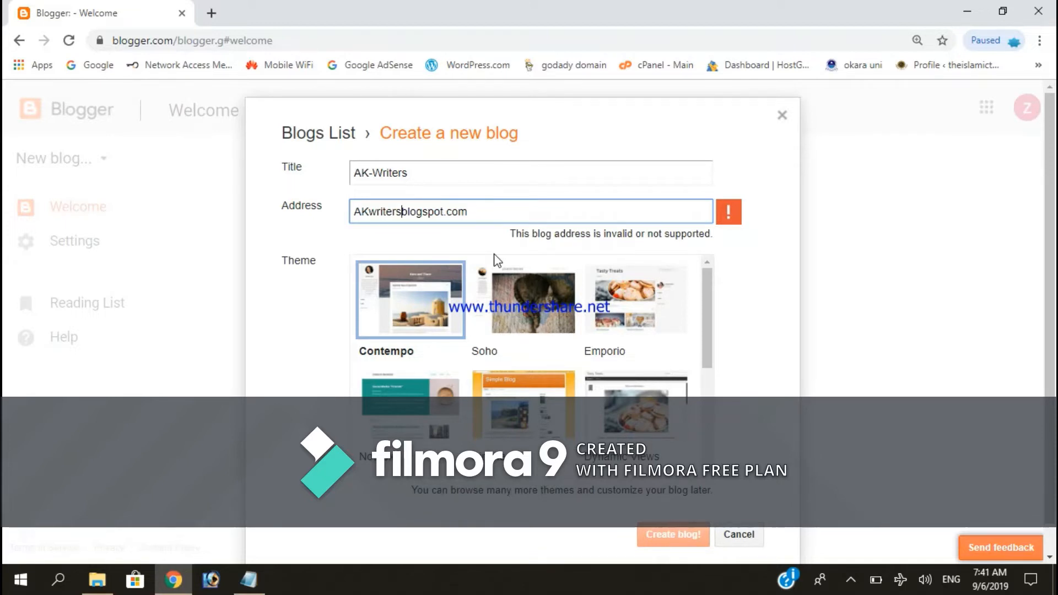
pyautogui.write('123.')
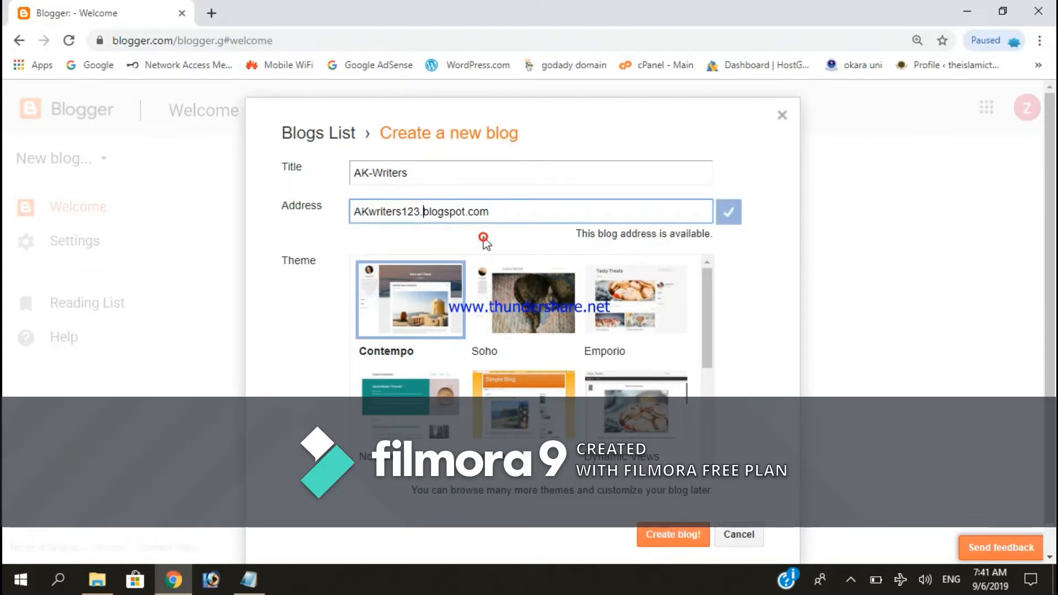
pyautogui.click(483, 239)
# - Choose the Emporio theme from the theme list and create the blog
pyautogui.scroll(-4, 379, 301)
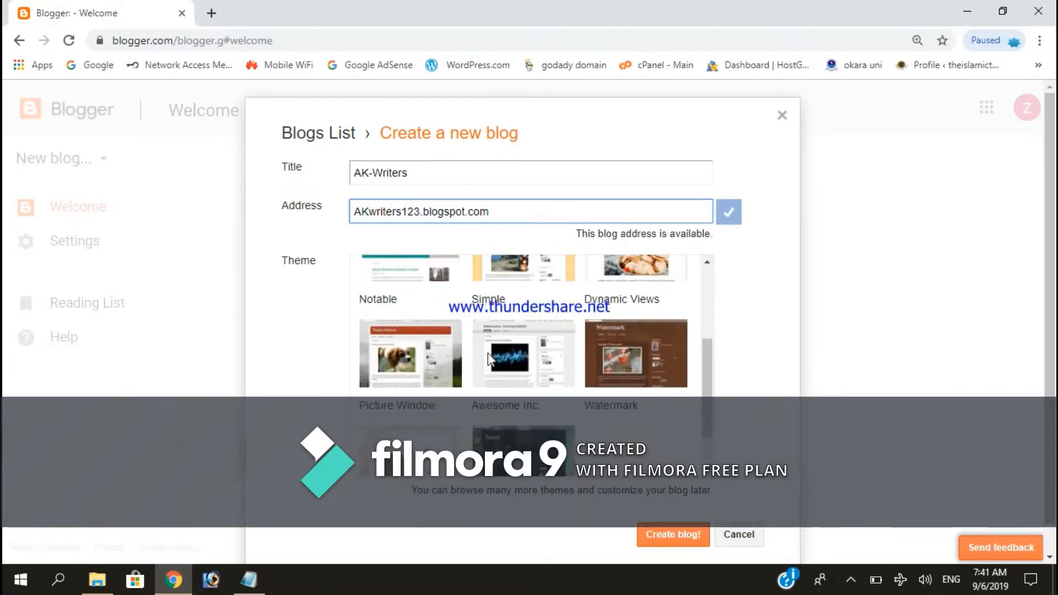
pyautogui.scroll(4, 493, 439)
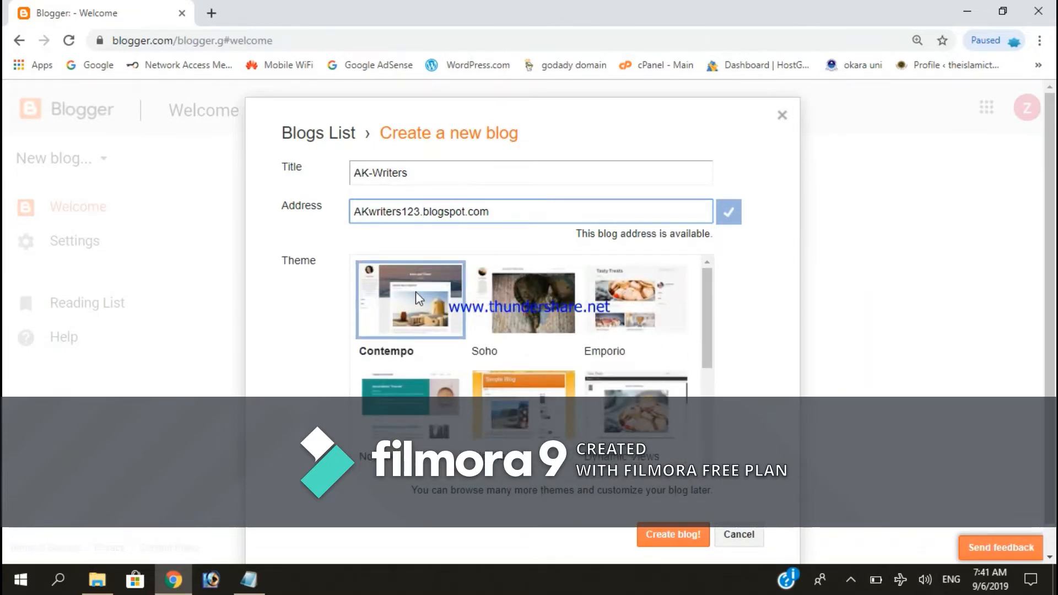
pyautogui.scroll(-4, 500, 310)
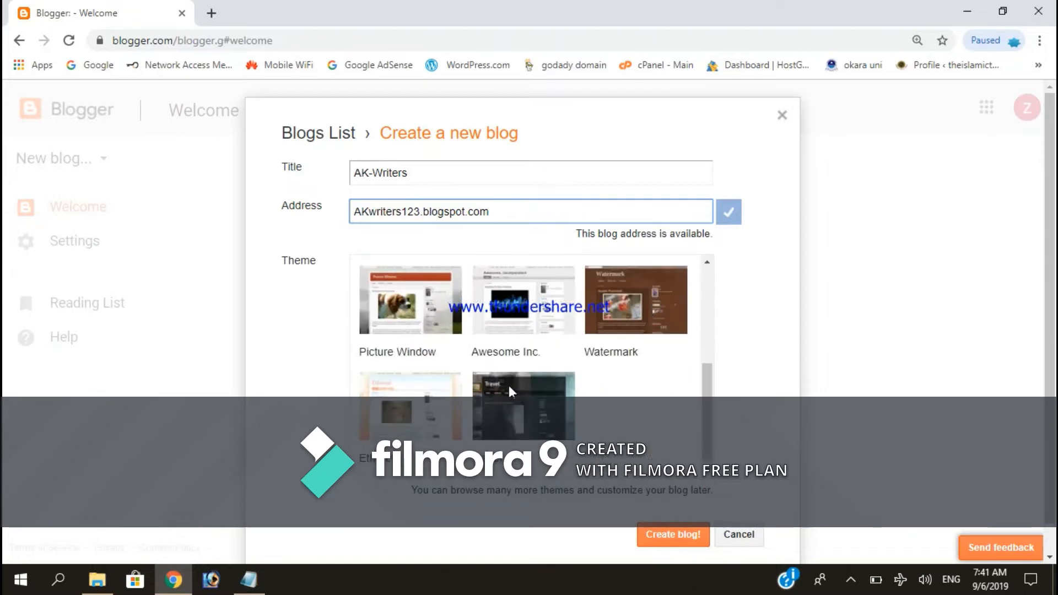
pyautogui.scroll(4, 489, 418)
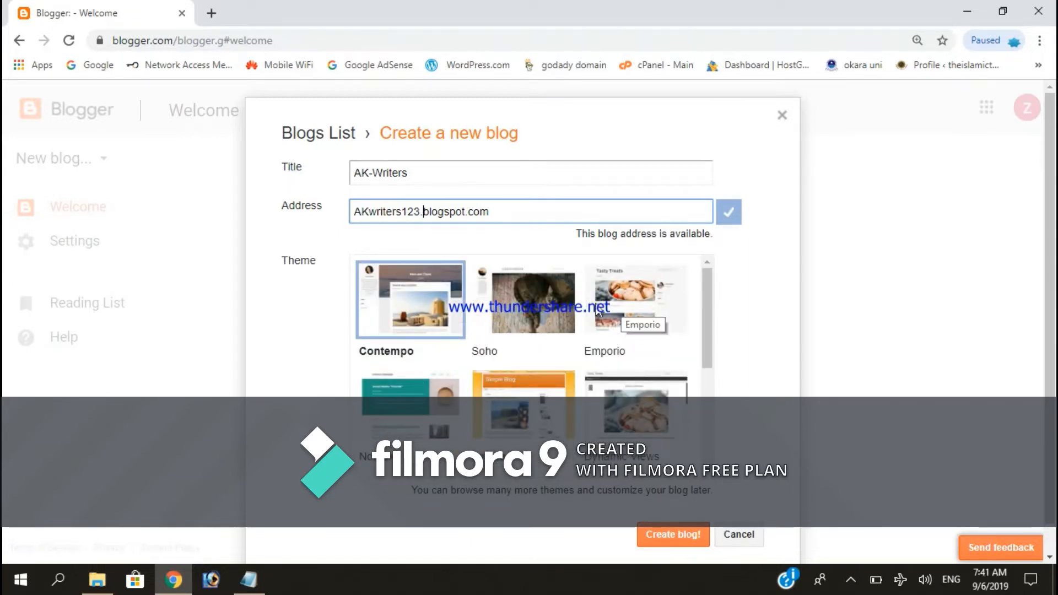
pyautogui.click(639, 293)
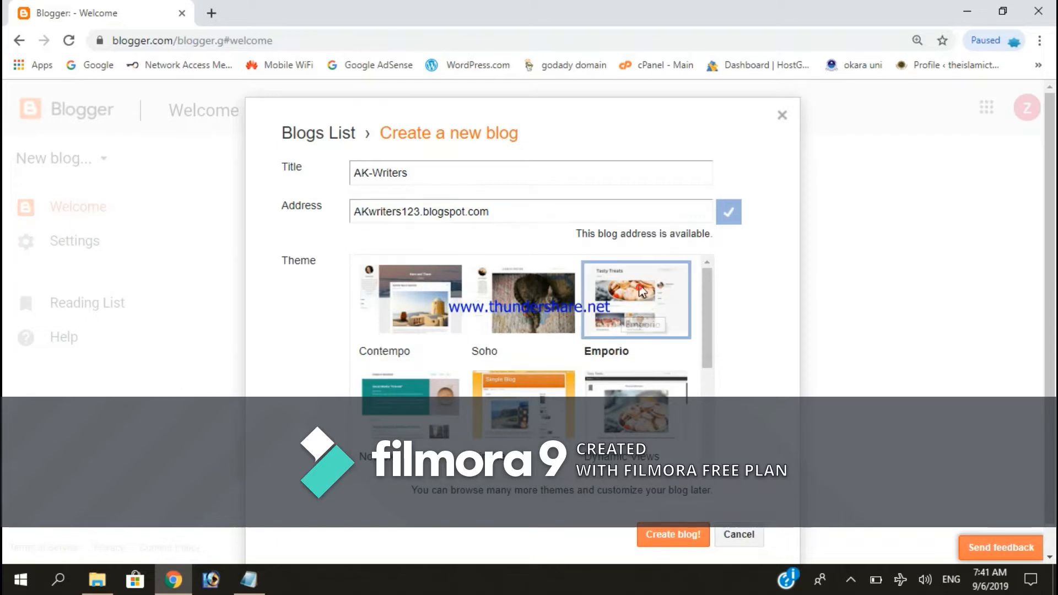
pyautogui.click(666, 533)
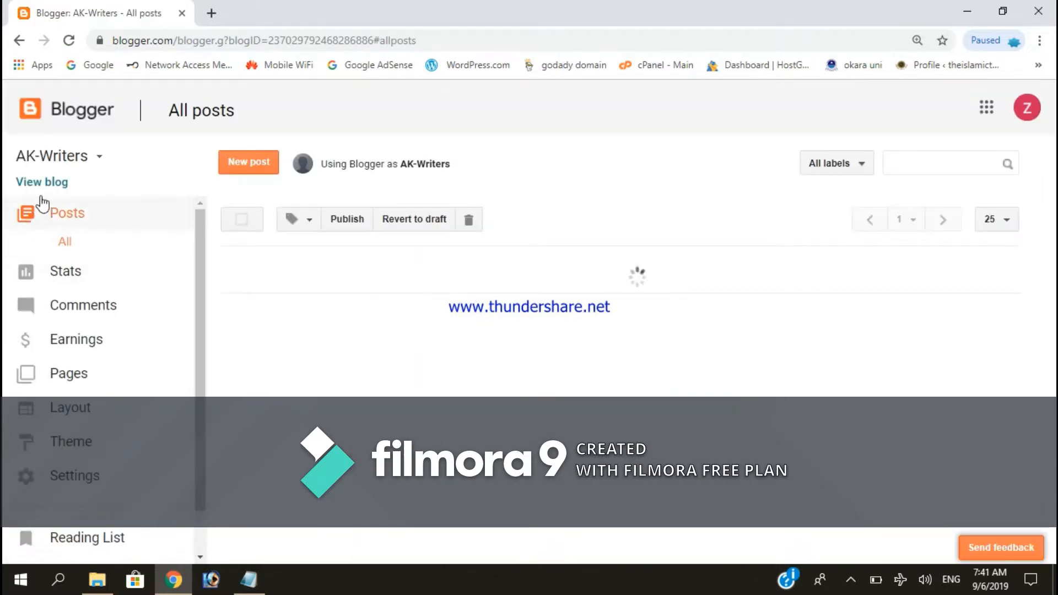
# - View the live AK-Writers blog and reload its page
pyautogui.rightClick(55, 180)
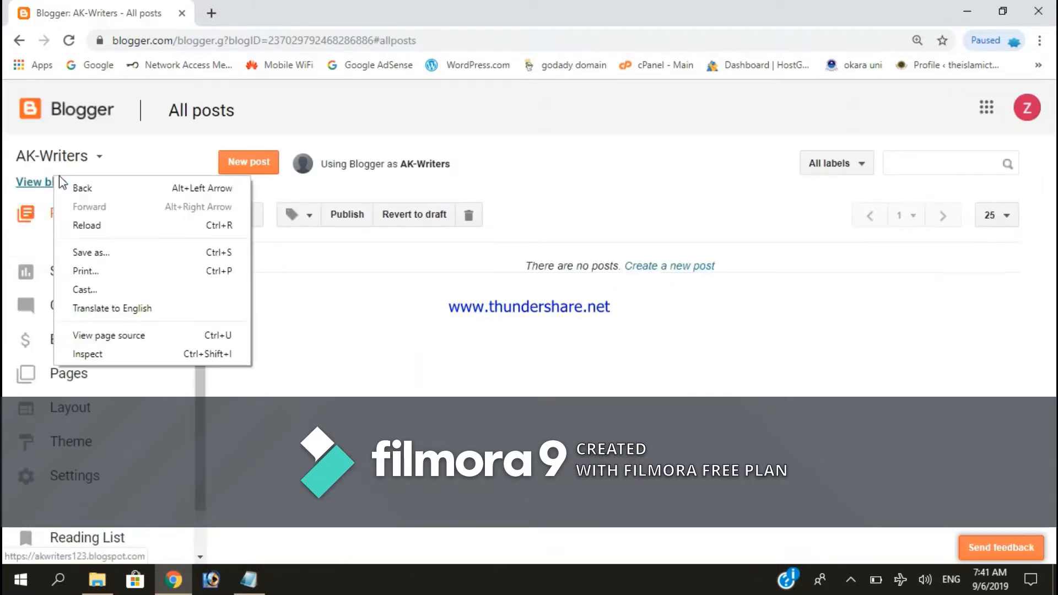
pyautogui.click(31, 173)
pyautogui.click(146, 194)
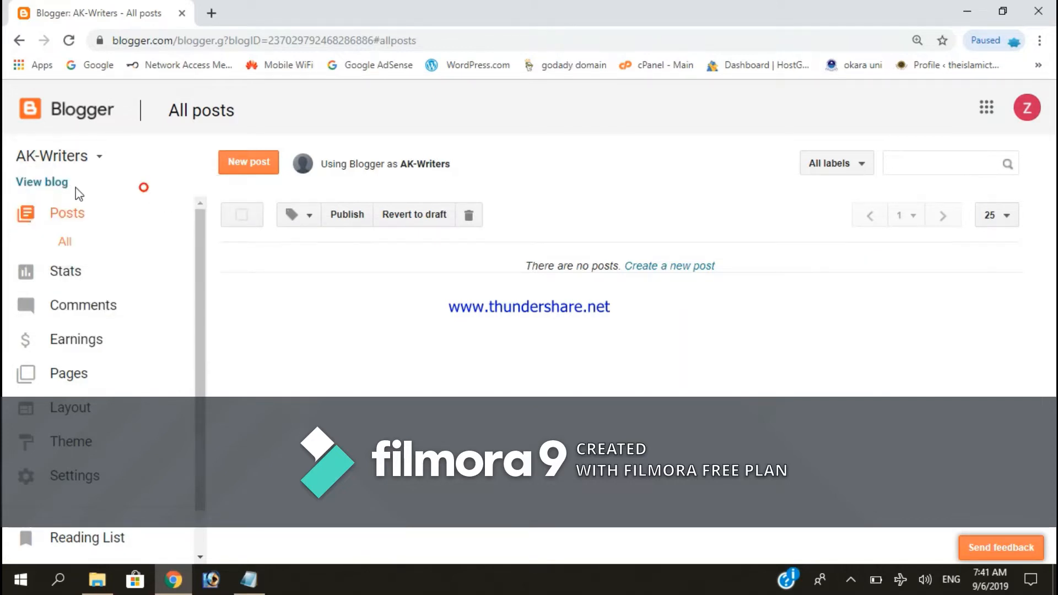
pyautogui.click(54, 181)
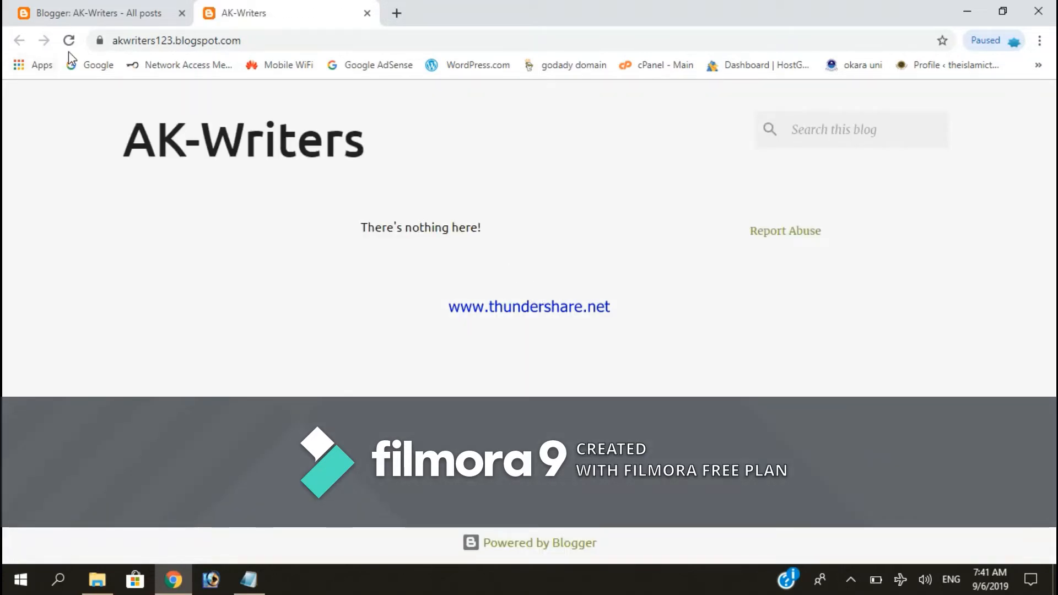
pyautogui.click(68, 40)
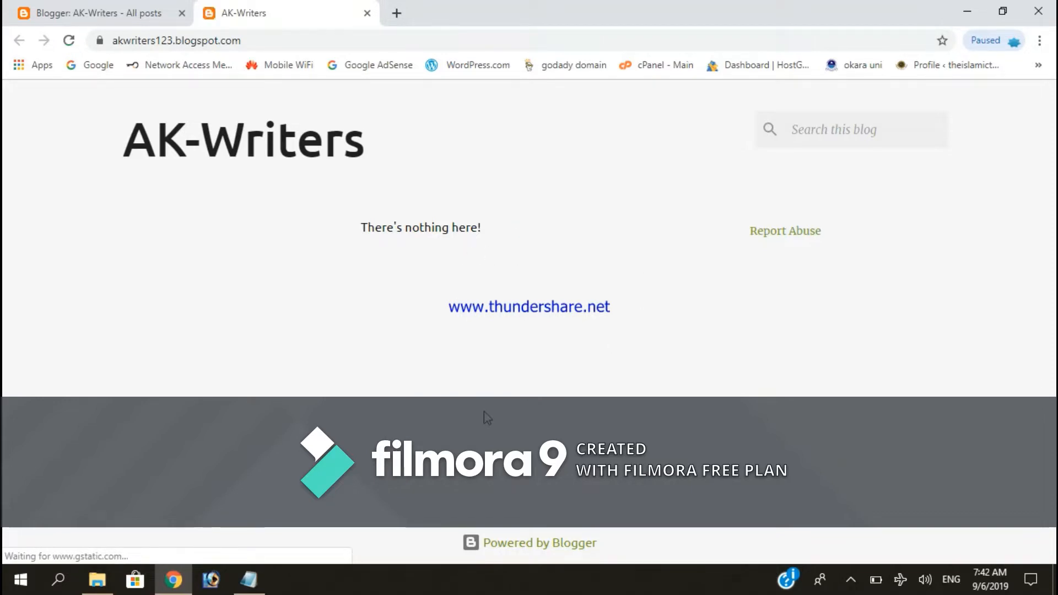
# - Return to the blog's dashboard and open its theme for customization in the Theme Designer
pyautogui.click(39, 12)
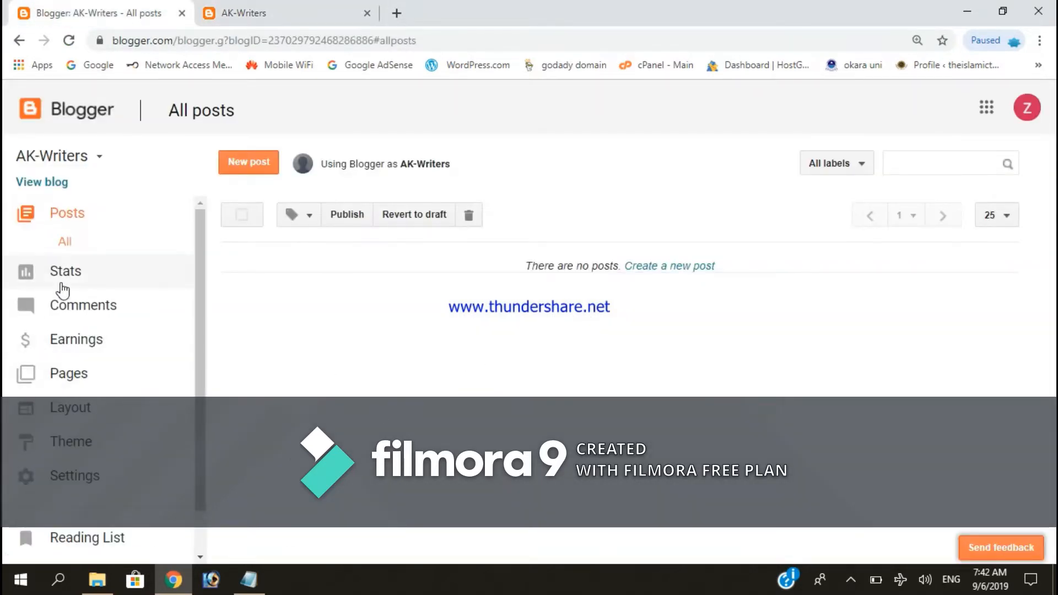
pyautogui.scroll(-1, 69, 292)
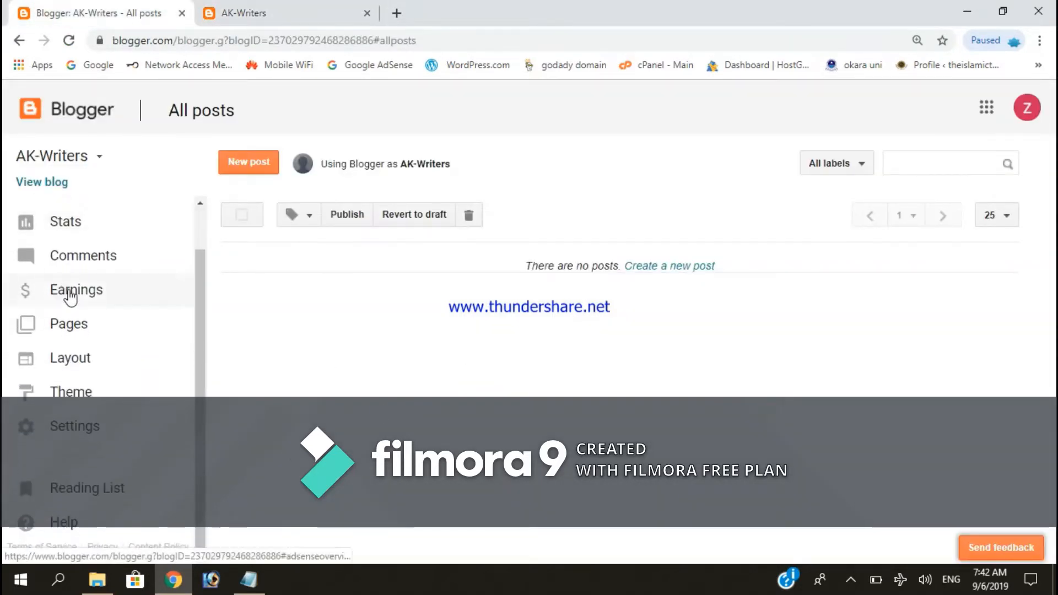
pyautogui.click(73, 394)
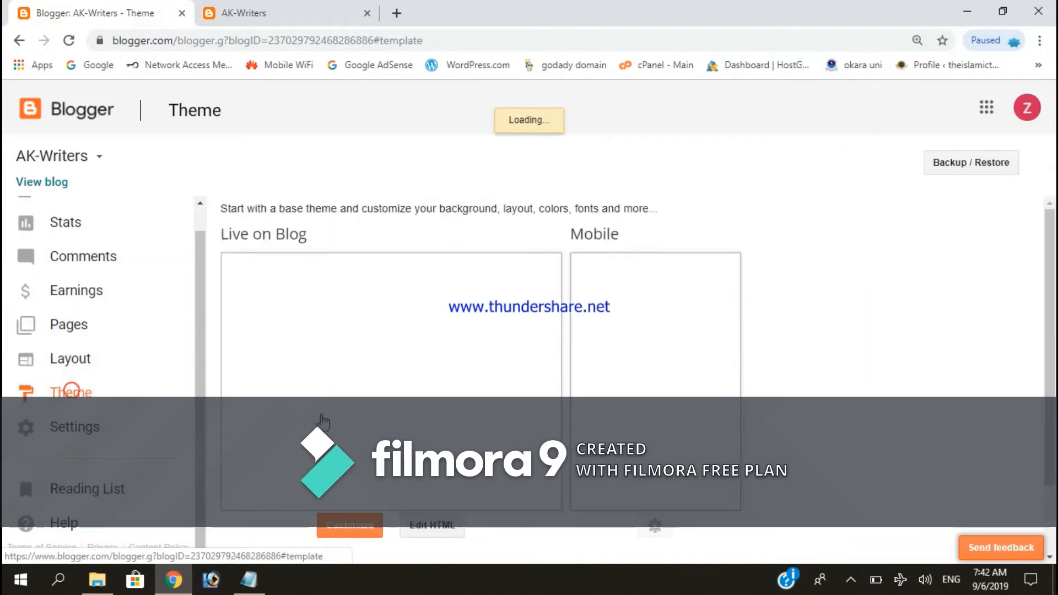
pyautogui.click(338, 530)
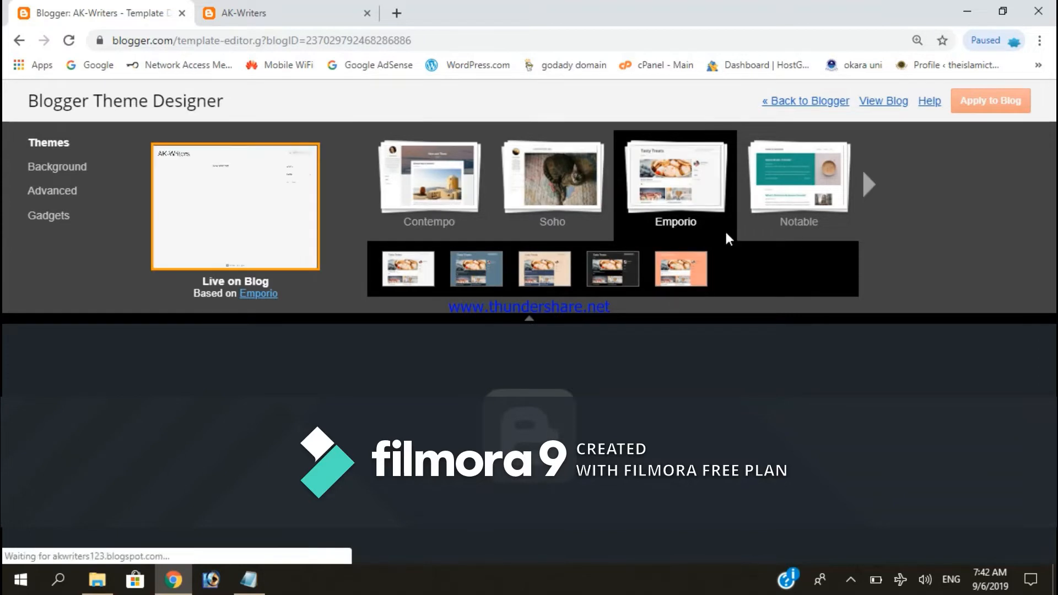
# - Preview the three Picture Window theme variants and the Watermark and Ethereal themes on the blog
pyautogui.click(870, 185)
pyautogui.click(870, 185)
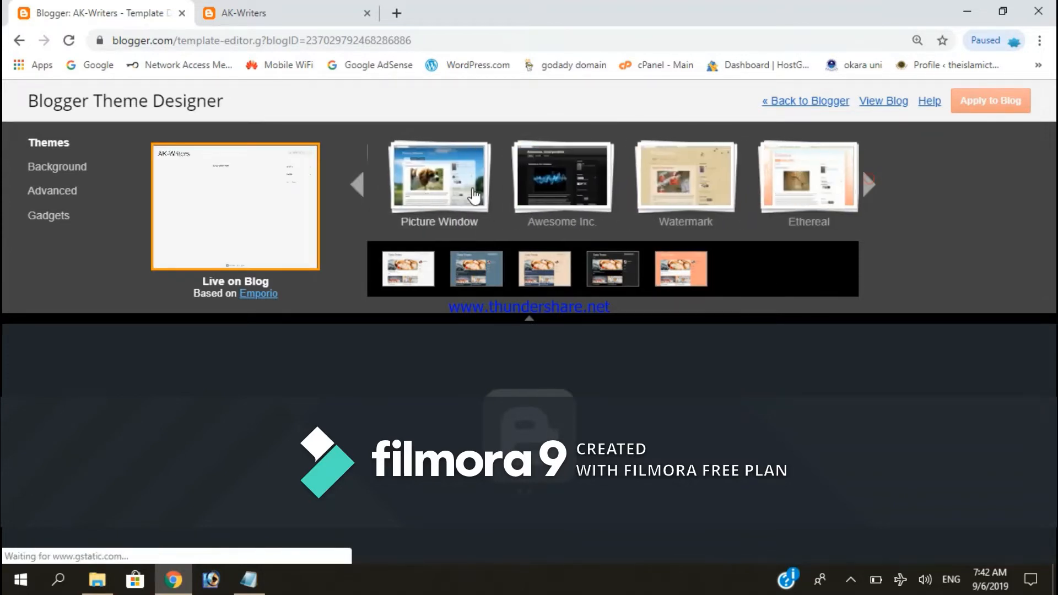
pyautogui.click(423, 181)
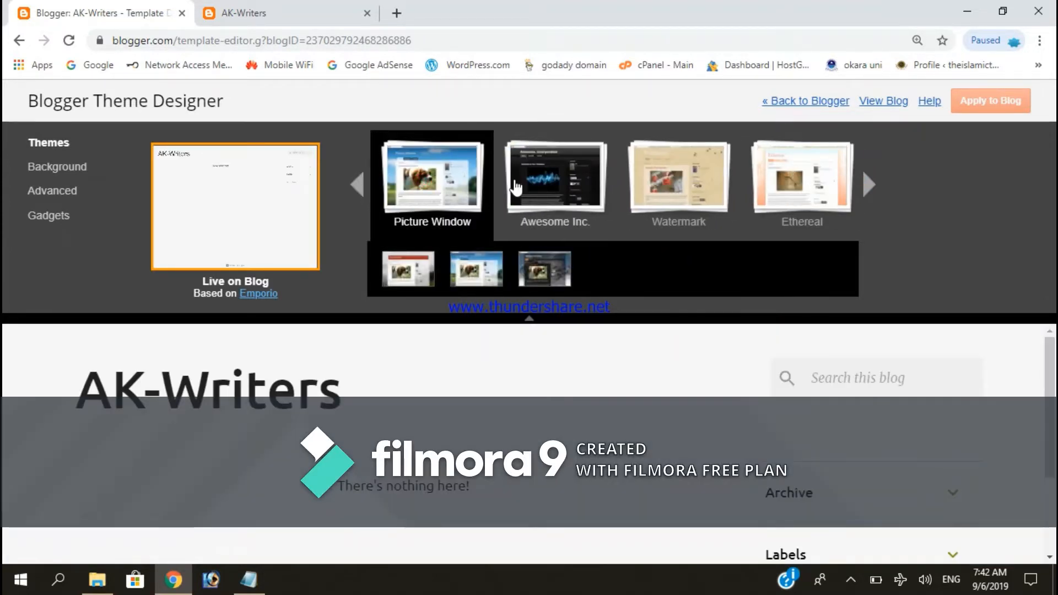
pyautogui.click(408, 268)
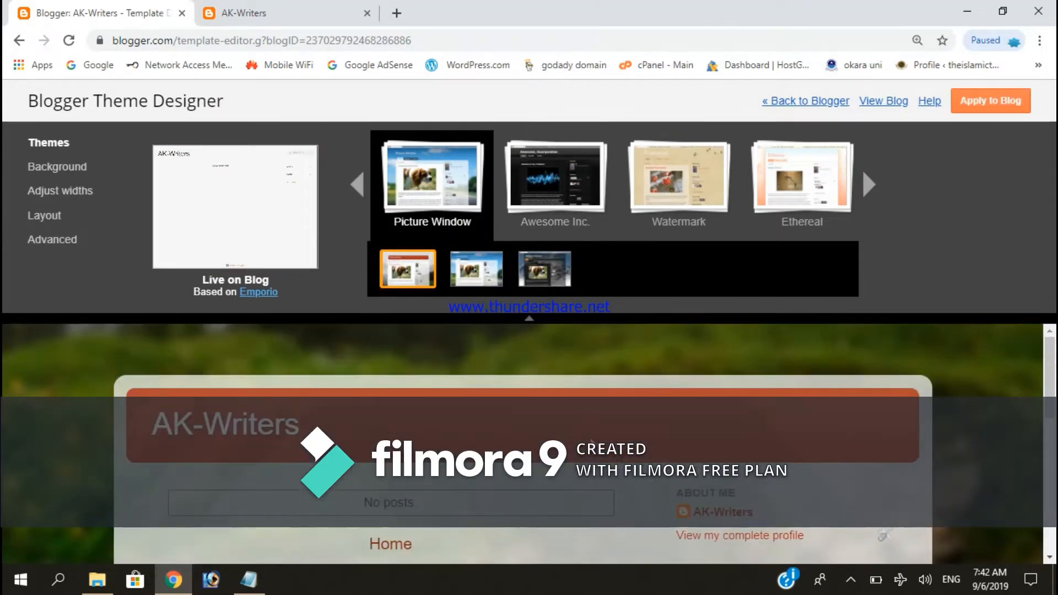
pyautogui.click(477, 279)
pyautogui.scroll(-6, 543, 402)
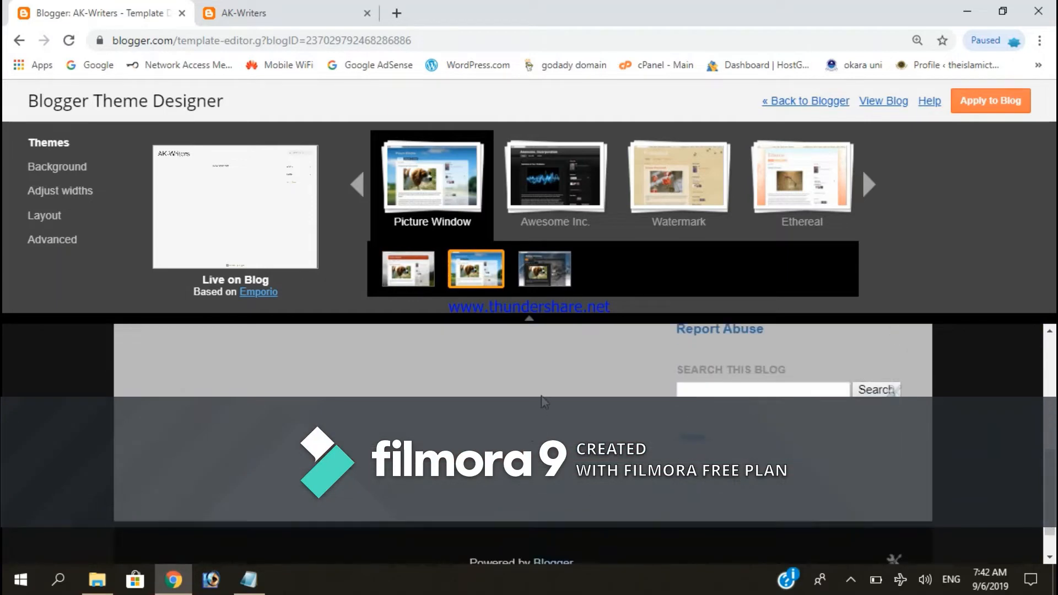
pyautogui.click(543, 286)
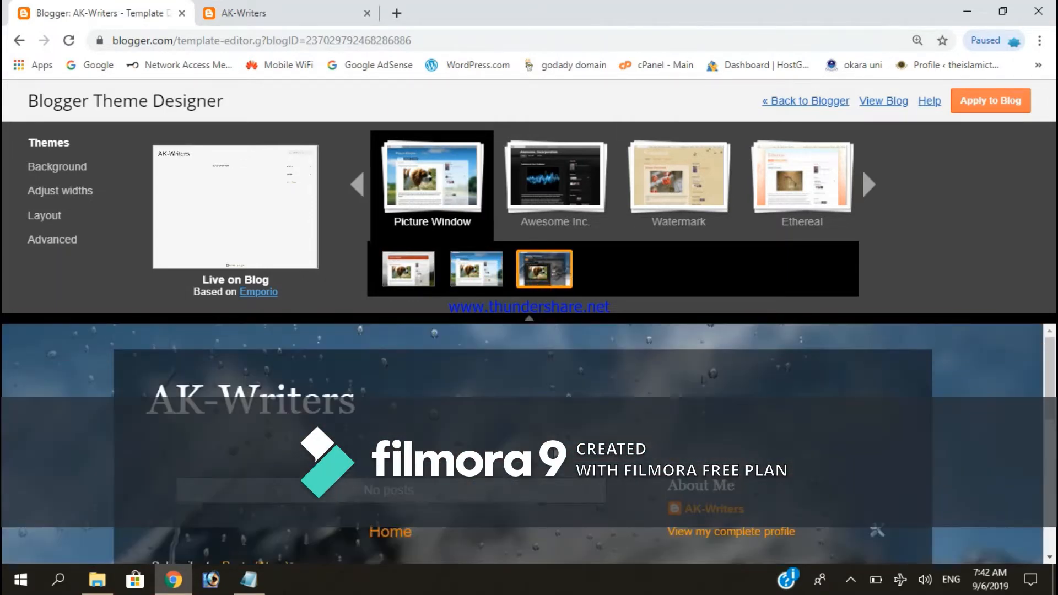
pyautogui.click(694, 184)
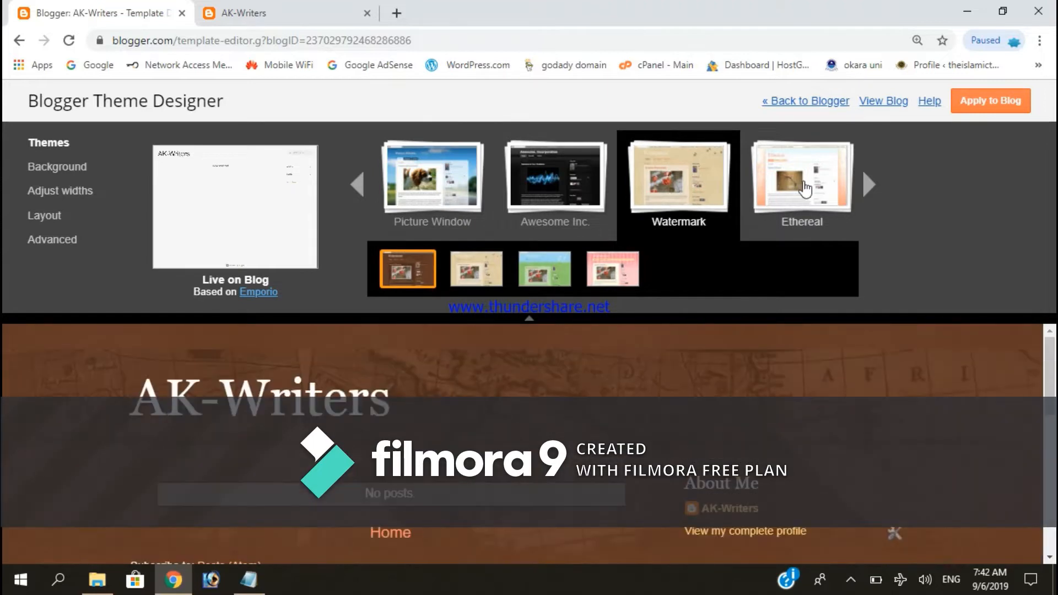
pyautogui.click(805, 188)
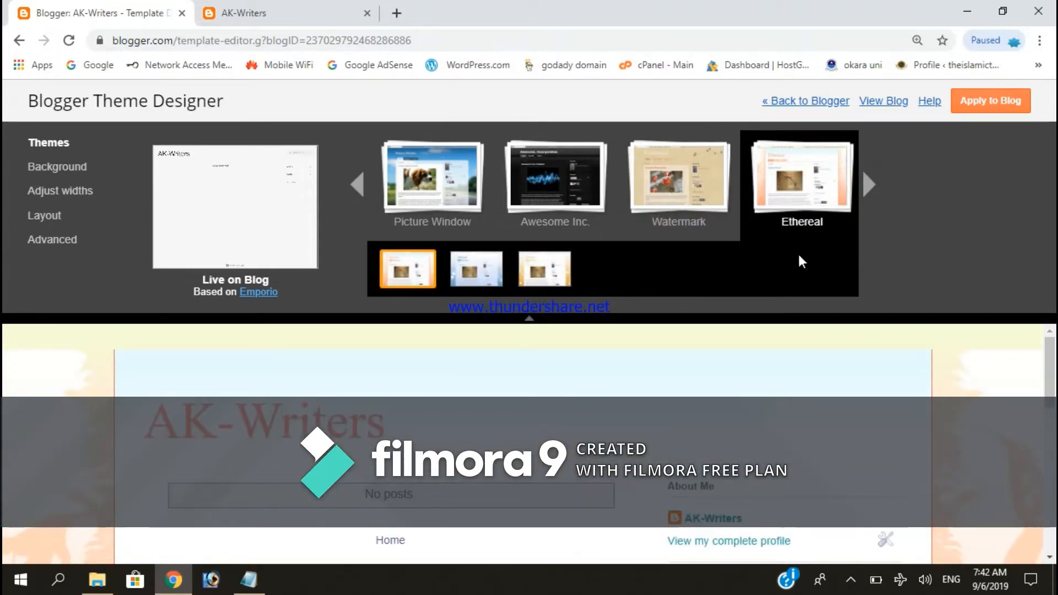
# - Select the Travel theme, compare its color variants, and choose the white one with the airplane-window sky background
pyautogui.click(869, 184)
pyautogui.click(782, 193)
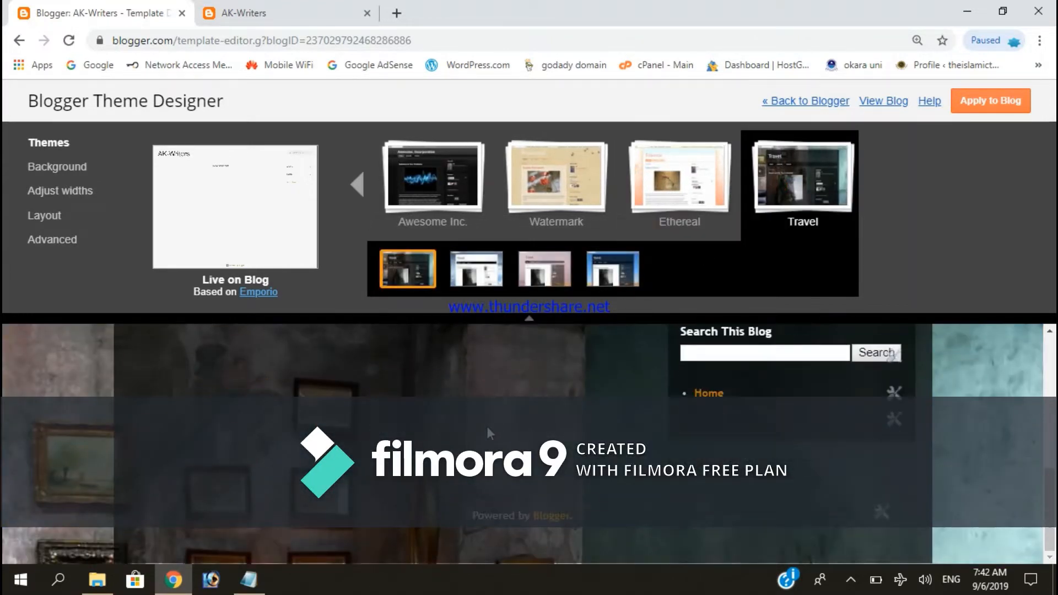
pyautogui.scroll(10, 496, 474)
pyautogui.click(613, 269)
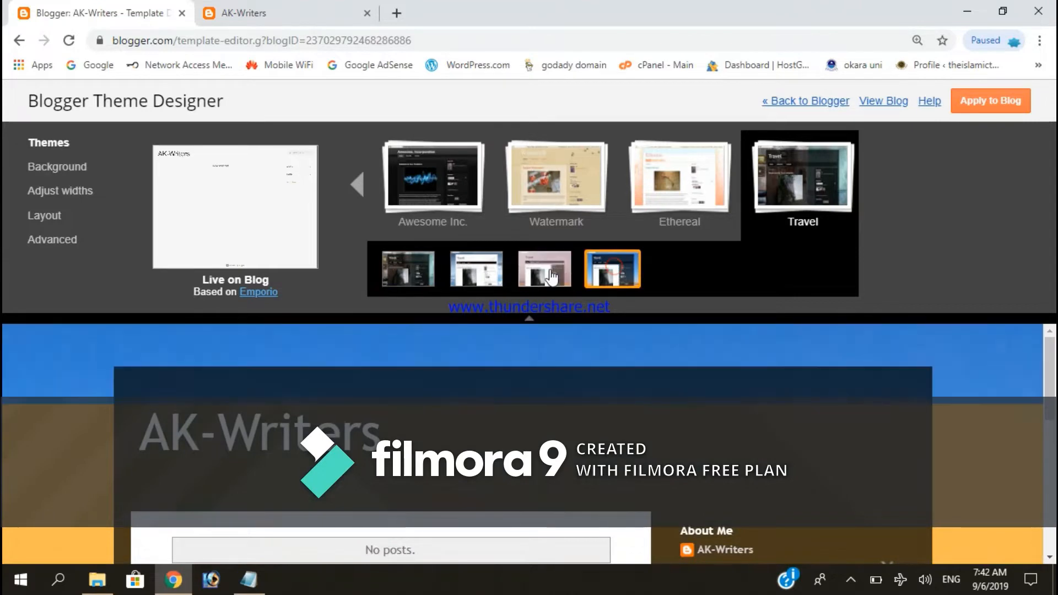
pyautogui.scroll(-7, 492, 428)
pyautogui.click(545, 269)
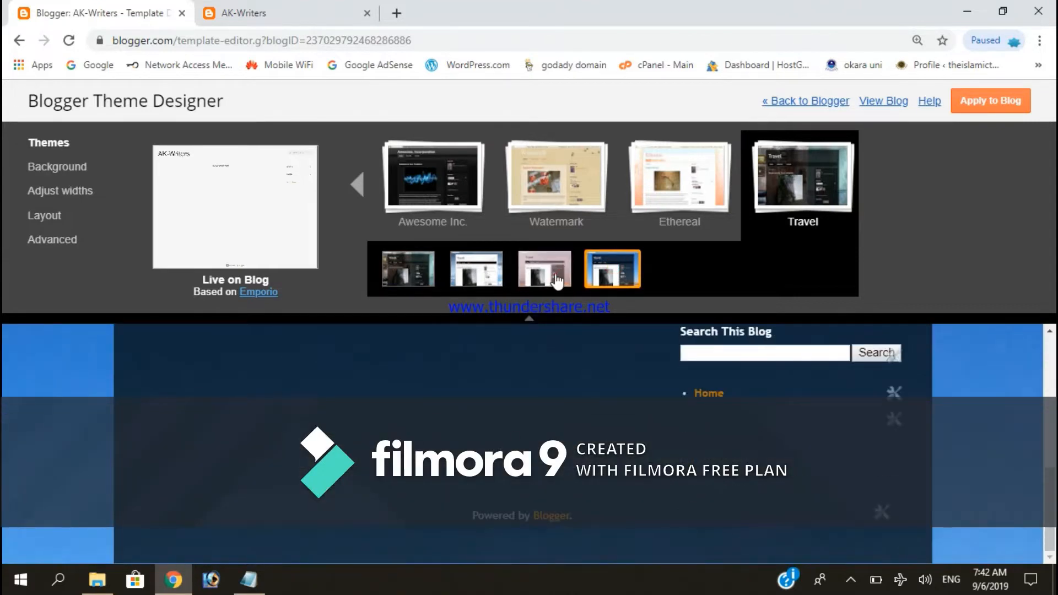
pyautogui.scroll(7, 512, 375)
pyautogui.click(481, 278)
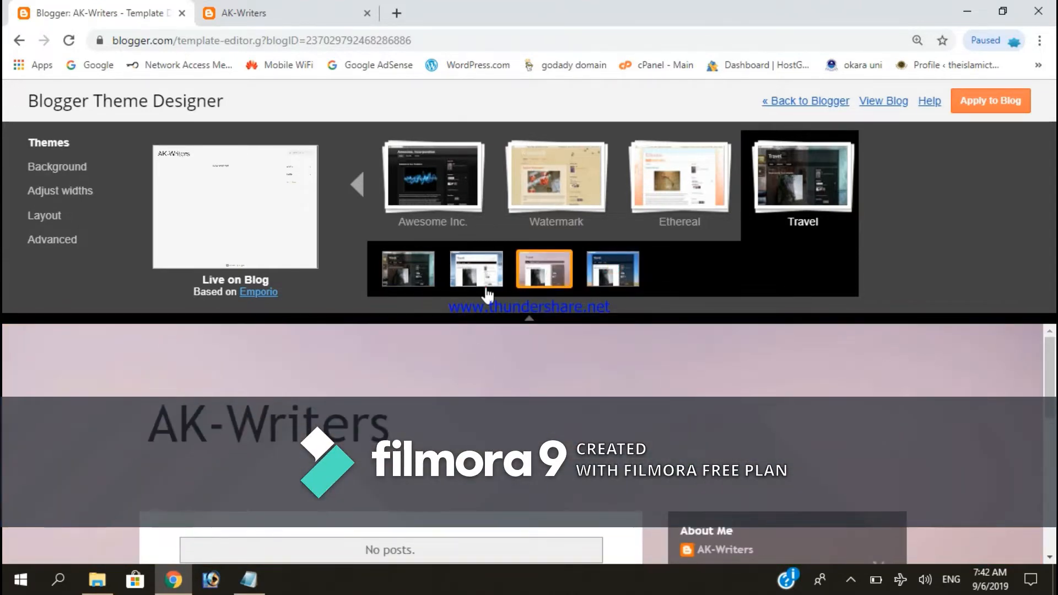
pyautogui.scroll(-5, 488, 402)
pyautogui.scroll(5, 489, 403)
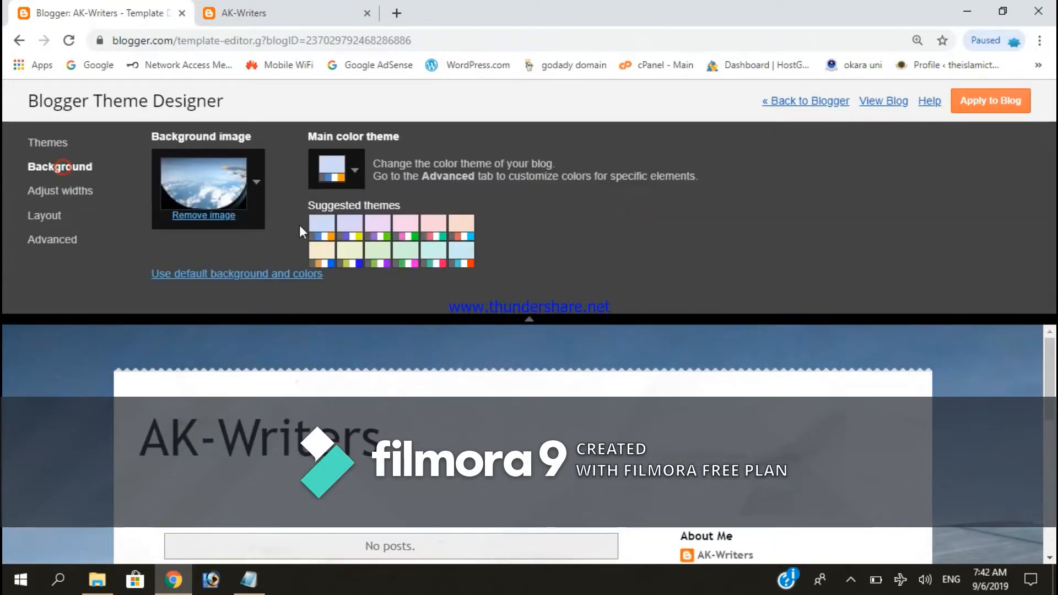
# - Change the blog's main color theme to pale blue and check the result in the enlarged preview
pyautogui.click(396, 227)
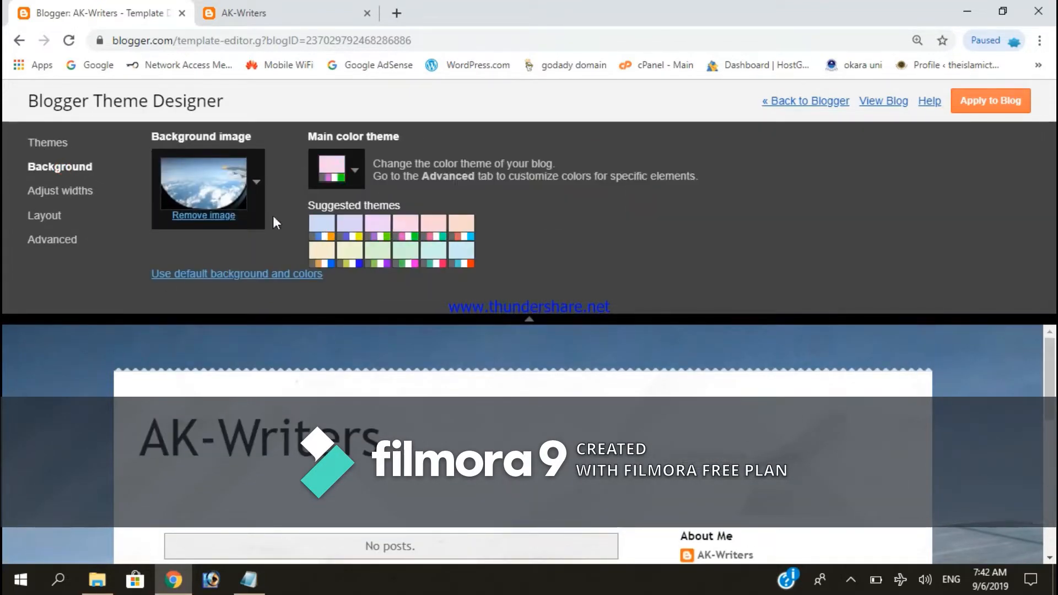
pyautogui.click(358, 174)
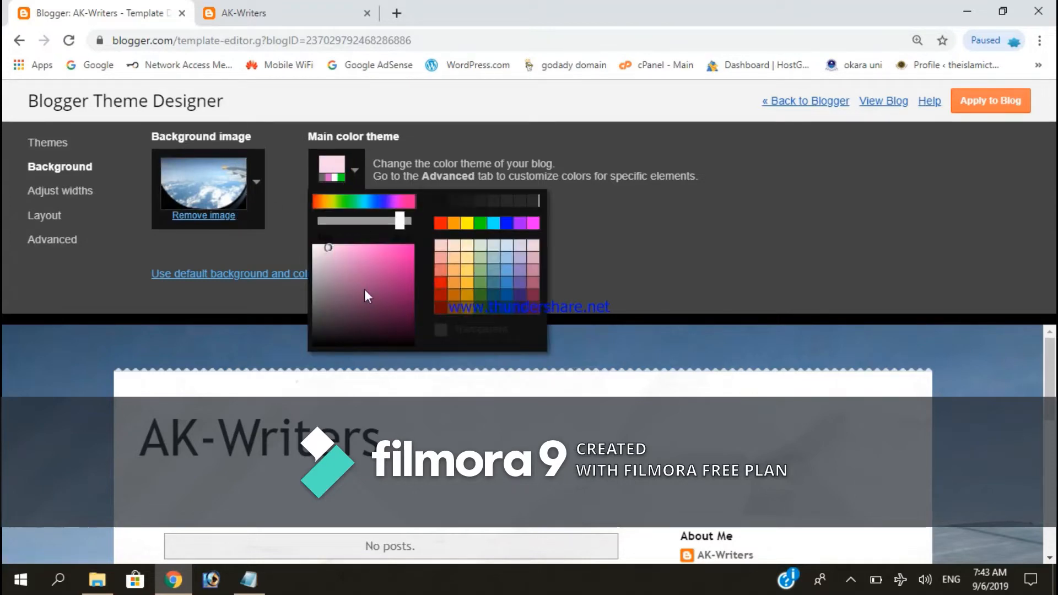
pyautogui.click(503, 246)
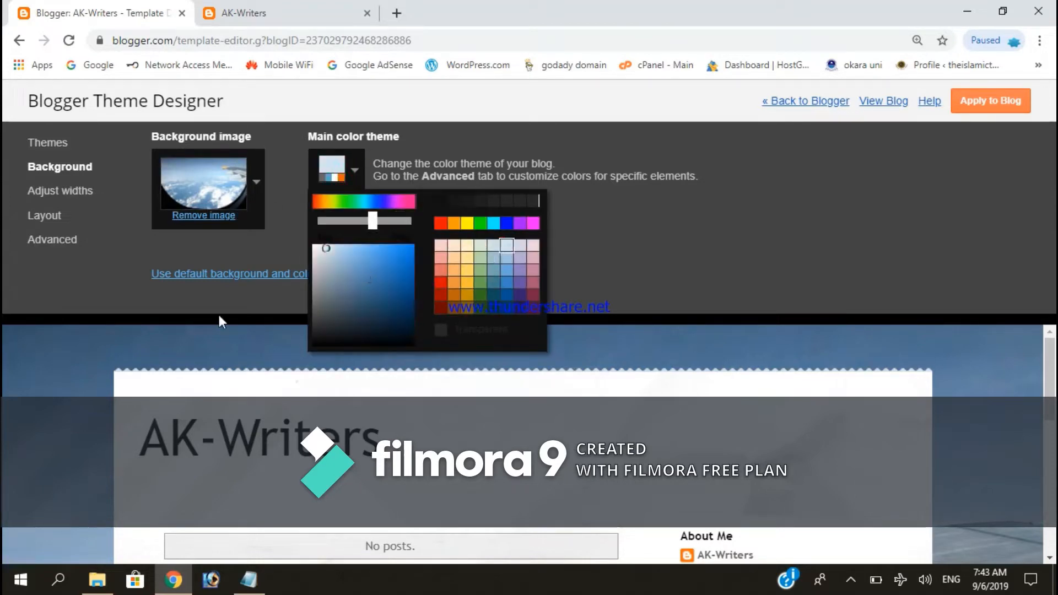
pyautogui.click(218, 318)
pyautogui.scroll(-3, 400, 380)
pyautogui.scroll(3, 402, 378)
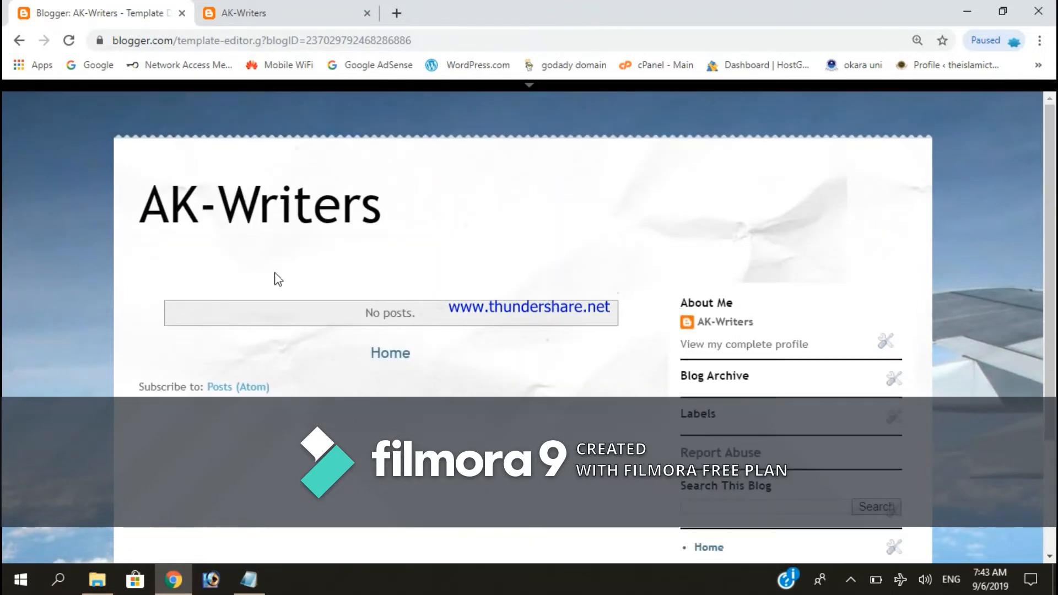
pyautogui.click(1055, 239)
pyautogui.click(305, 83)
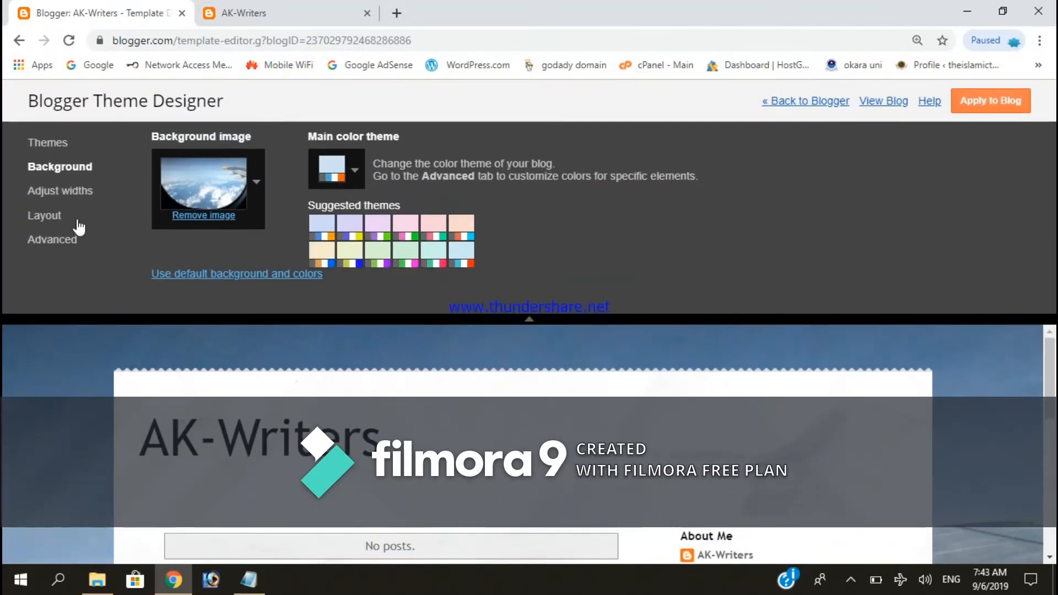
# - Set the entire blog width to 1120 px and the right sidebar width to 260 px
pyautogui.click(66, 191)
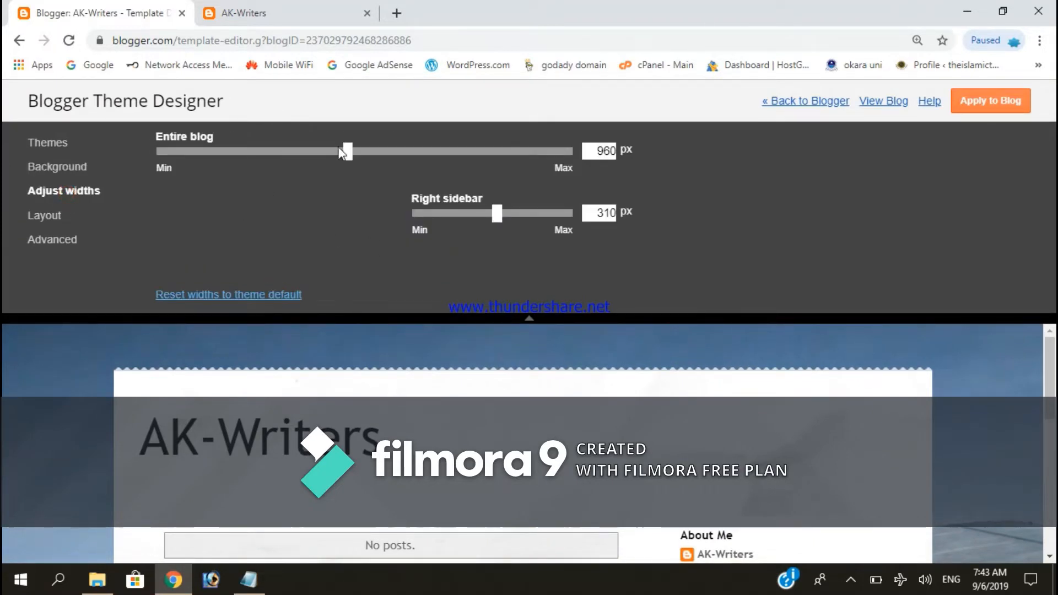
pyautogui.moveTo(339, 149); pyautogui.dragTo(417, 160)
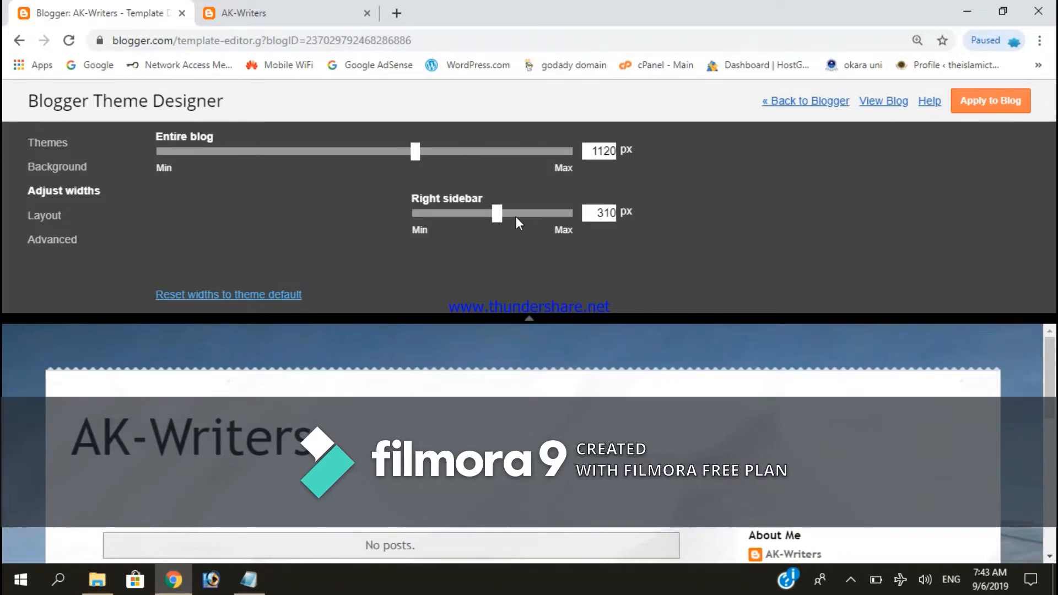
pyautogui.scroll(-3, 534, 379)
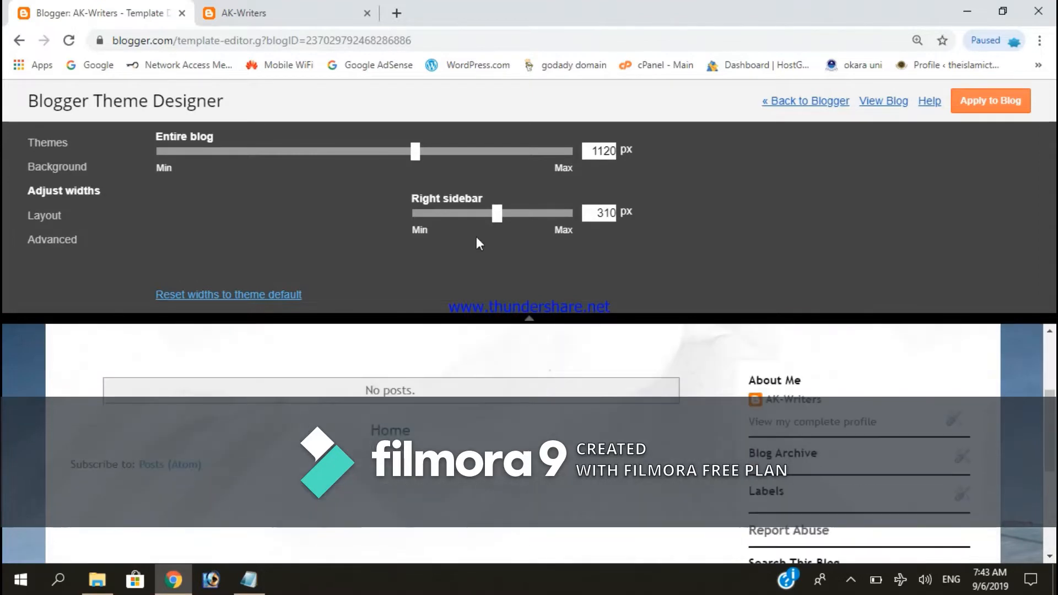
pyautogui.moveTo(497, 219)
pyautogui.mouseDown()
pyautogui.moveTo(437, 220)
pyautogui.moveTo(531, 220)
pyautogui.moveTo(479, 228)
pyautogui.mouseUp()
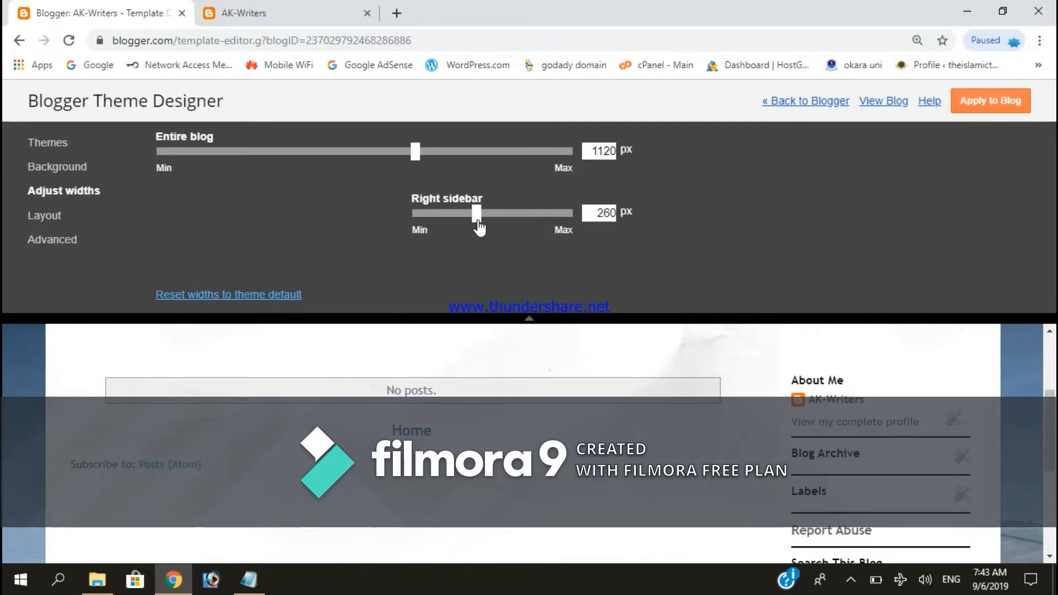
# - Try the body layouts with no sidebar, a single right sidebar, and a split right sidebar
pyautogui.click(51, 218)
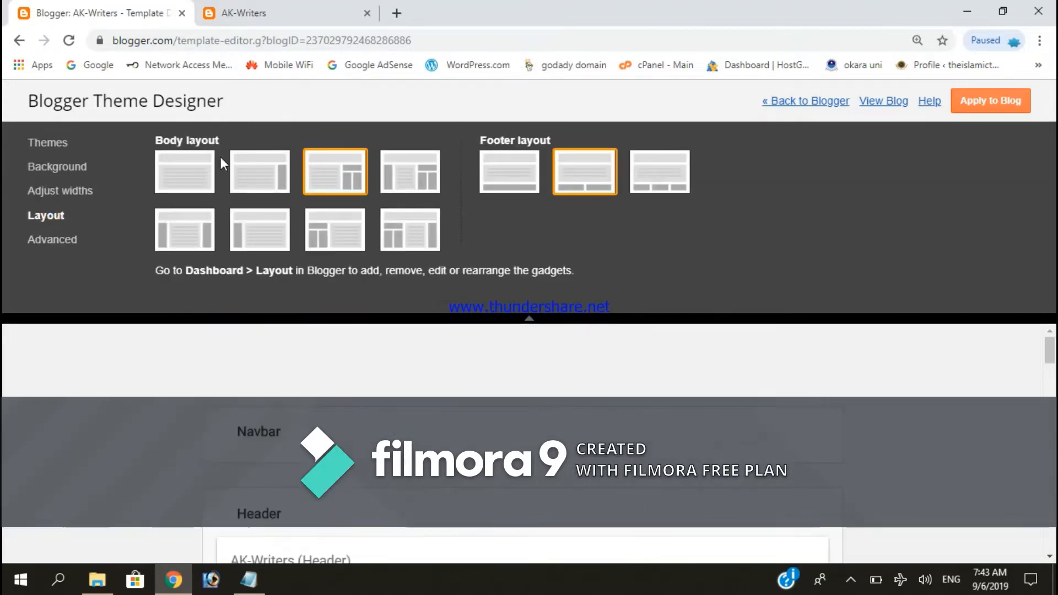
pyautogui.click(196, 186)
pyautogui.click(260, 168)
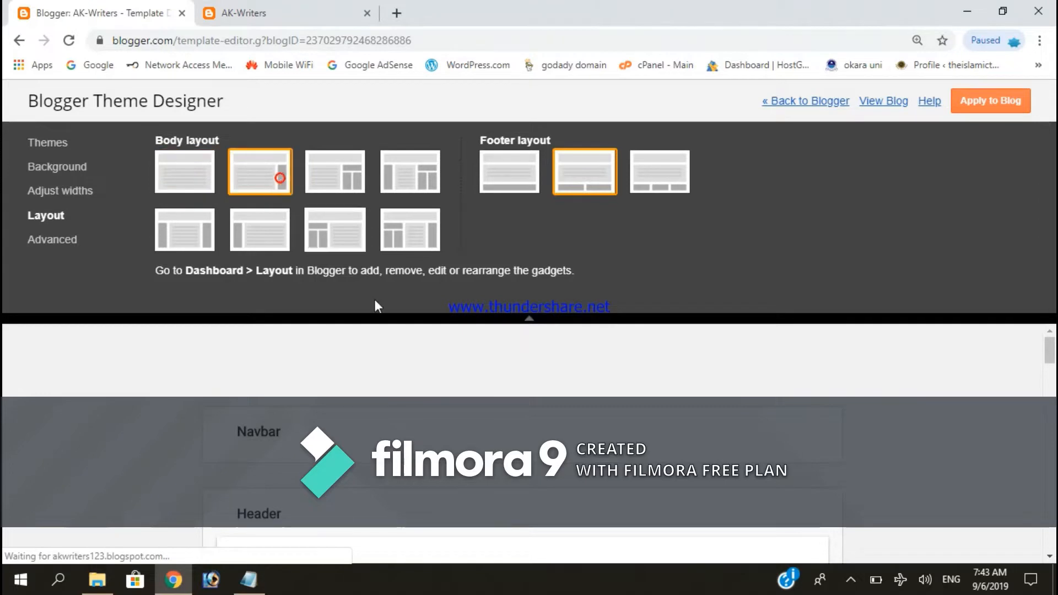
pyautogui.scroll(-5, 558, 483)
pyautogui.click(349, 172)
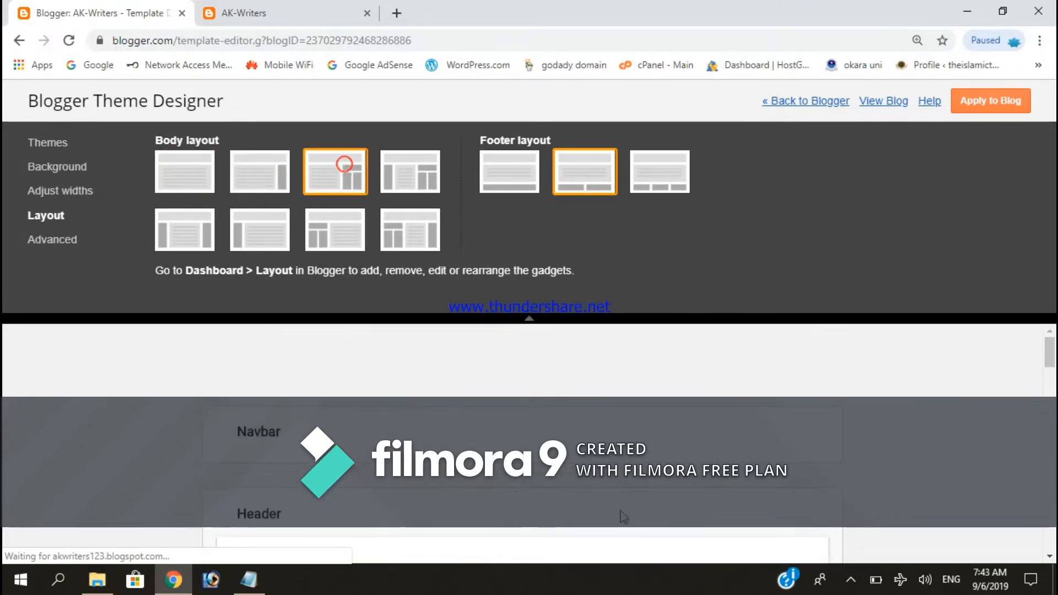
pyautogui.scroll(-5, 447, 512)
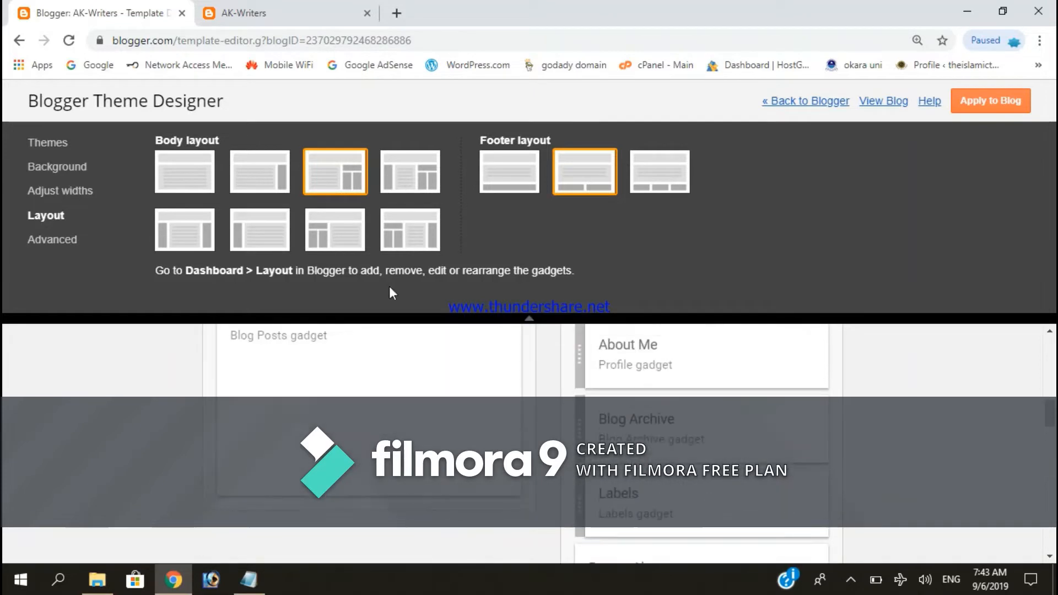
# - Set the footer layout to three columns and the body layout to a single right sidebar
pyautogui.click(660, 172)
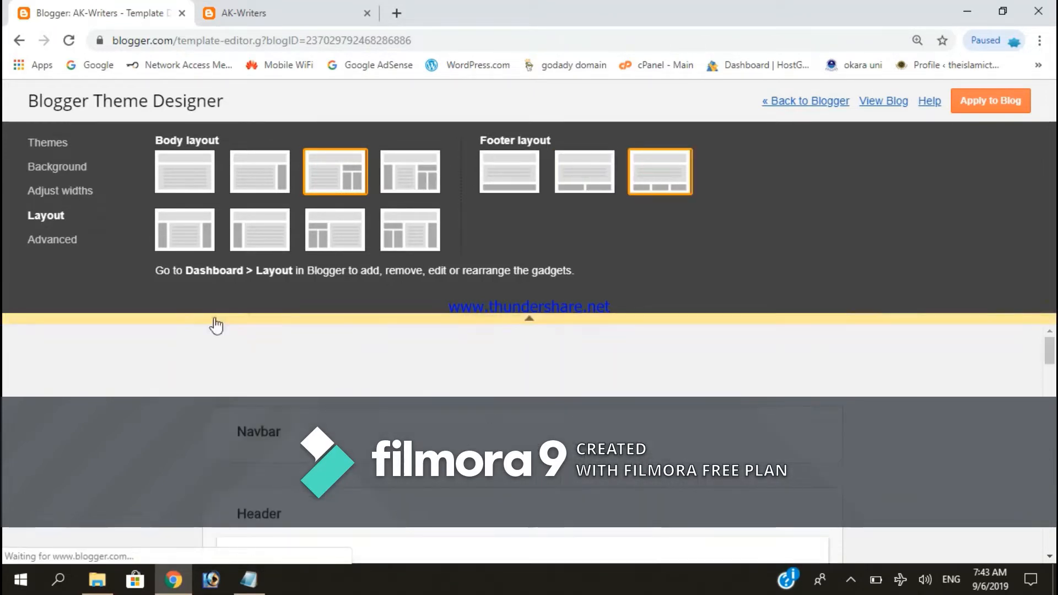
pyautogui.click(267, 229)
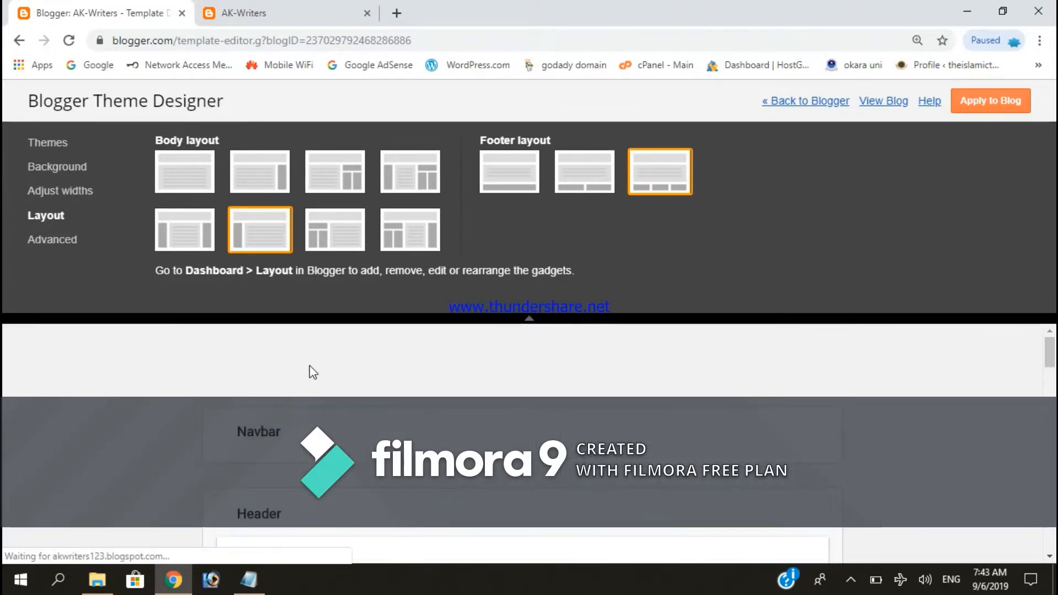
pyautogui.click(271, 174)
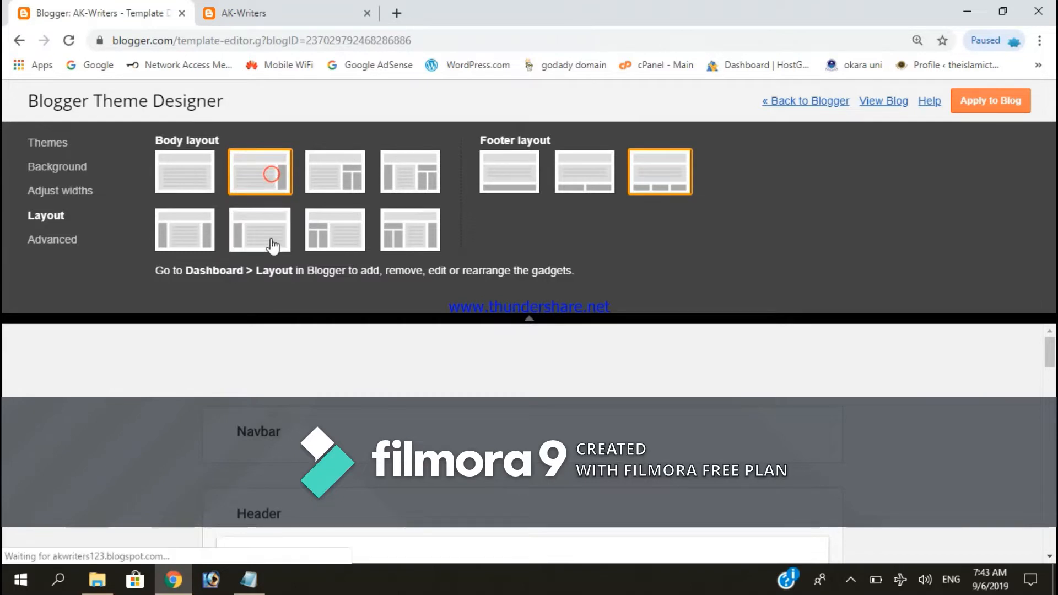
# - Set the page text font to Arial in the advanced theme settings and look through the other available fonts
pyautogui.click(60, 240)
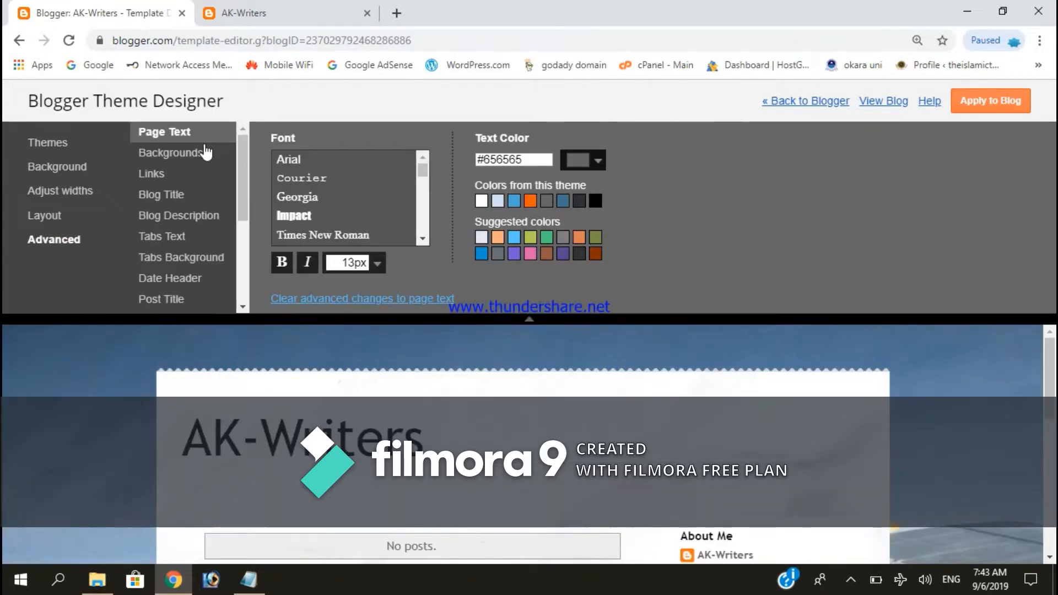
pyautogui.click(295, 164)
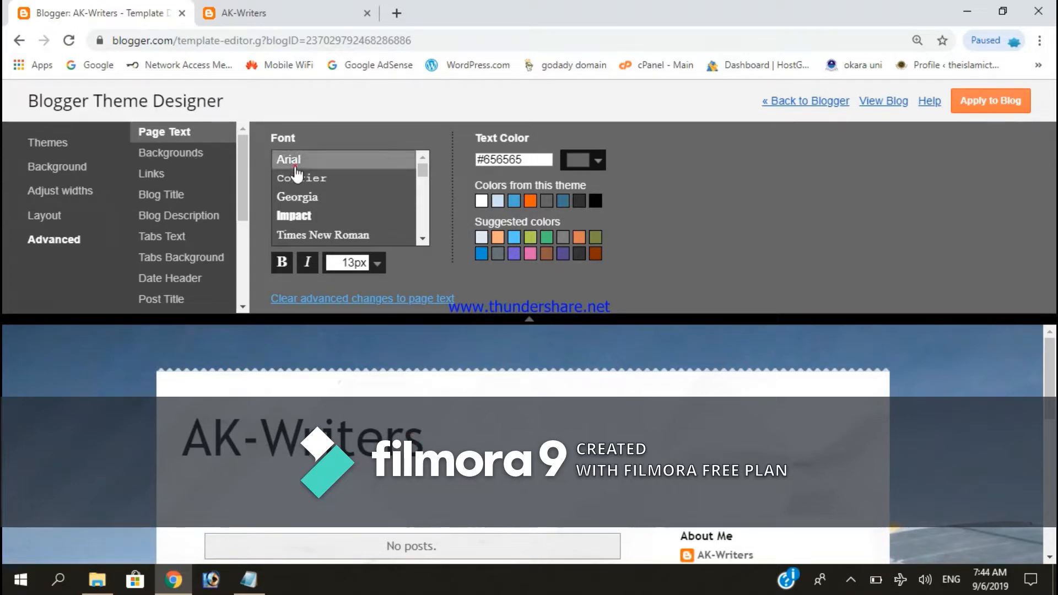
pyautogui.scroll(-5, 336, 201)
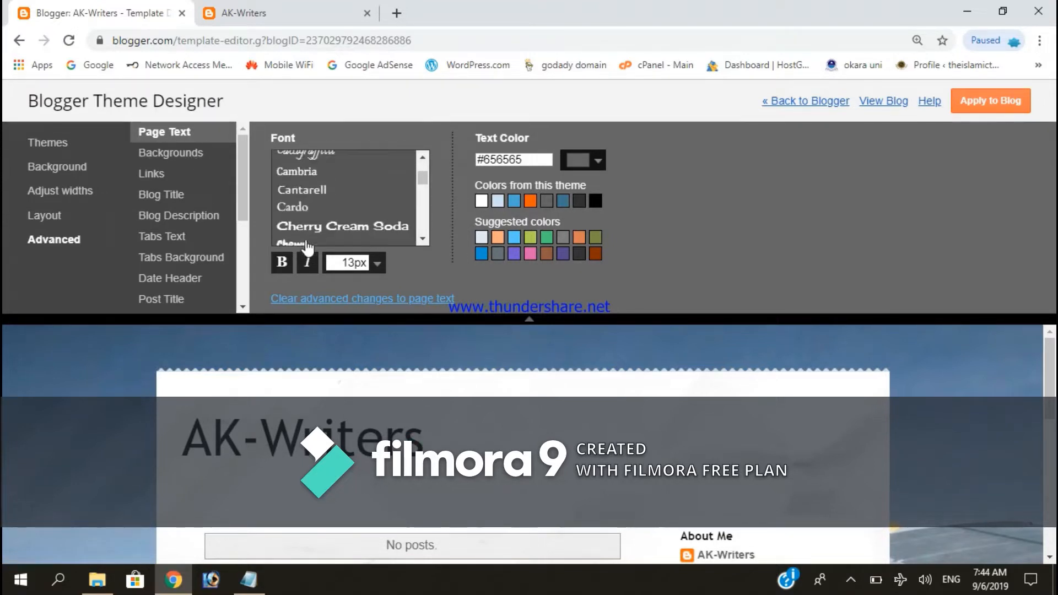
pyautogui.scroll(2, 295, 191)
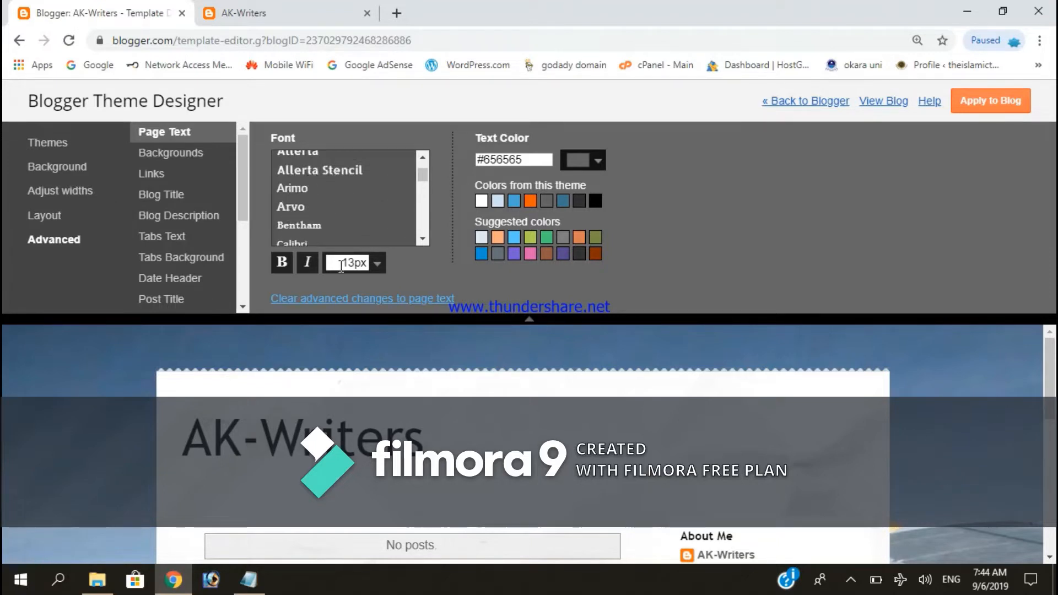
pyautogui.scroll(3, 306, 231)
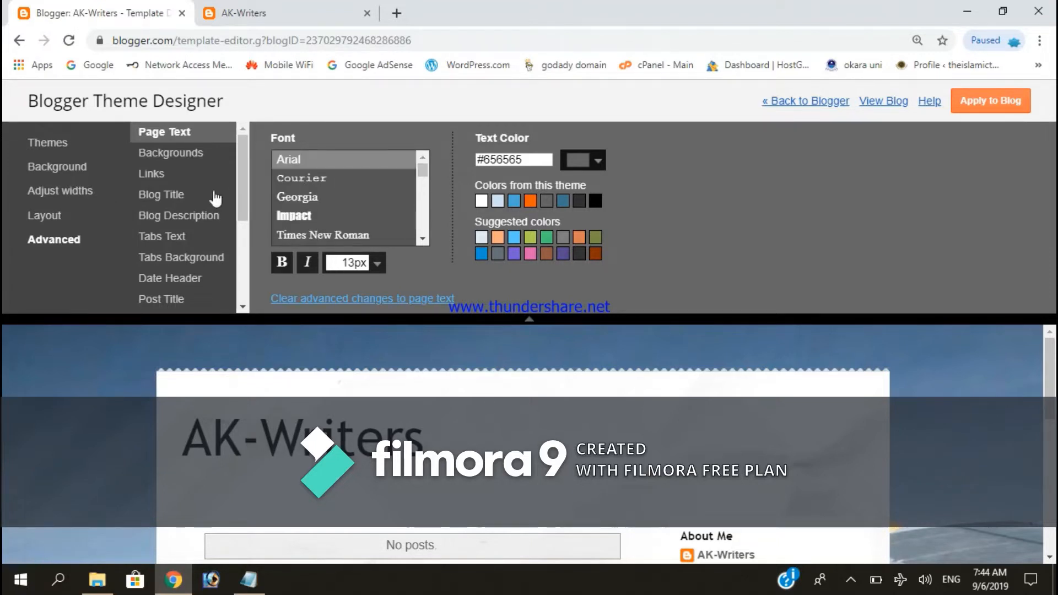
# - Change the blog's outer background color to the suggested pale blue #e1eaf3
pyautogui.click(159, 156)
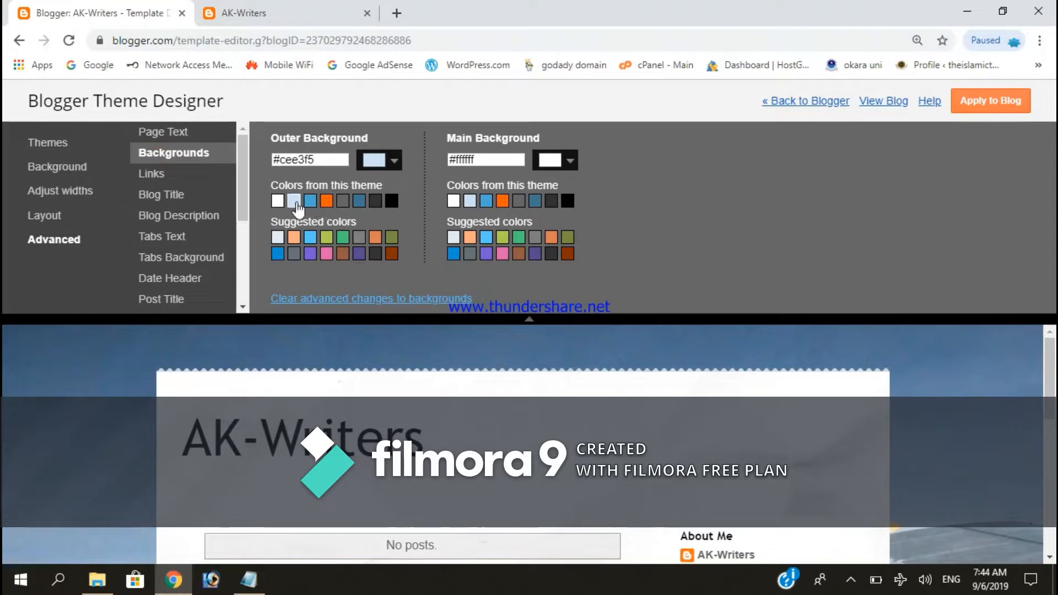
pyautogui.click(278, 237)
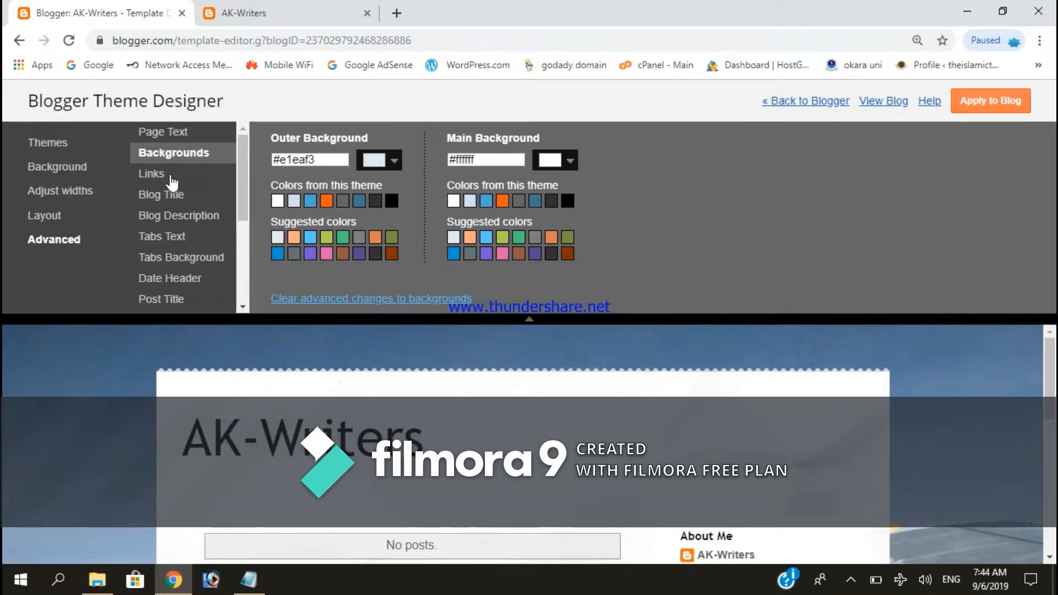
# - Try dark red #660000 as both the link color and the visited link color in the advanced link settings
pyautogui.click(165, 176)
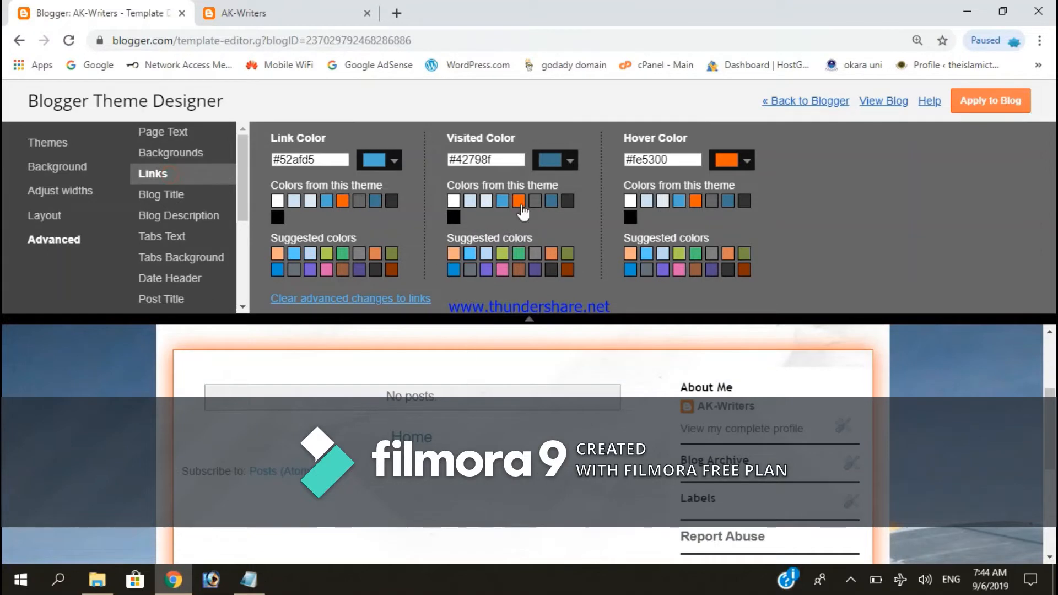
pyautogui.click(390, 163)
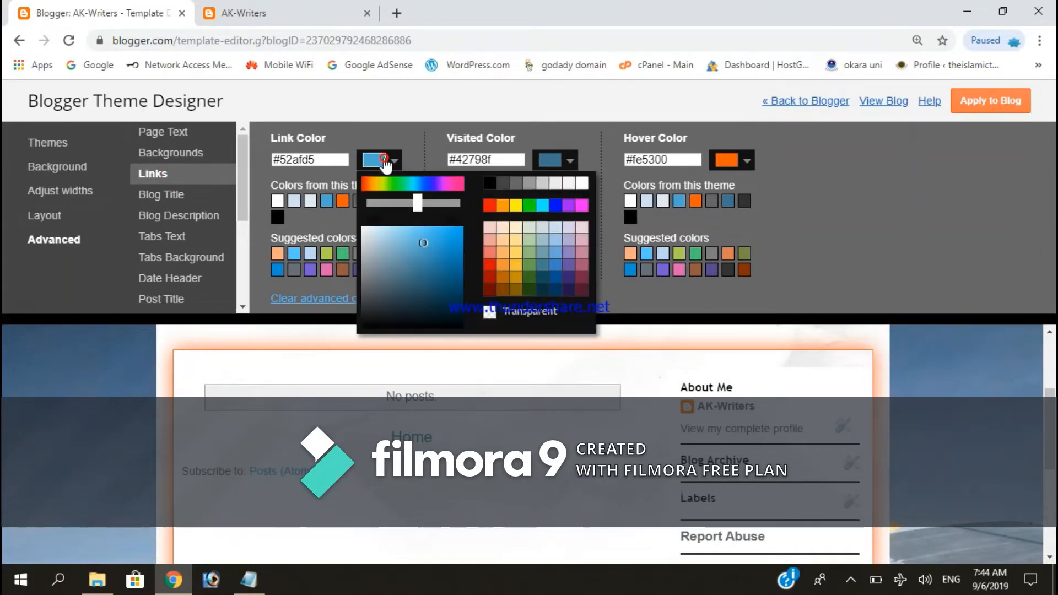
pyautogui.click(490, 290)
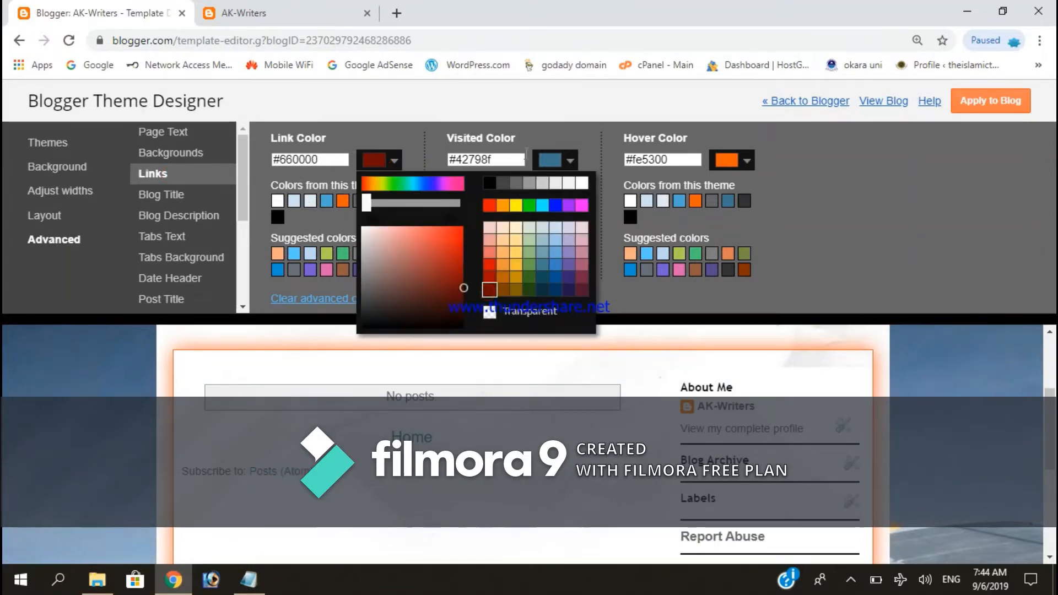
pyautogui.click(556, 160)
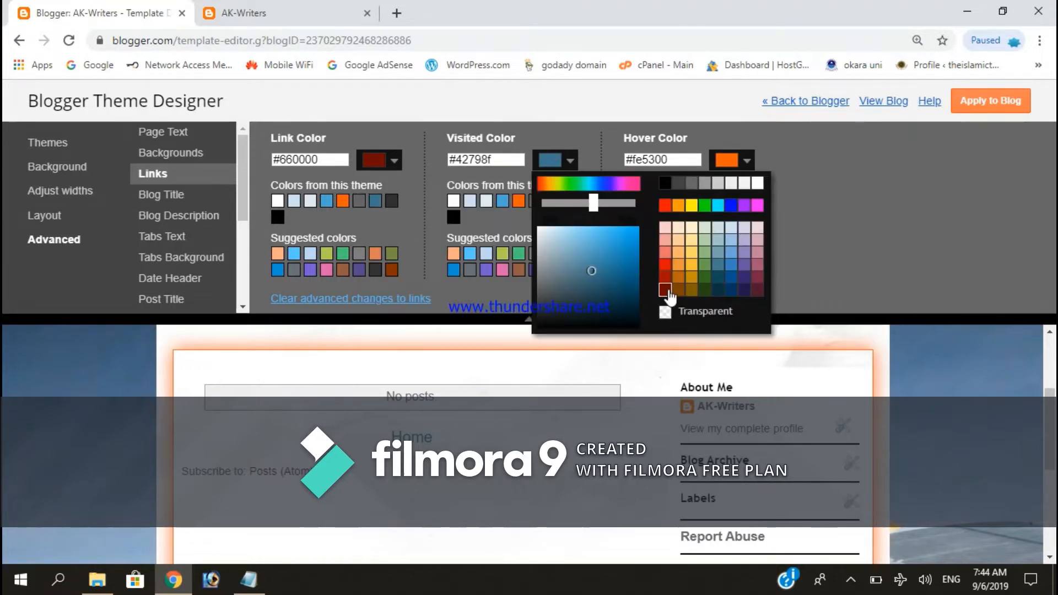
pyautogui.click(666, 289)
# - Set the link hover color to #073763 and both the visited and the normal link colors to #20124d
pyautogui.click(725, 165)
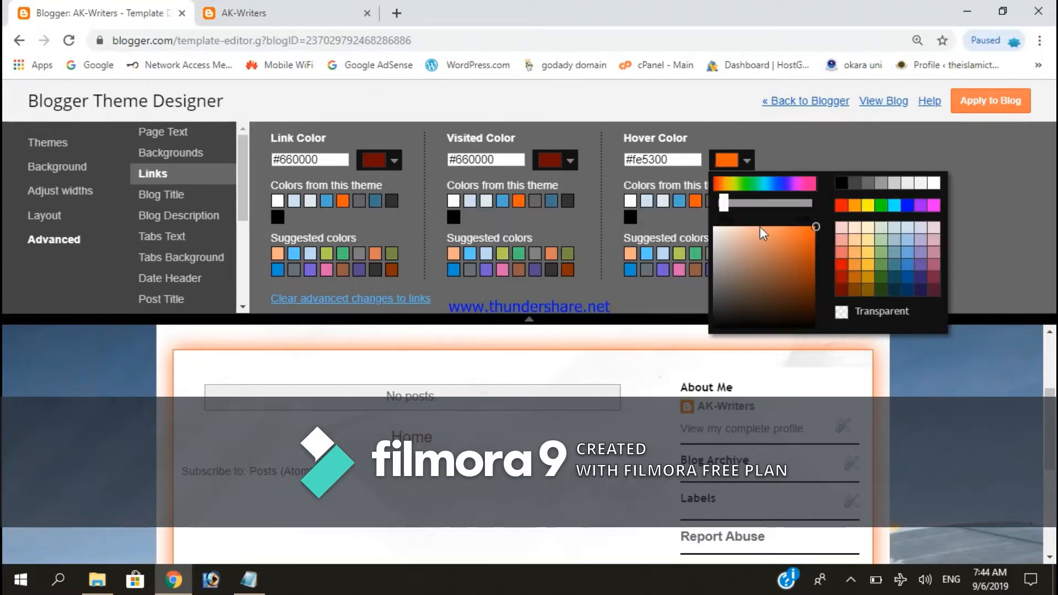
pyautogui.click(908, 290)
pyautogui.click(547, 161)
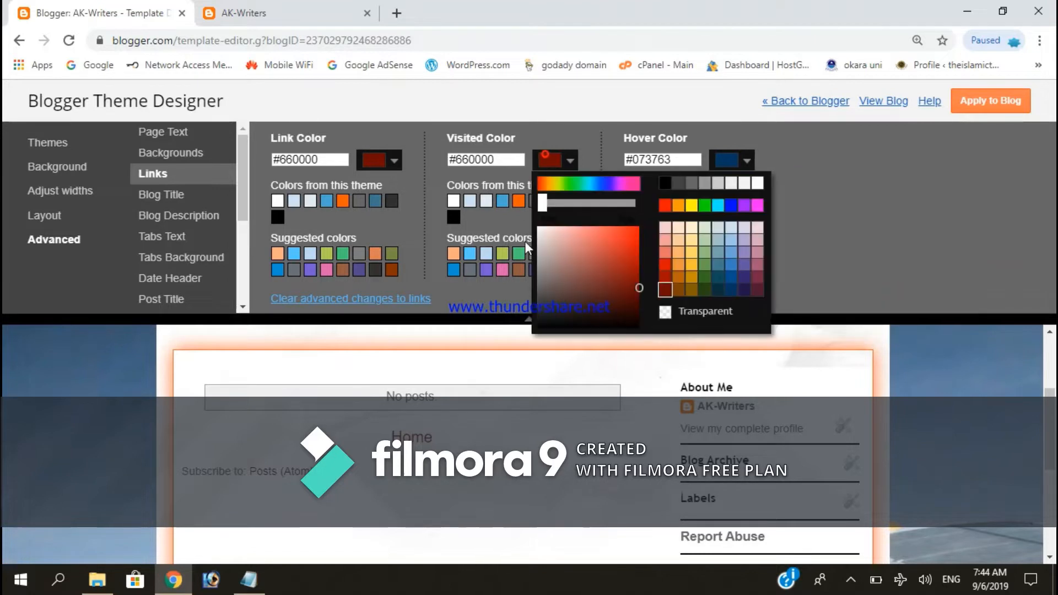
pyautogui.click(745, 289)
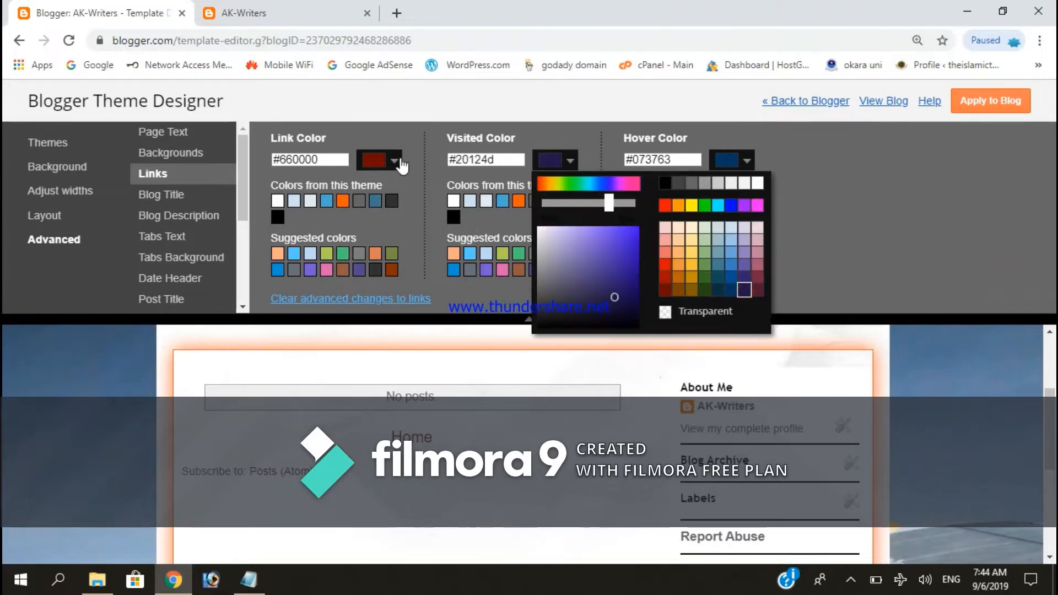
pyautogui.click(386, 160)
pyautogui.click(568, 289)
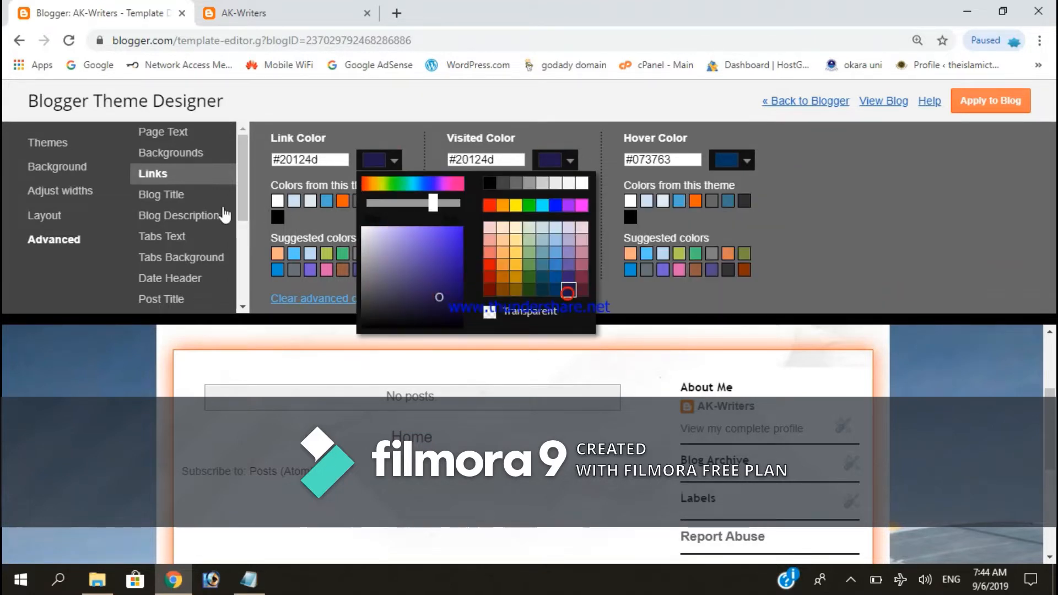
# - Try a few suggested text colors for the blog title and set it to blue #0a5294
pyautogui.click(180, 196)
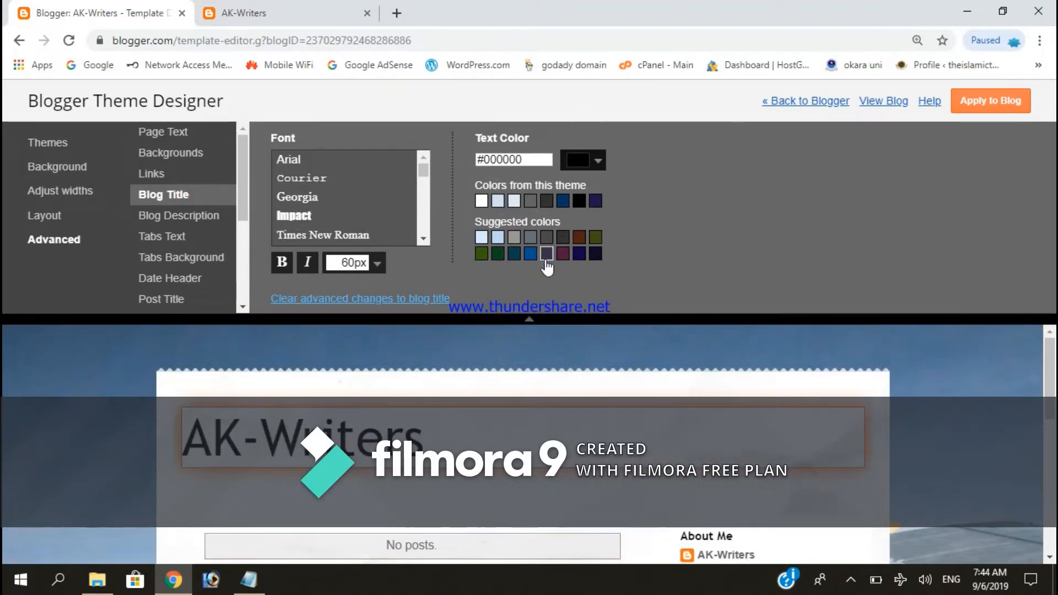
pyautogui.click(595, 239)
pyautogui.click(564, 254)
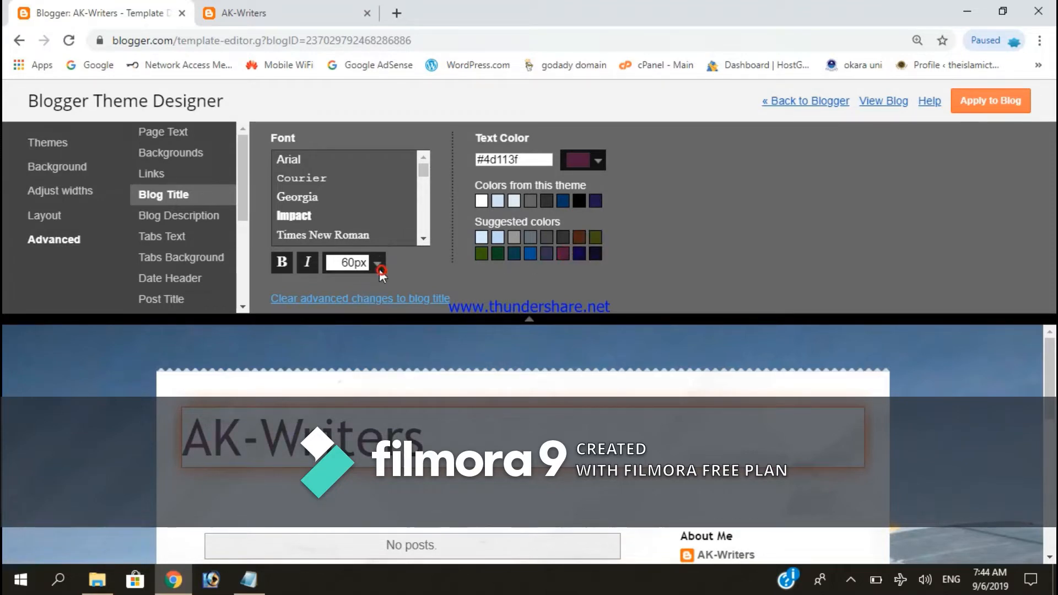
pyautogui.click(530, 255)
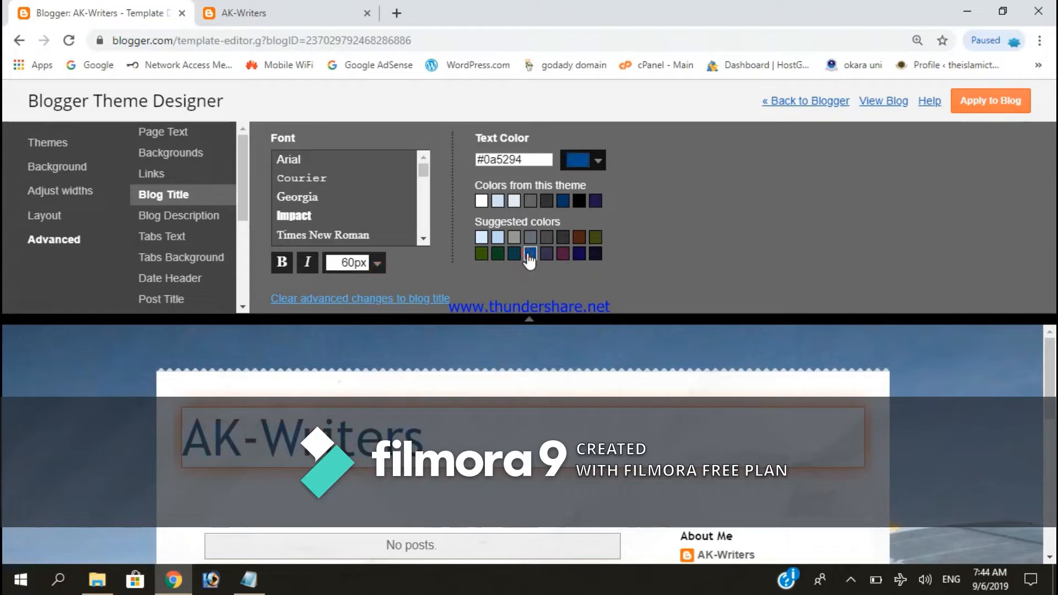
# - Try several fonts on the blog title, including Georgia, Verdana, Allerta Stencil and Homemade Apple
pyautogui.click(307, 197)
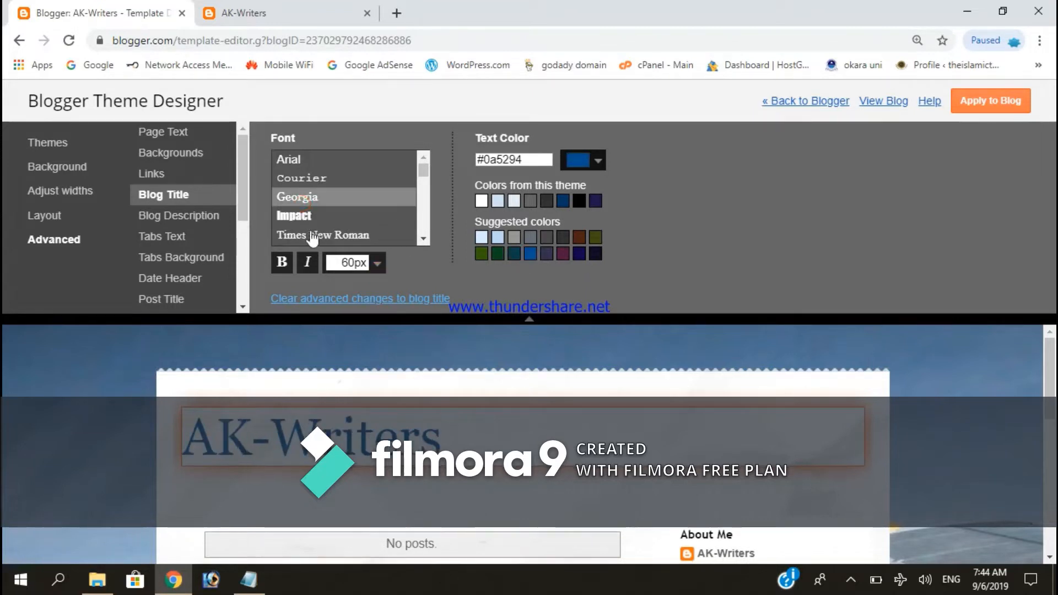
pyautogui.scroll(-3, 312, 216)
pyautogui.scroll(3, 308, 198)
pyautogui.click(314, 198)
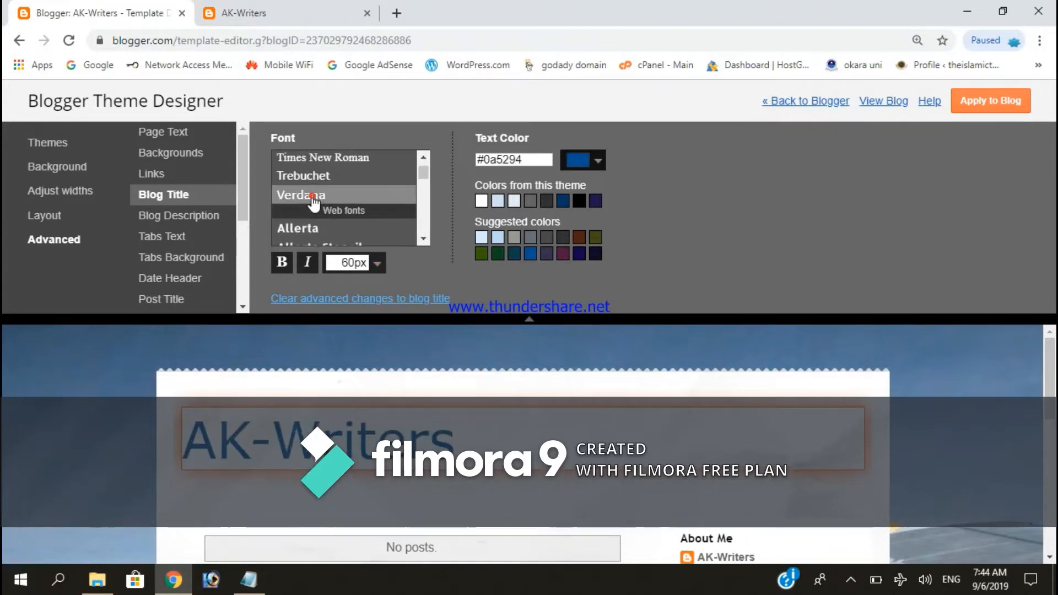
pyautogui.scroll(-3, 309, 185)
pyautogui.click(307, 169)
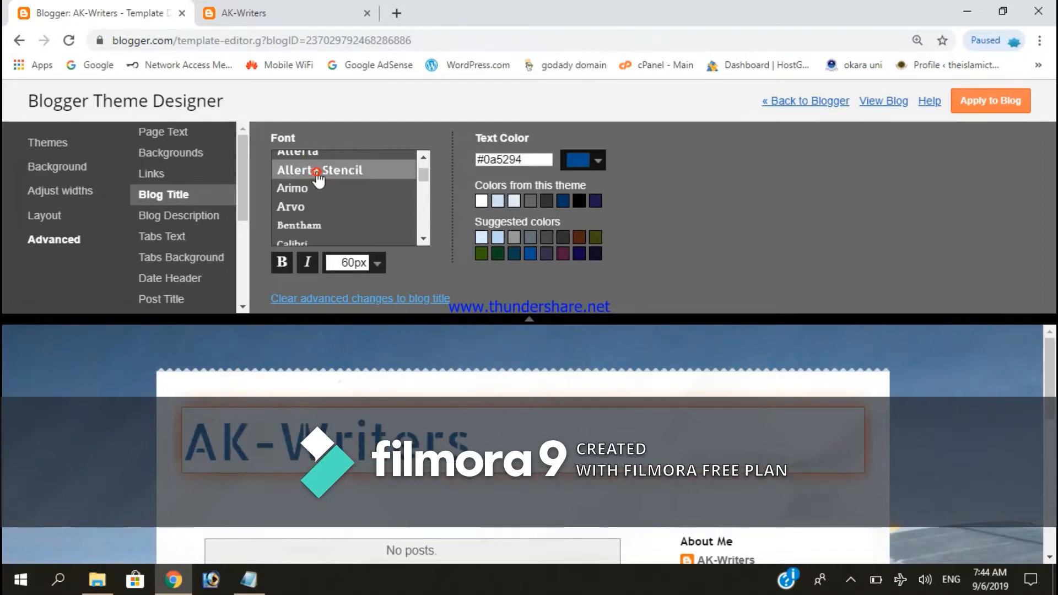
pyautogui.scroll(-3, 320, 187)
pyautogui.click(304, 205)
pyautogui.scroll(-5, 314, 204)
pyautogui.click(325, 190)
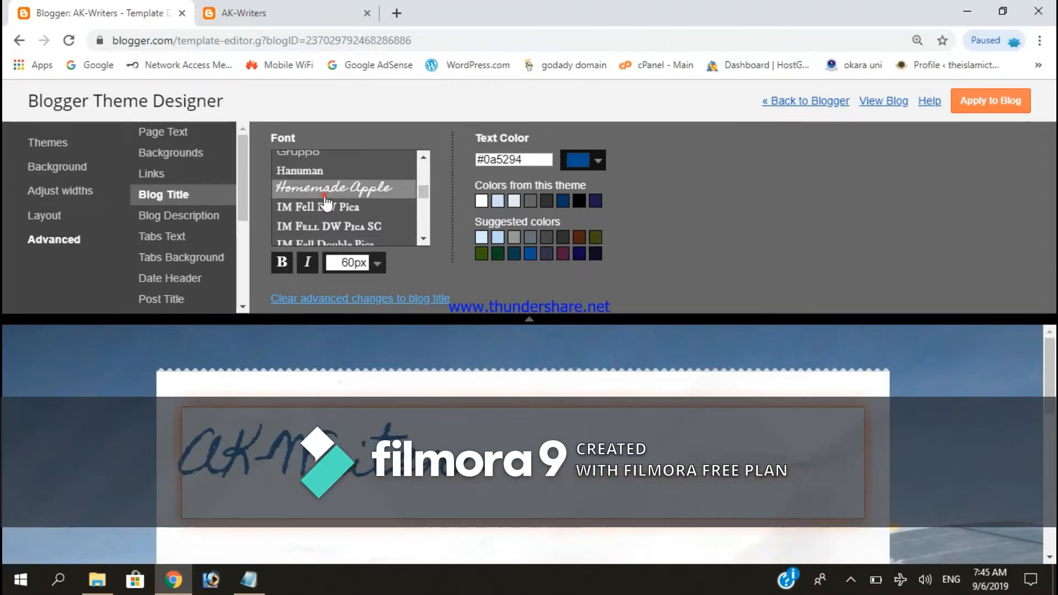
pyautogui.scroll(-3, 328, 221)
pyautogui.click(328, 216)
# - Try Crimson Text, Crafty Girls, Coming Soon and Chewy as the blog title font
pyautogui.scroll(5, 326, 212)
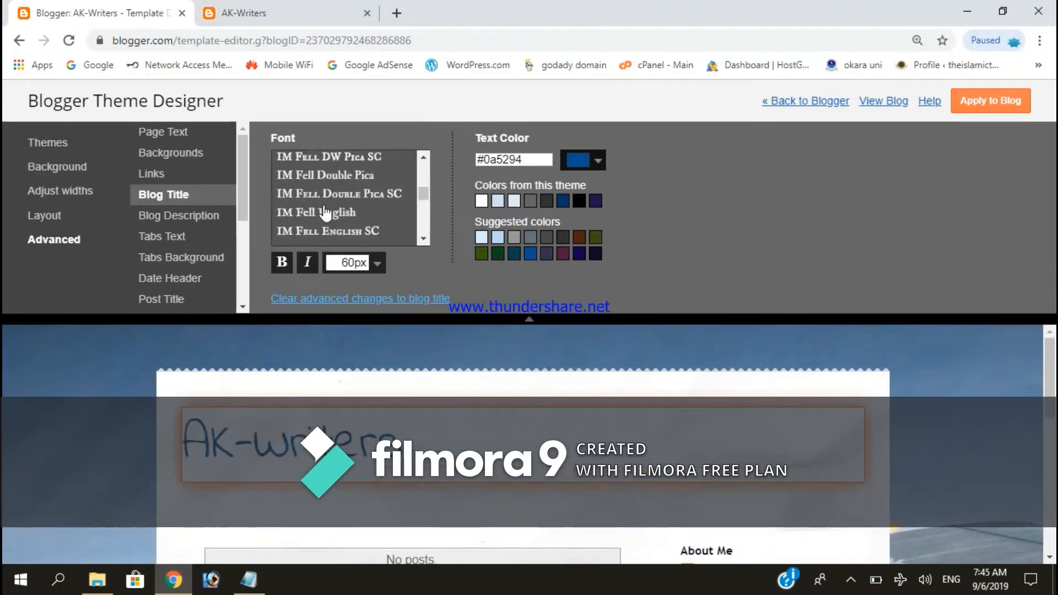
pyautogui.scroll(2, 325, 214)
pyautogui.scroll(-2, 324, 214)
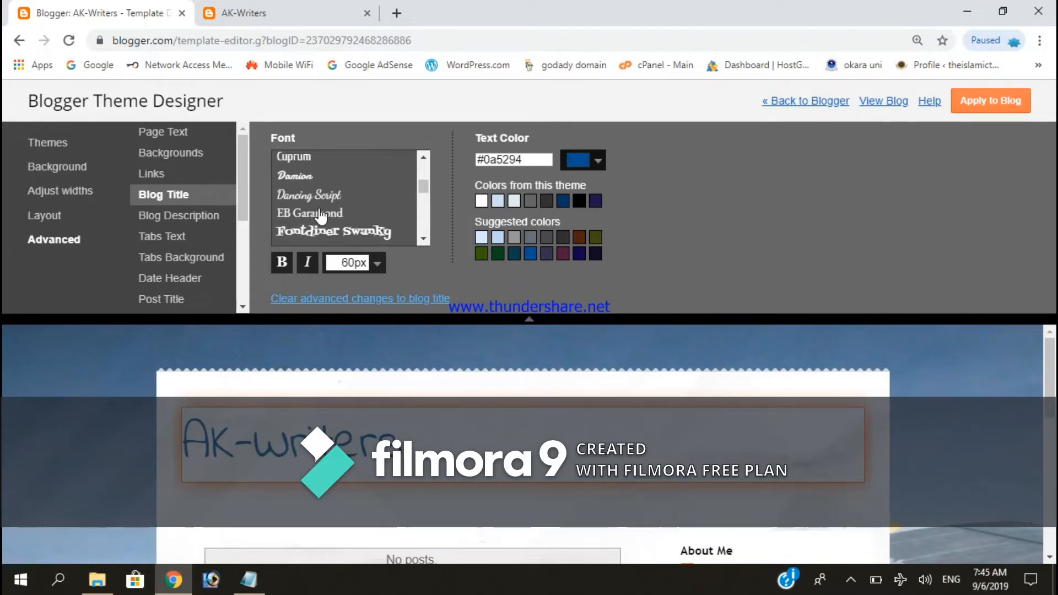
pyautogui.scroll(2, 321, 215)
pyautogui.scroll(3, 319, 213)
pyautogui.scroll(-2, 320, 212)
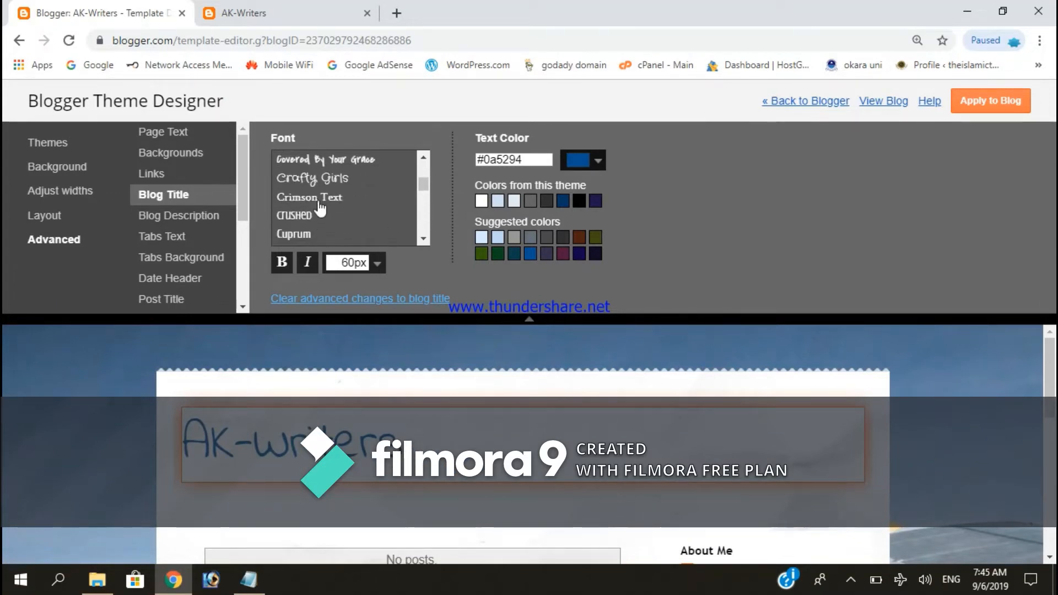
pyautogui.click(319, 199)
pyautogui.click(325, 180)
pyautogui.scroll(2, 336, 193)
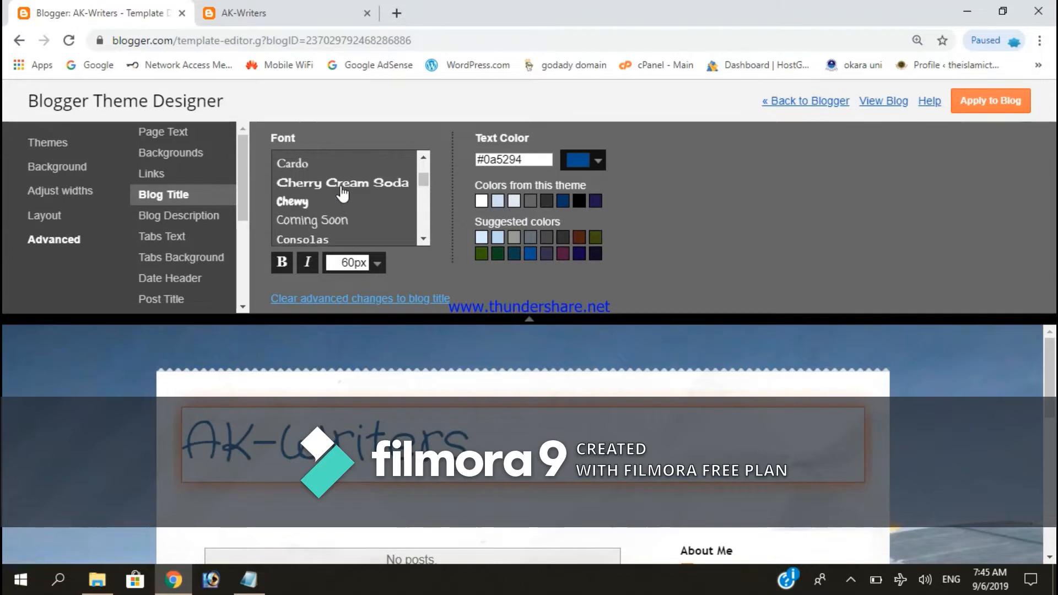
pyautogui.click(332, 223)
pyautogui.click(339, 202)
pyautogui.scroll(-2, 344, 199)
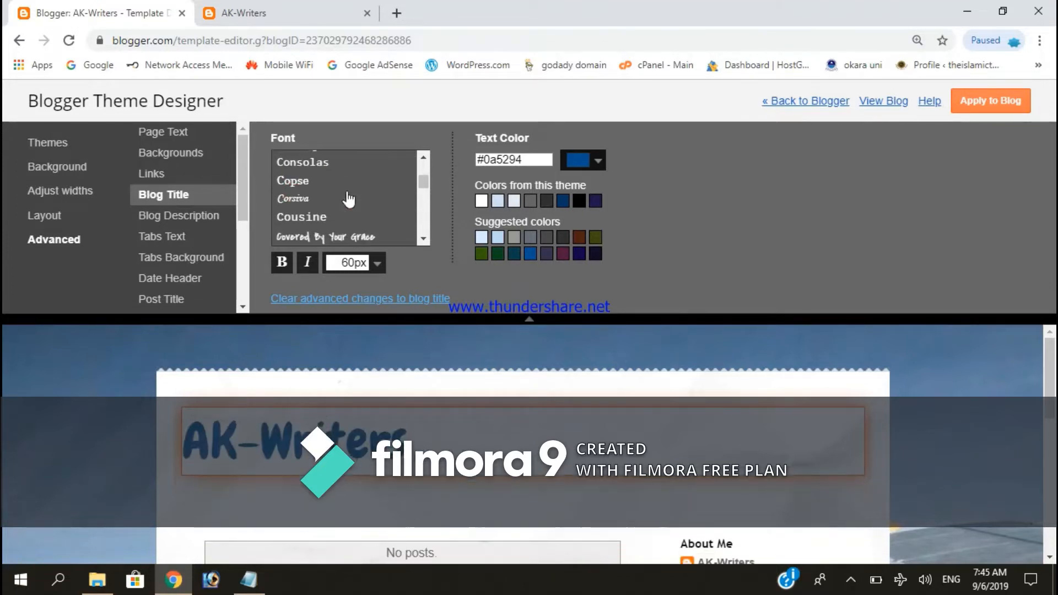
# - Compare a few more decorative fonts and set the blog title font to Fontdiner Swanky
pyautogui.scroll(-2, 328, 216)
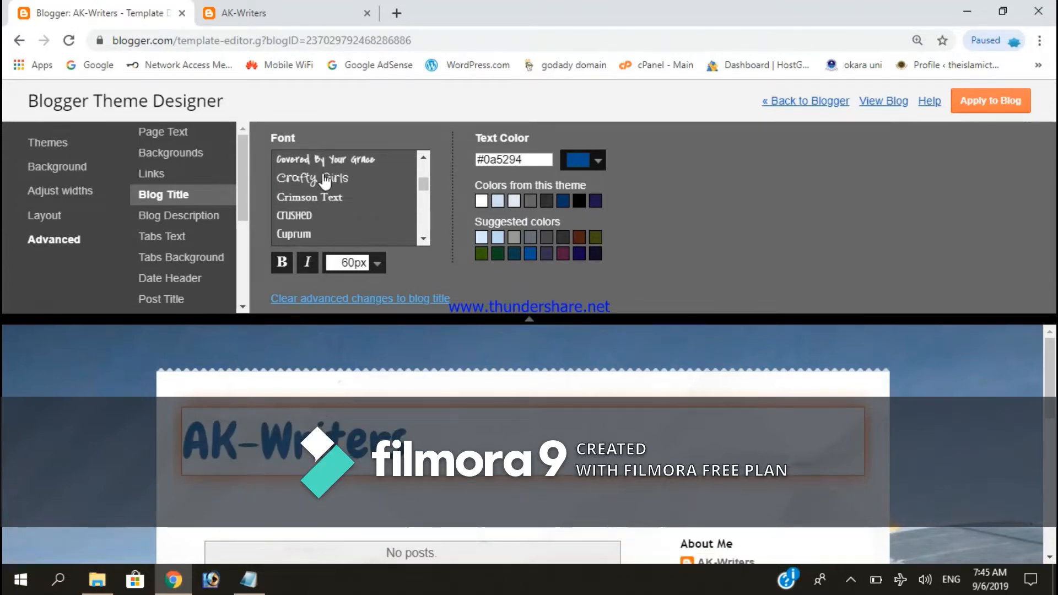
pyautogui.click(325, 180)
pyautogui.scroll(-2, 337, 215)
pyautogui.click(331, 231)
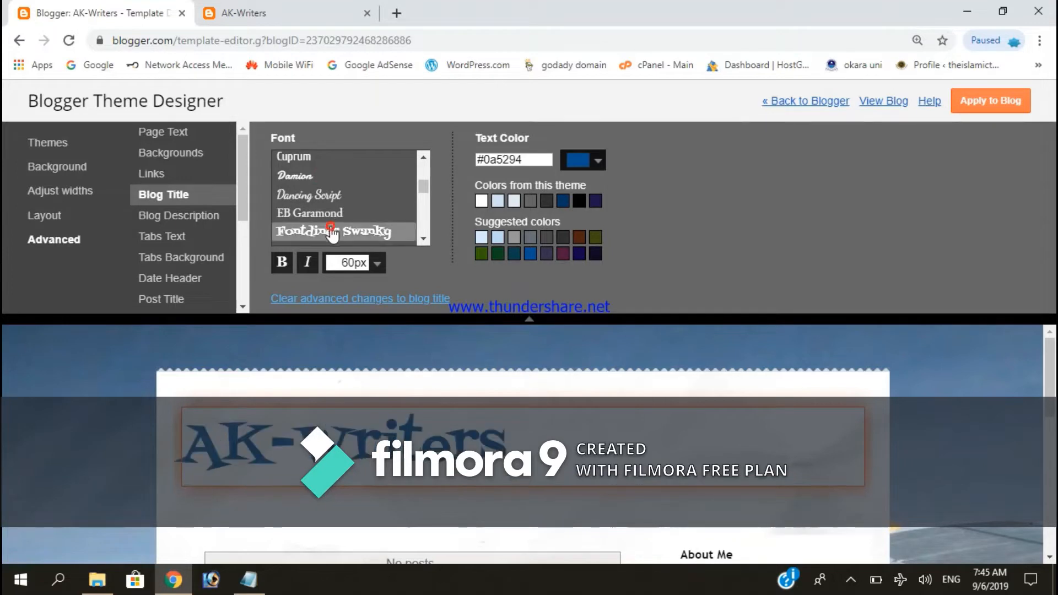
pyautogui.click(314, 213)
pyautogui.click(331, 231)
# - Try other colors on the blog title, including dark indigo #12004d, and return it to #0a5294
pyautogui.click(579, 201)
pyautogui.click(563, 200)
pyautogui.click(578, 253)
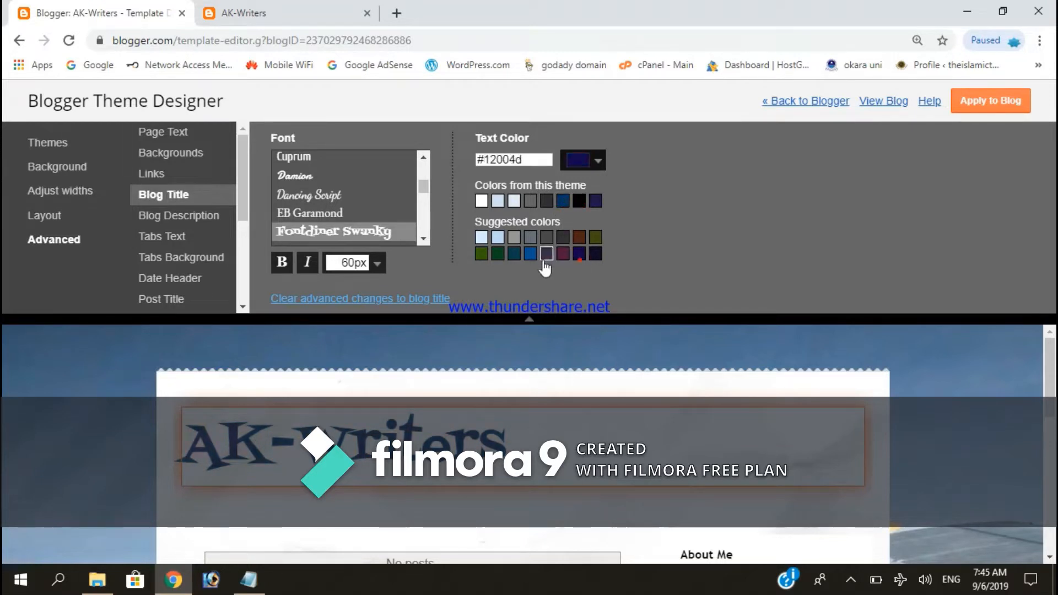
pyautogui.click(531, 254)
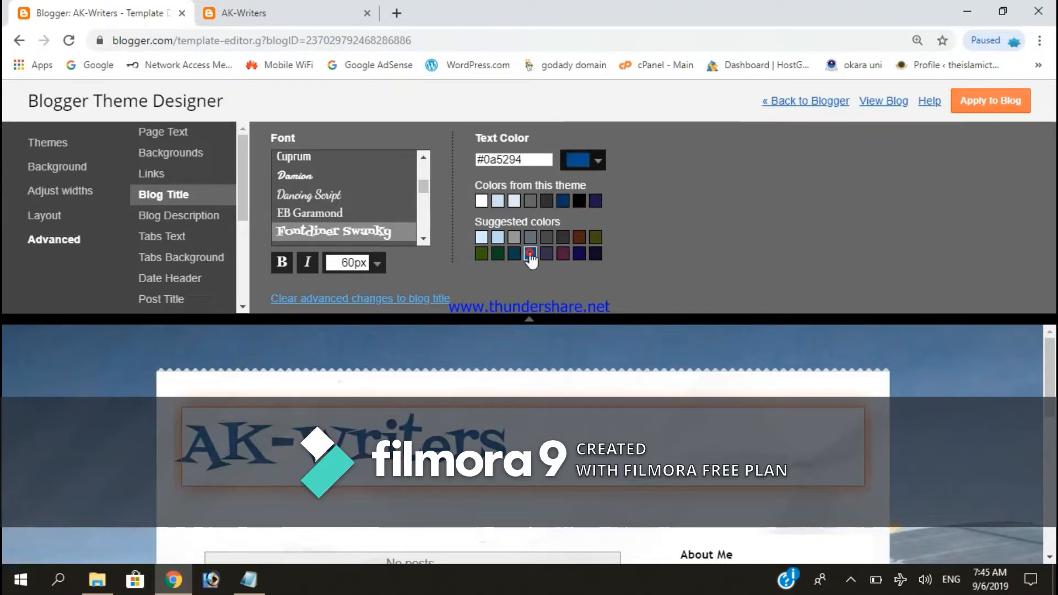
# - Set the blog description color to black #000000 and the tabs text font to Arial
pyautogui.click(199, 216)
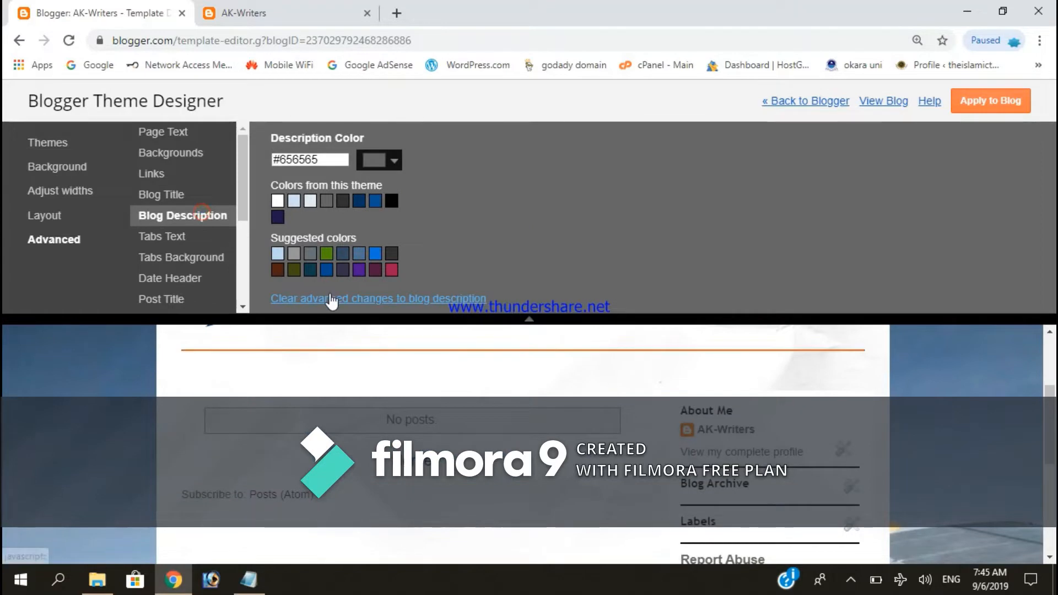
pyautogui.click(395, 163)
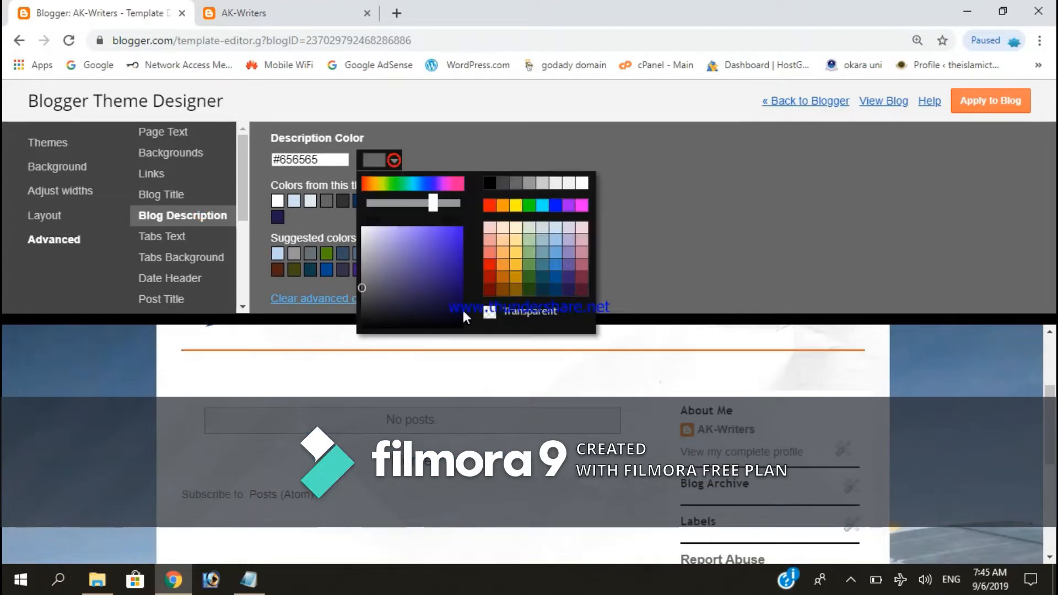
pyautogui.click(489, 182)
pyautogui.click(432, 147)
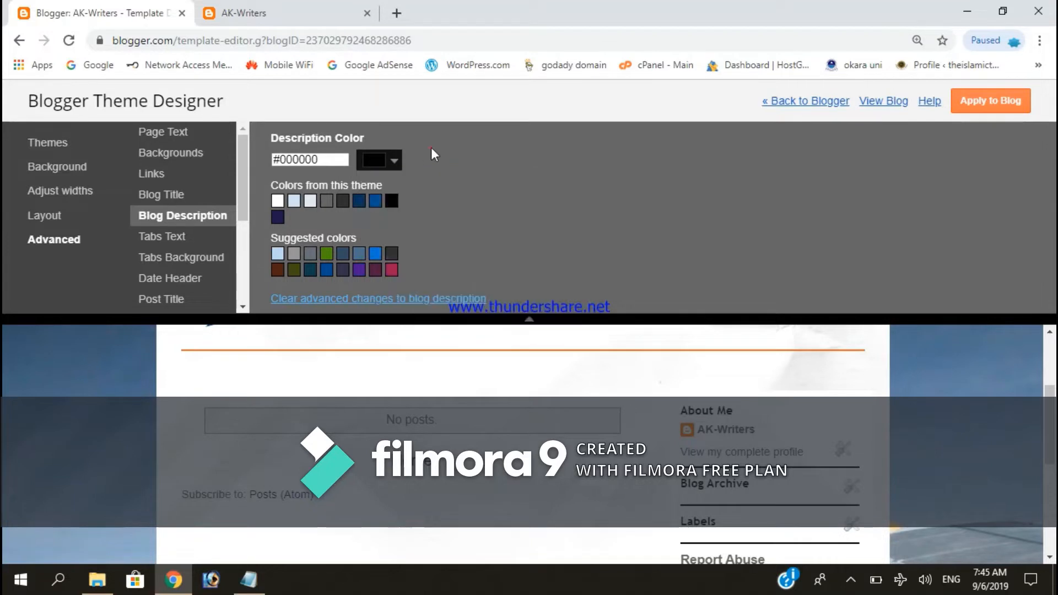
pyautogui.click(172, 236)
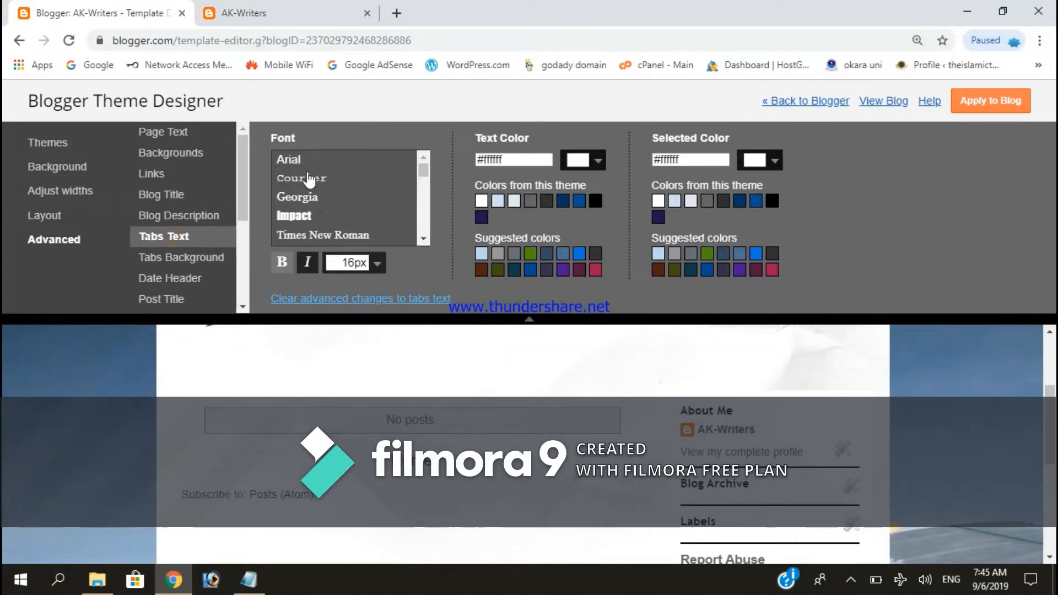
pyautogui.click(288, 159)
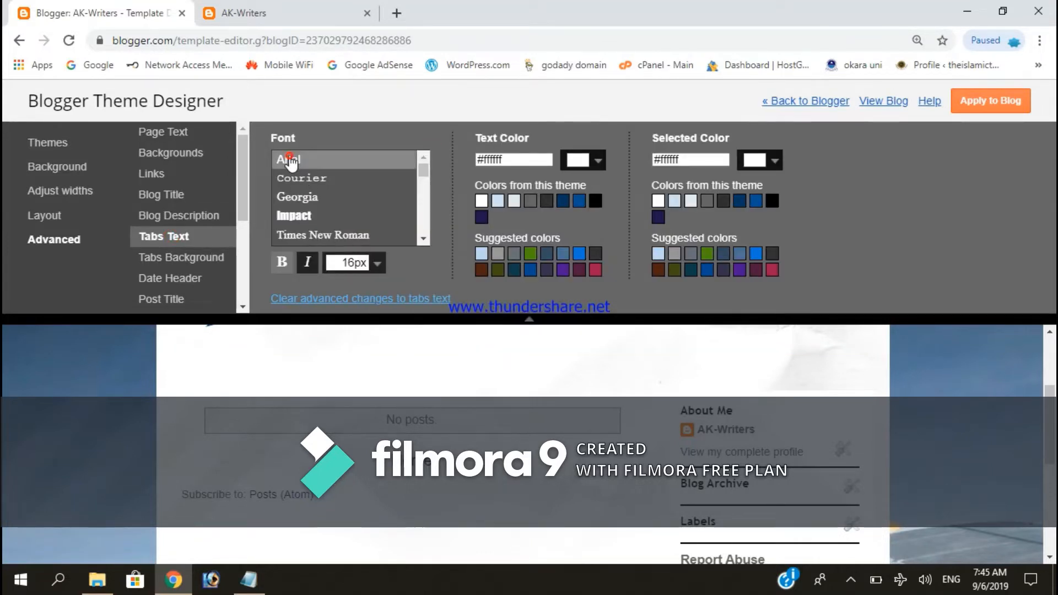
# - Look through the advanced settings for the tabs background, date header, post title and post background
pyautogui.click(180, 257)
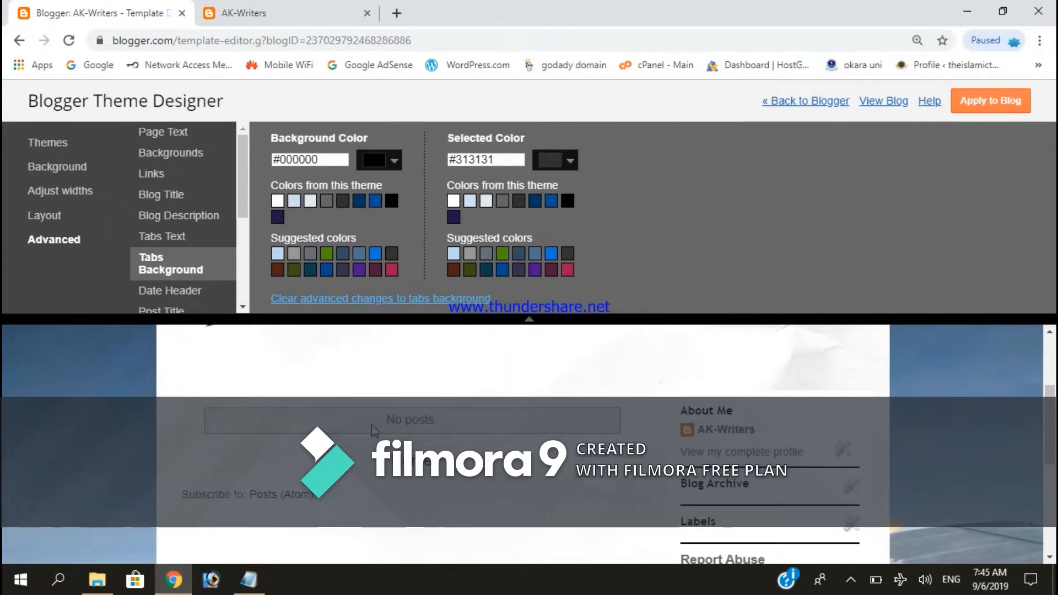
pyautogui.scroll(3, 374, 430)
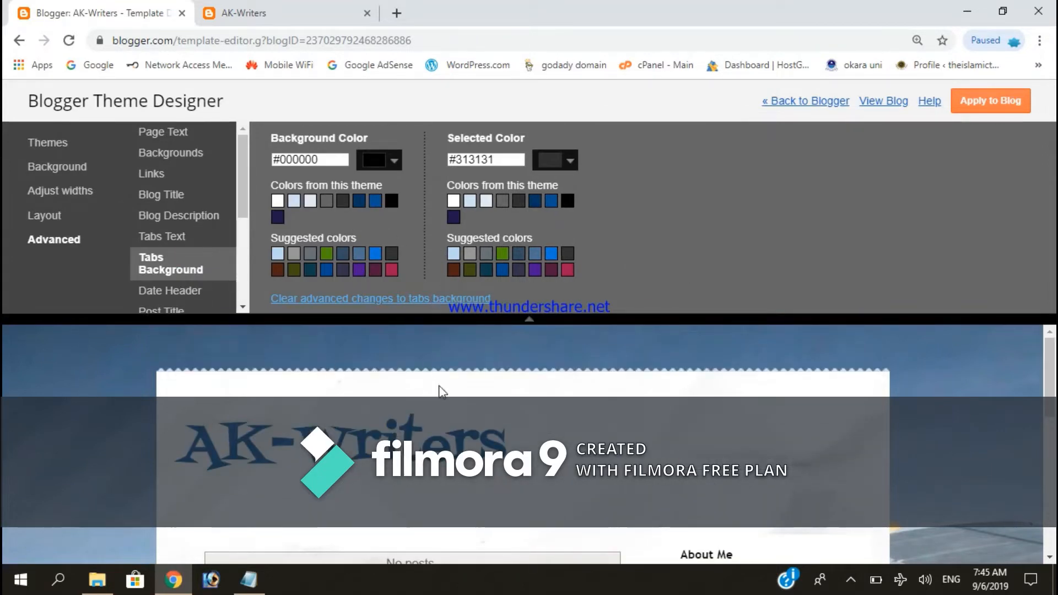
pyautogui.click(188, 291)
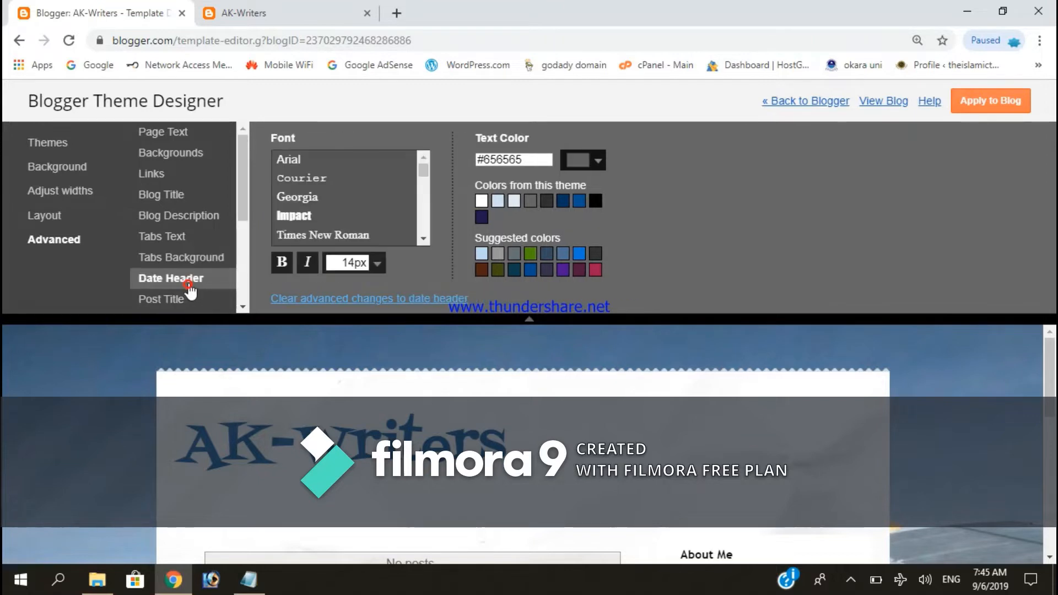
pyautogui.scroll(-3, 179, 275)
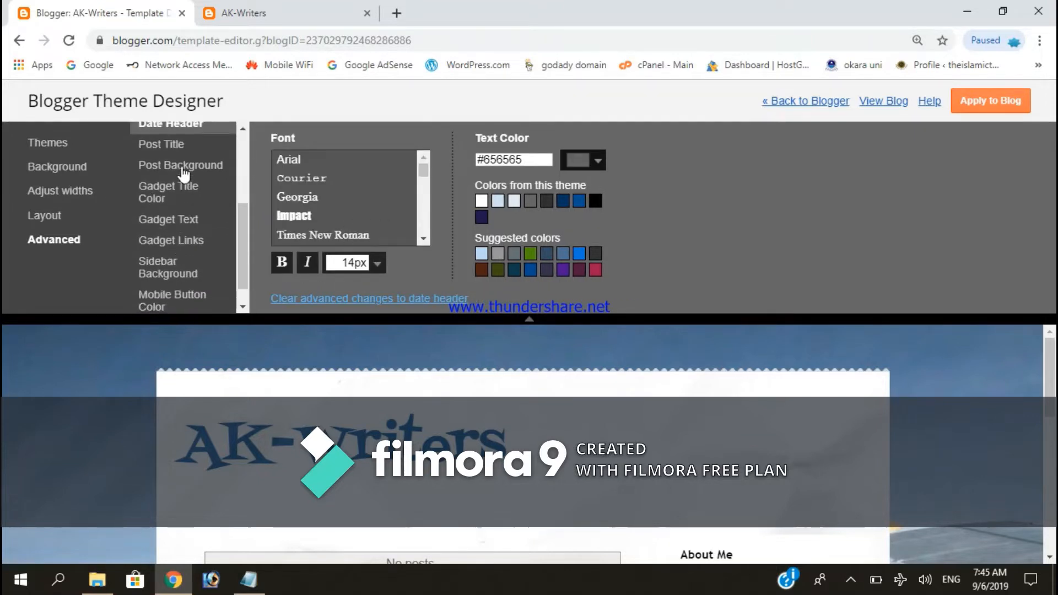
pyautogui.click(176, 145)
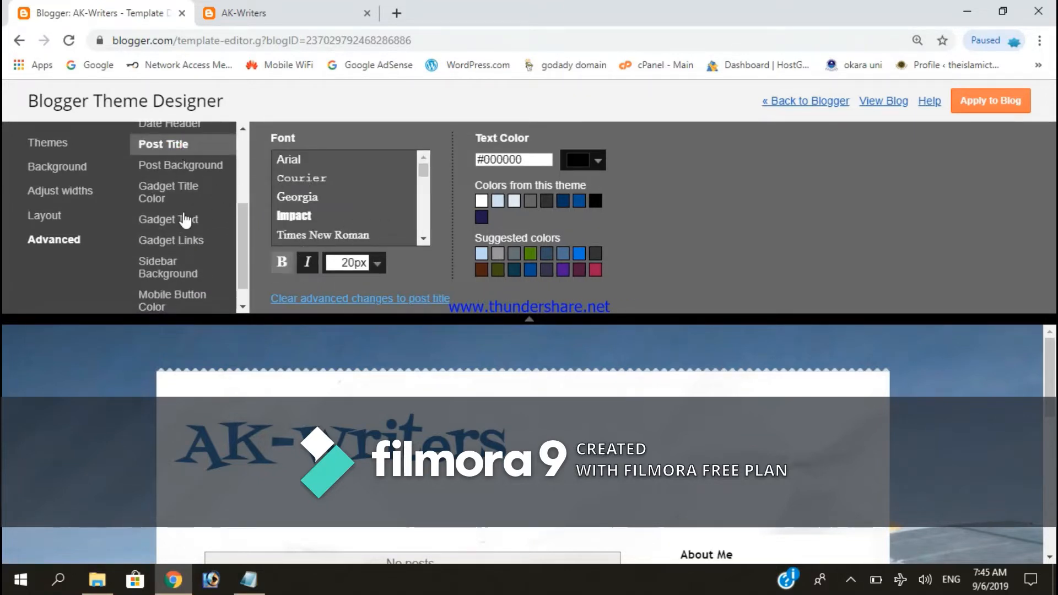
pyautogui.click(174, 175)
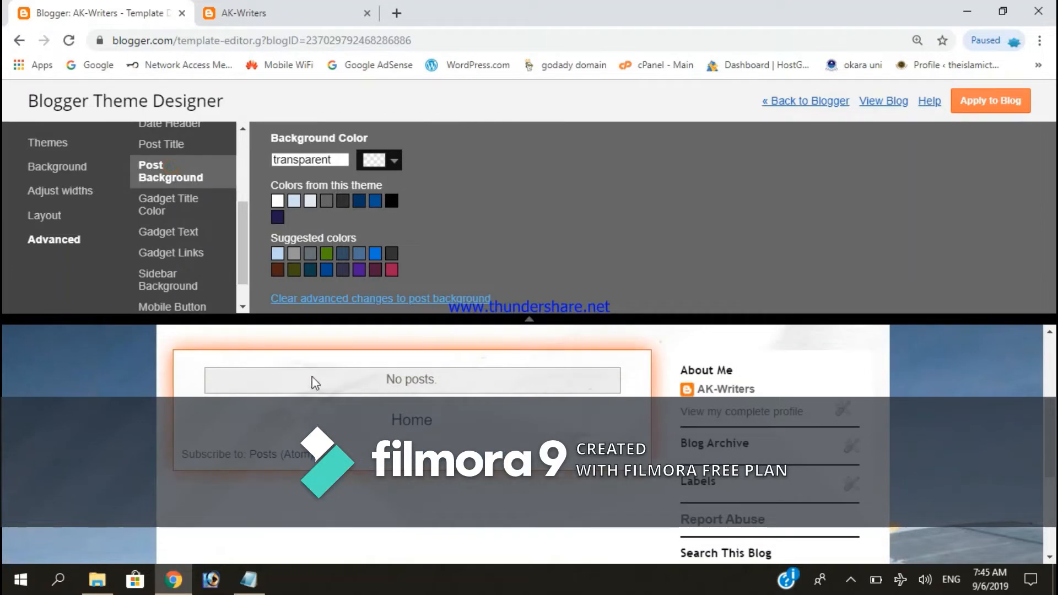
# - Try light blue #cfe2f3, white #ffffff and cream #fff2cc on the post background, and set it to pale gray-blue #eaeef2
pyautogui.click(297, 203)
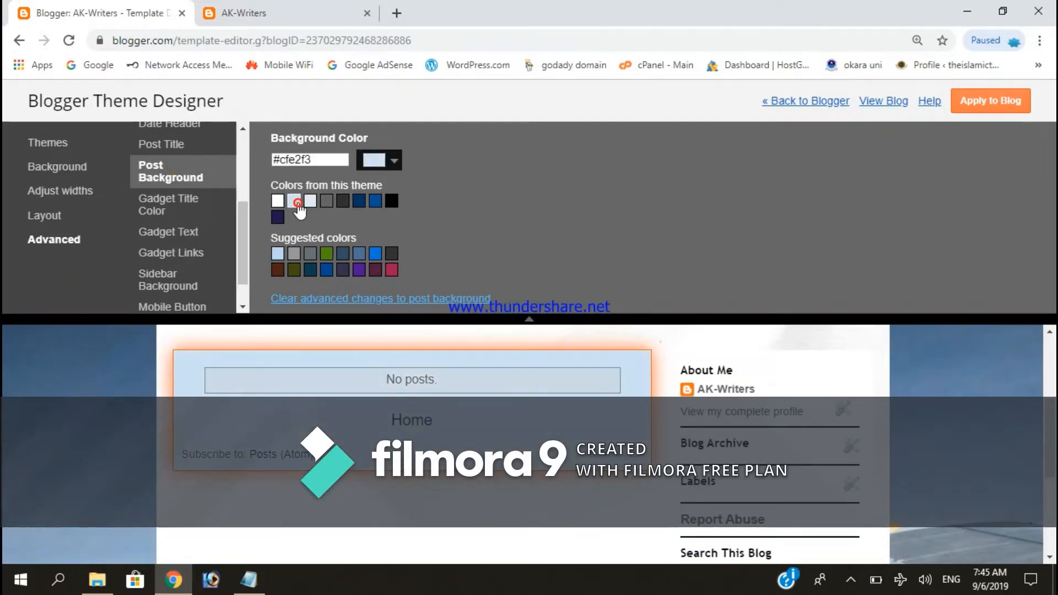
pyautogui.click(278, 201)
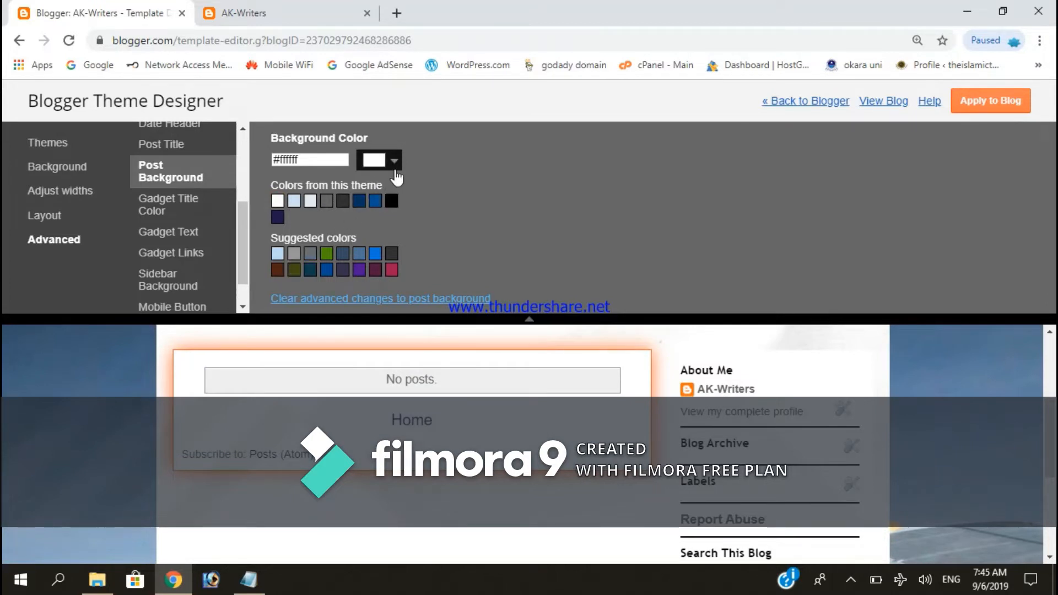
pyautogui.click(394, 161)
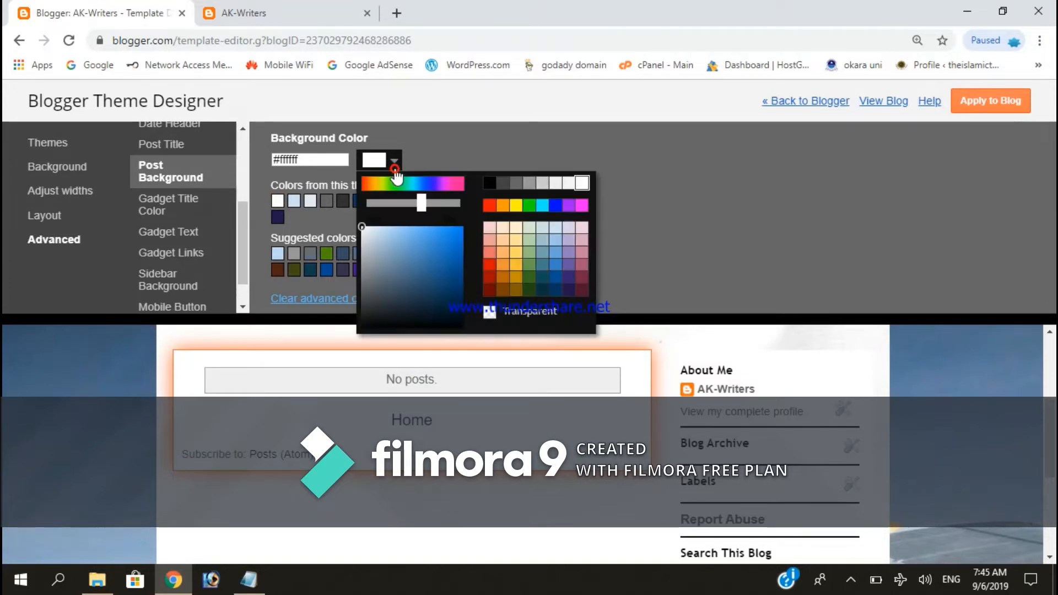
pyautogui.click(516, 228)
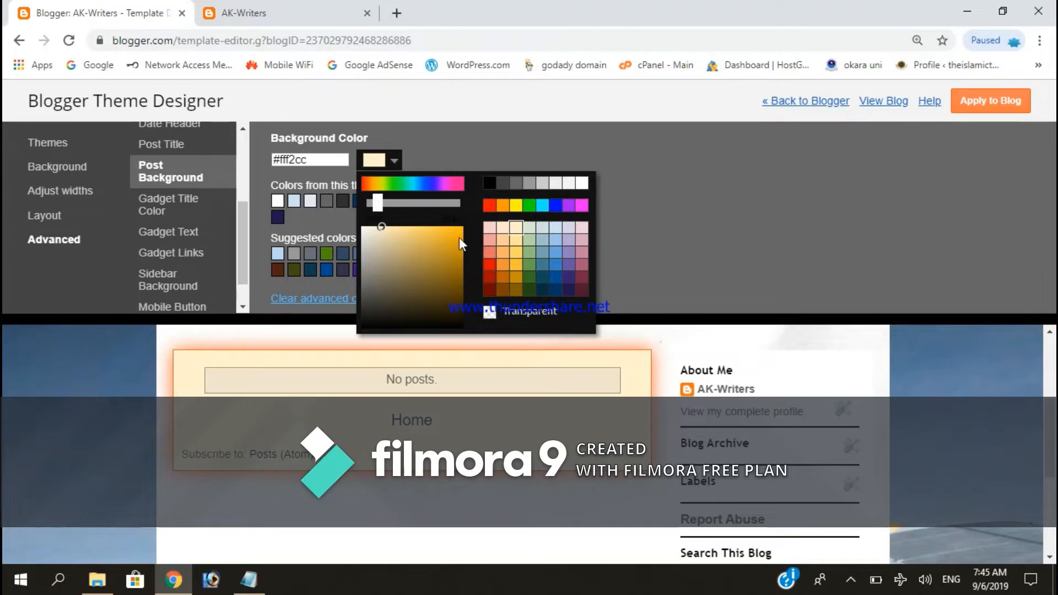
pyautogui.click(557, 230)
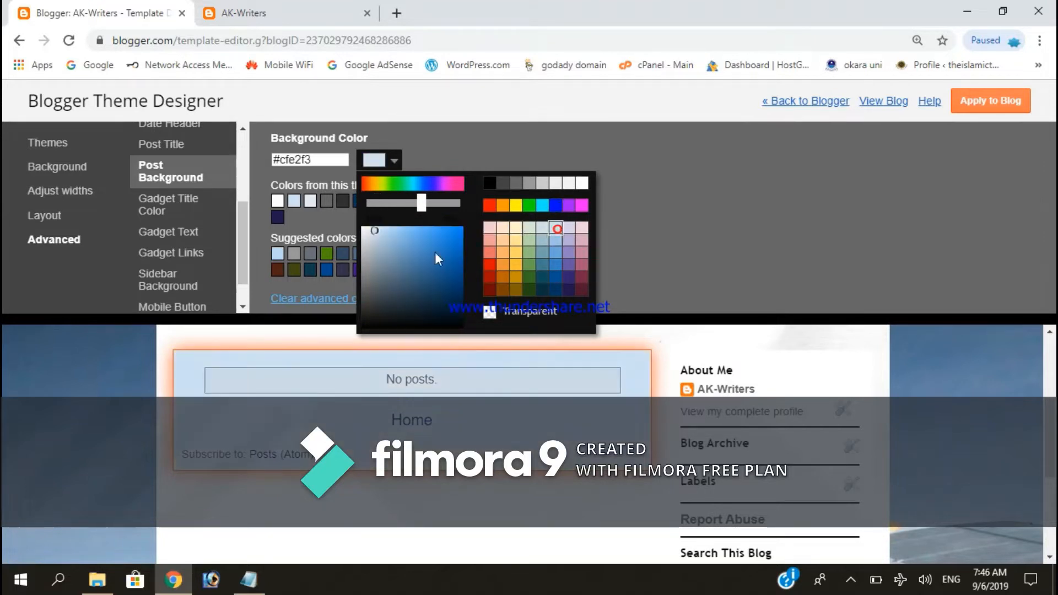
pyautogui.moveTo(373, 234)
pyautogui.mouseDown()
pyautogui.moveTo(360, 231)
pyautogui.moveTo(369, 251)
pyautogui.moveTo(365, 231)
pyautogui.mouseUp()
pyautogui.click(658, 197)
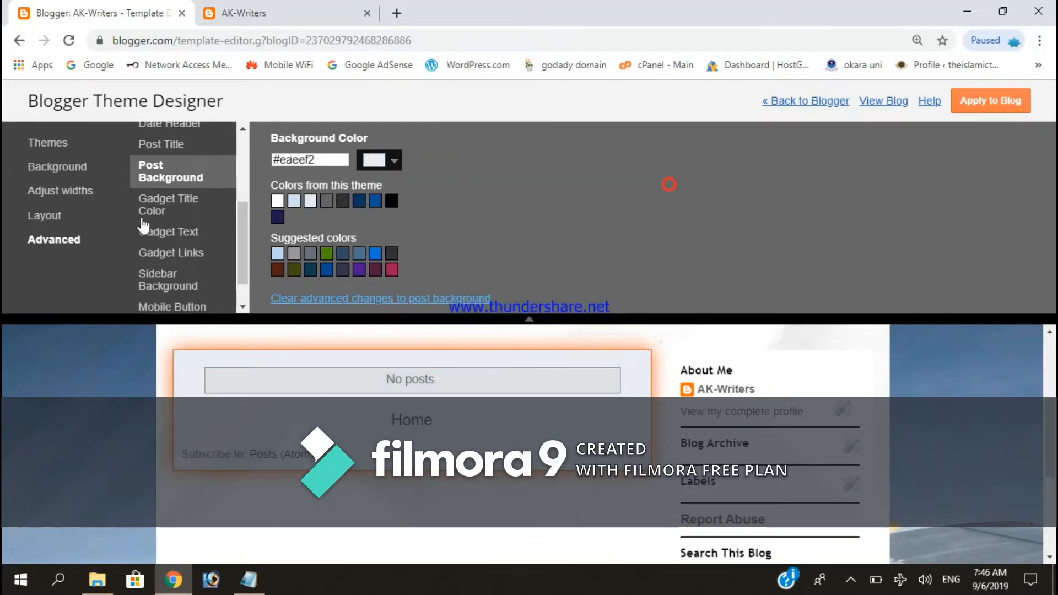
# - Look through the advanced settings for the gadget title color, gadget text and gadget links
pyautogui.click(160, 209)
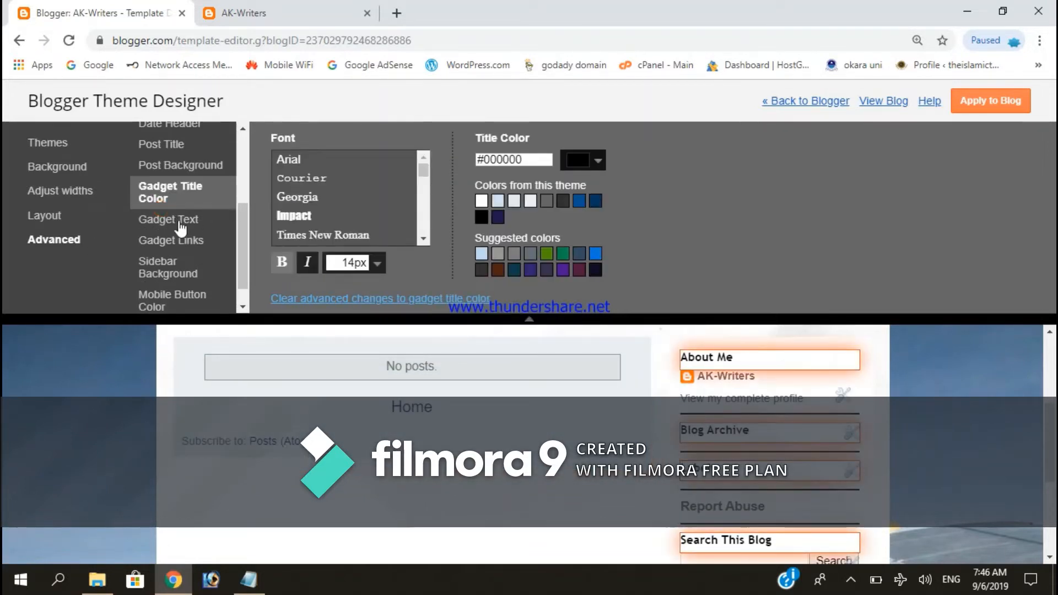
pyautogui.click(181, 221)
pyautogui.click(186, 247)
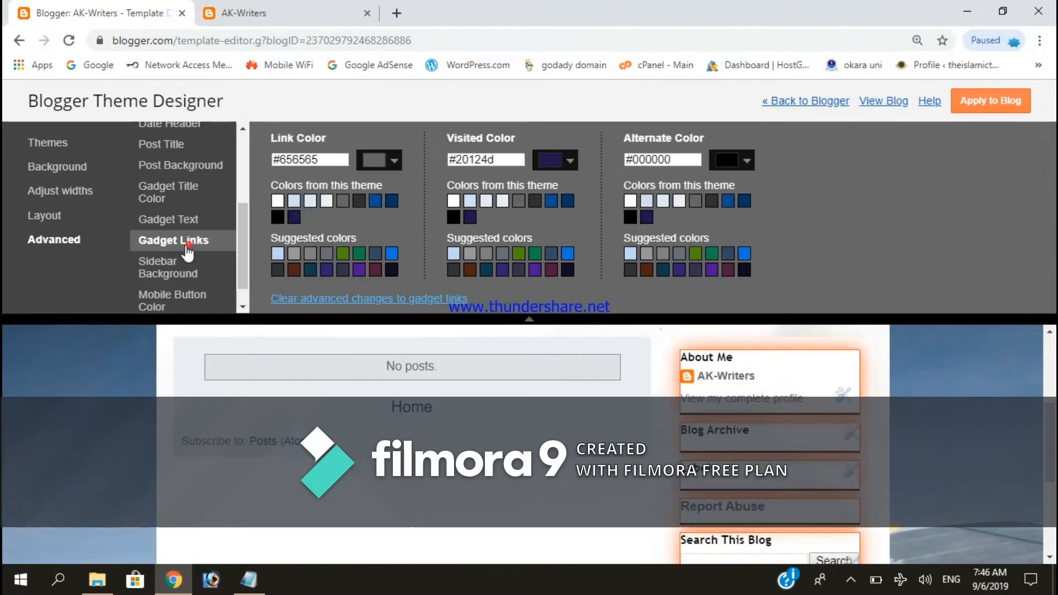
# - Set the sidebar background color to light gray #e5e9eb, starting from the theme's light blue #cfe2f3
pyautogui.click(170, 274)
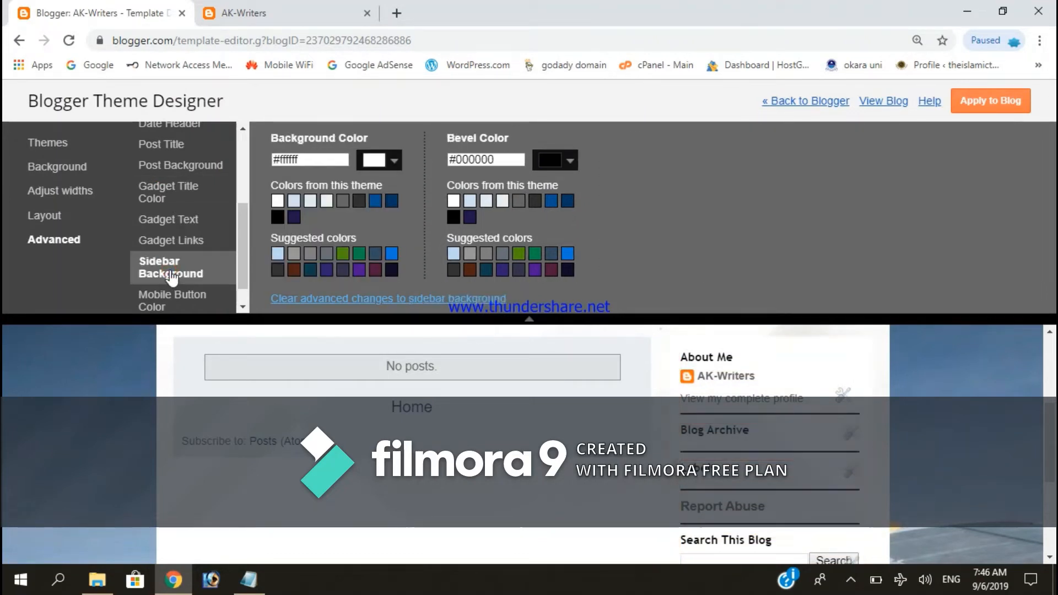
pyautogui.scroll(-1, 168, 276)
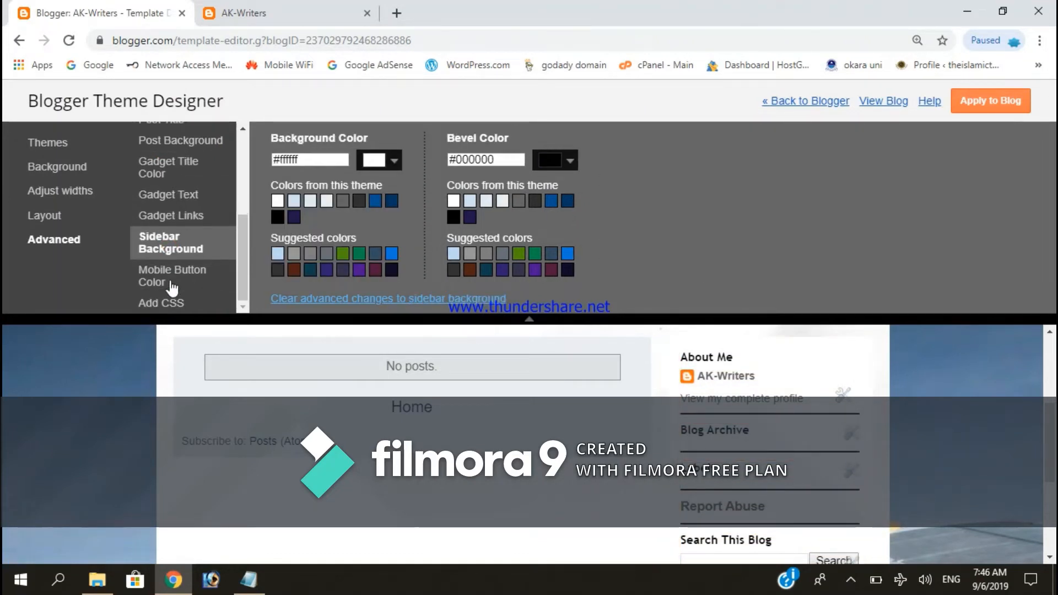
pyautogui.click(294, 203)
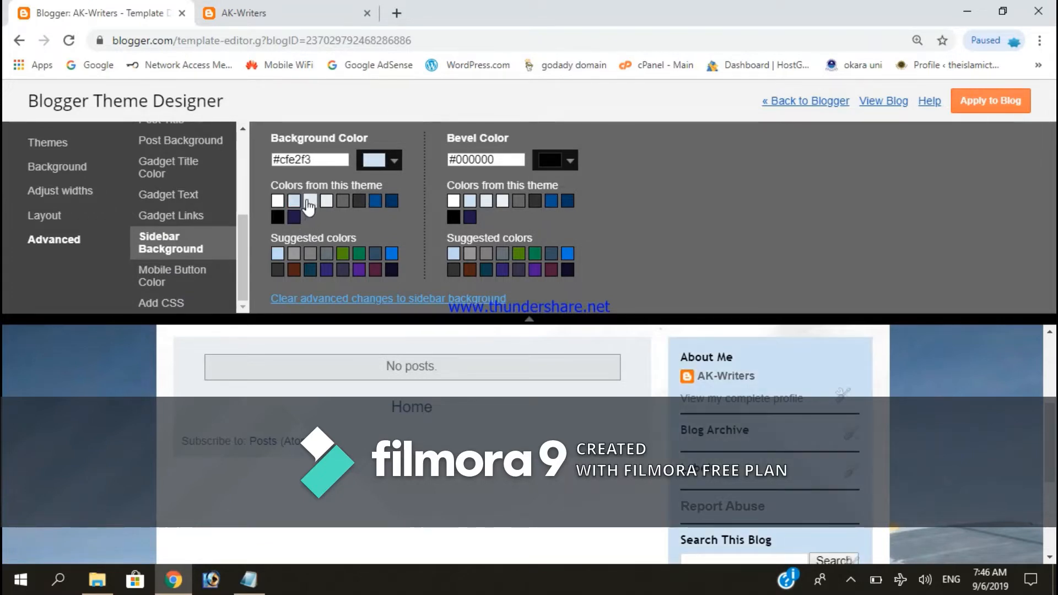
pyautogui.click(391, 168)
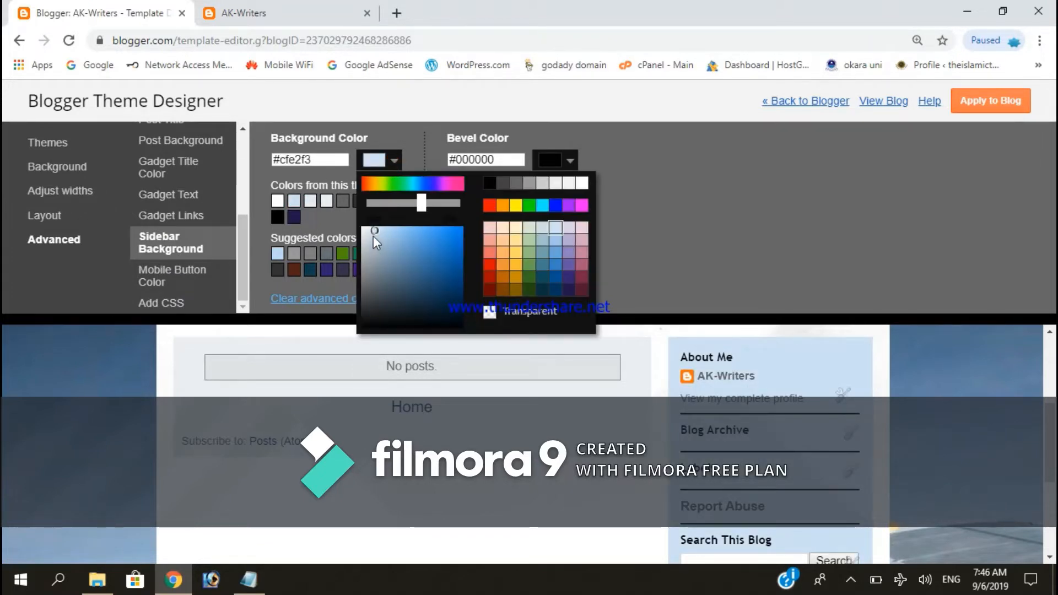
pyautogui.moveTo(373, 237)
pyautogui.mouseDown()
pyautogui.moveTo(363, 247)
pyautogui.moveTo(365, 236)
pyautogui.mouseUp()
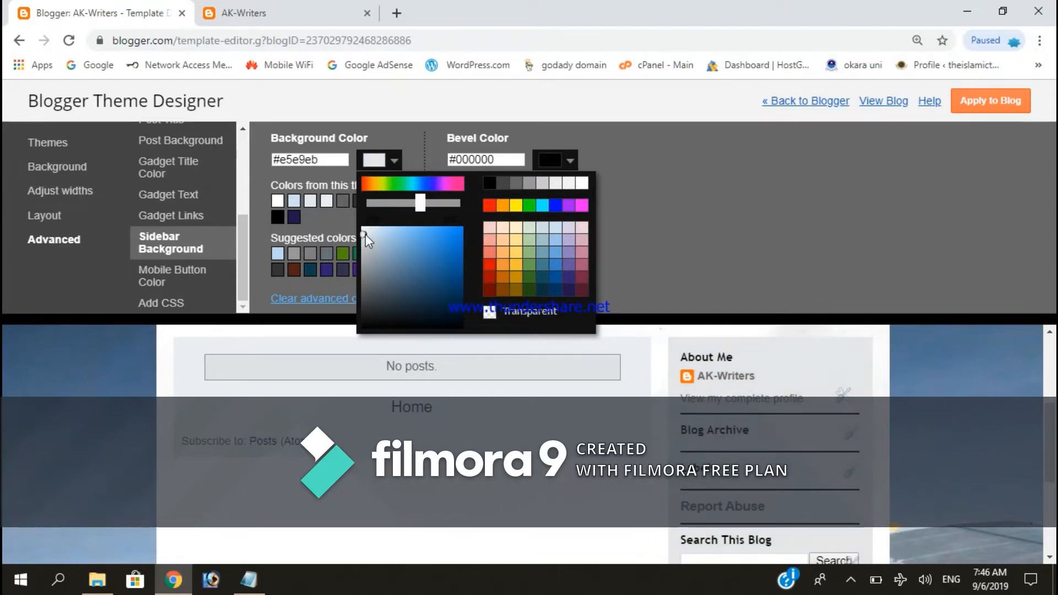
# - Set the mobile button color to blue #0a5294 and view the custom CSS setting
pyautogui.click(189, 273)
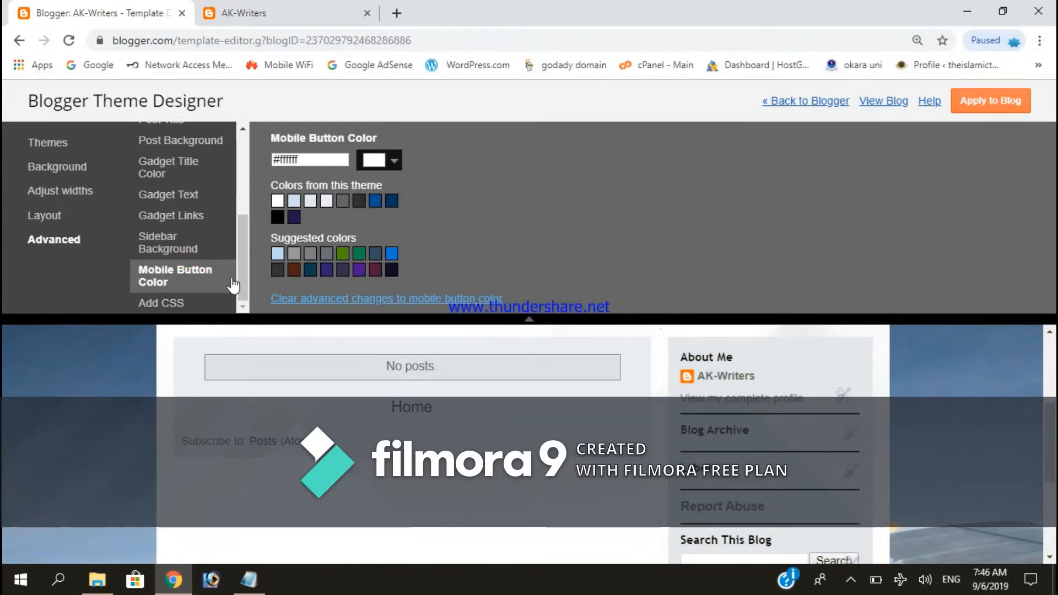
pyautogui.click(295, 201)
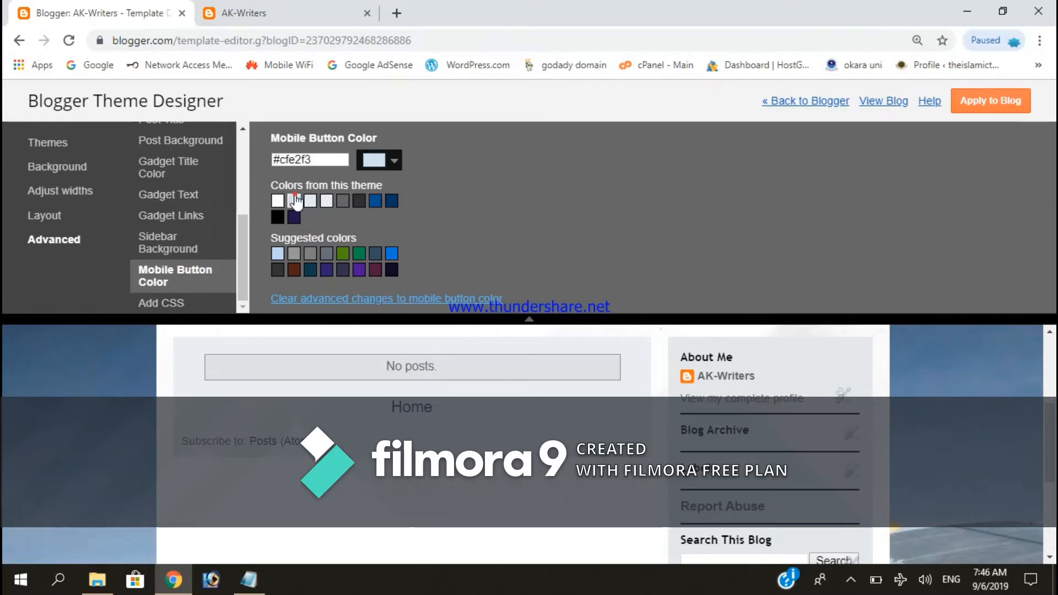
pyautogui.click(375, 201)
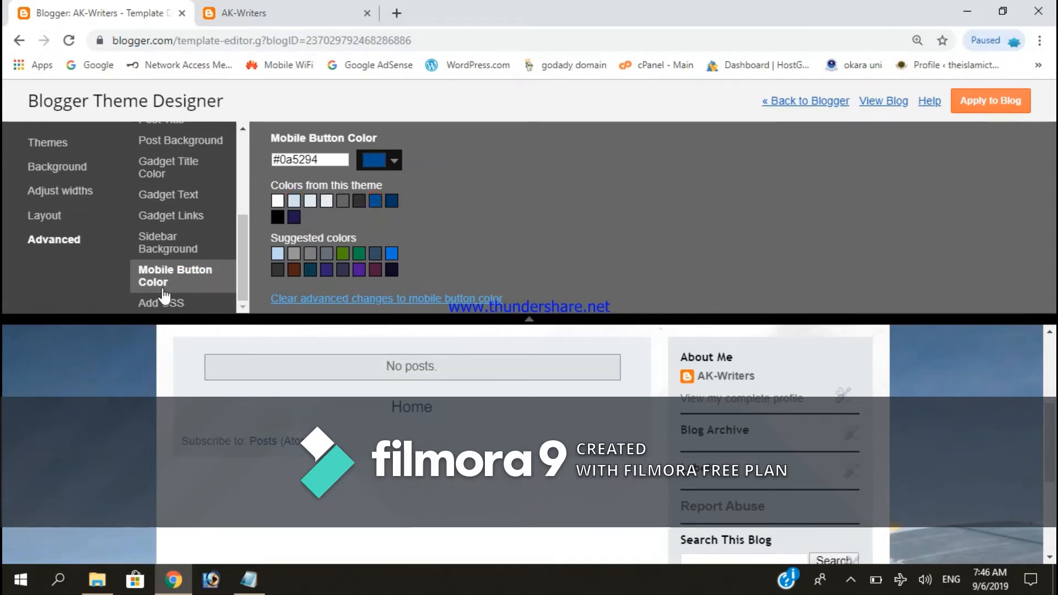
pyautogui.click(172, 308)
pyautogui.scroll(5, 165, 276)
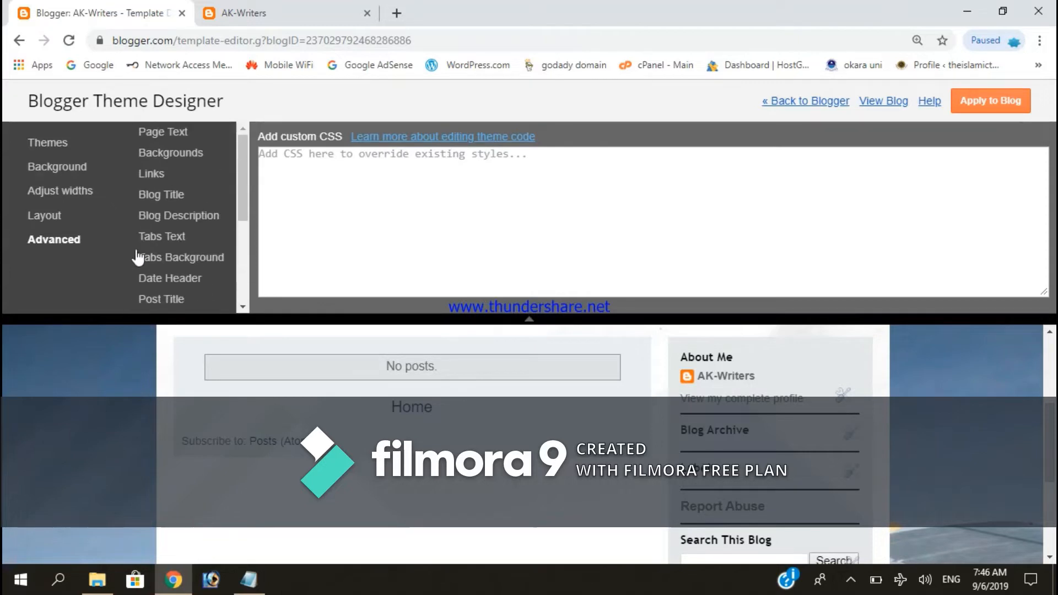
# - Apply the customized Travel theme to the blog, accept the gadget visibility notice, and reload the live blog page
pyautogui.click(65, 142)
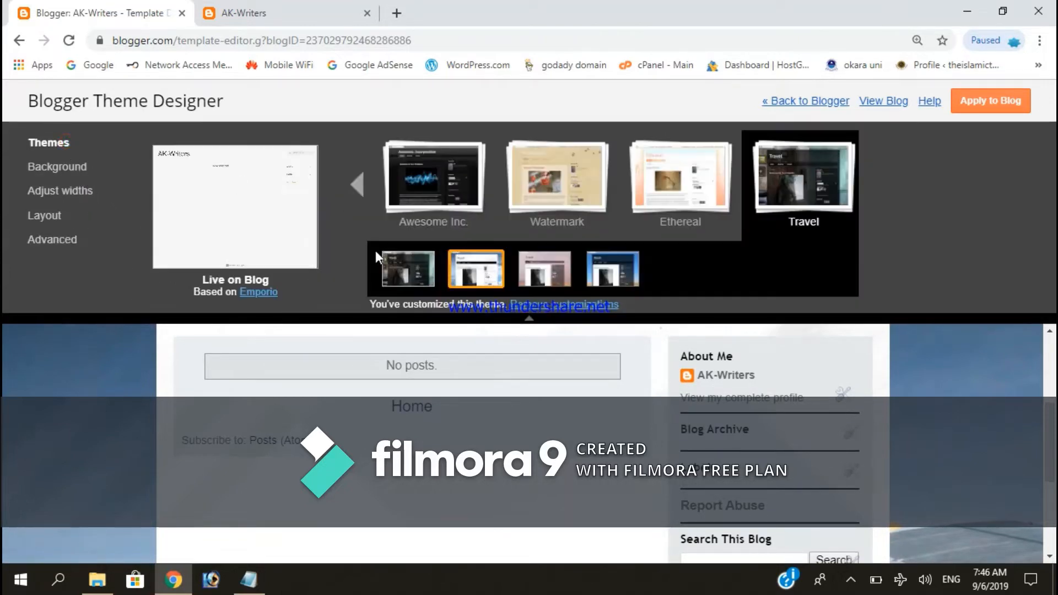
pyautogui.click(1005, 110)
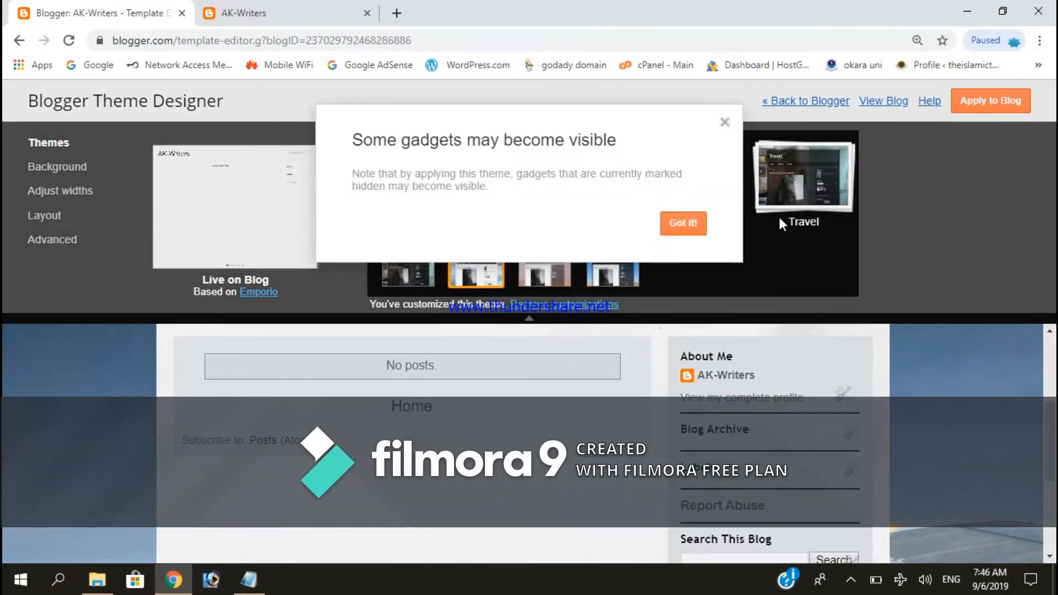
pyautogui.click(686, 226)
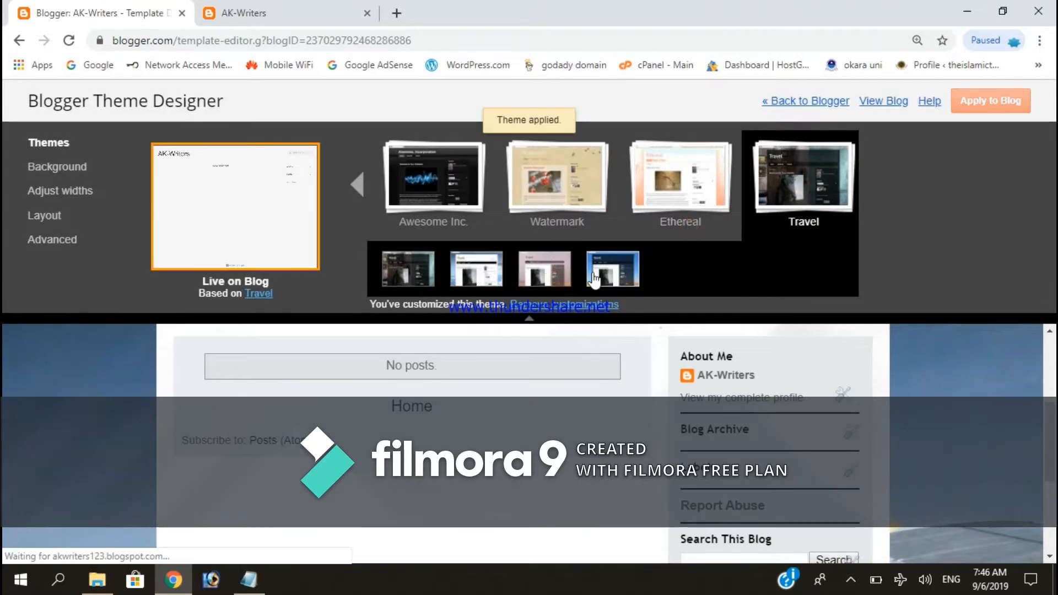
pyautogui.click(242, 12)
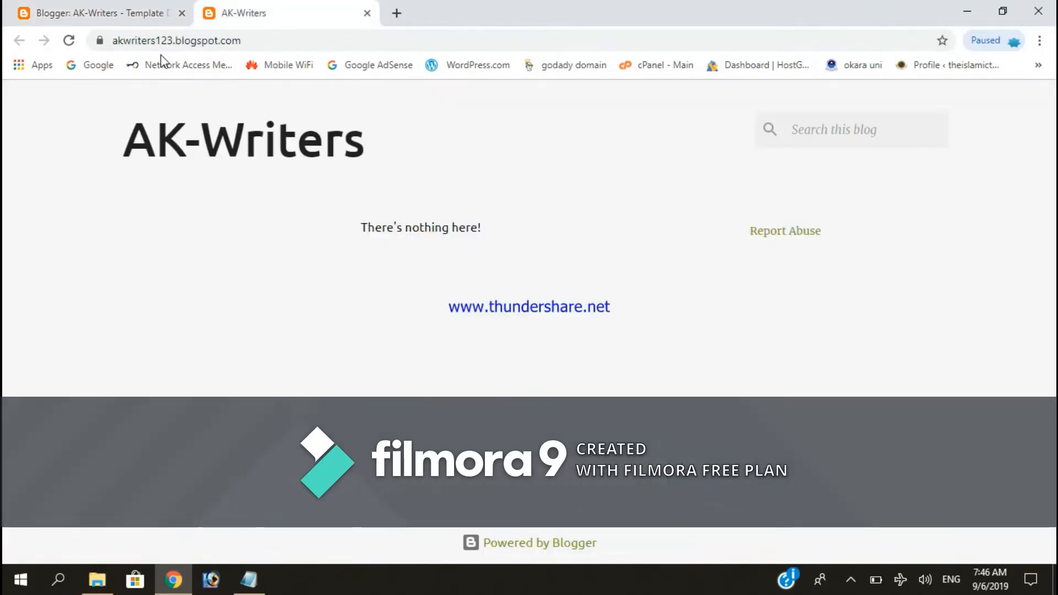
pyautogui.click(68, 40)
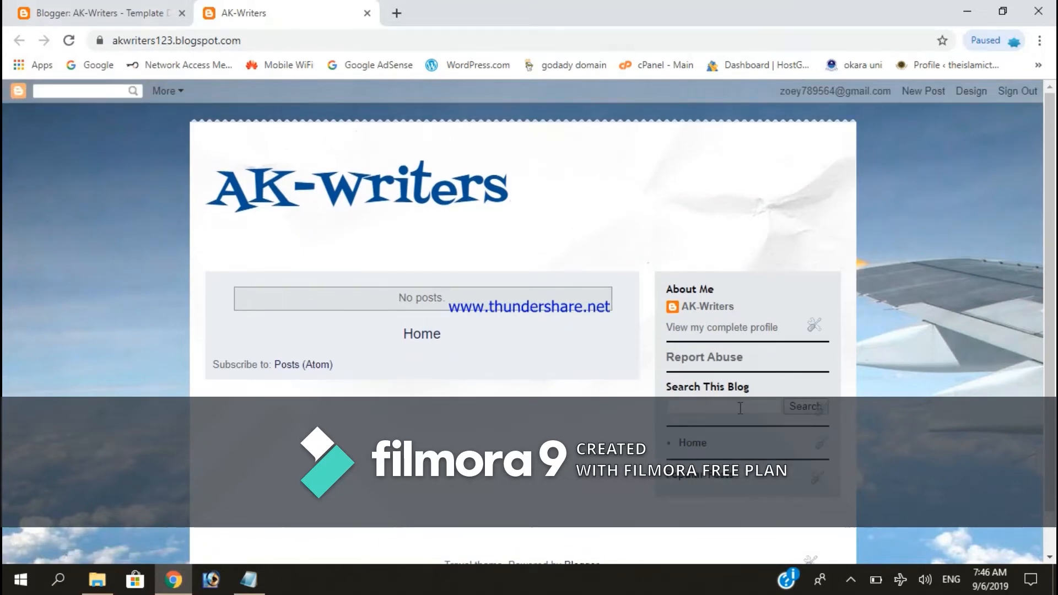
# - Open the About Me gadget's configuration on the live blog, toggle Show location on and back off, and save it
pyautogui.click(813, 325)
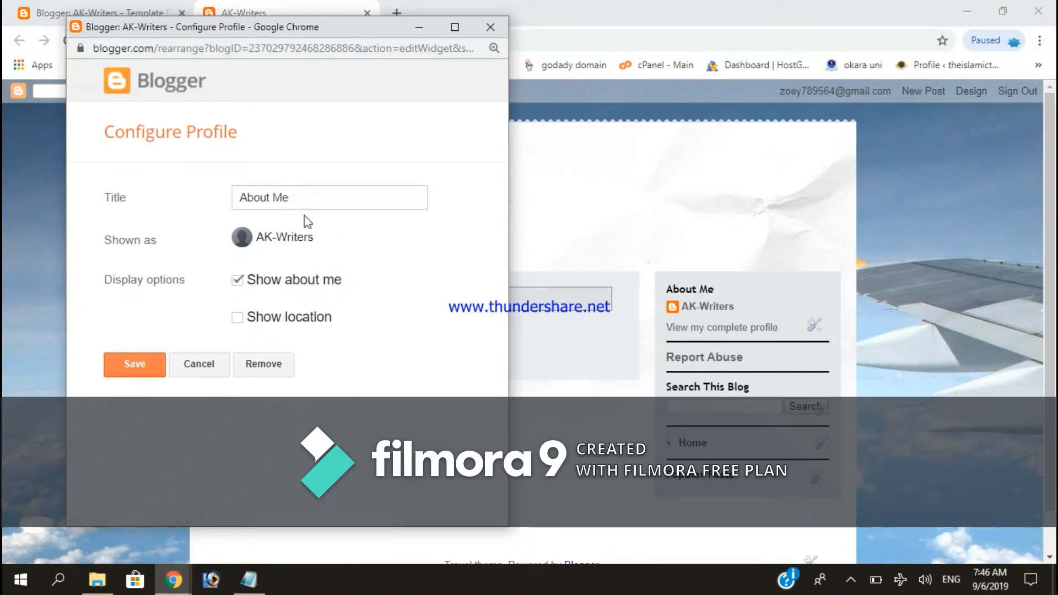
pyautogui.tripleClick(324, 238)
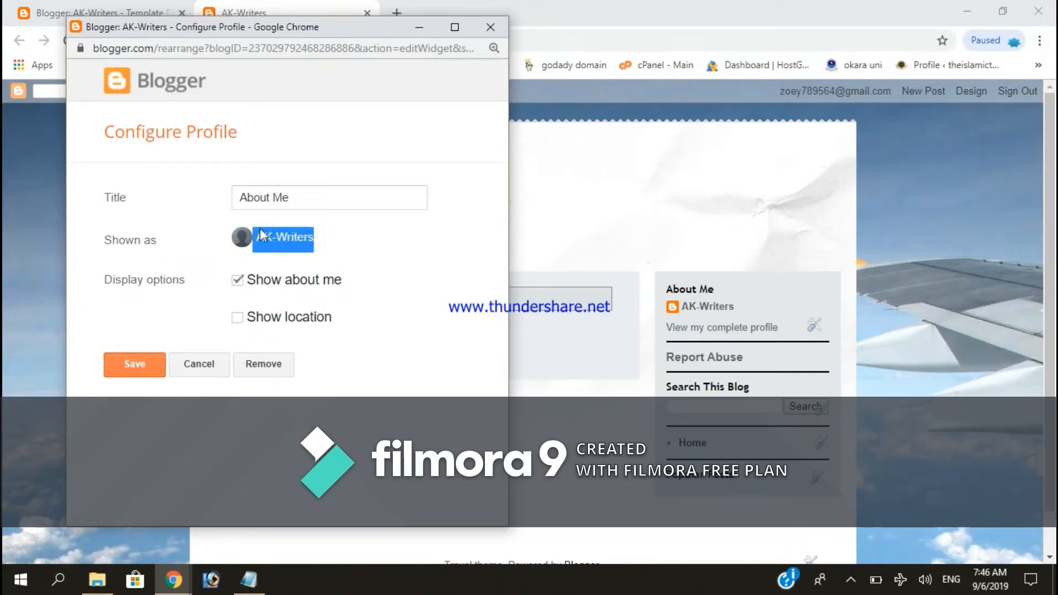
pyautogui.moveTo(293, 201); pyautogui.dragTo(235, 204)
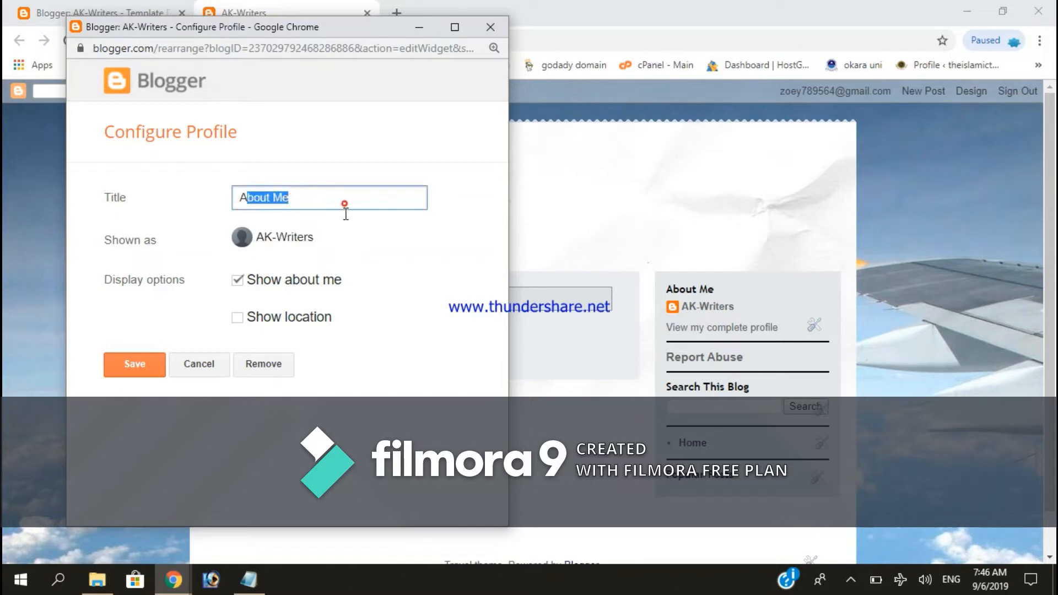
pyautogui.click(331, 201)
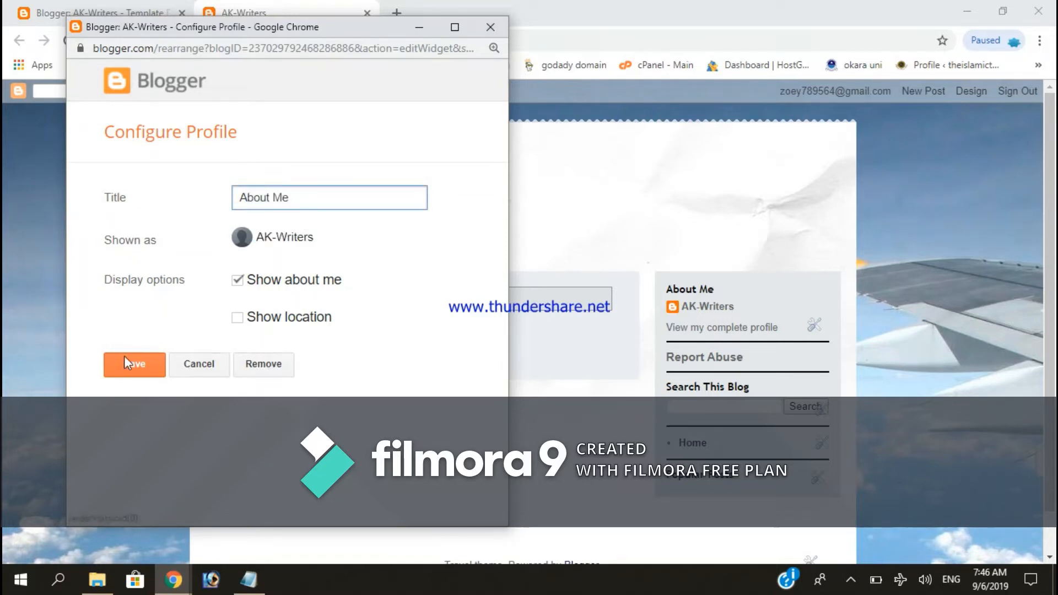
pyautogui.click(235, 317)
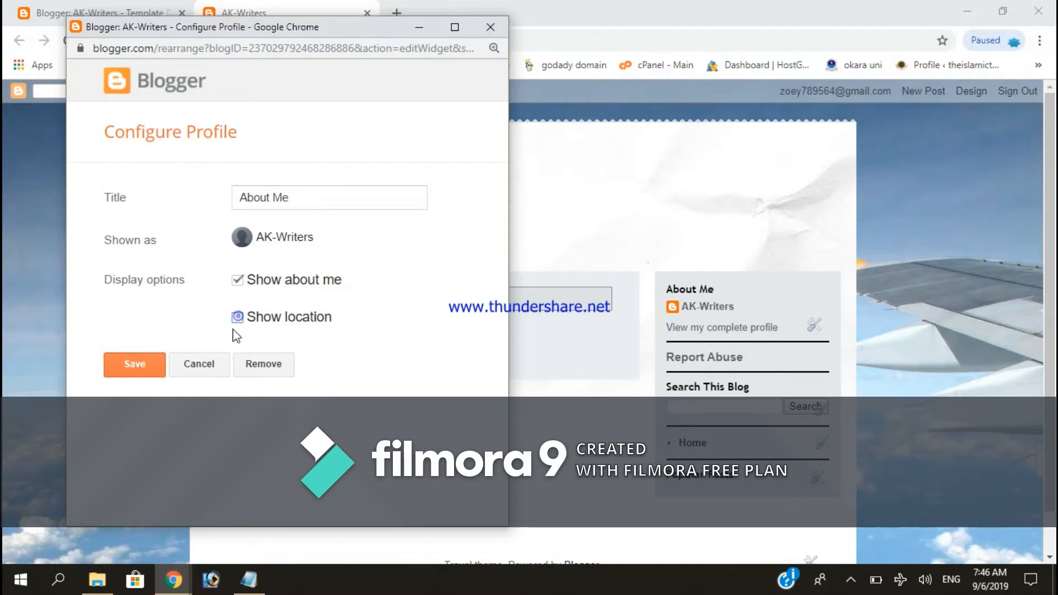
pyautogui.click(237, 318)
pyautogui.click(141, 367)
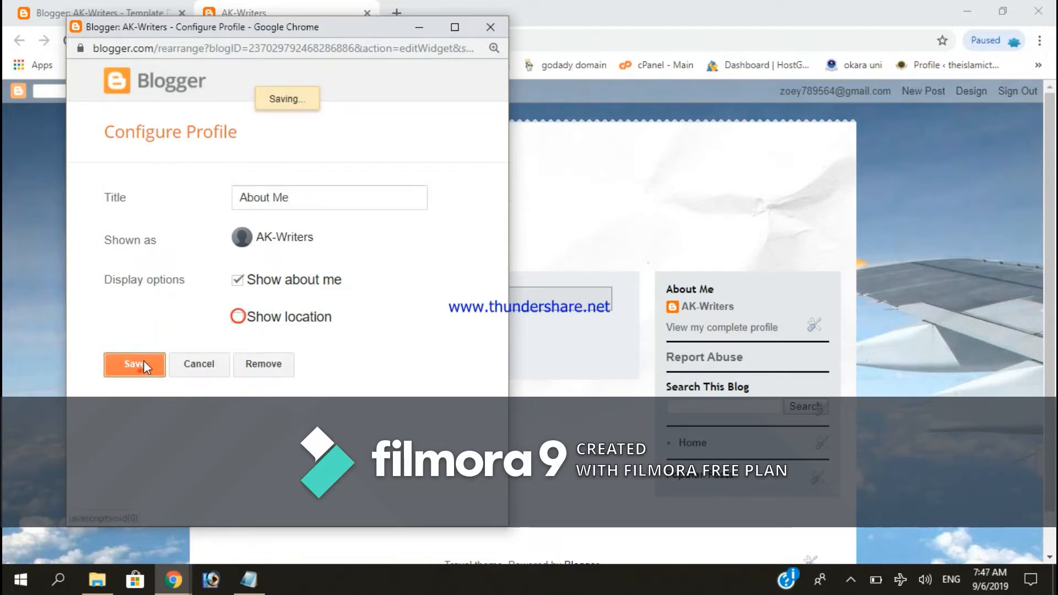
pyautogui.click(276, 234)
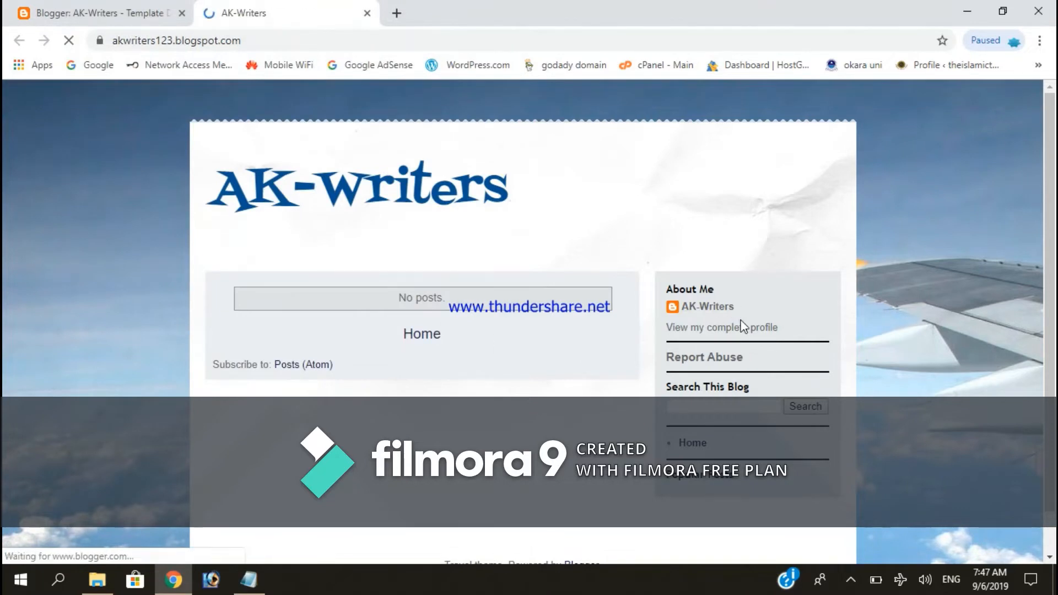
# - View the complete Blogger profile from the About Me gadget and open it for editing
pyautogui.click(744, 330)
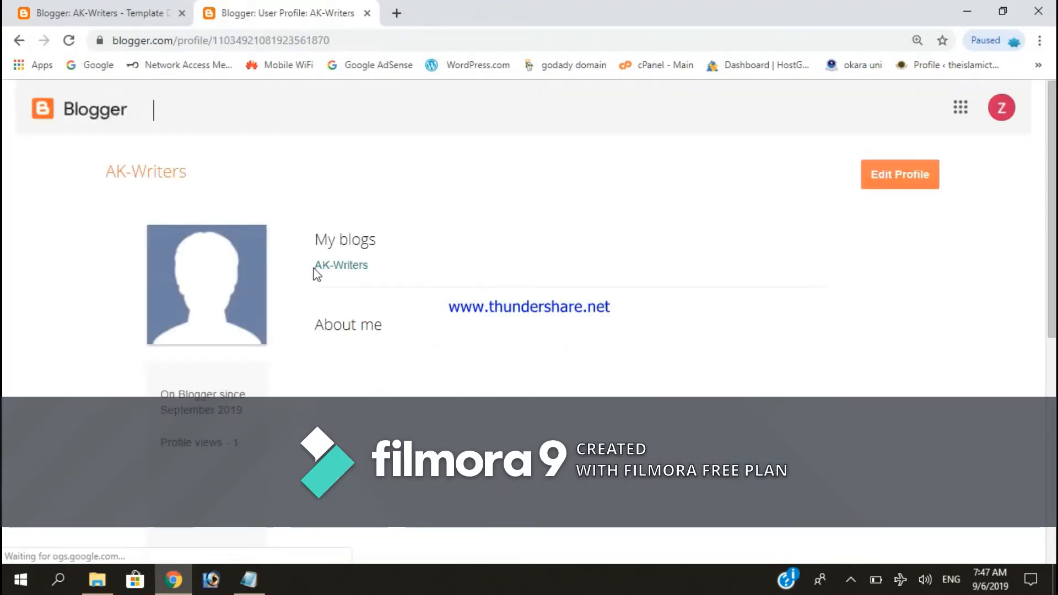
pyautogui.scroll(-3, 245, 300)
pyautogui.scroll(3, 270, 309)
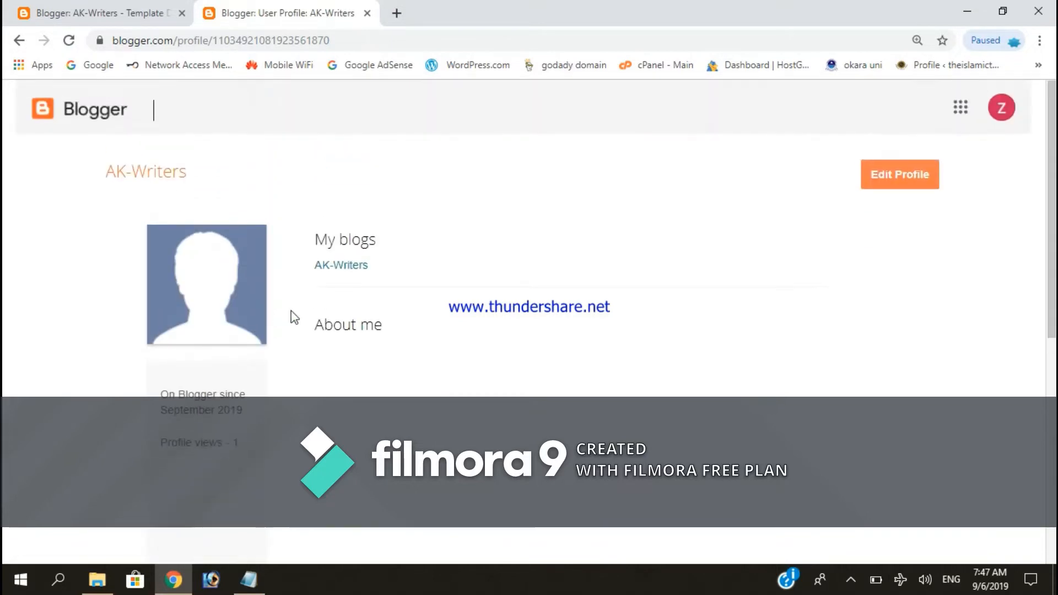
pyautogui.click(372, 278)
pyautogui.click(897, 167)
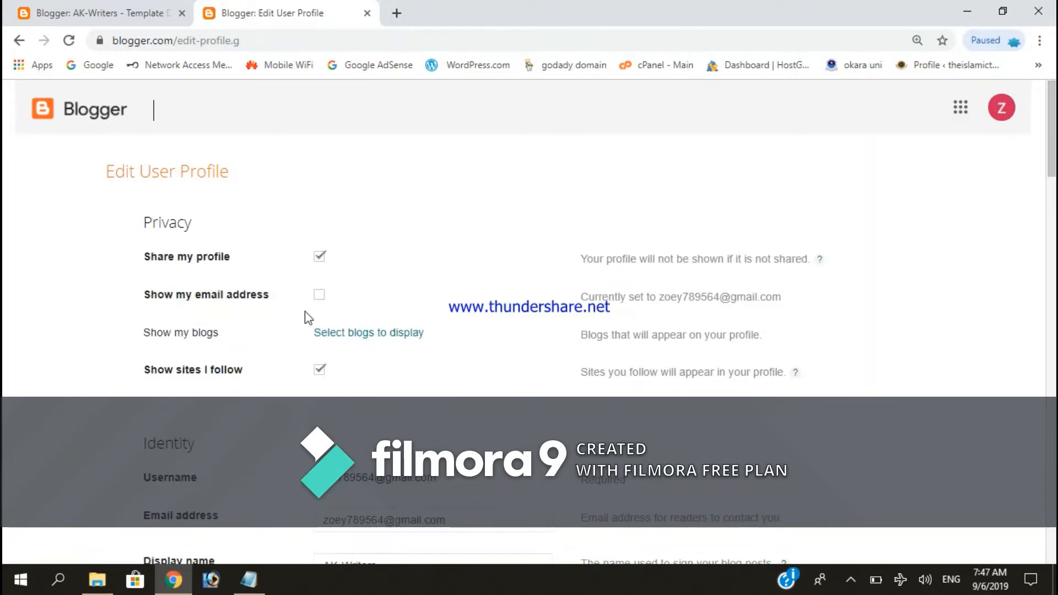
# - Review the email address and display name under Identity, and the Privacy options in the user profile
pyautogui.scroll(-4, 628, 292)
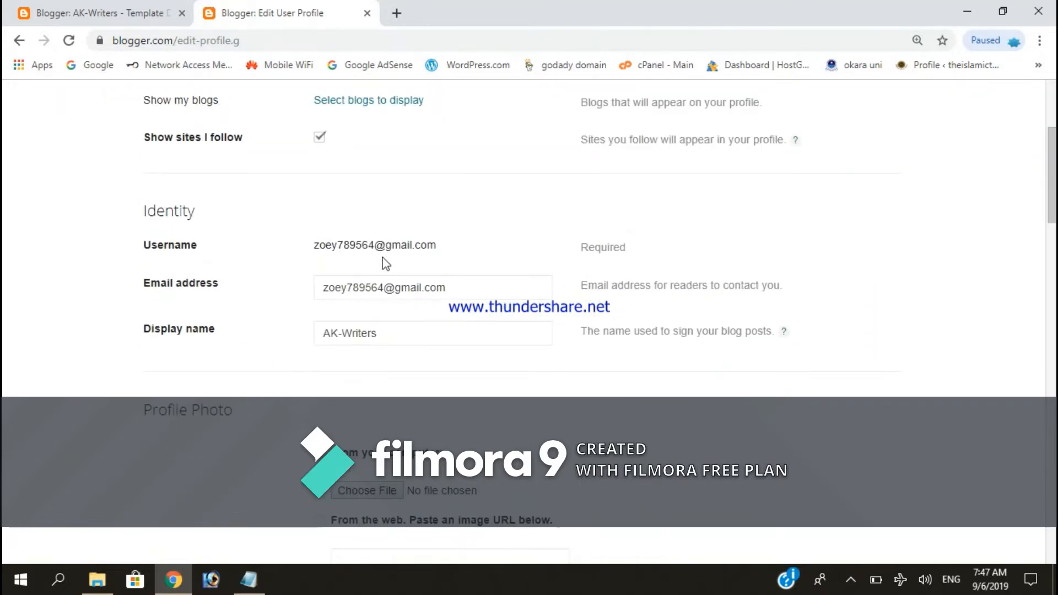
pyautogui.click(503, 290)
pyautogui.tripleClick(501, 289)
pyautogui.click(438, 288)
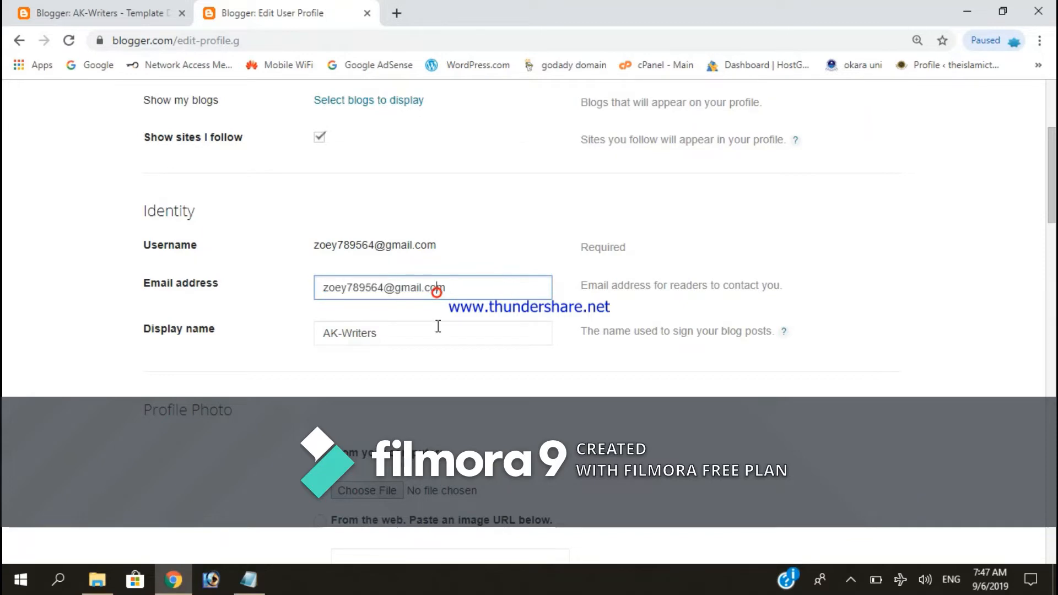
pyautogui.scroll(4, 333, 318)
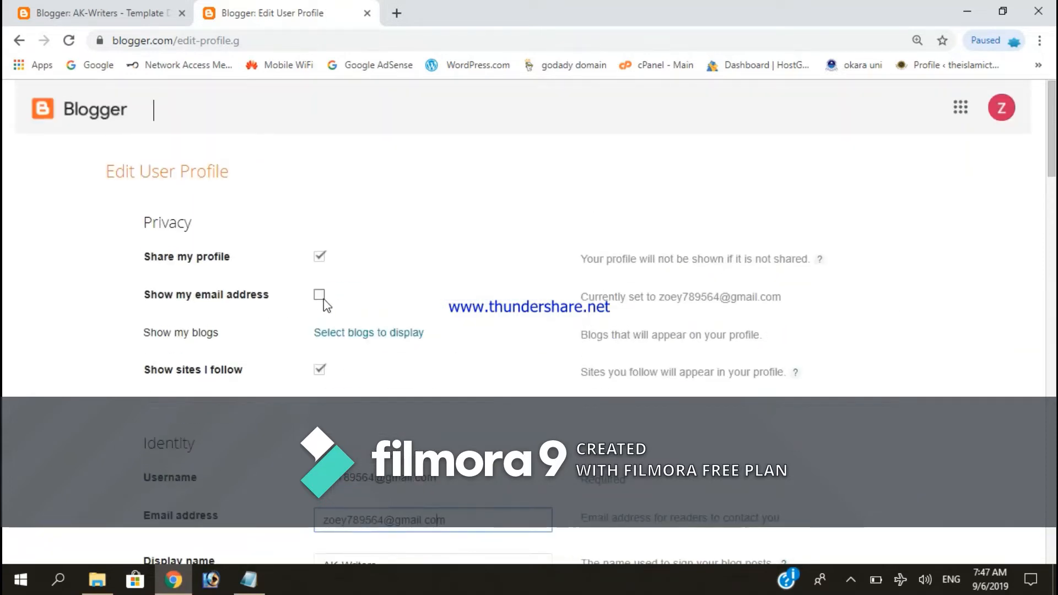
# - Toggle Show my email address on and back off, and upload the child image from the Desktop as the profile photo
pyautogui.click(321, 296)
pyautogui.click(320, 295)
pyautogui.scroll(-5, 385, 309)
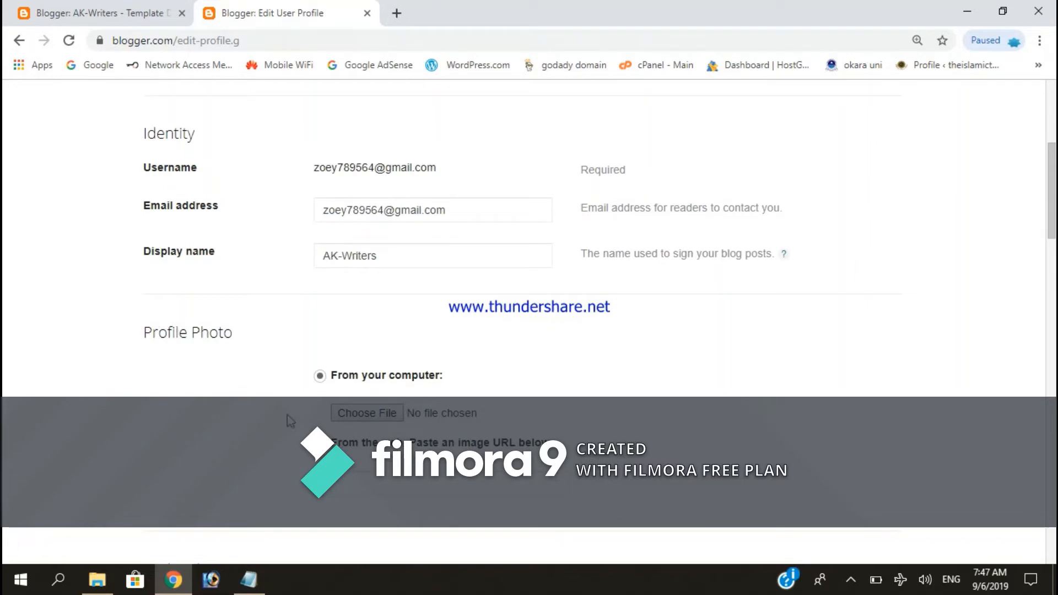
pyautogui.click(361, 413)
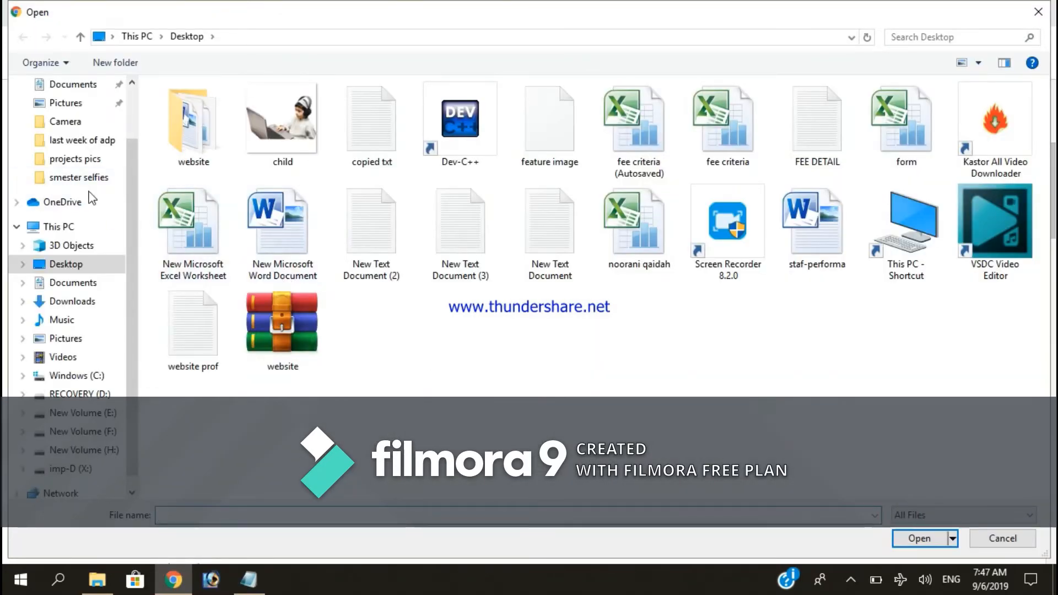
pyautogui.click(59, 338)
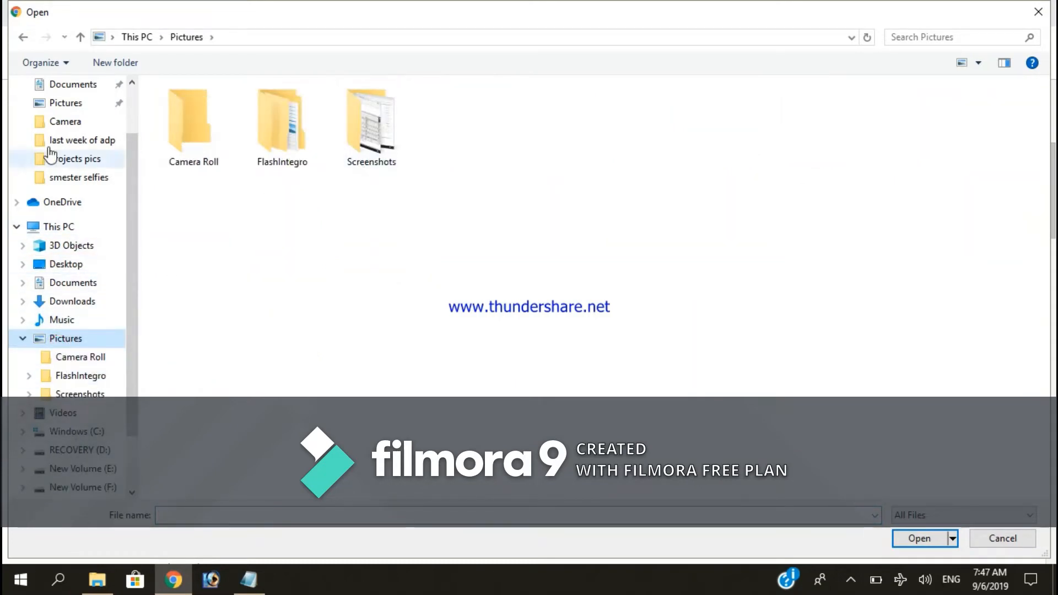
pyautogui.click(19, 37)
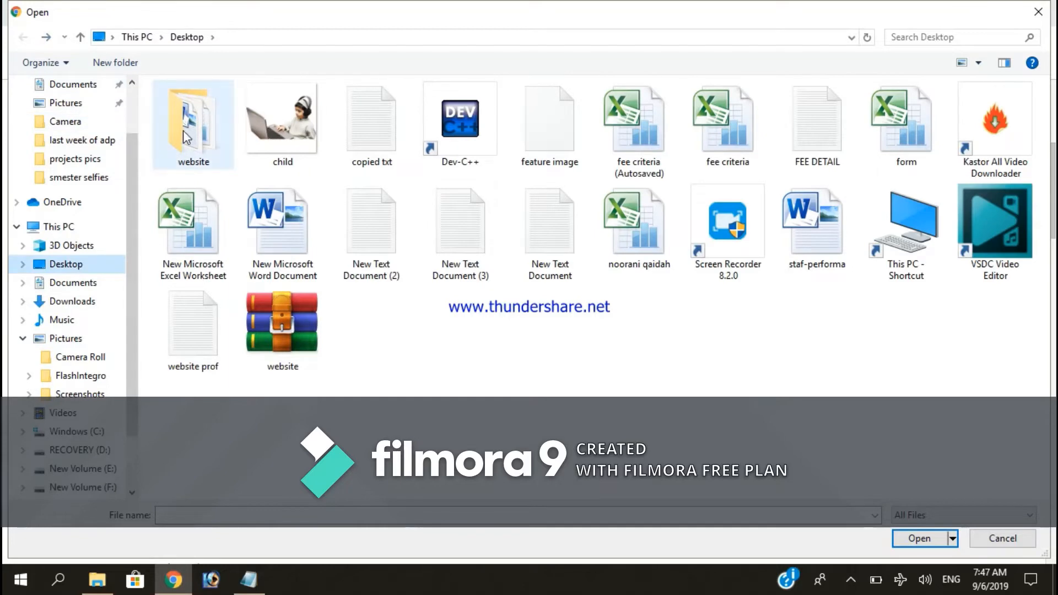
pyautogui.click(274, 134)
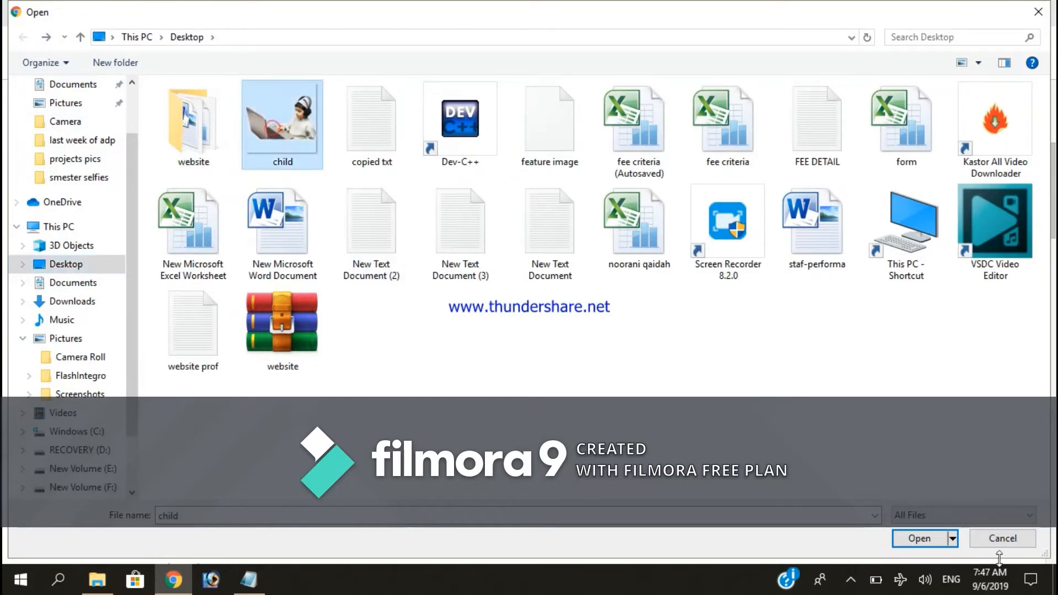
pyautogui.click(932, 543)
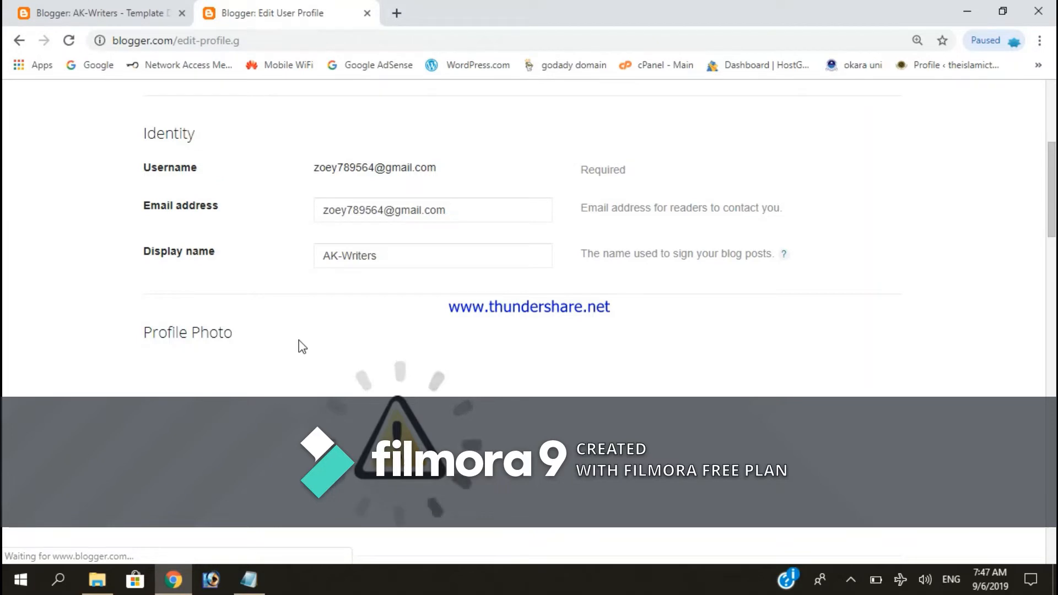
pyautogui.scroll(-4, 488, 356)
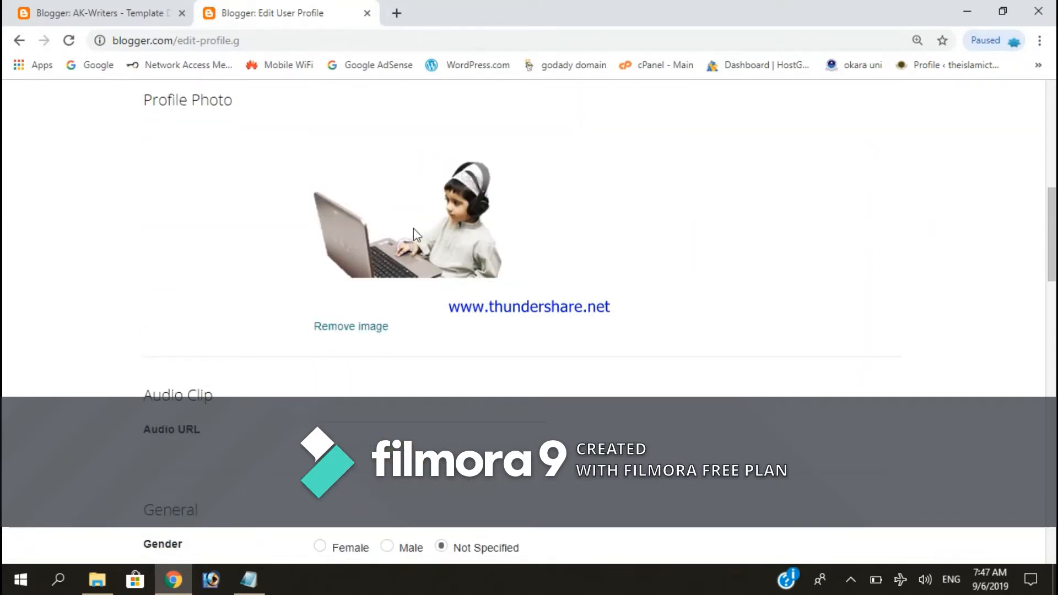
# - Set the gender to Female in the General section of the user profile
pyautogui.scroll(-2, 549, 353)
pyautogui.scroll(-3, 551, 359)
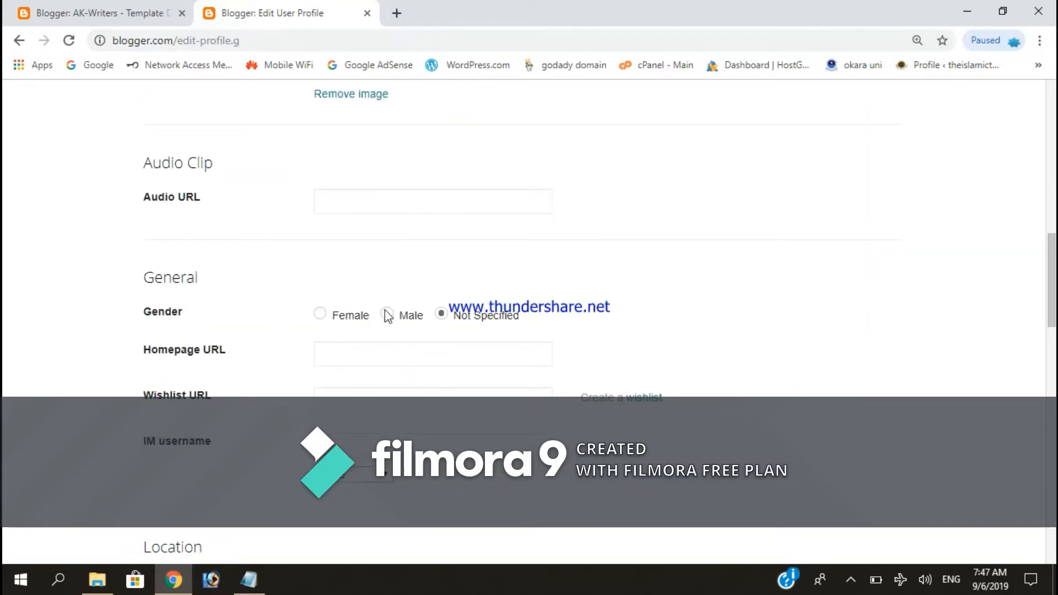
pyautogui.click(320, 314)
pyautogui.scroll(-3, 272, 335)
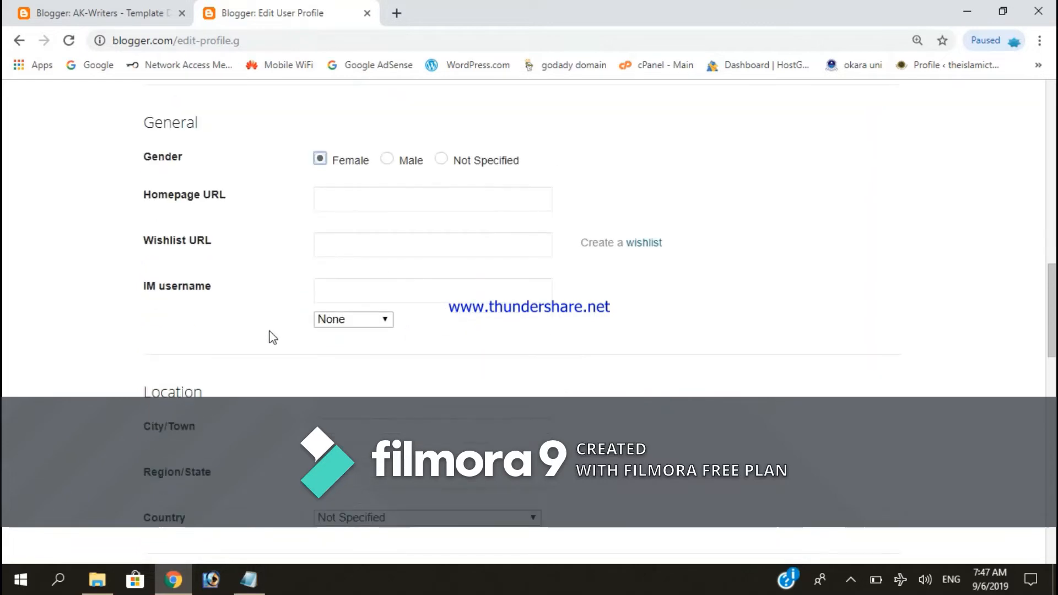
pyautogui.click(326, 206)
pyautogui.click(375, 239)
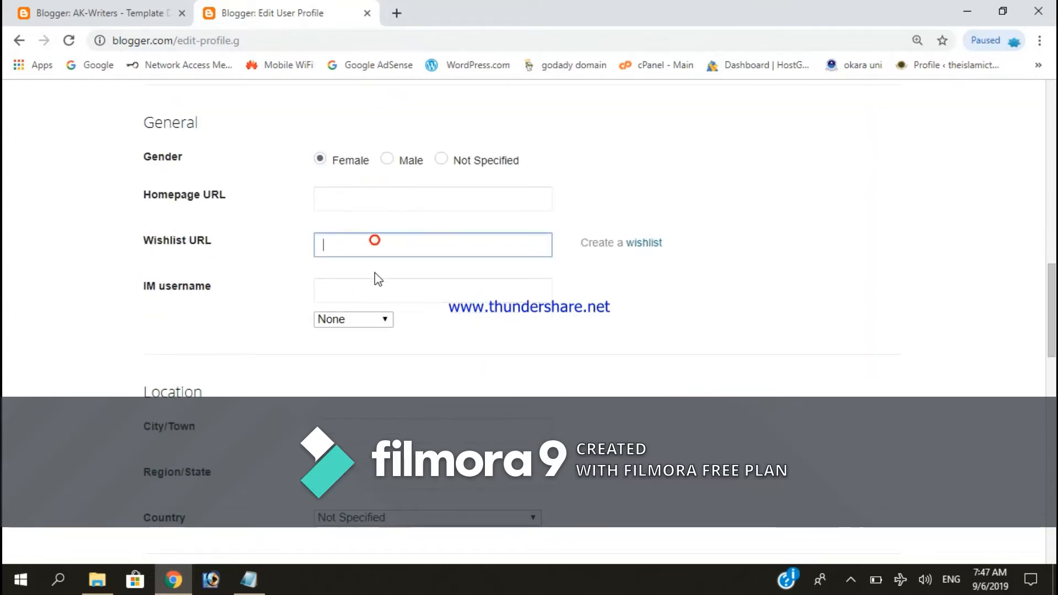
pyautogui.click(375, 279)
pyautogui.scroll(-2, 295, 238)
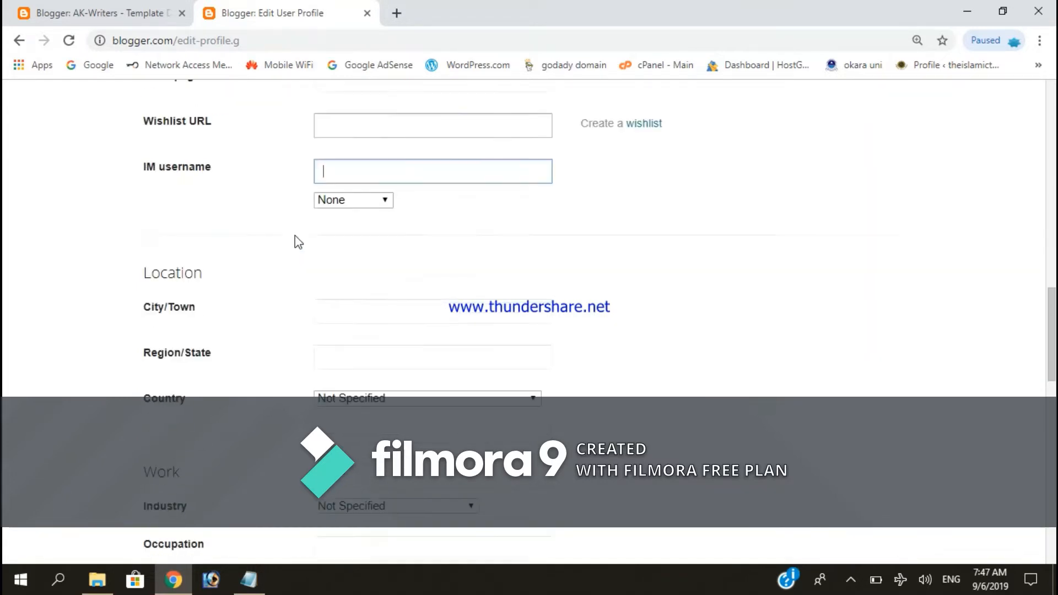
pyautogui.scroll(1, 295, 236)
# - Return from the Theme Designer to the blog's dashboard and copy the blog address from its Basic settings
pyautogui.click(116, 13)
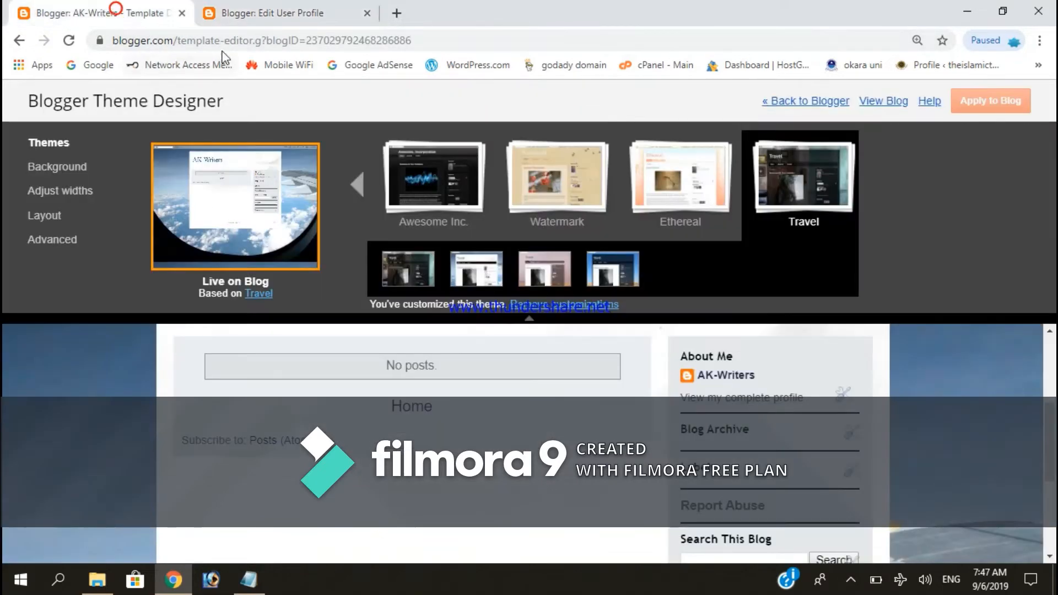
pyautogui.click(247, 8)
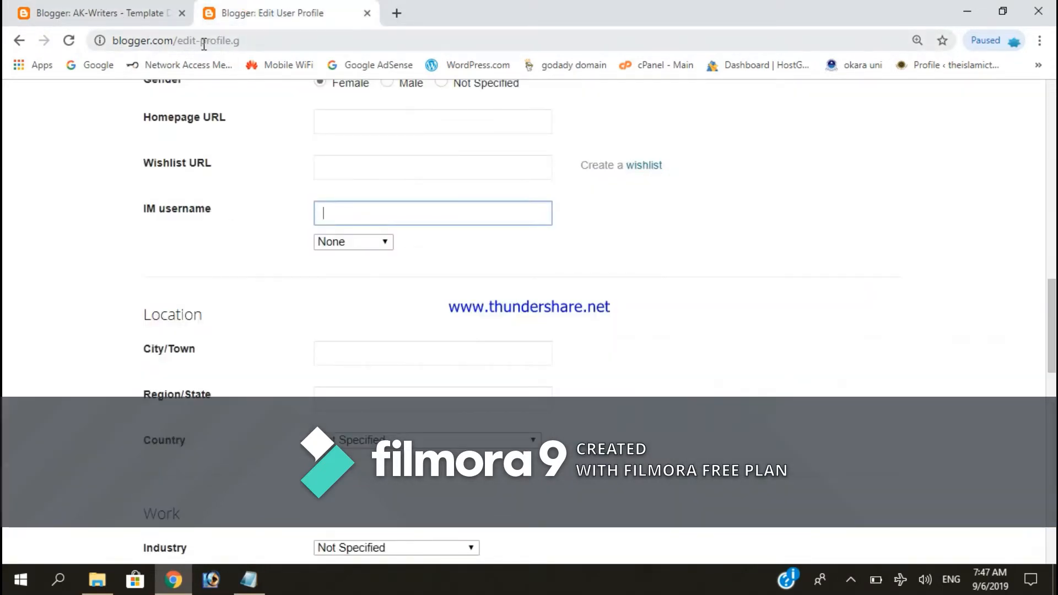
pyautogui.click(168, 20)
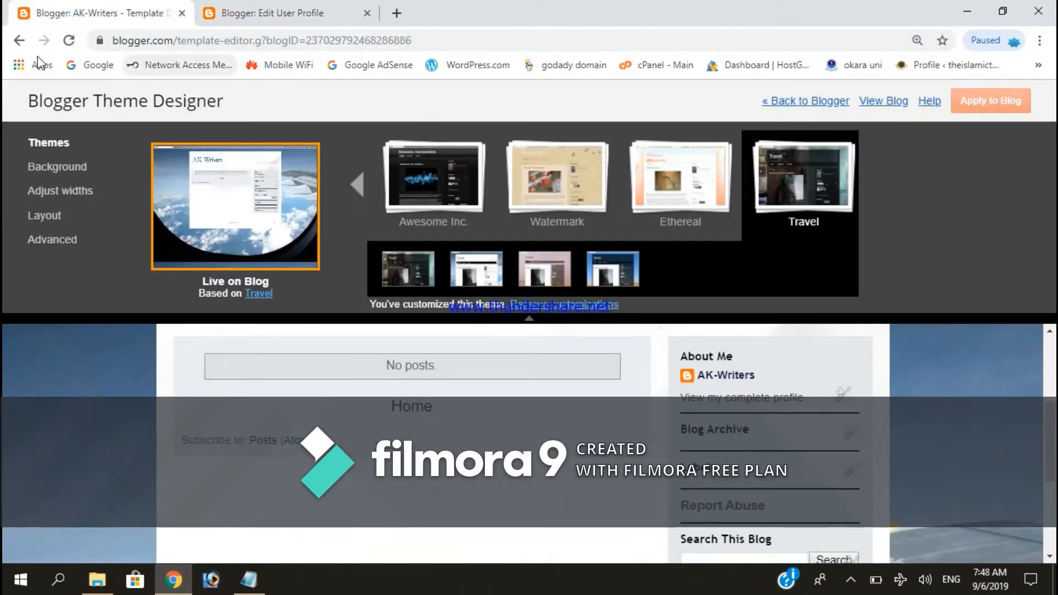
pyautogui.click(19, 41)
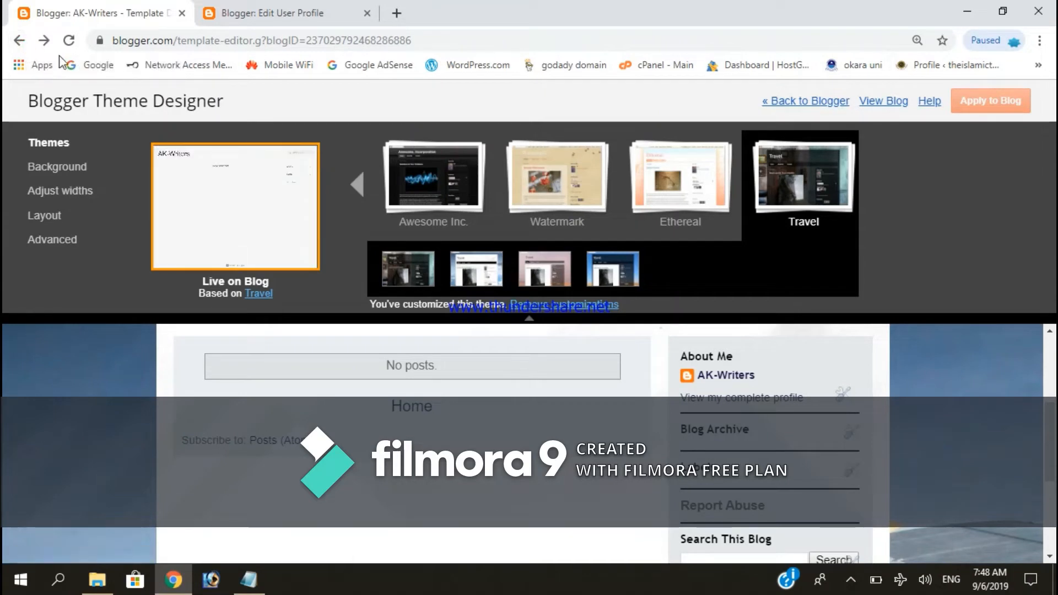
pyautogui.click(21, 41)
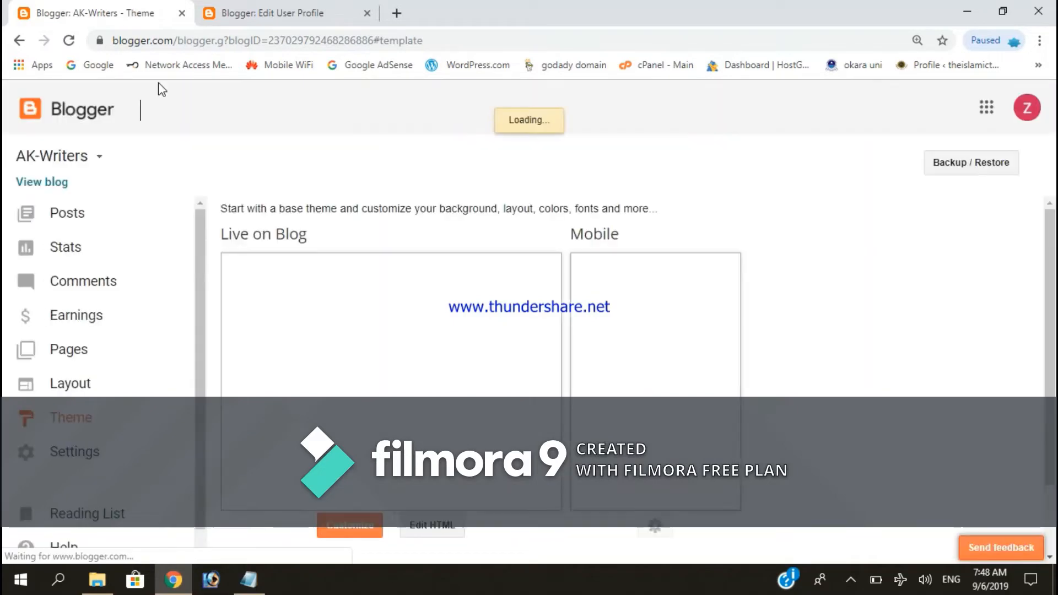
pyautogui.scroll(-1, 54, 415)
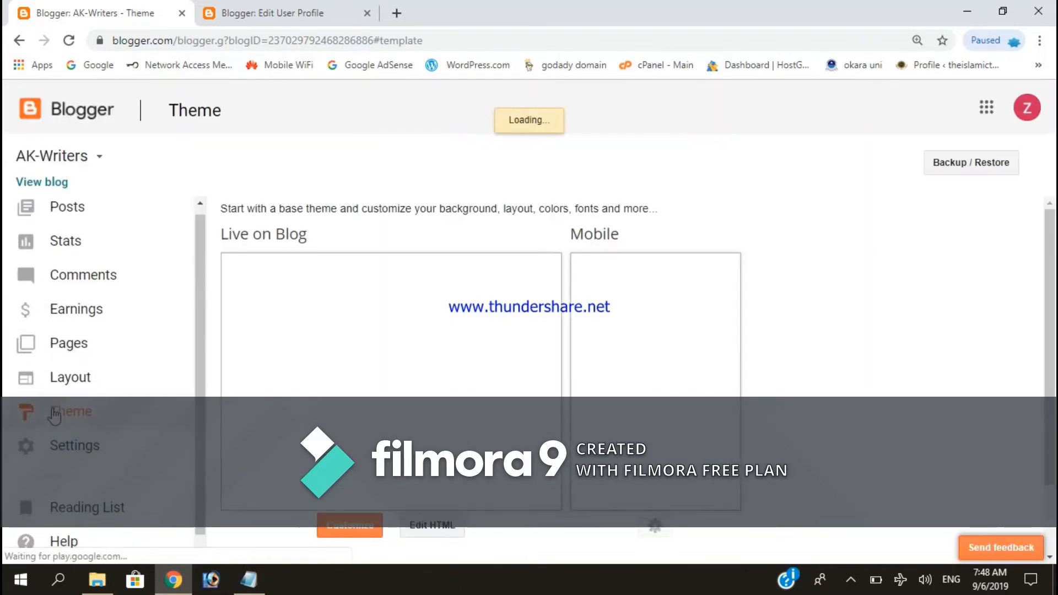
pyautogui.click(62, 438)
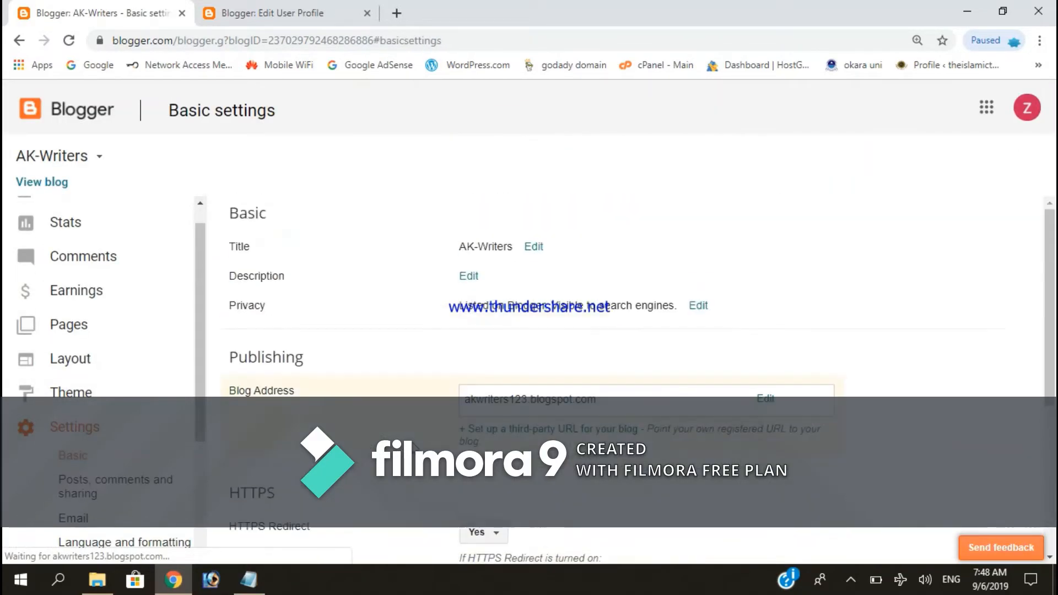
pyautogui.click(618, 403)
pyautogui.hotkey('ctrl', 'c')
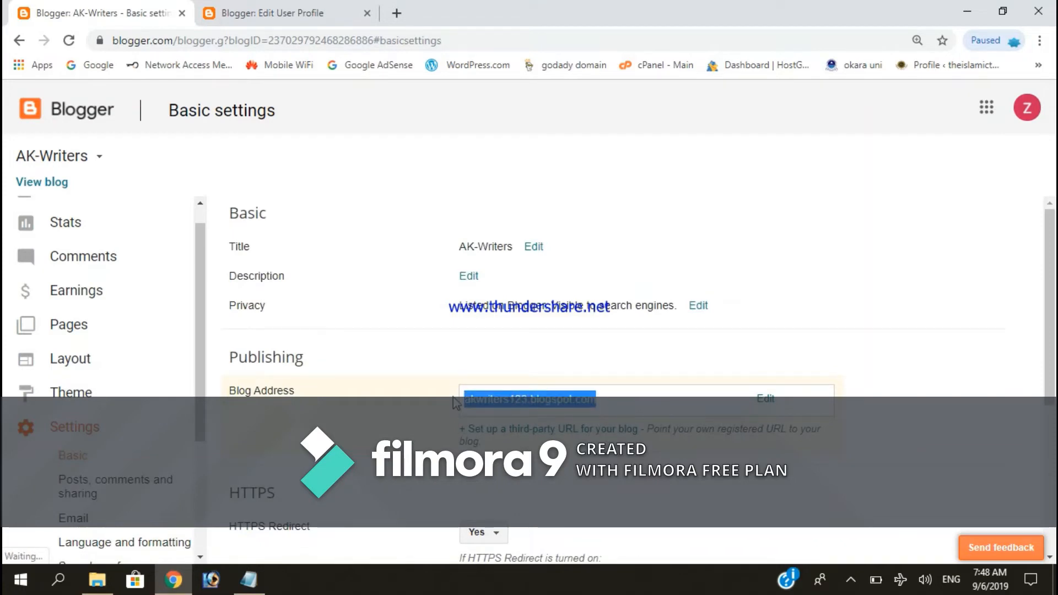
# - Fill in both the Homepage URL and the Wishlist URL of the user profile with akwriters123.blogspot.com
pyautogui.click(319, 15)
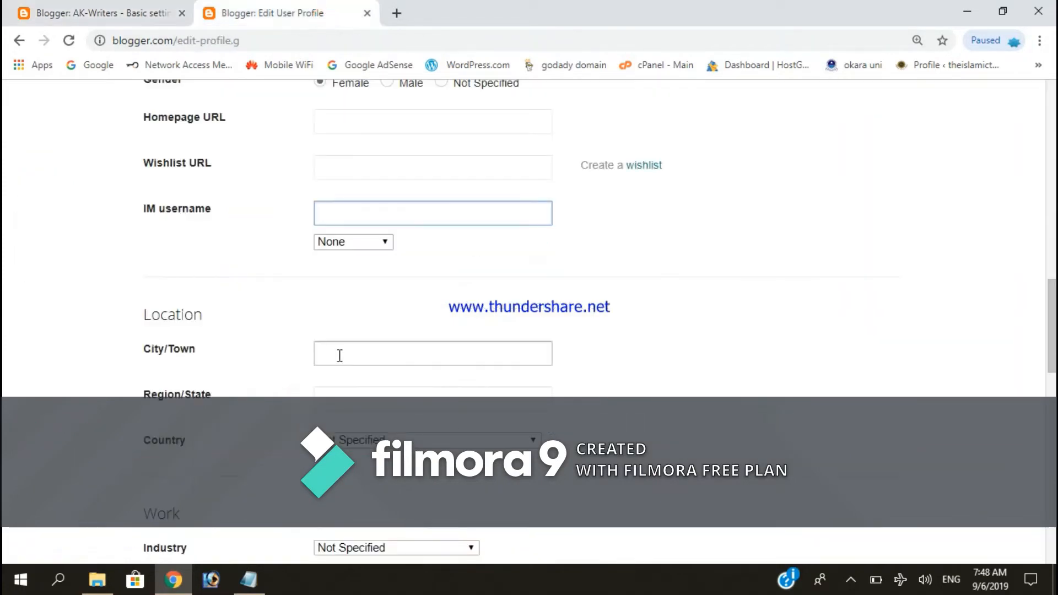
pyautogui.scroll(-1, 373, 390)
pyautogui.scroll(3, 333, 326)
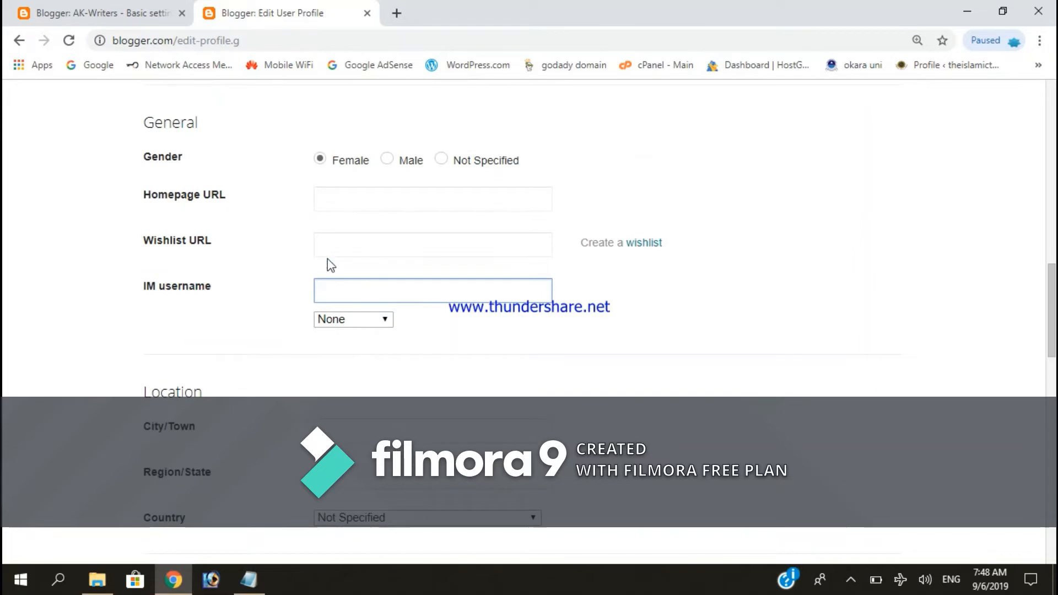
pyautogui.click(336, 200)
pyautogui.hotkey('ctrl', 'v')
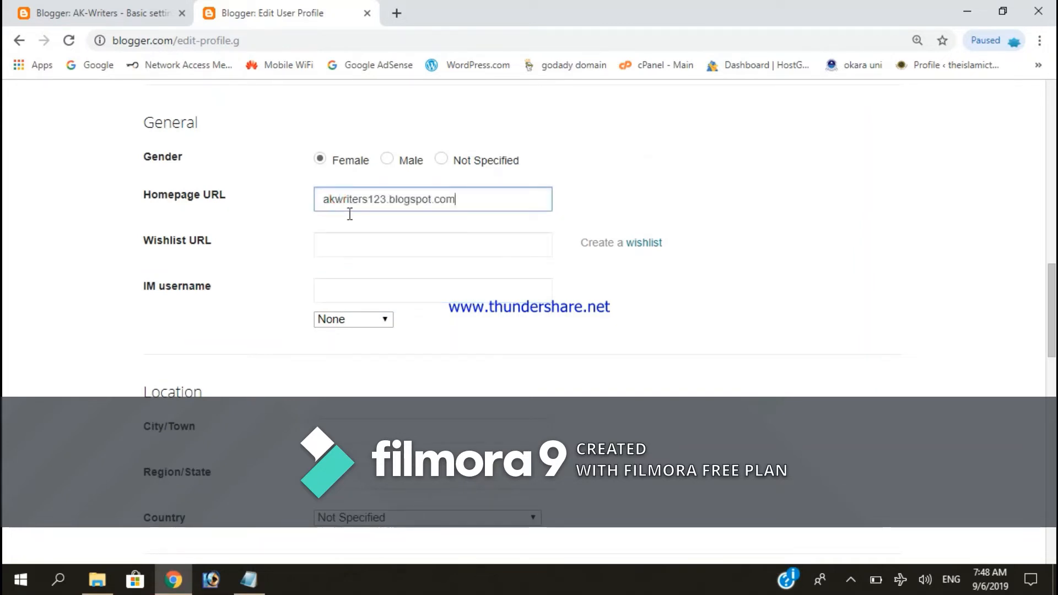
pyautogui.click(337, 246)
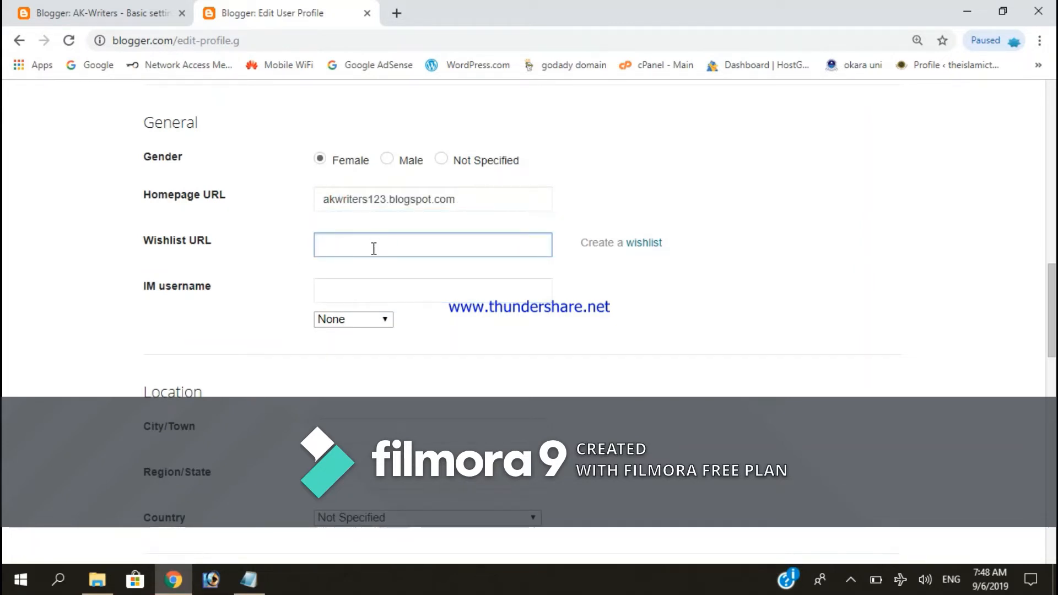
pyautogui.hotkey('ctrl', 'v')
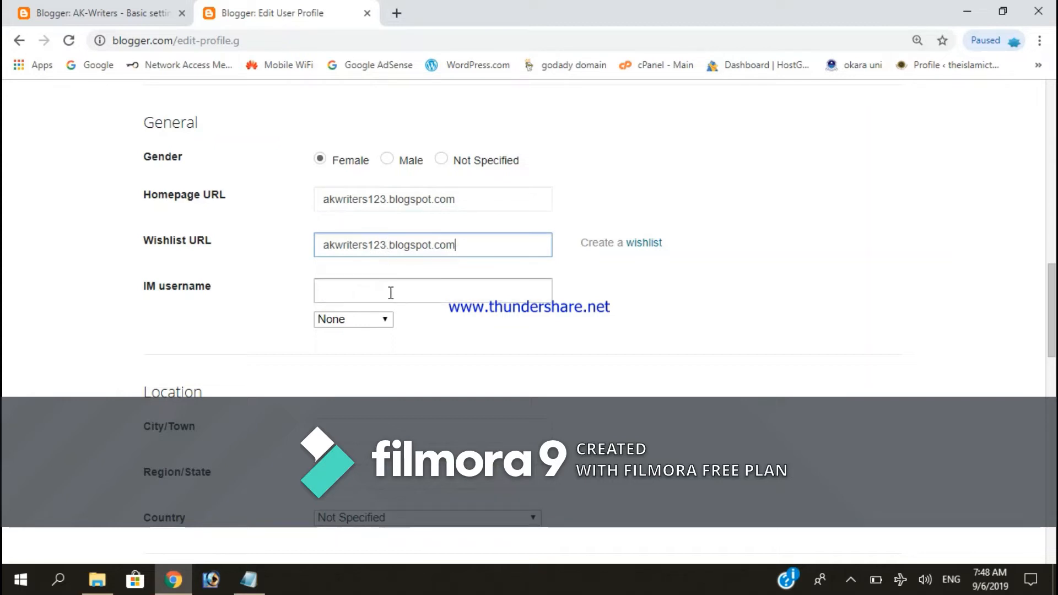
# - Look over the Location, Work and Additional Information fields of the user profile
pyautogui.scroll(-4, 392, 292)
pyautogui.scroll(-1, 267, 363)
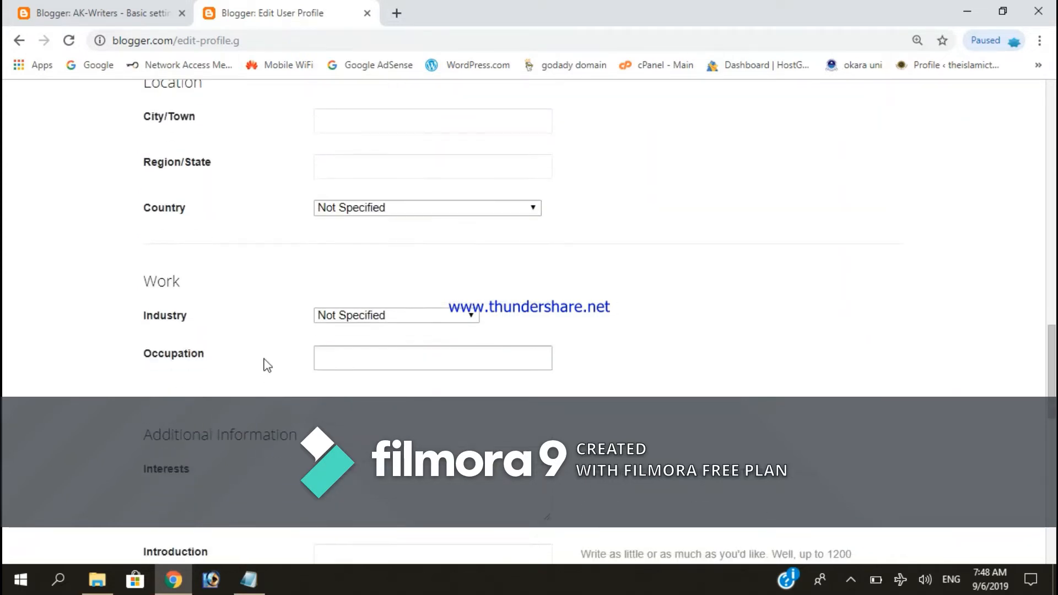
pyautogui.scroll(-3, 330, 330)
pyautogui.click(420, 267)
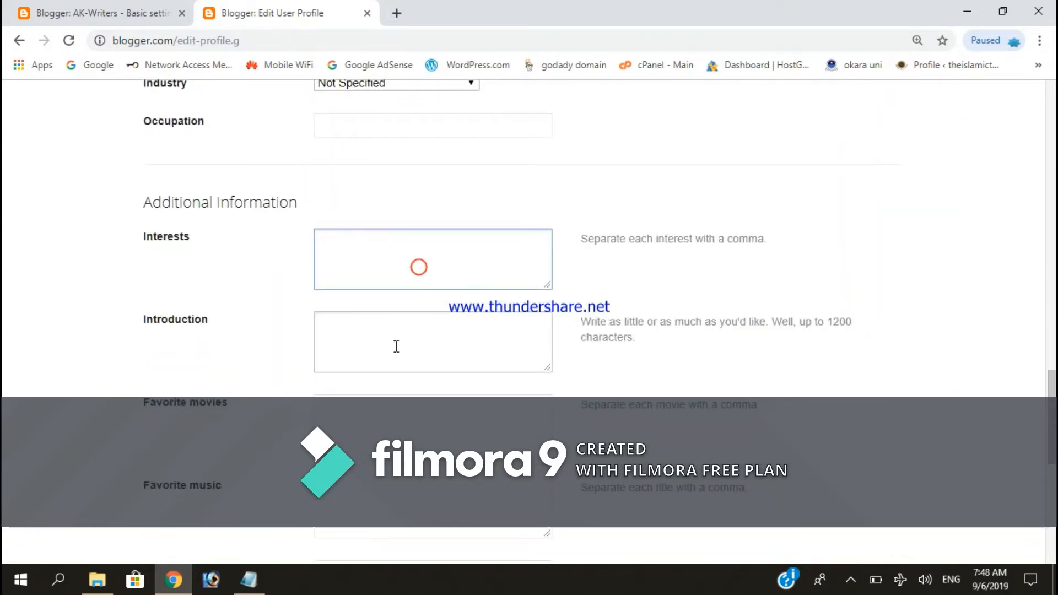
pyautogui.scroll(-3, 395, 333)
pyautogui.click(386, 266)
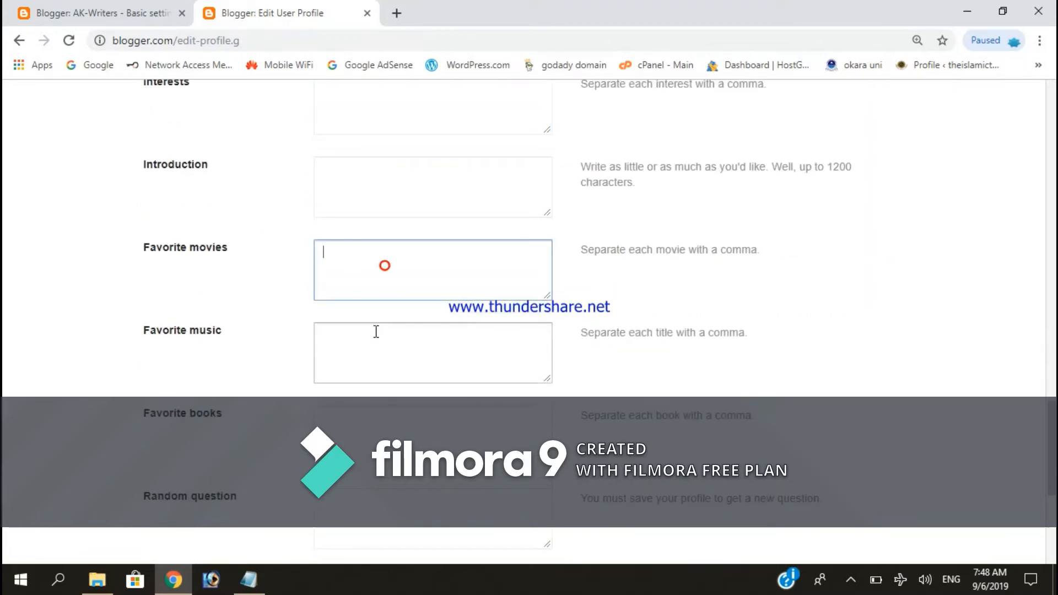
pyautogui.click(373, 354)
# - Enter "writing,designing,etc" as the Interests, replacing the first draft "i m a official writer"
pyautogui.scroll(5, 378, 354)
pyautogui.click(348, 437)
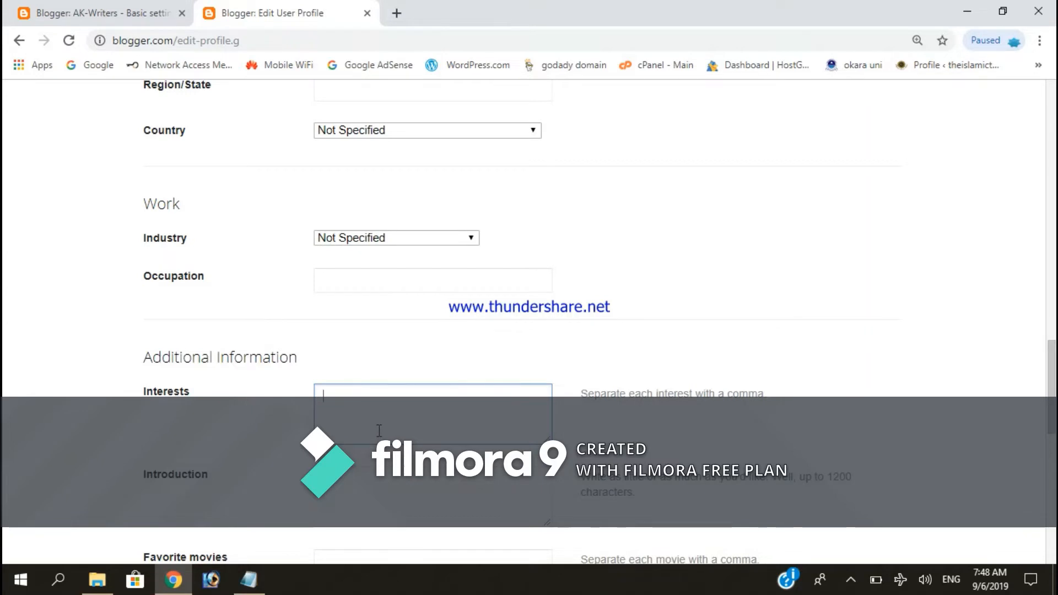
pyautogui.scroll(-3, 89, 334)
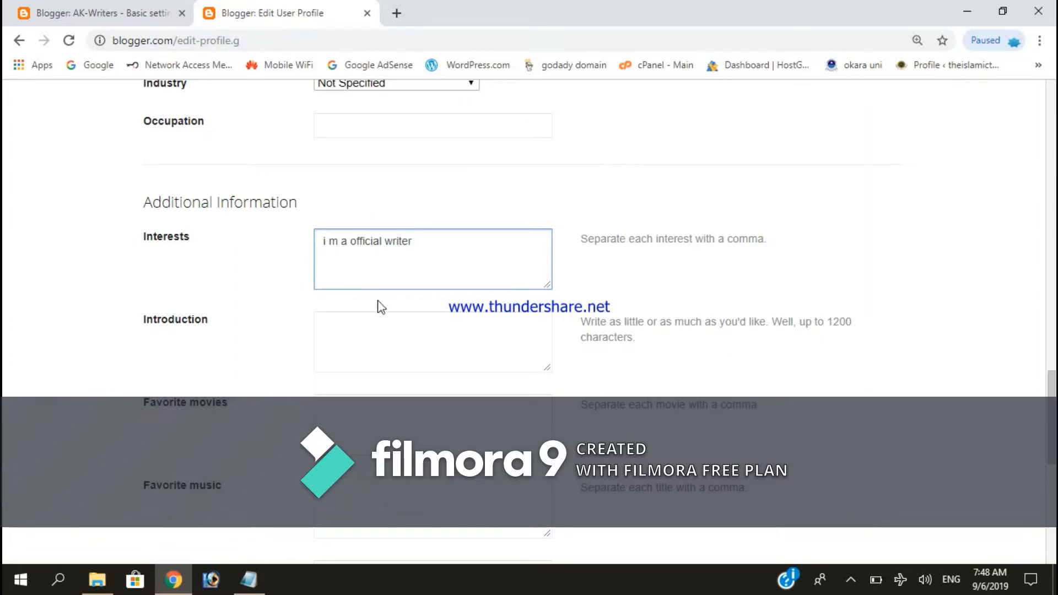
pyautogui.click(359, 335)
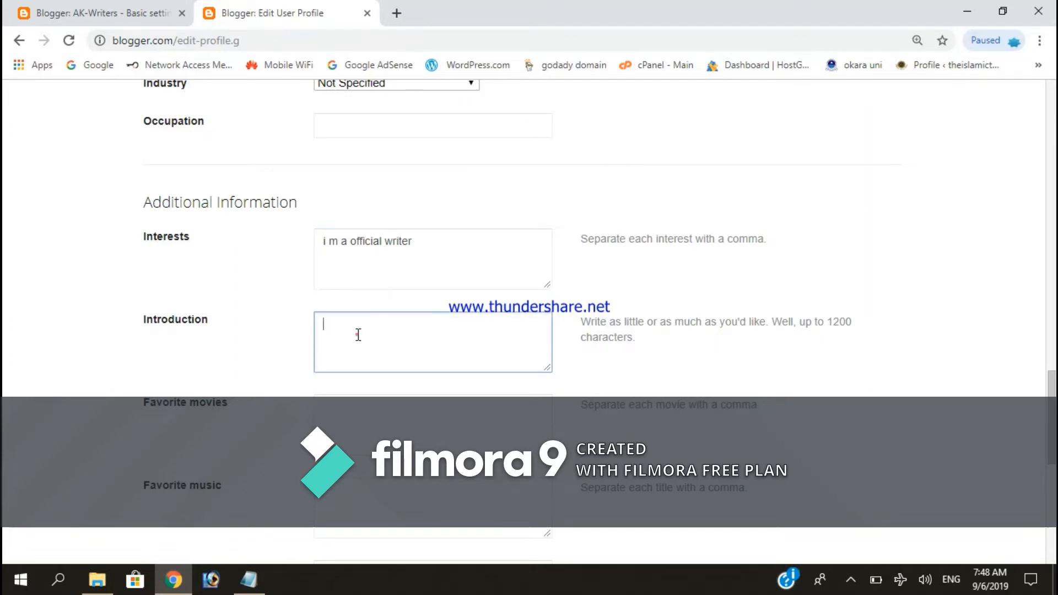
pyautogui.tripleClick(421, 236)
pyautogui.press('BackSpace')
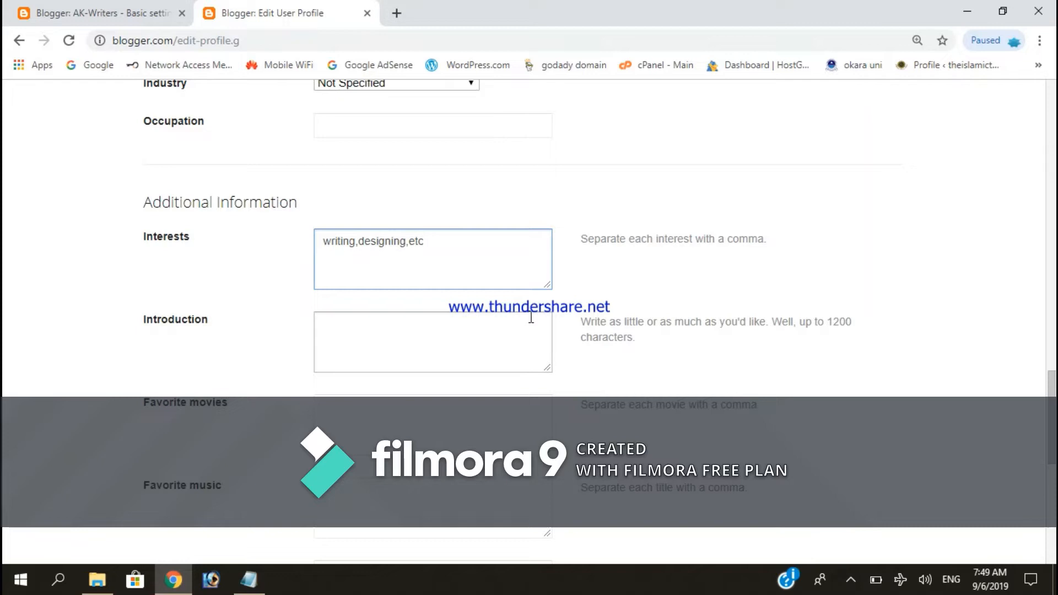
# - Write "i m a professional article writer" as the Introduction, correcting the misspelled word to "article" with the spelling suggestion
pyautogui.click(343, 340)
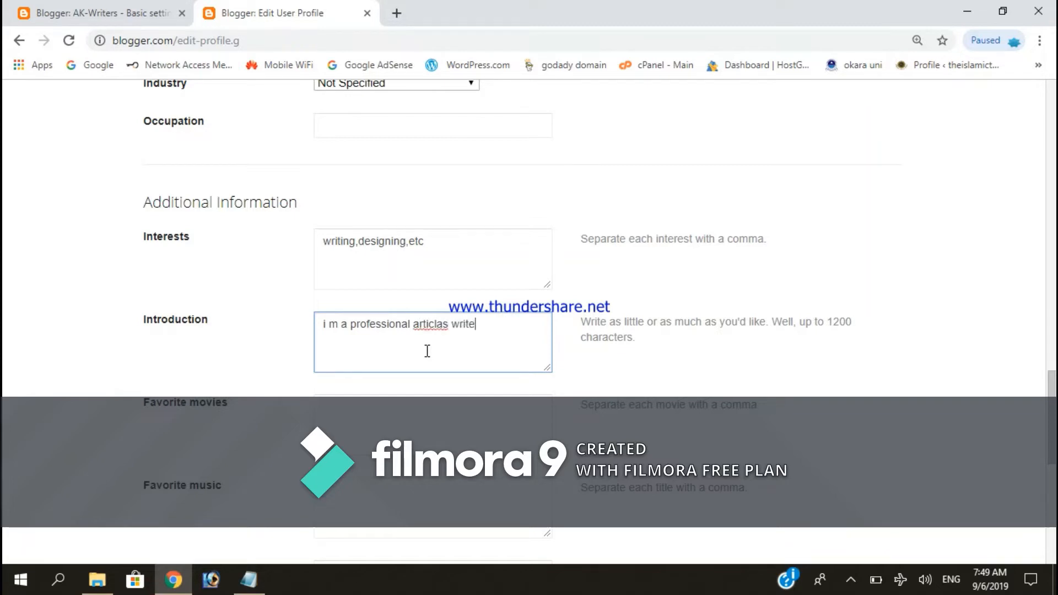
pyautogui.rightClick(421, 330)
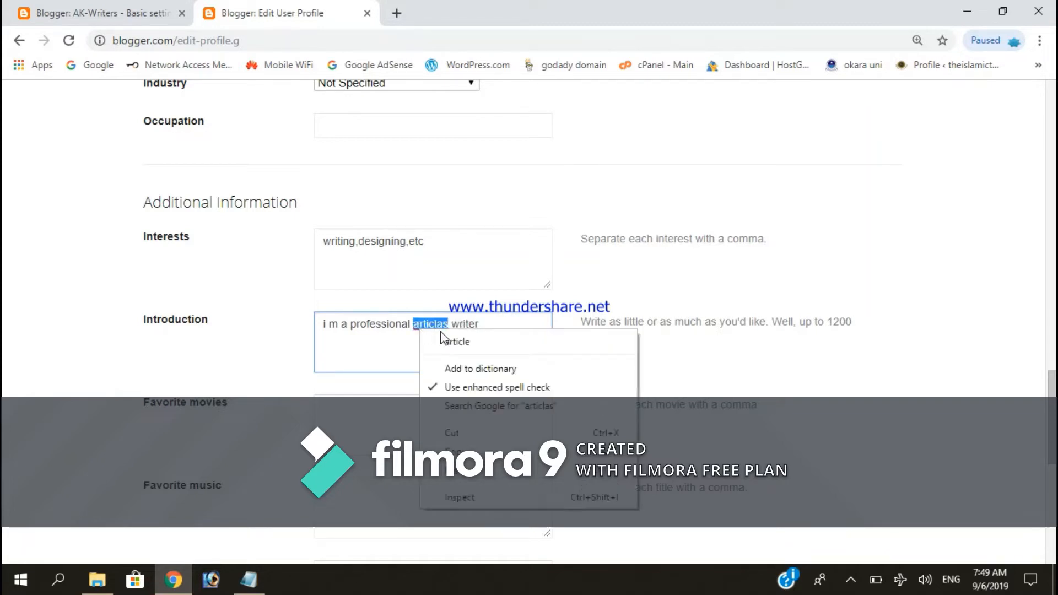
pyautogui.click(453, 342)
pyautogui.click(500, 338)
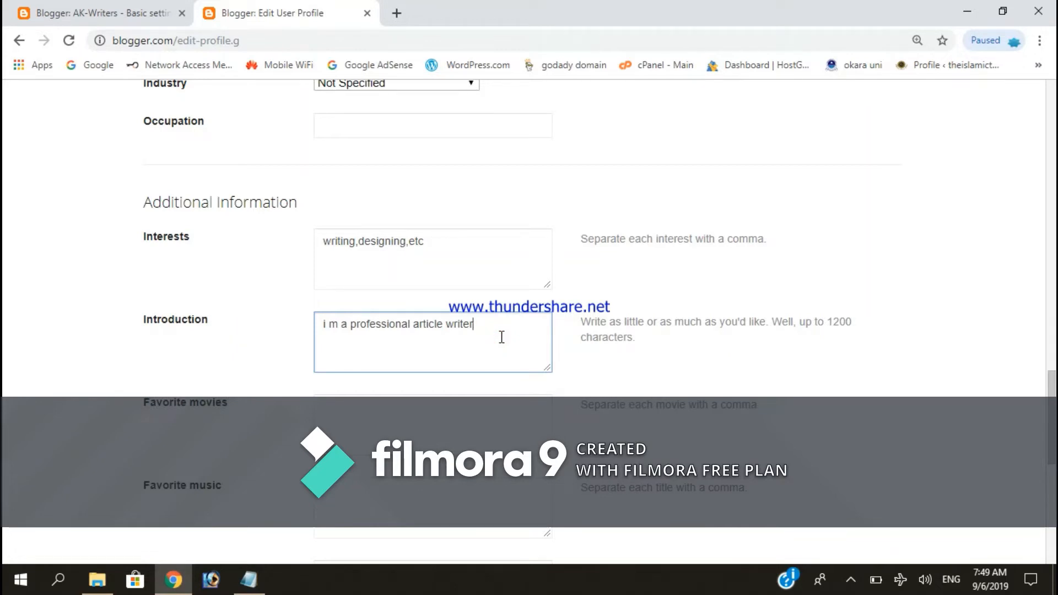
pyautogui.click(344, 440)
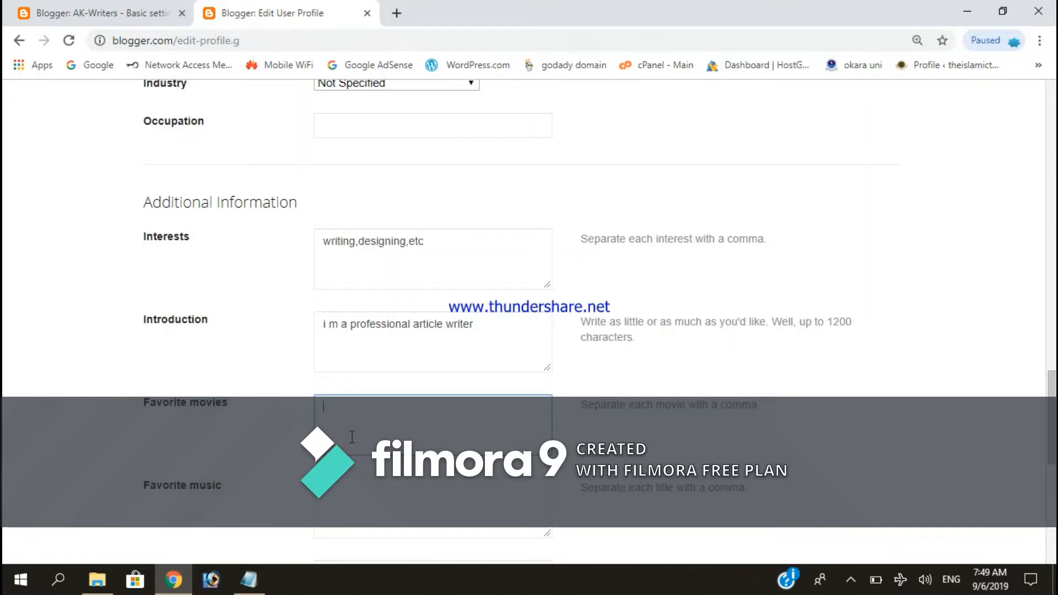
# - Look over the profile fields, leaving the favorite movies, music, books and random question blank, and save the user profile
pyautogui.scroll(-3, 353, 437)
pyautogui.click(333, 288)
pyautogui.click(392, 351)
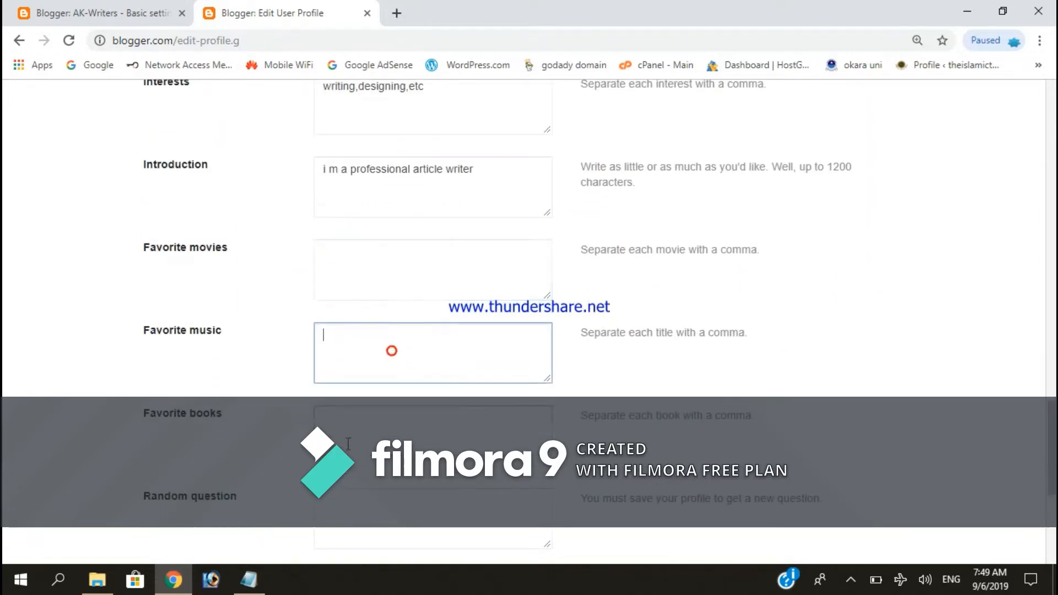
pyautogui.click(381, 481)
pyautogui.scroll(-3, 381, 481)
pyautogui.click(425, 335)
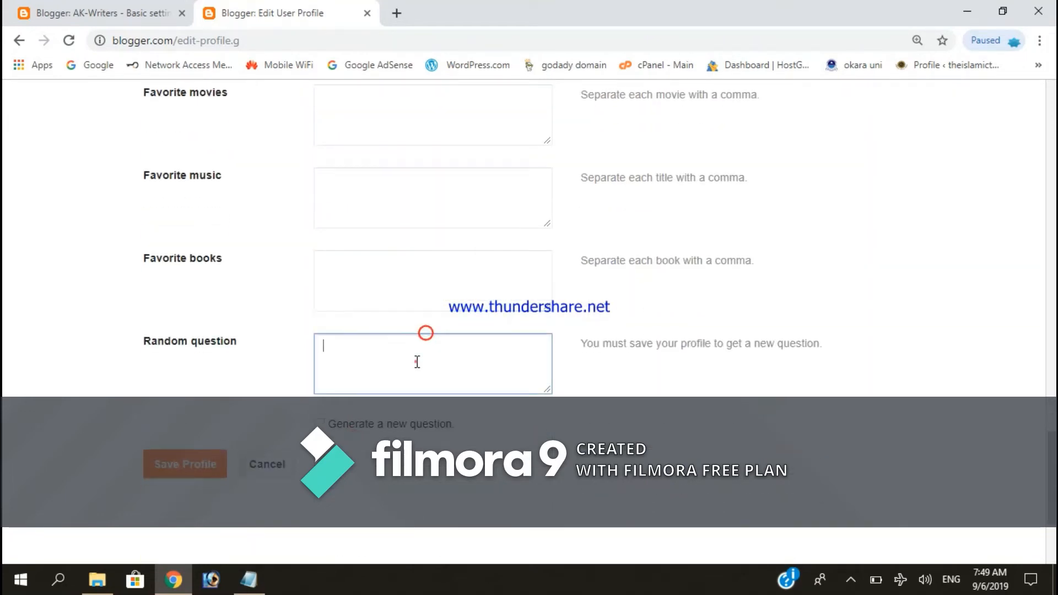
pyautogui.click(417, 362)
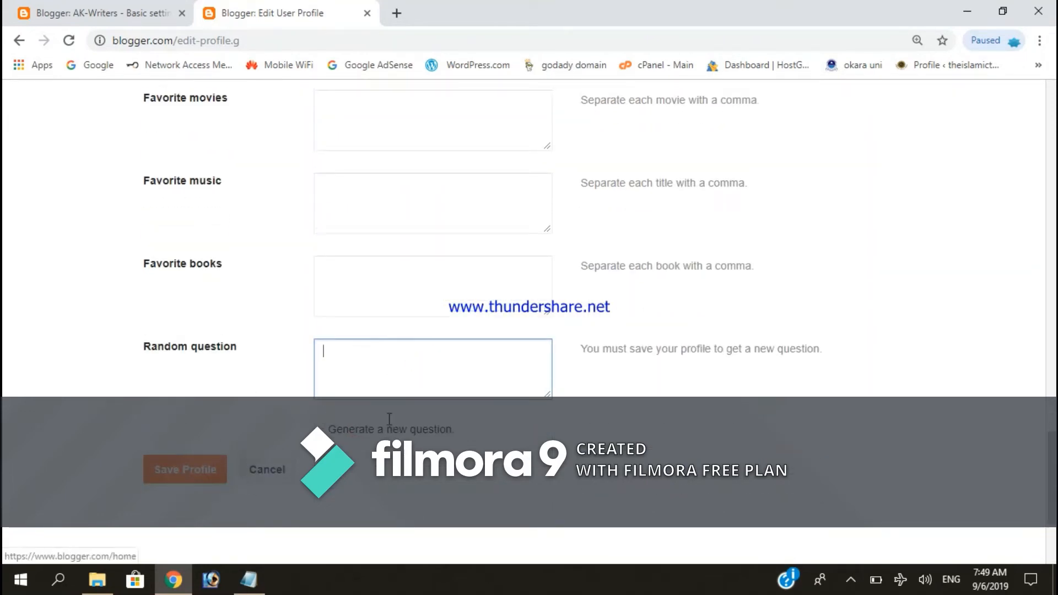
pyautogui.scroll(15, 373, 366)
pyautogui.scroll(-7, 372, 367)
pyautogui.scroll(8, 397, 397)
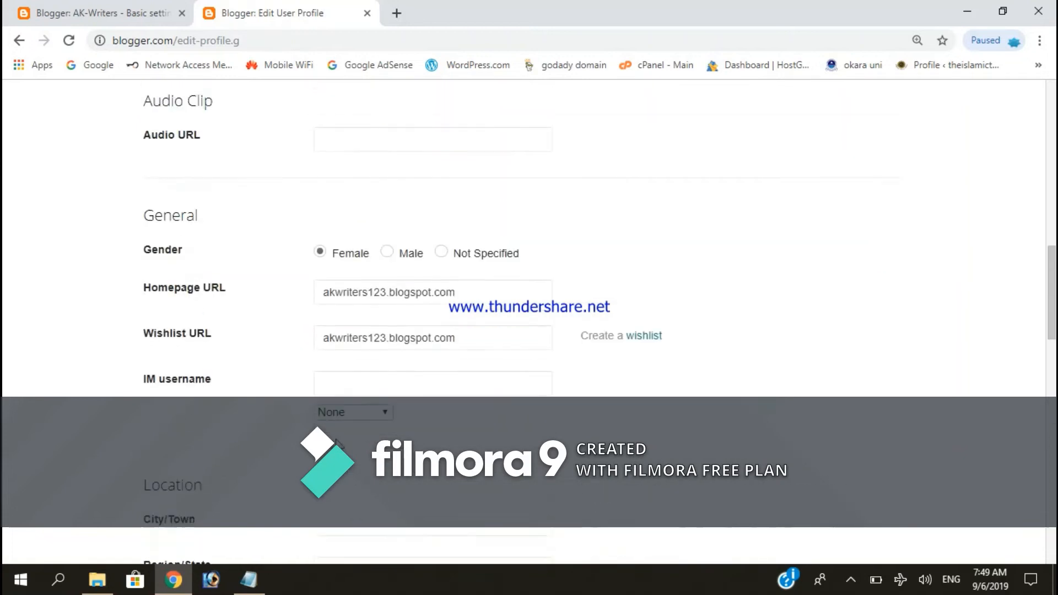
pyautogui.scroll(-15, 423, 435)
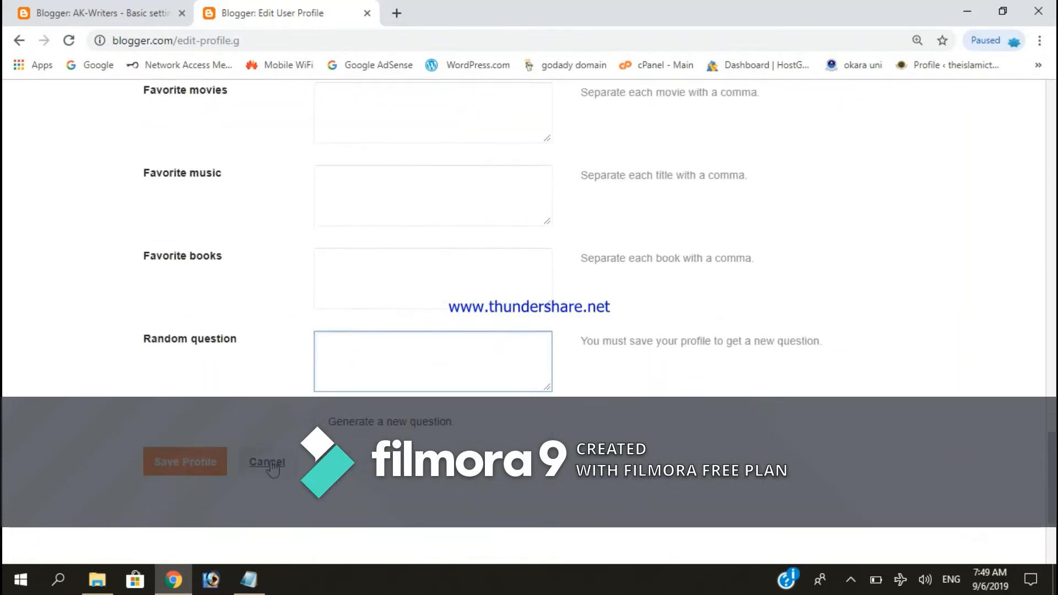
pyautogui.click(174, 280)
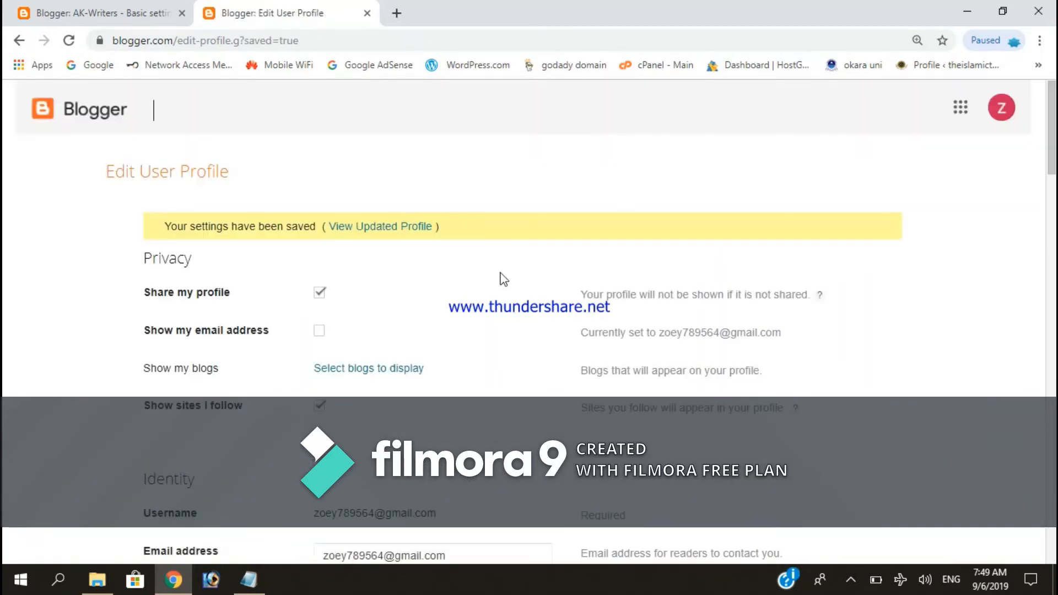
# - Return to the live AK-Writers blog and reload it to check the updated About Me section
pyautogui.click(19, 40)
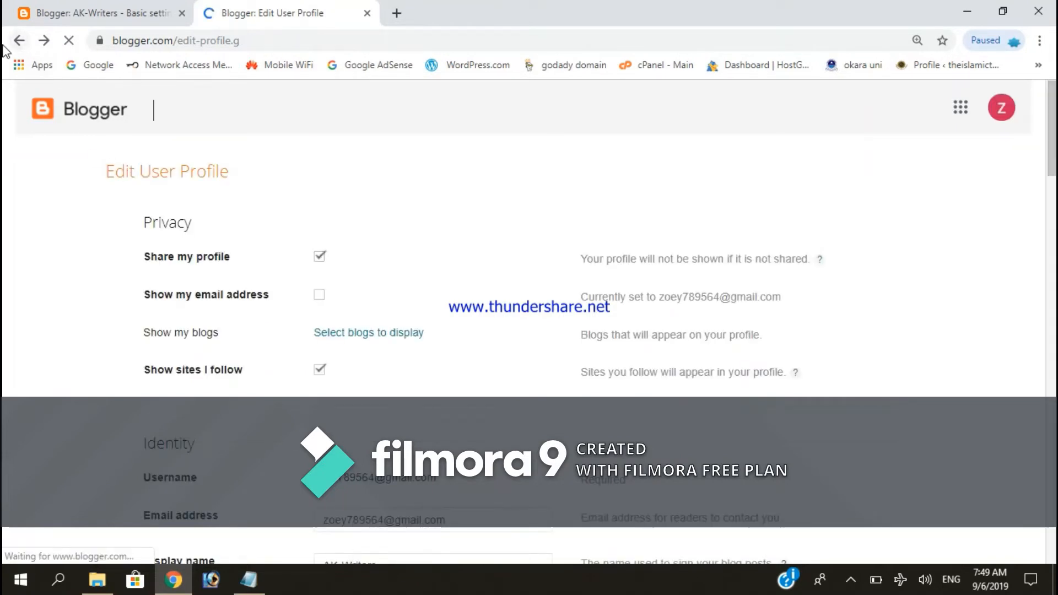
pyautogui.click(19, 41)
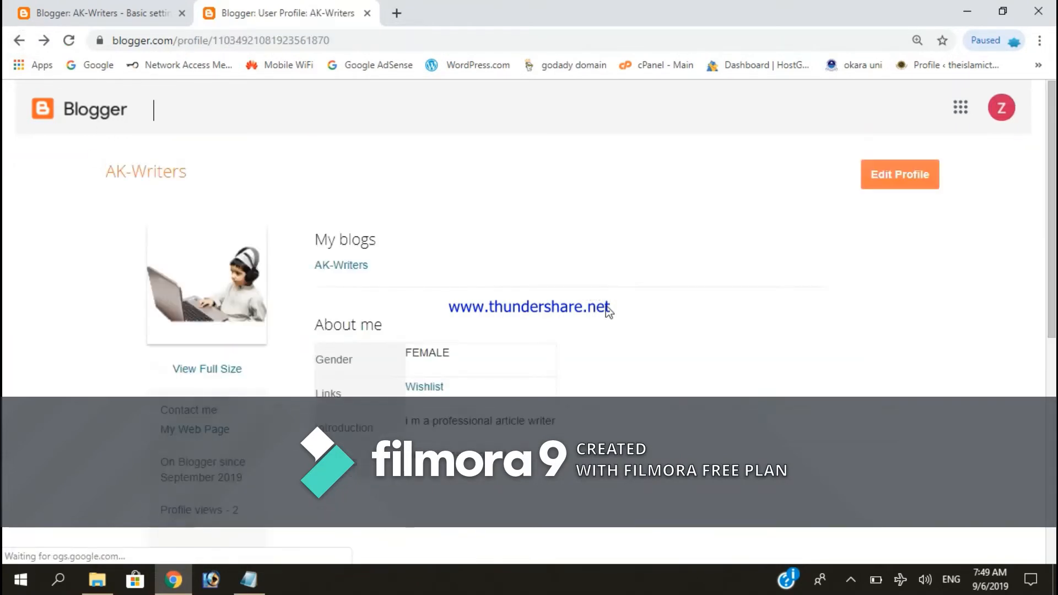
pyautogui.click(68, 42)
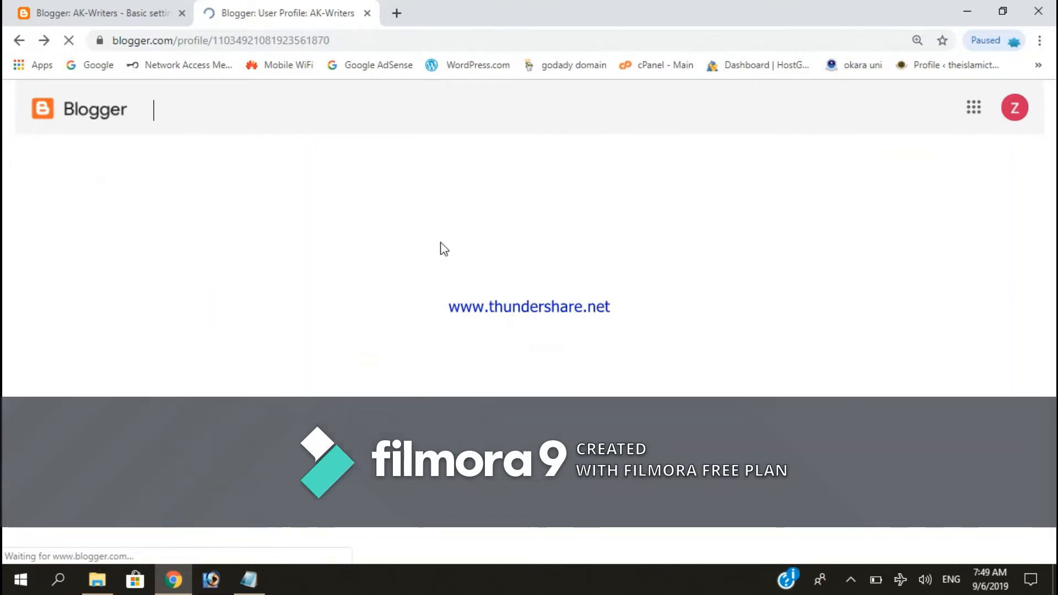
pyautogui.click(4, 39)
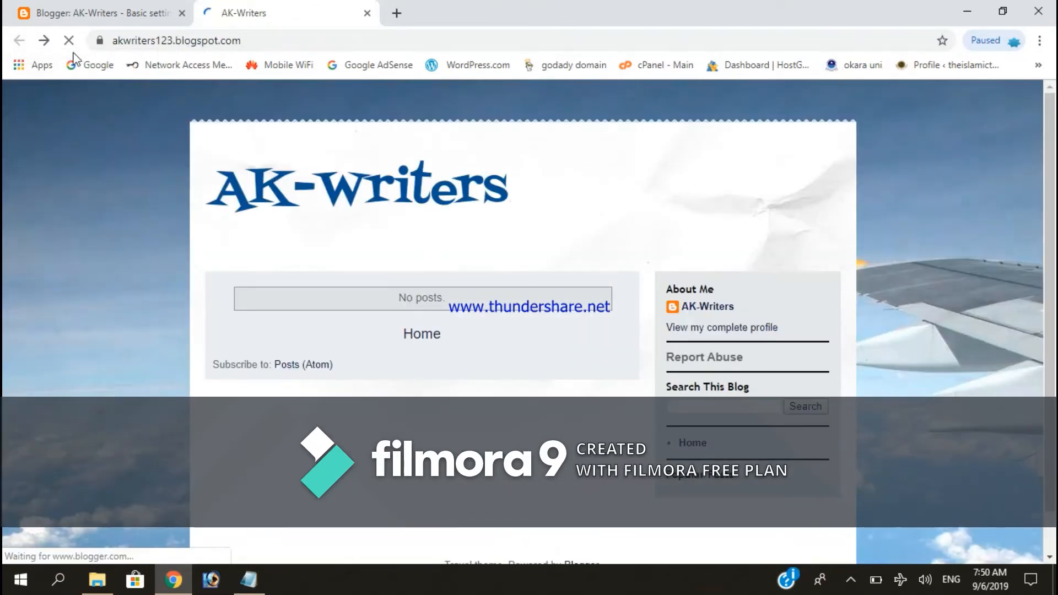
pyautogui.click(68, 41)
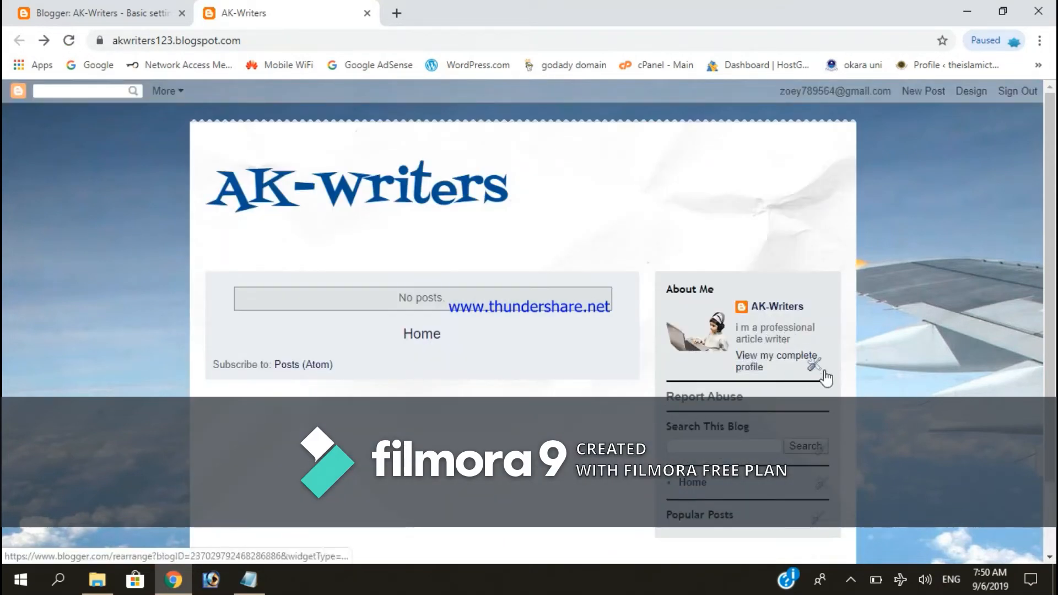
pyautogui.scroll(-3, 733, 442)
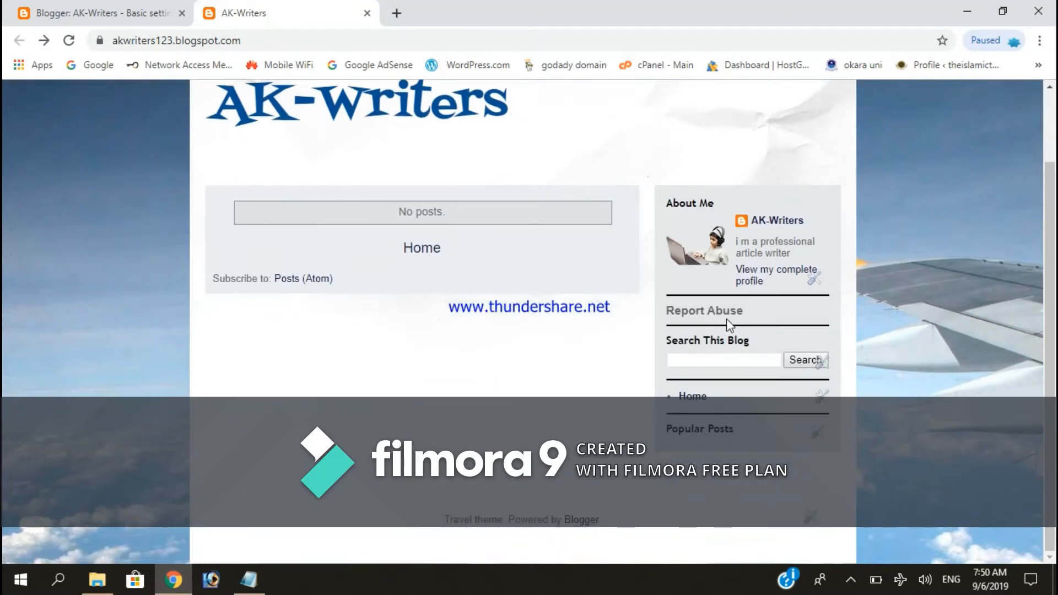
# - Create a new blog page titled "HOME" with no body text and publish it
pyautogui.click(91, 15)
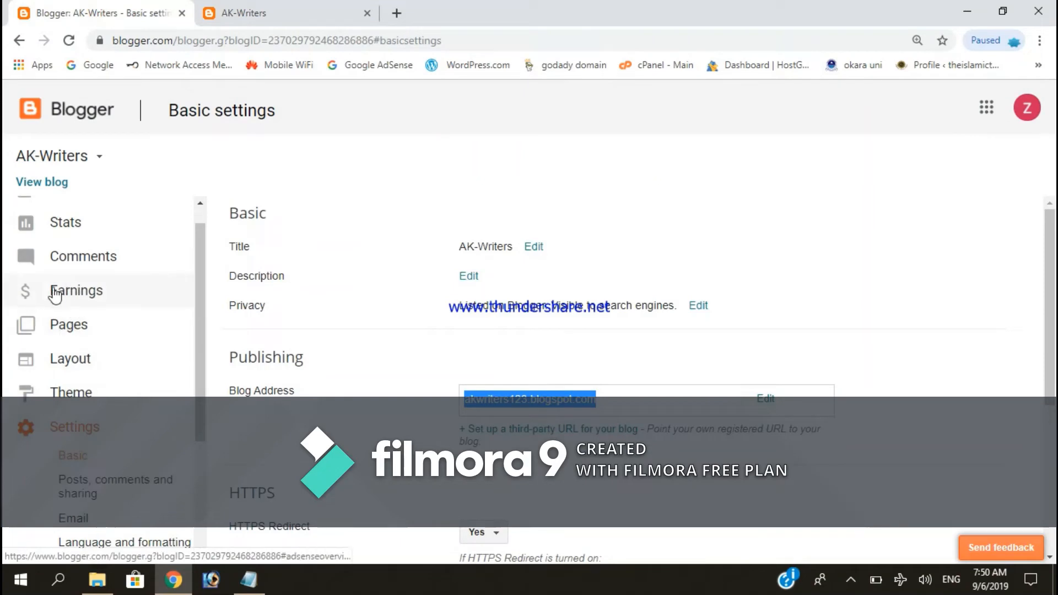
pyautogui.scroll(1, 80, 306)
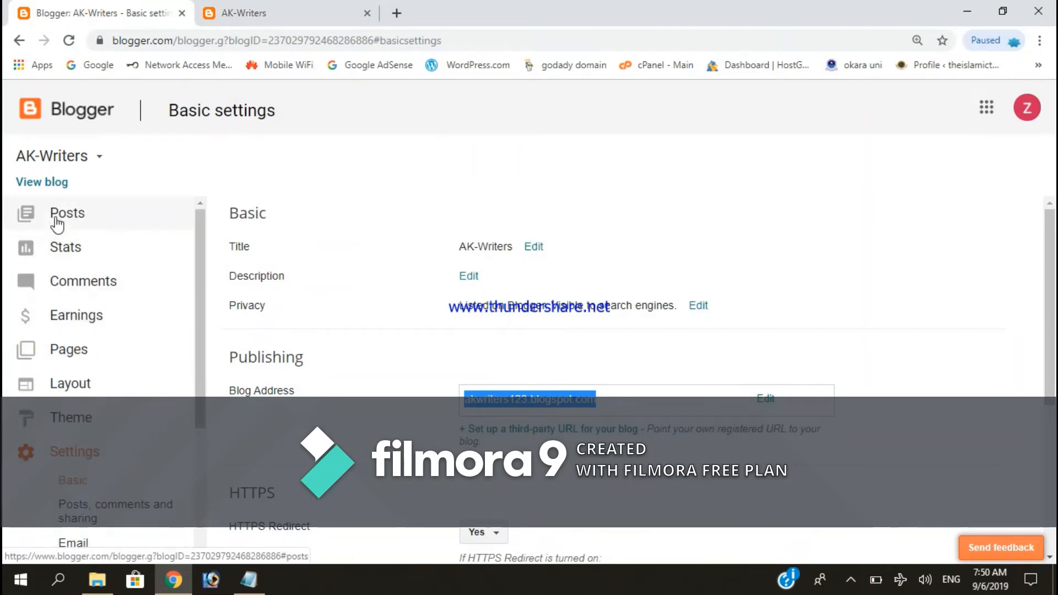
pyautogui.click(82, 349)
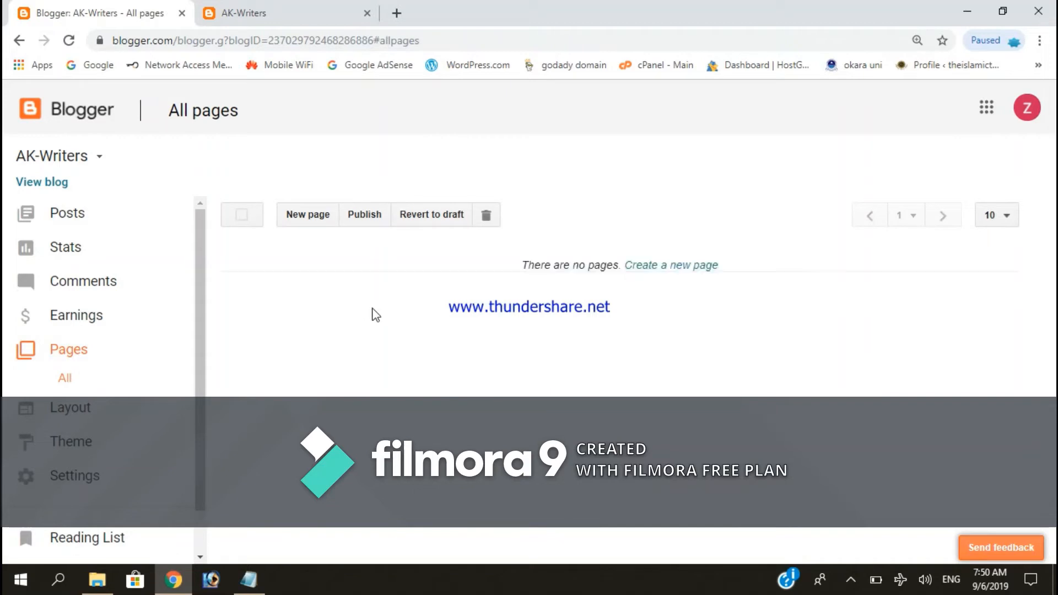
pyautogui.click(303, 222)
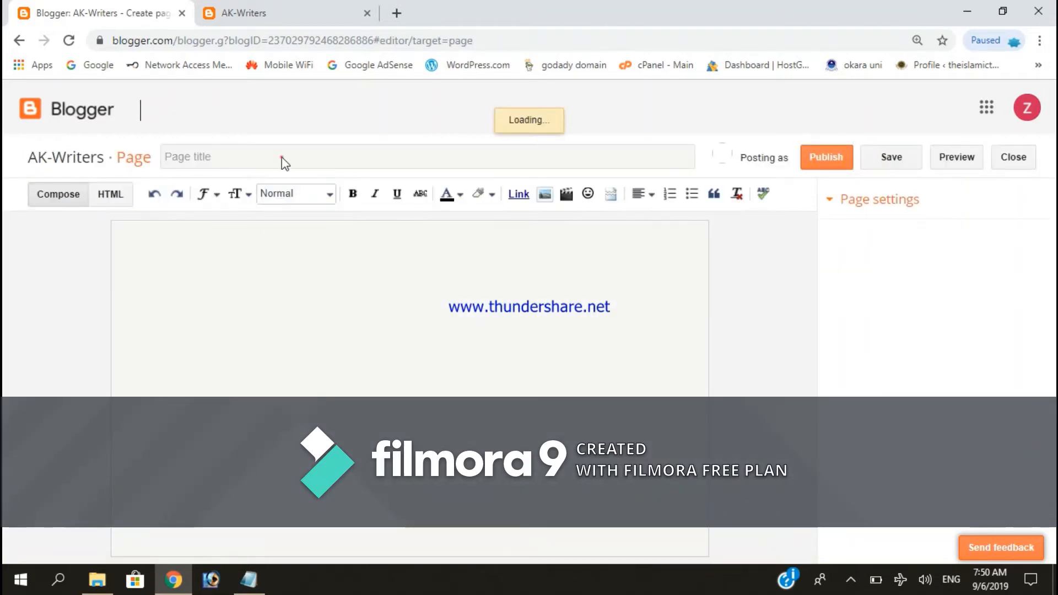
pyautogui.click(282, 158)
pyautogui.click(241, 156)
pyautogui.write('hom')
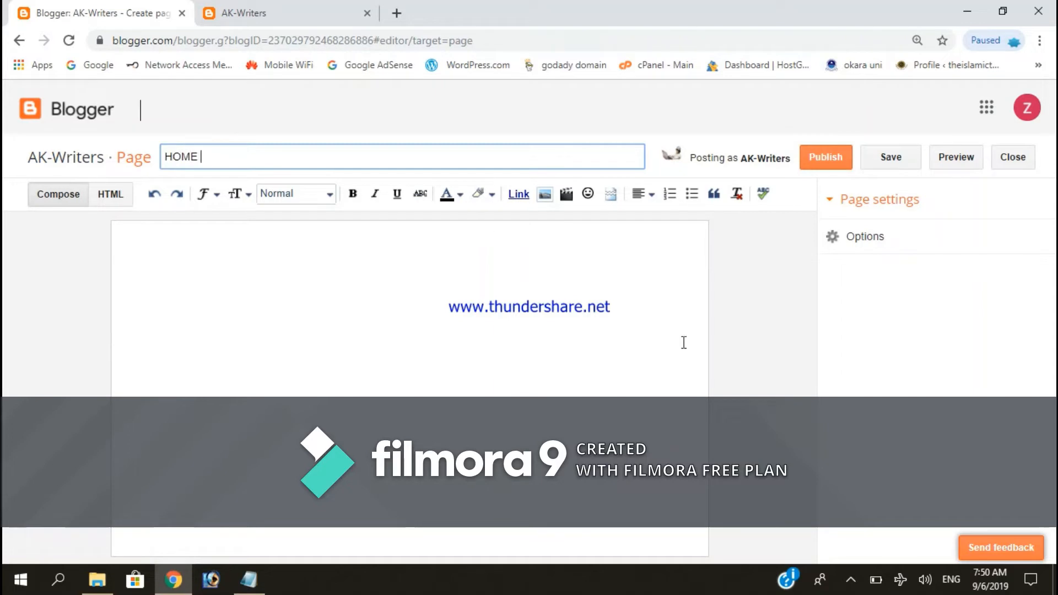
pyautogui.click(811, 158)
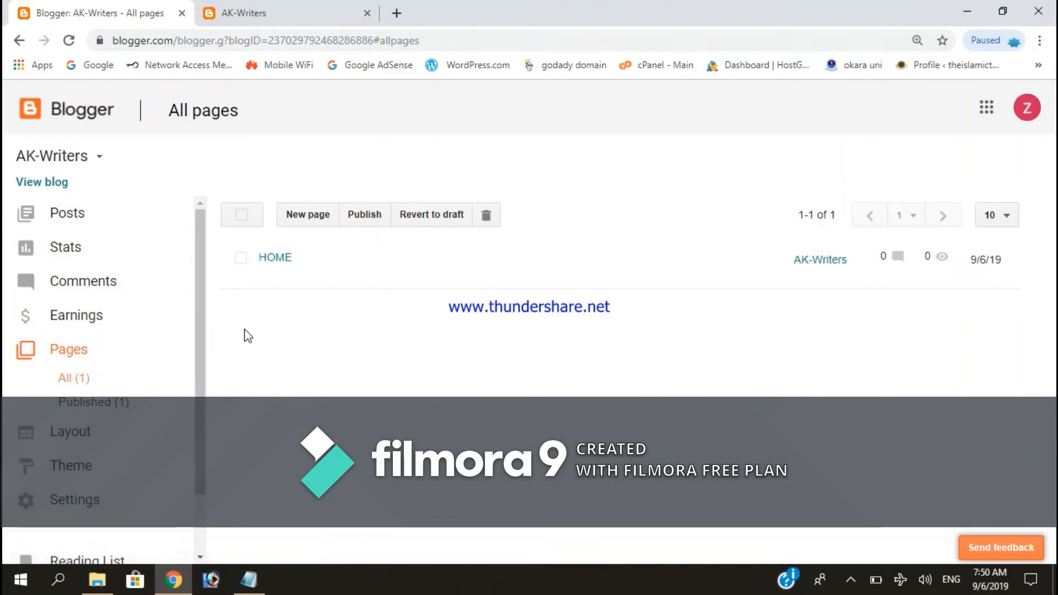
# - Create a new blog page titled "About me" with no body text and publish it
pyautogui.click(81, 354)
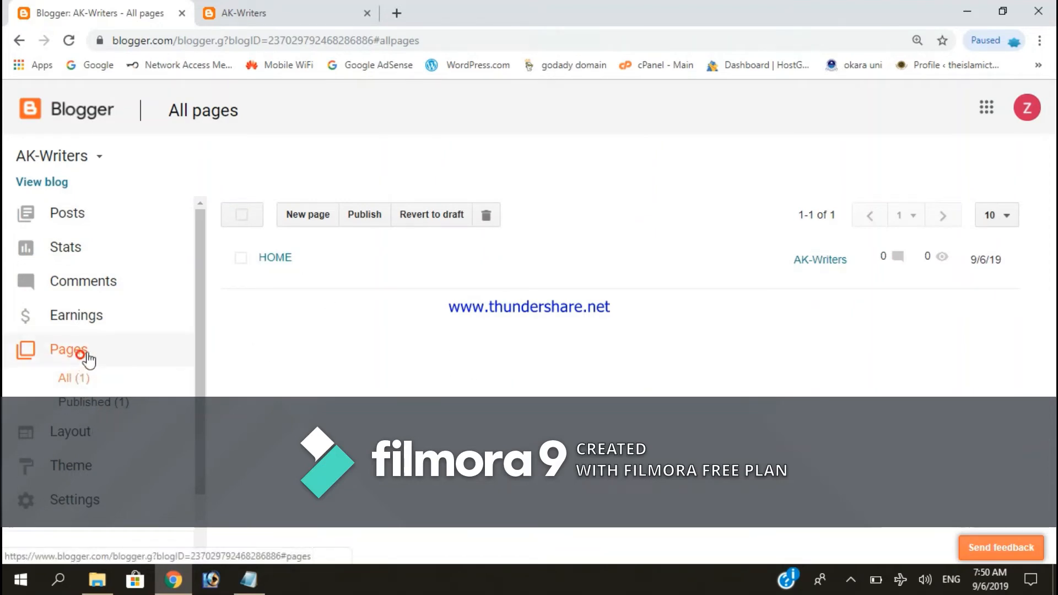
pyautogui.click(332, 210)
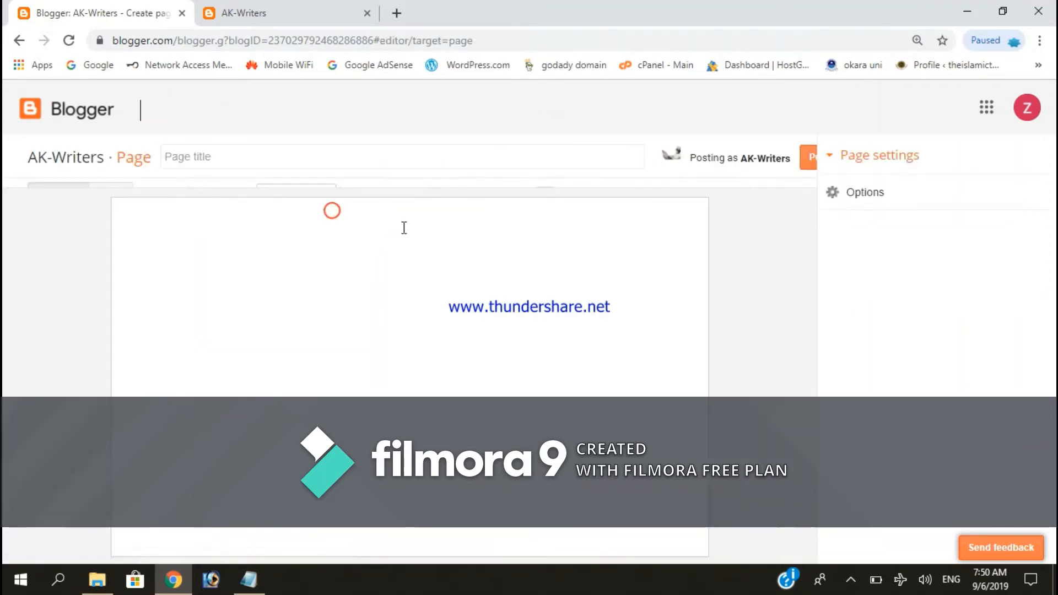
pyautogui.click(285, 154)
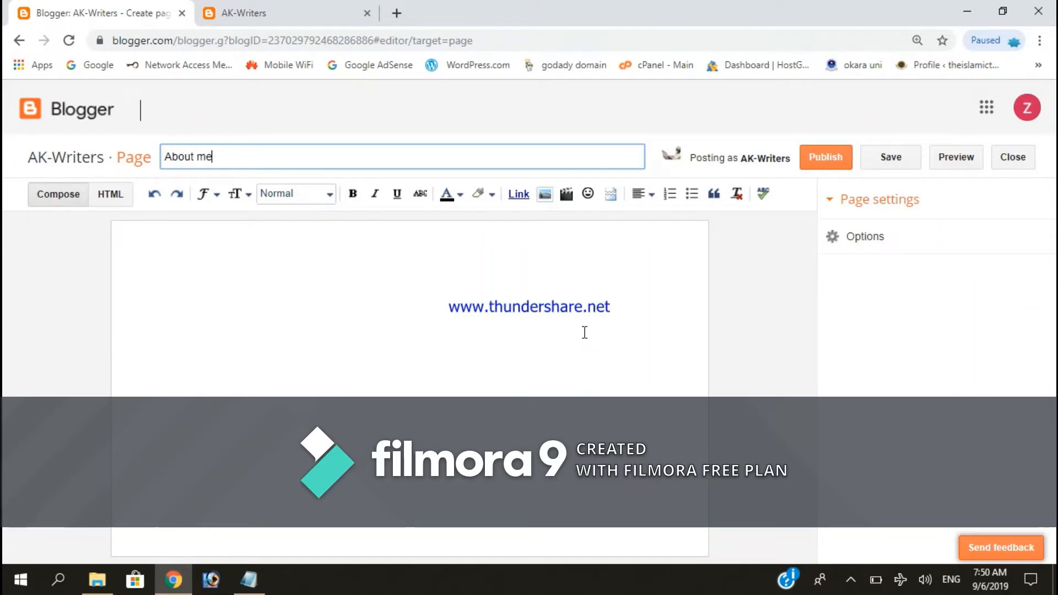
pyautogui.click(826, 156)
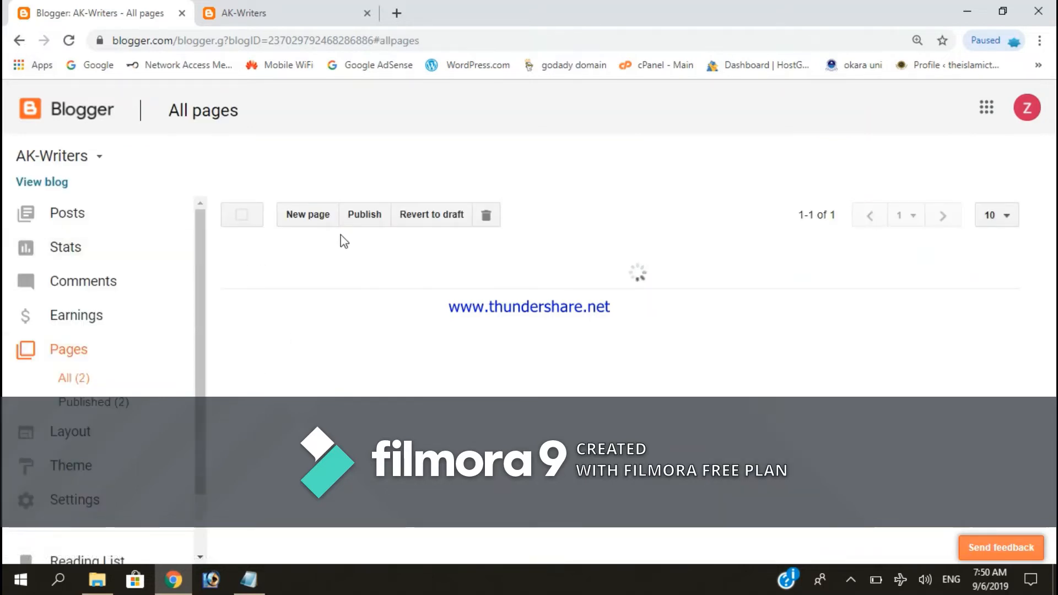
# - Create a new blog page titled "Services" with no body text and publish it
pyautogui.click(316, 218)
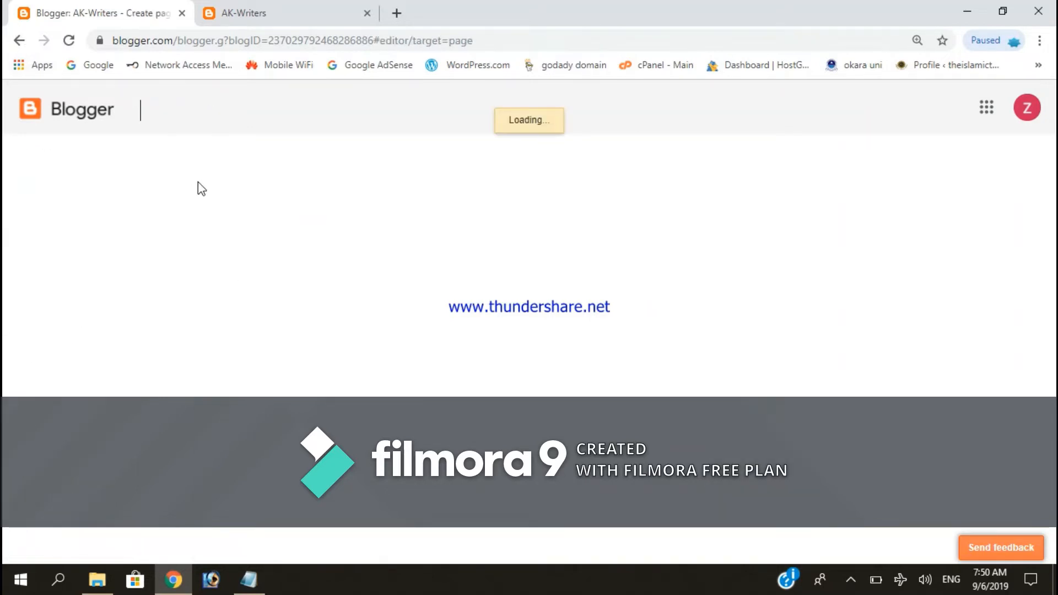
pyautogui.click(263, 163)
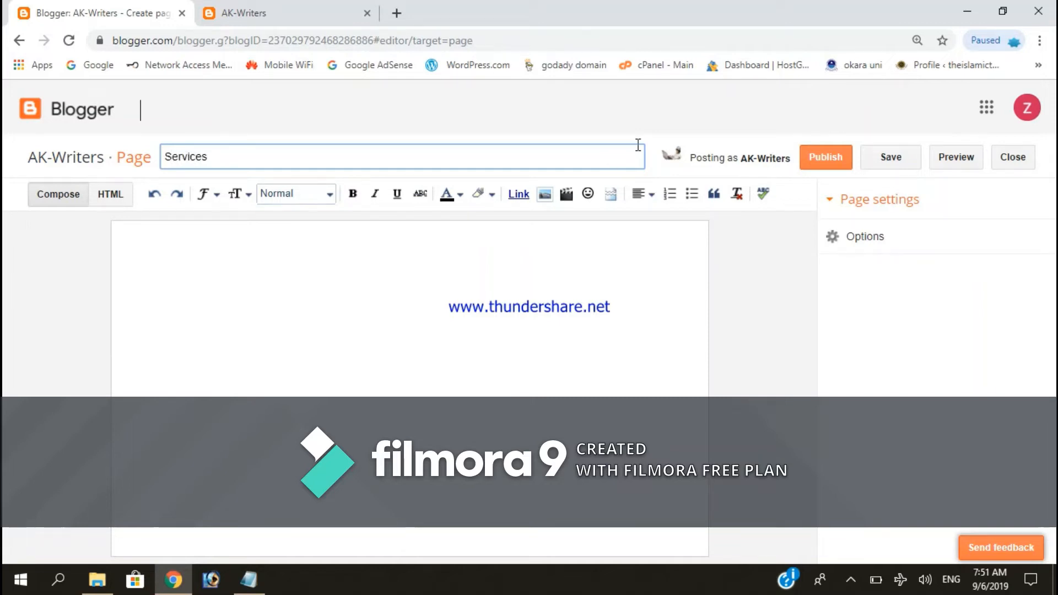
pyautogui.click(835, 157)
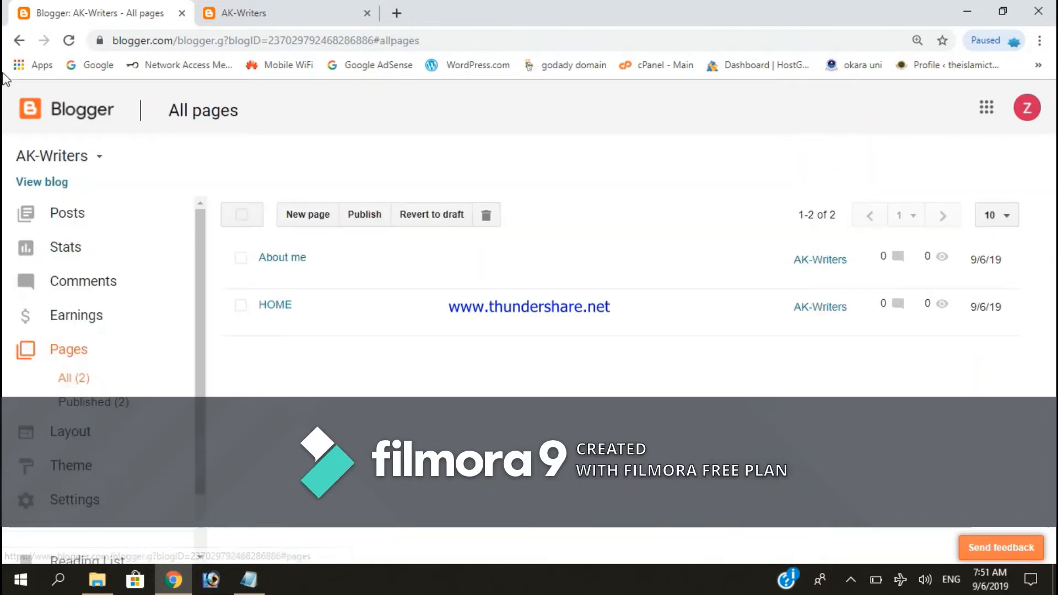
# - Create and publish a new blog page titled "Articles", correcting the misspelled title with the spelling suggestion
pyautogui.click(50, 345)
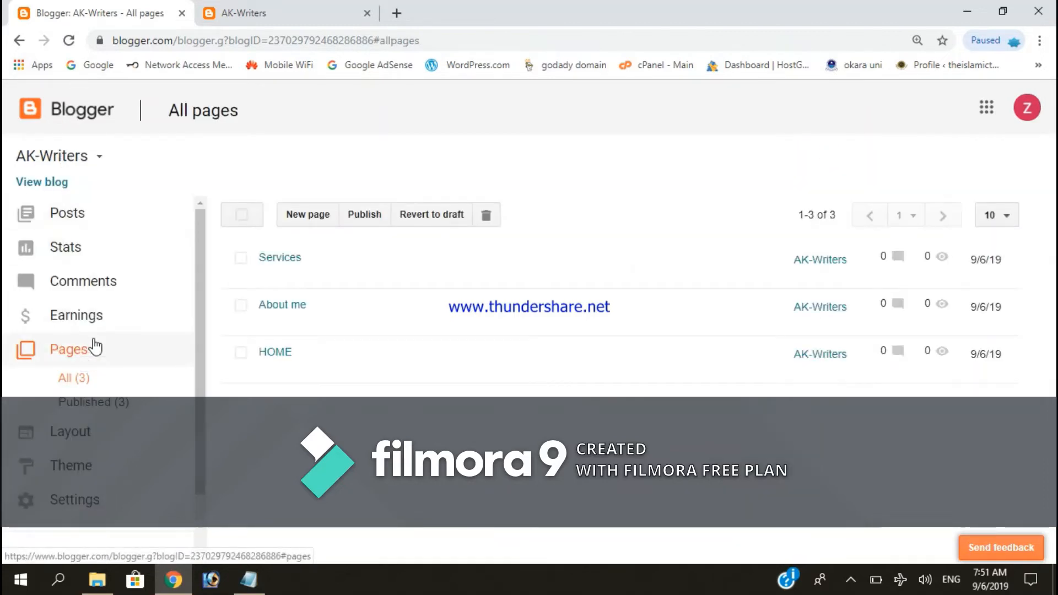
pyautogui.click(320, 221)
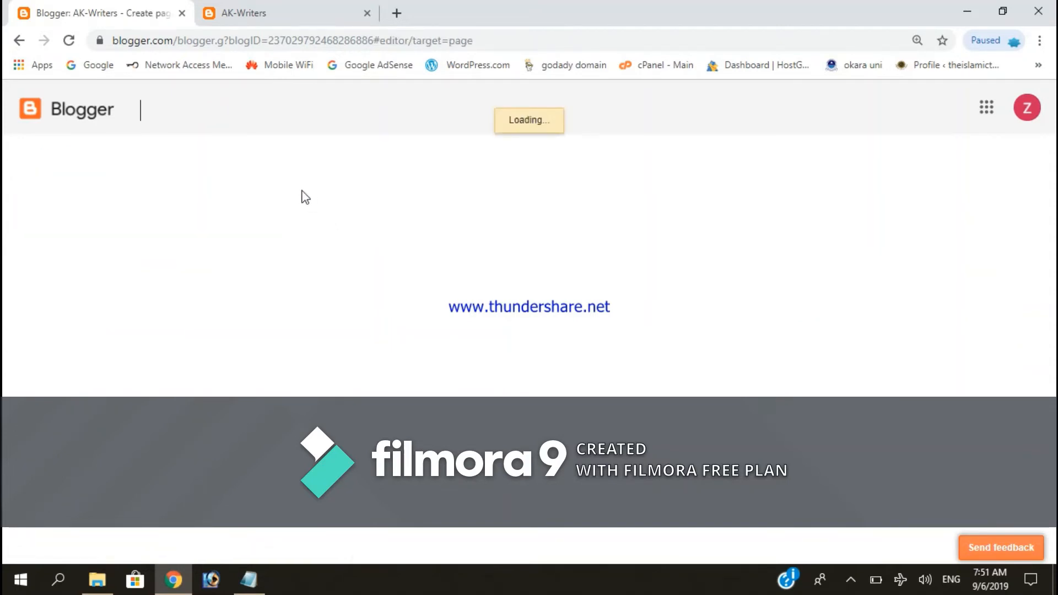
pyautogui.click(300, 156)
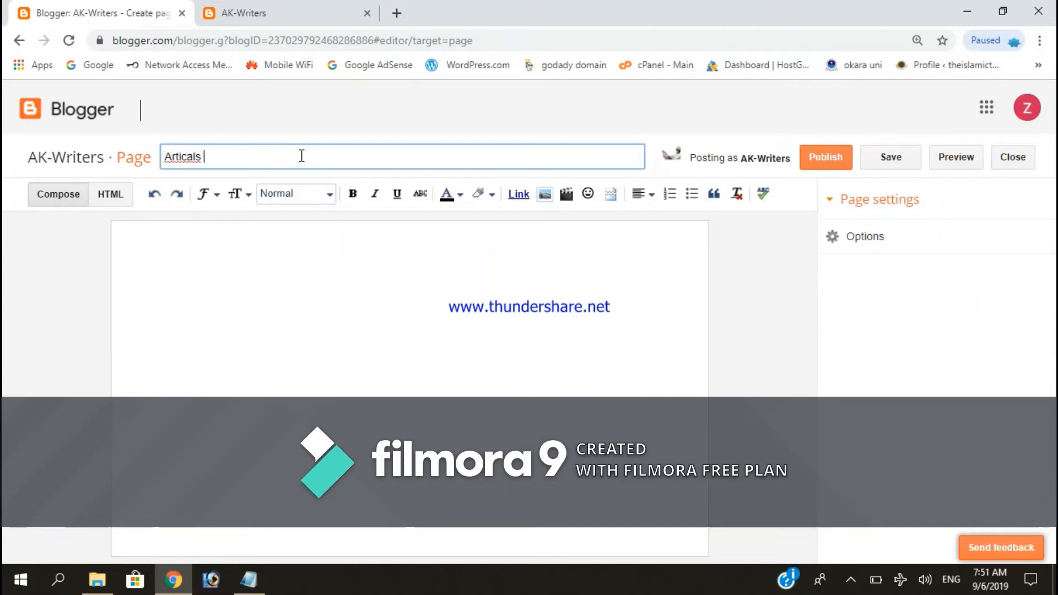
pyautogui.rightClick(191, 158)
pyautogui.click(279, 164)
pyautogui.rightClick(202, 157)
pyautogui.click(223, 168)
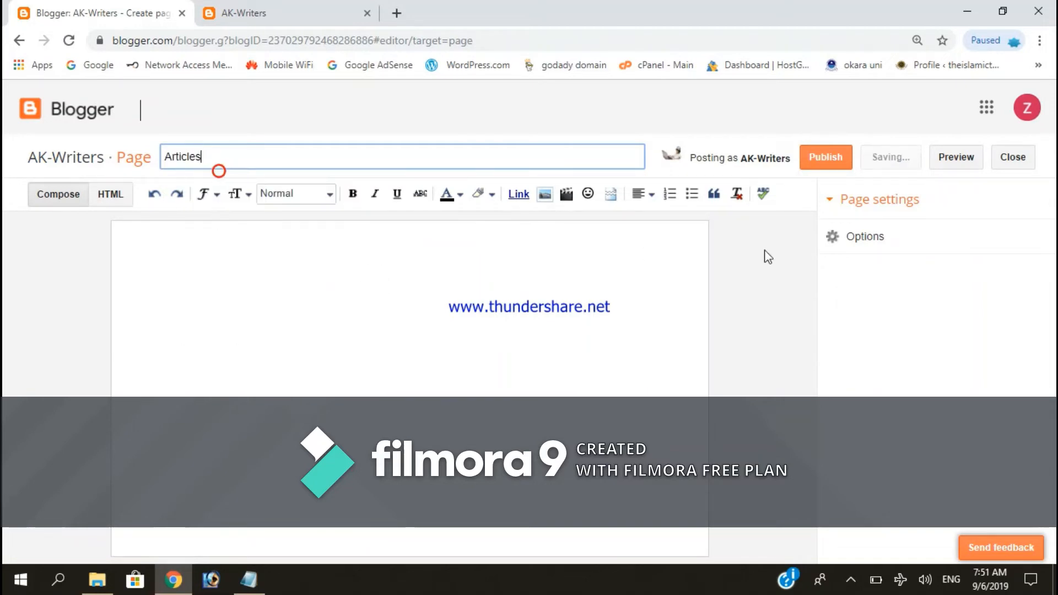
pyautogui.click(827, 158)
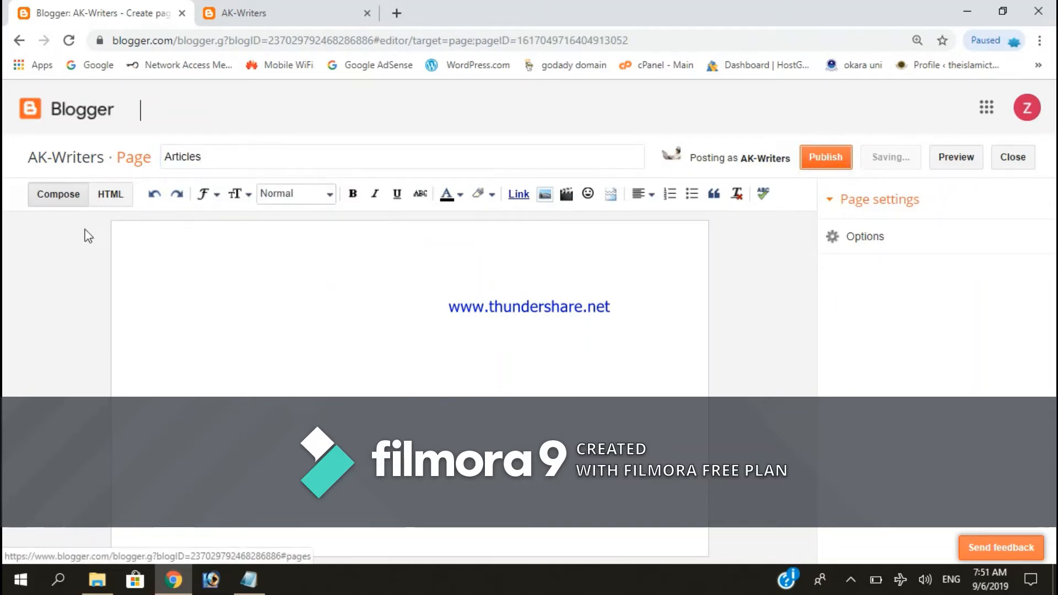
# - Create a new blog page titled "Contact us", capitalizing its first letter, and publish it
pyautogui.click(307, 220)
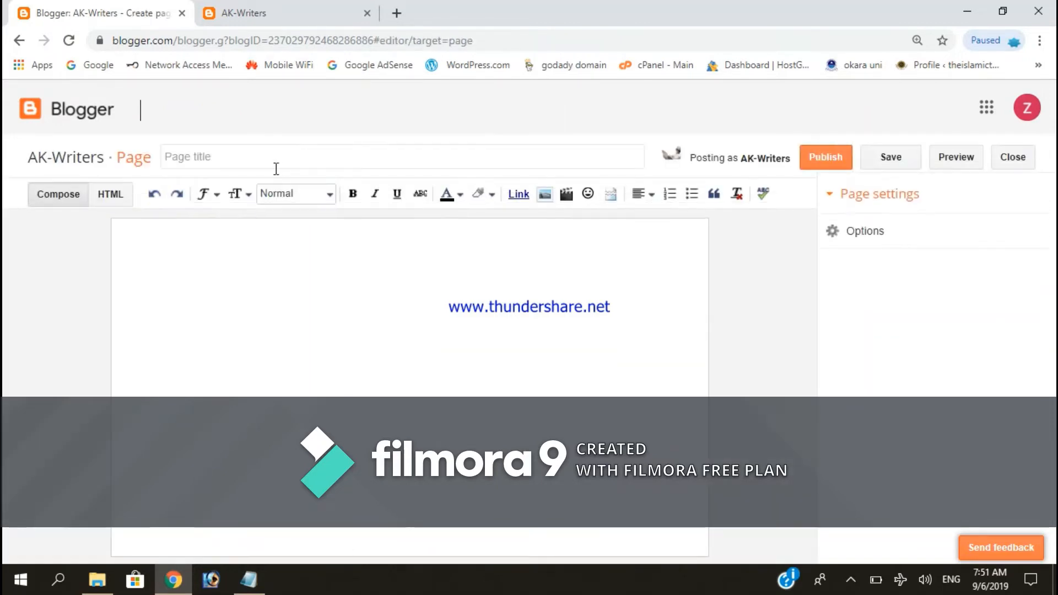
pyautogui.click(277, 160)
pyautogui.write('d')
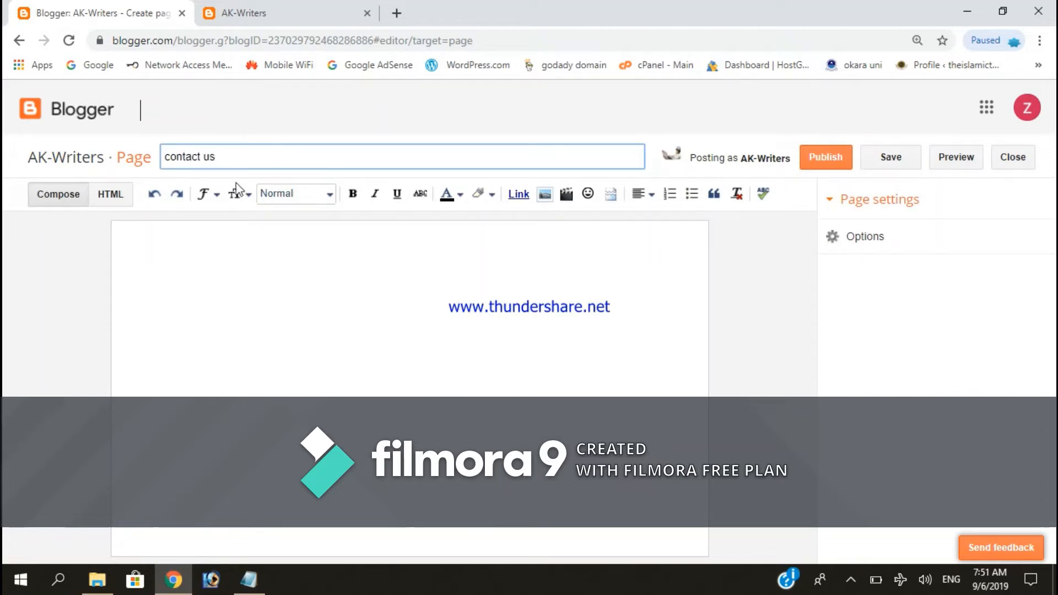
pyautogui.write('C')
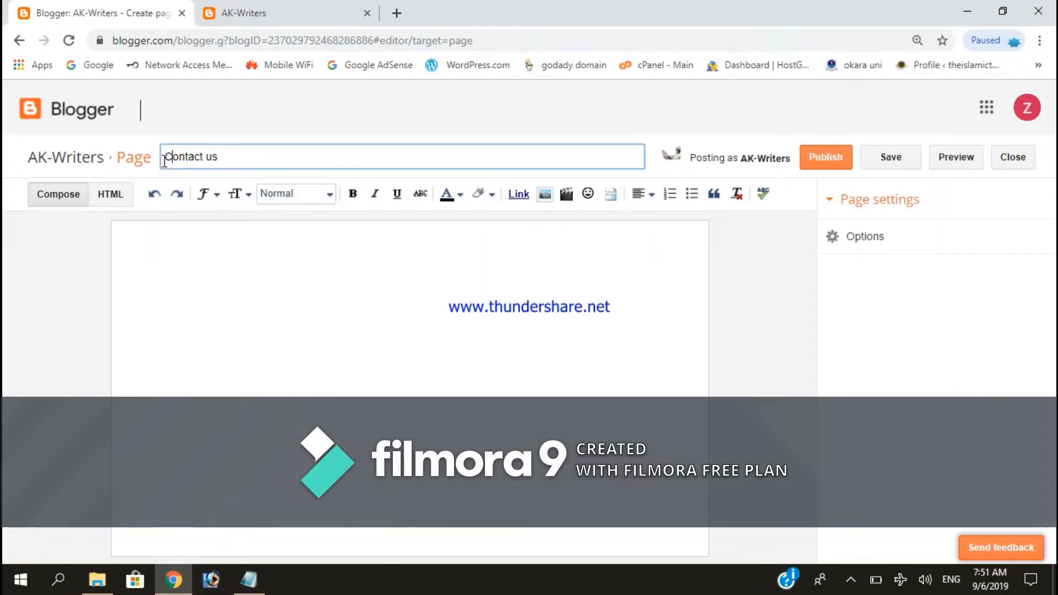
pyautogui.click(825, 158)
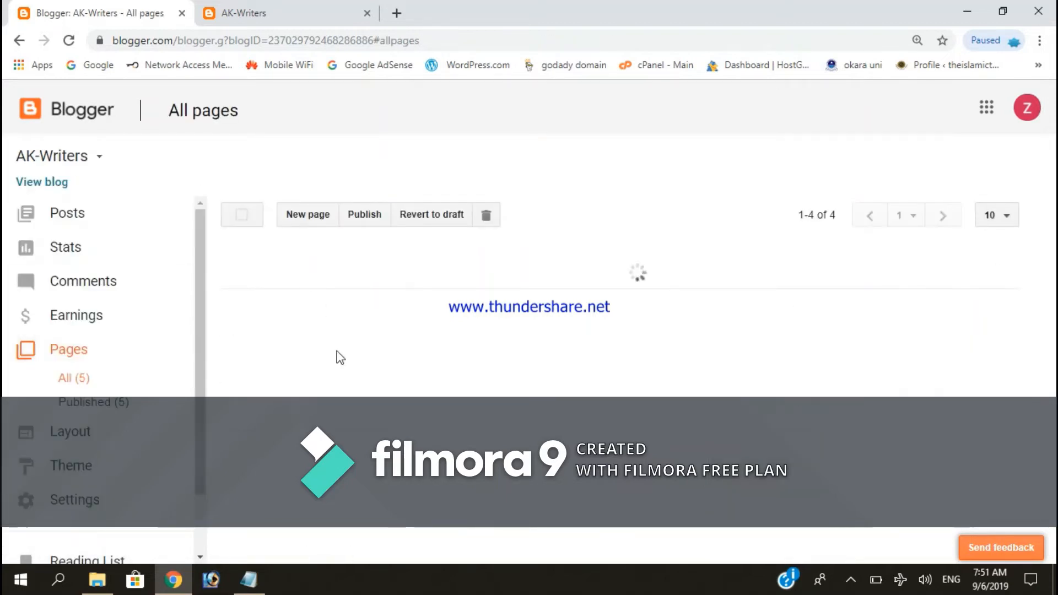
# - Reload the live AK-Writers blog and check its home page for the newly published pages
pyautogui.click(307, 8)
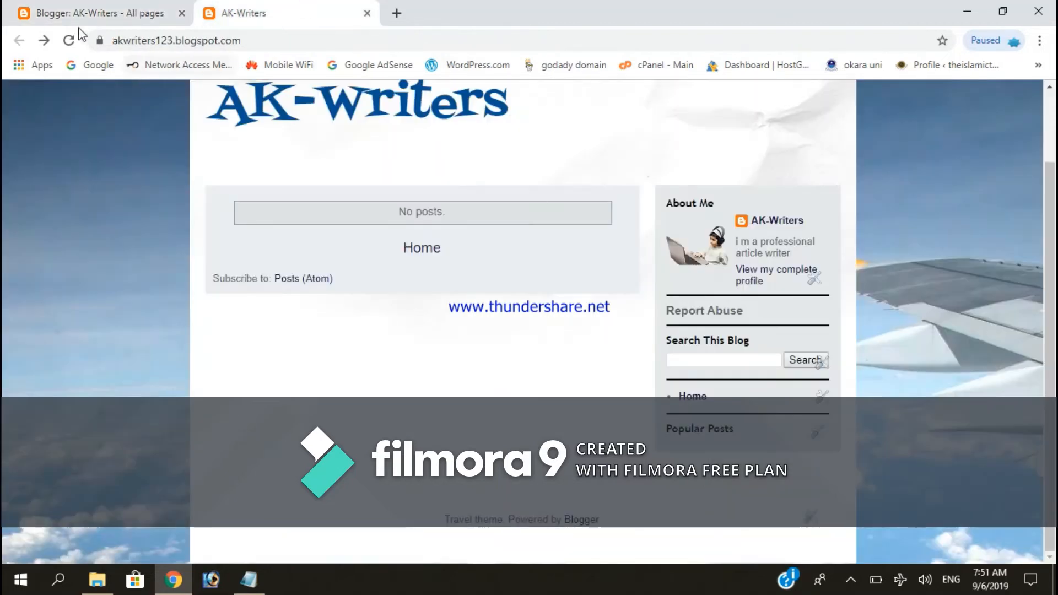
pyautogui.click(69, 40)
pyautogui.click(69, 40)
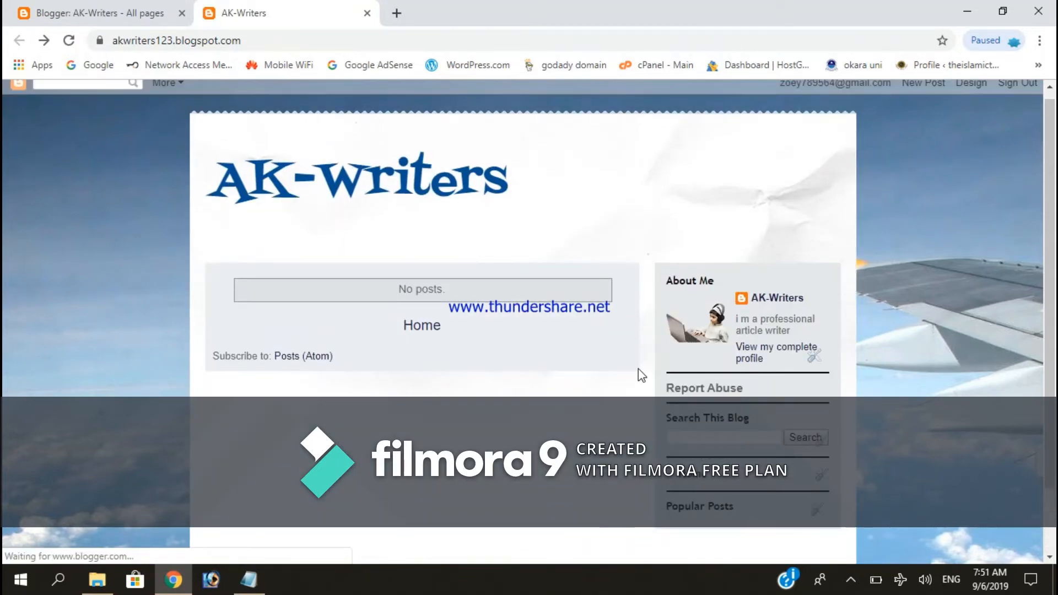
pyautogui.scroll(-2, 639, 369)
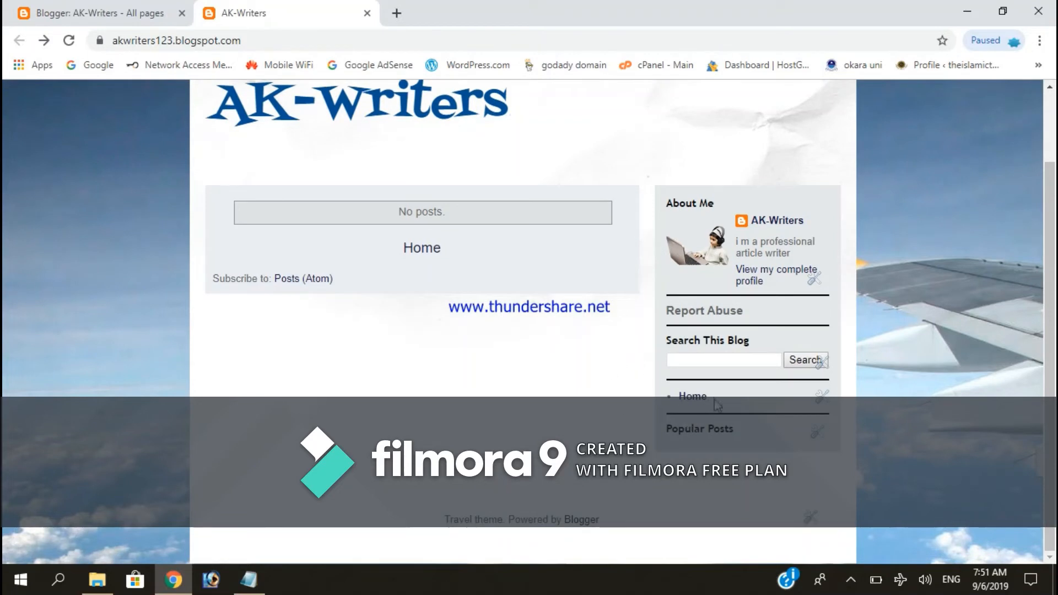
pyautogui.click(424, 251)
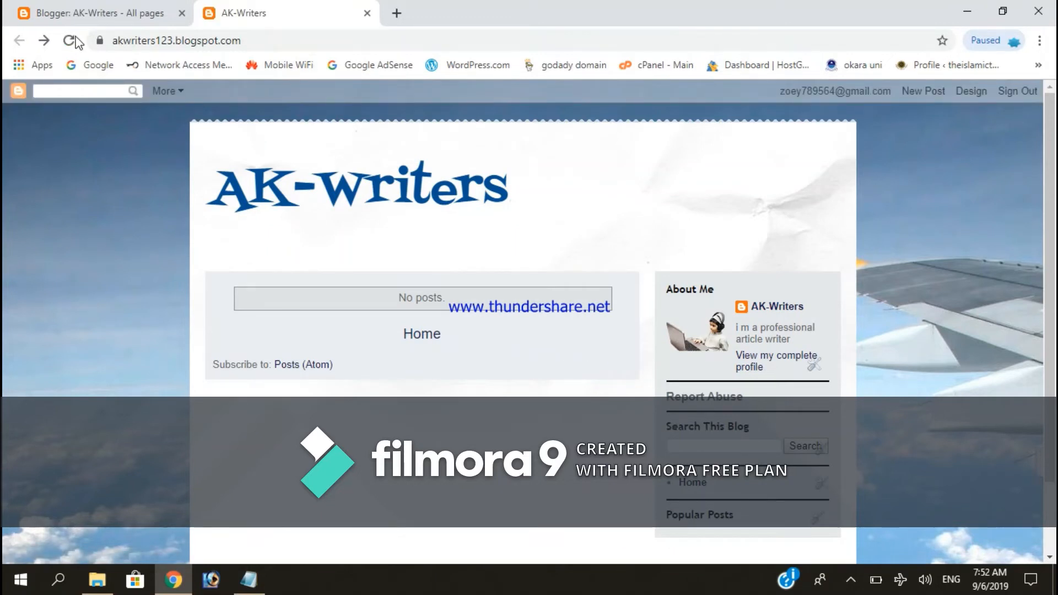
# - View the published "Contact us" page from the blog's page list and look through its layout and comment form
pyautogui.click(82, 8)
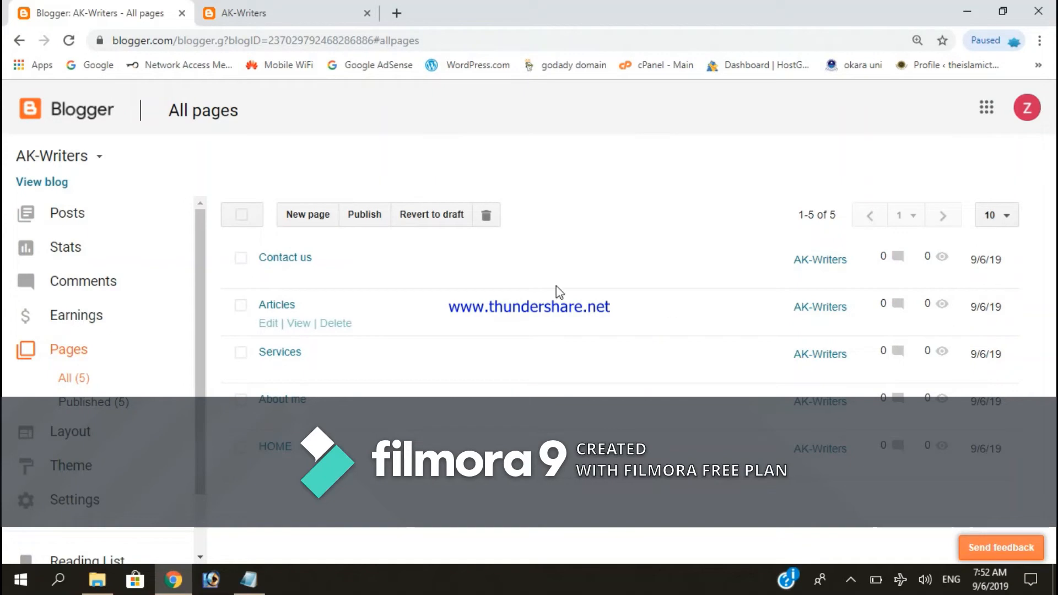
pyautogui.click(257, 280)
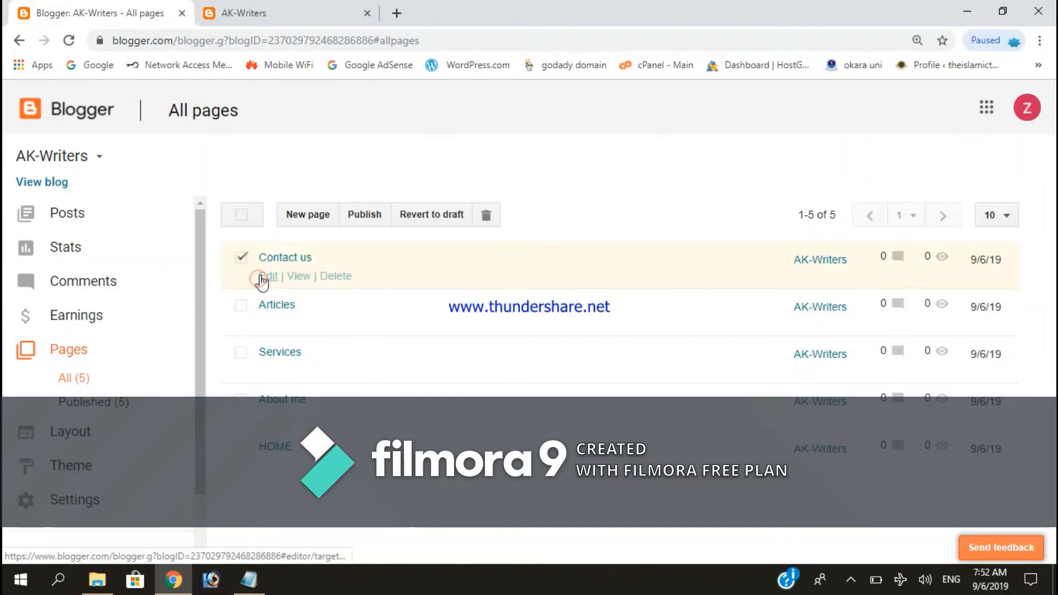
pyautogui.click(297, 276)
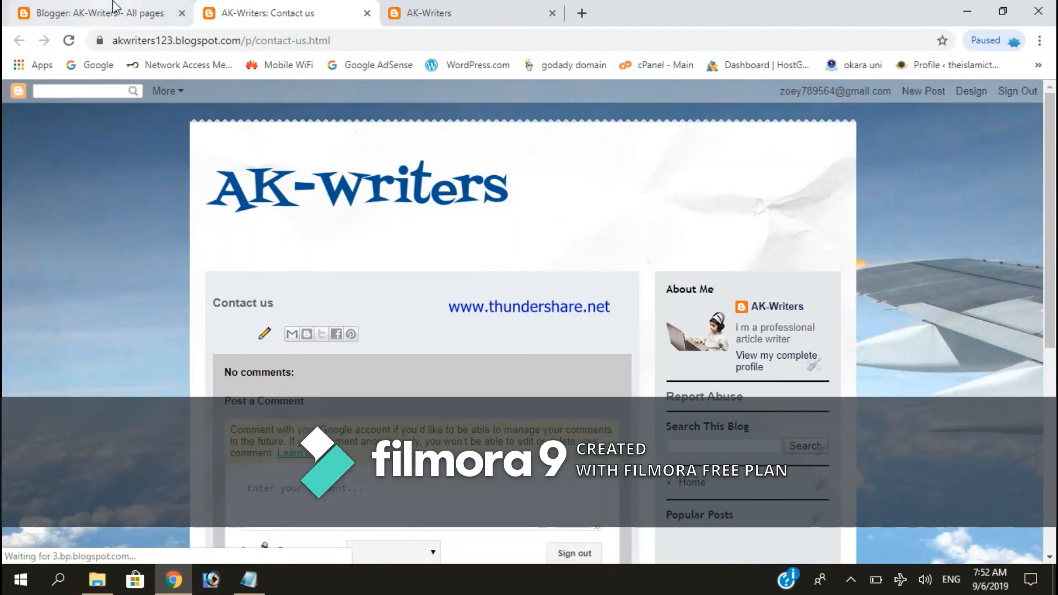
pyautogui.scroll(-4, 369, 337)
pyautogui.scroll(3, 384, 364)
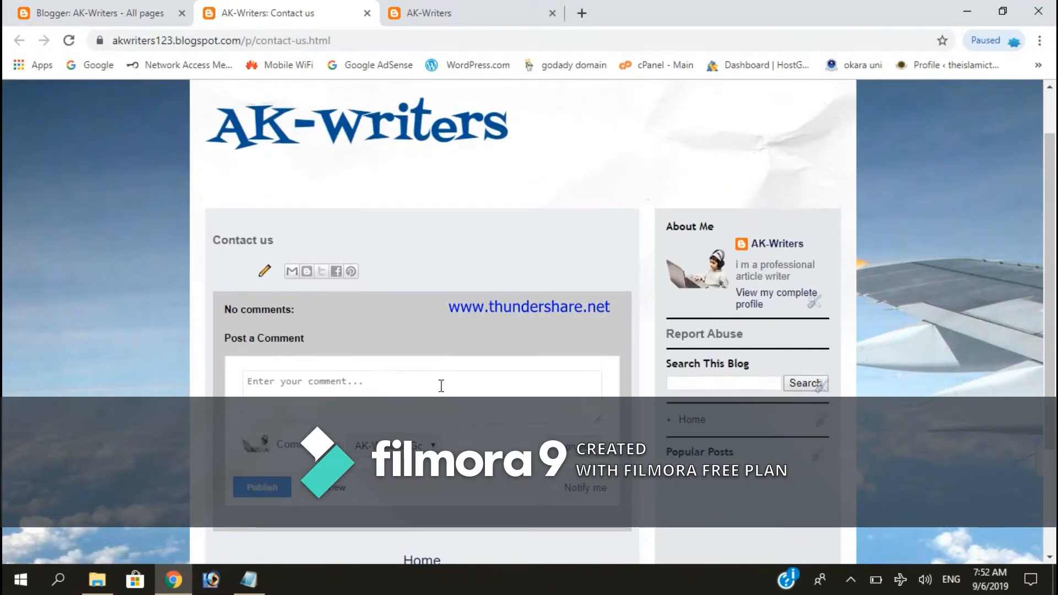
pyautogui.scroll(2, 226, 277)
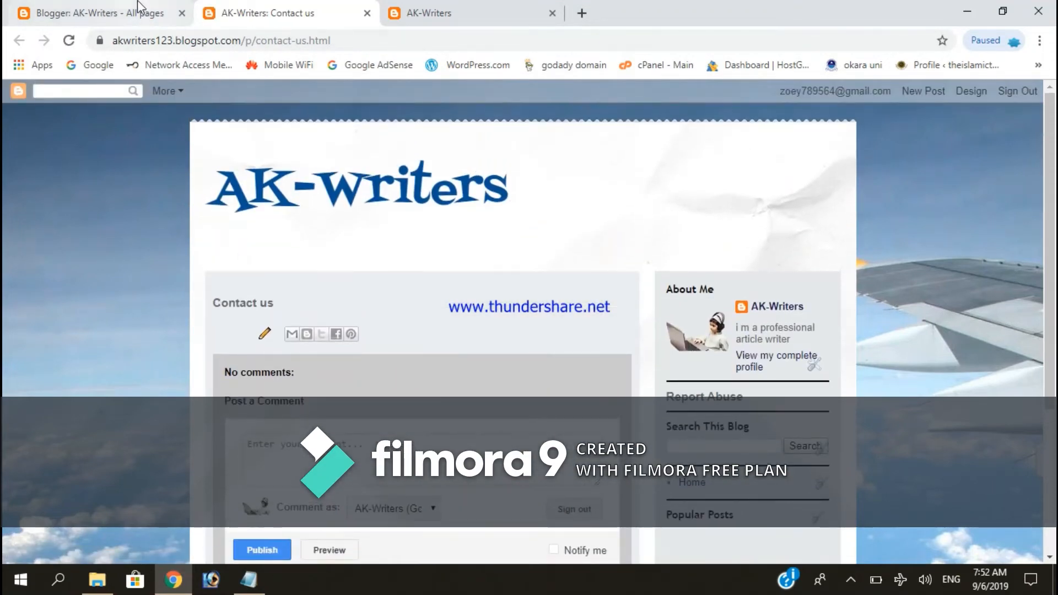
# - Open the "Contact us" page for editing, review its page options, and close the editor without saving
pyautogui.click(172, 22)
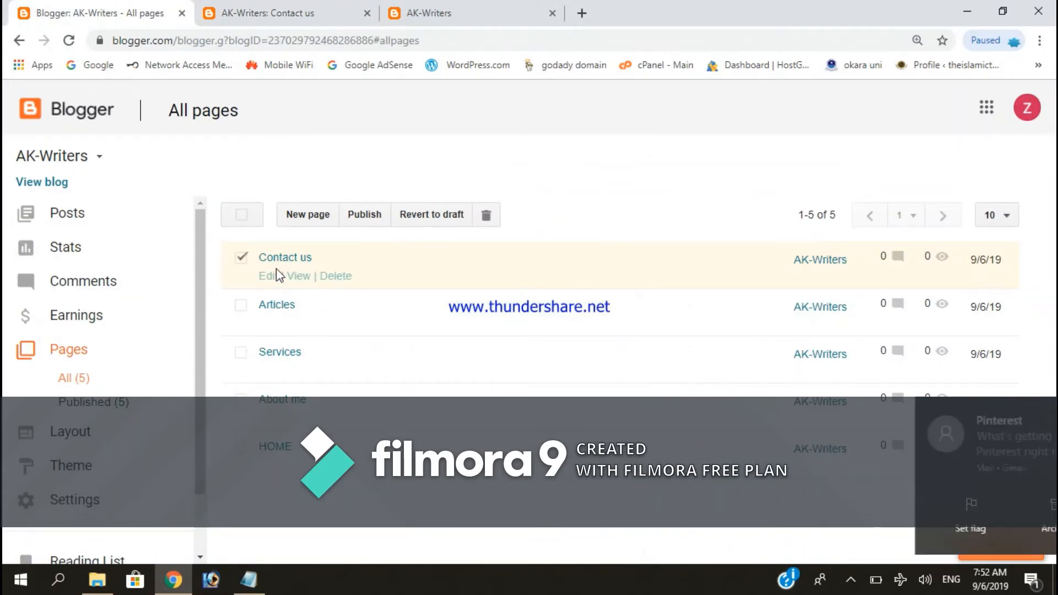
pyautogui.click(269, 276)
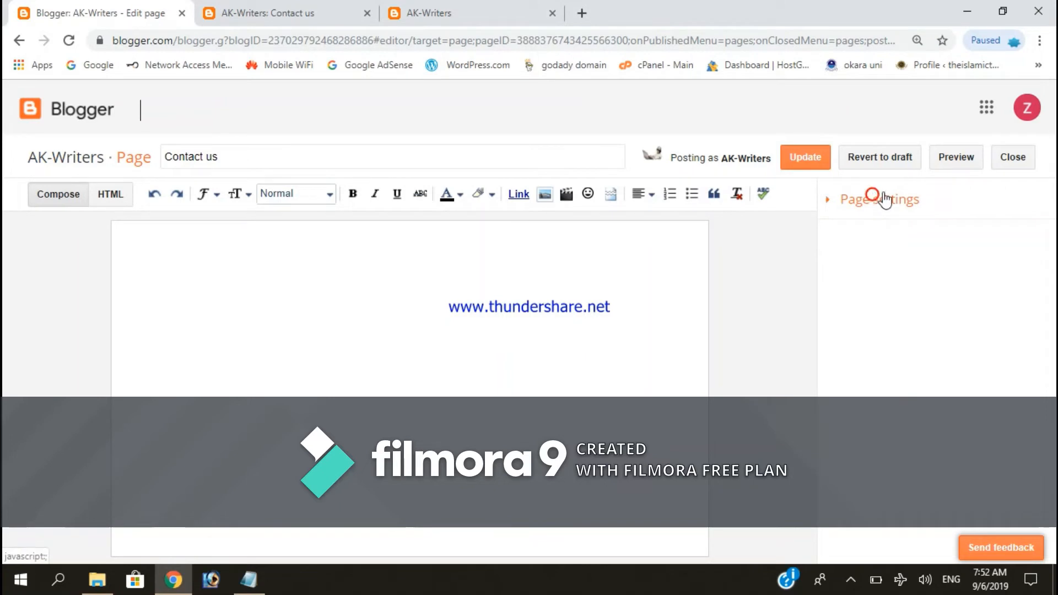
pyautogui.click(875, 235)
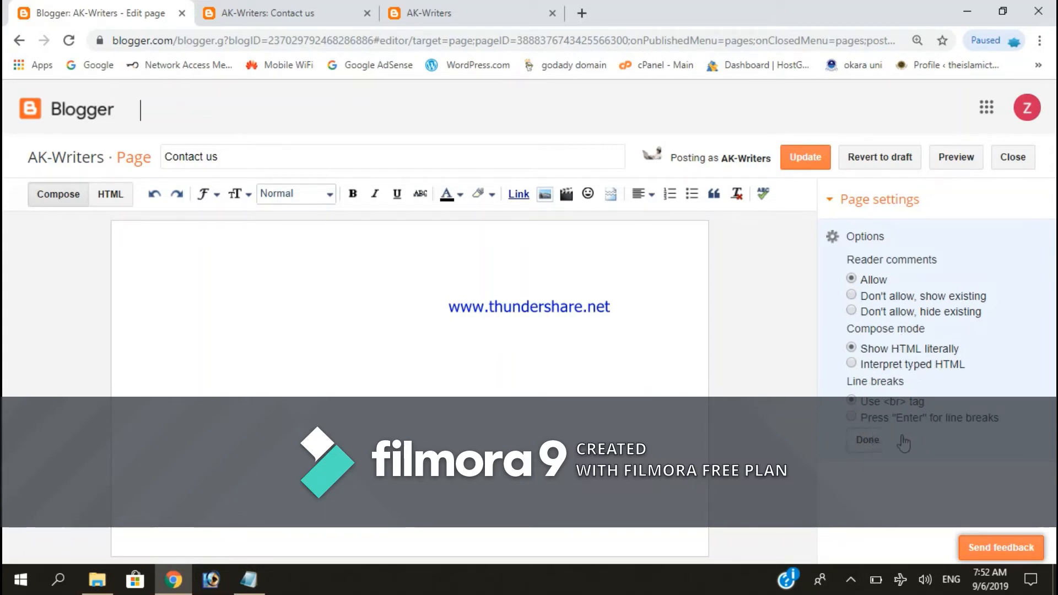
pyautogui.click(871, 440)
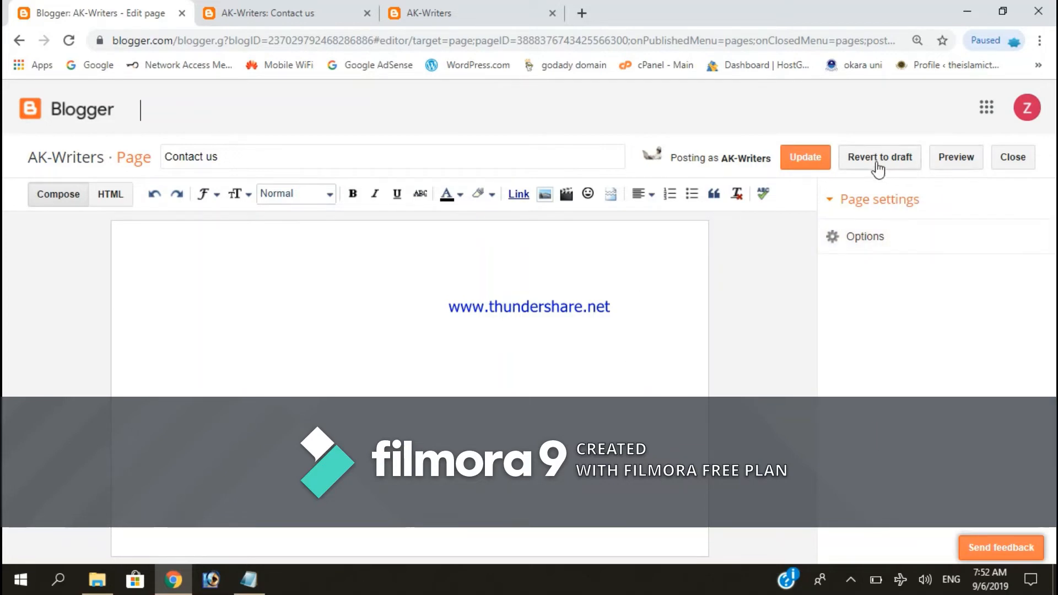
pyautogui.click(1015, 159)
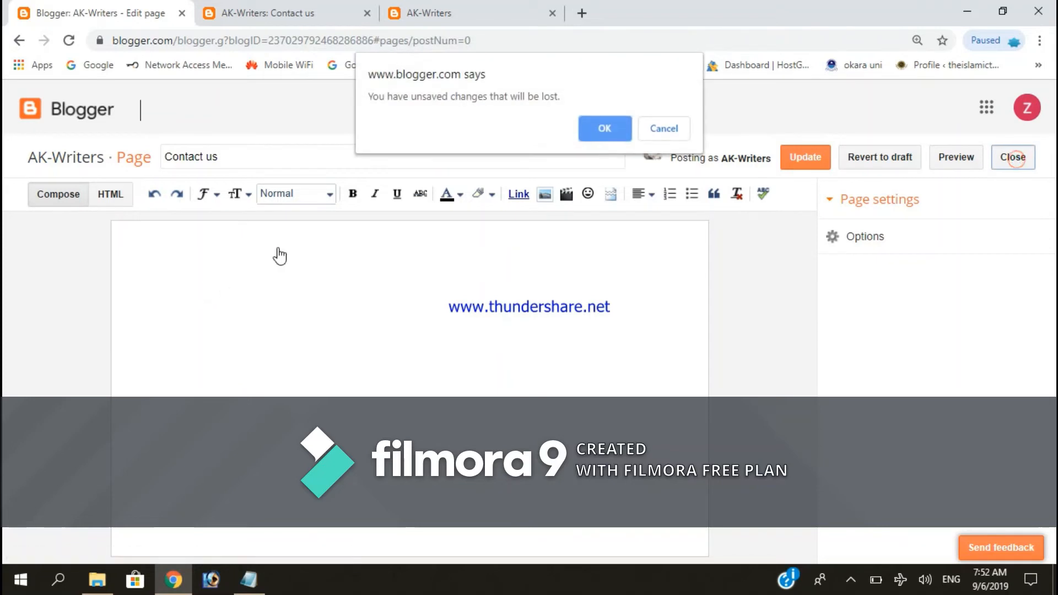
pyautogui.click(617, 130)
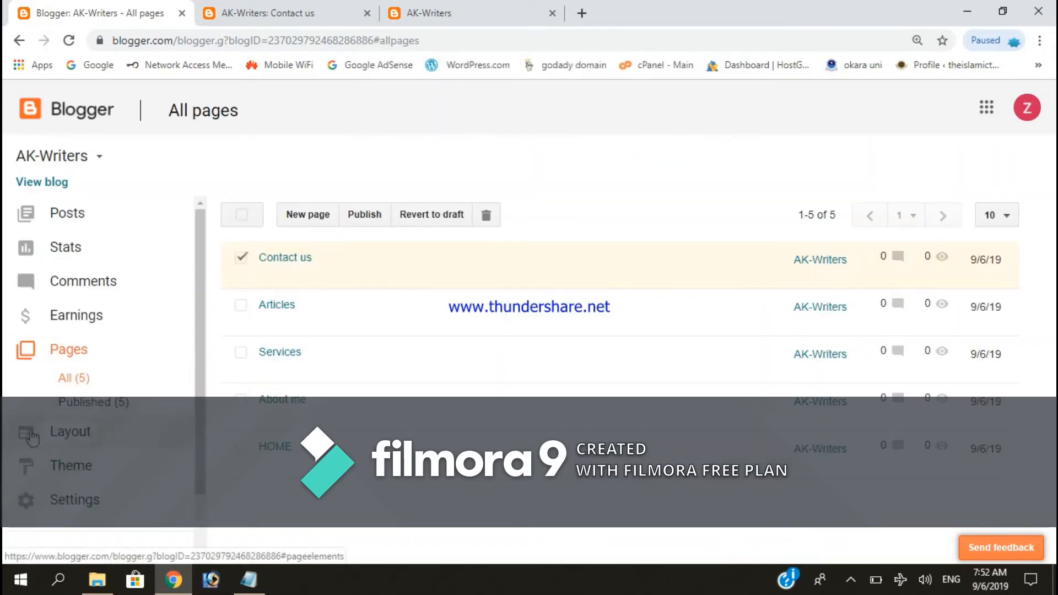
# - Create a new blog post titled "My First post" with the body text "welcome to my blog"
pyautogui.click(96, 223)
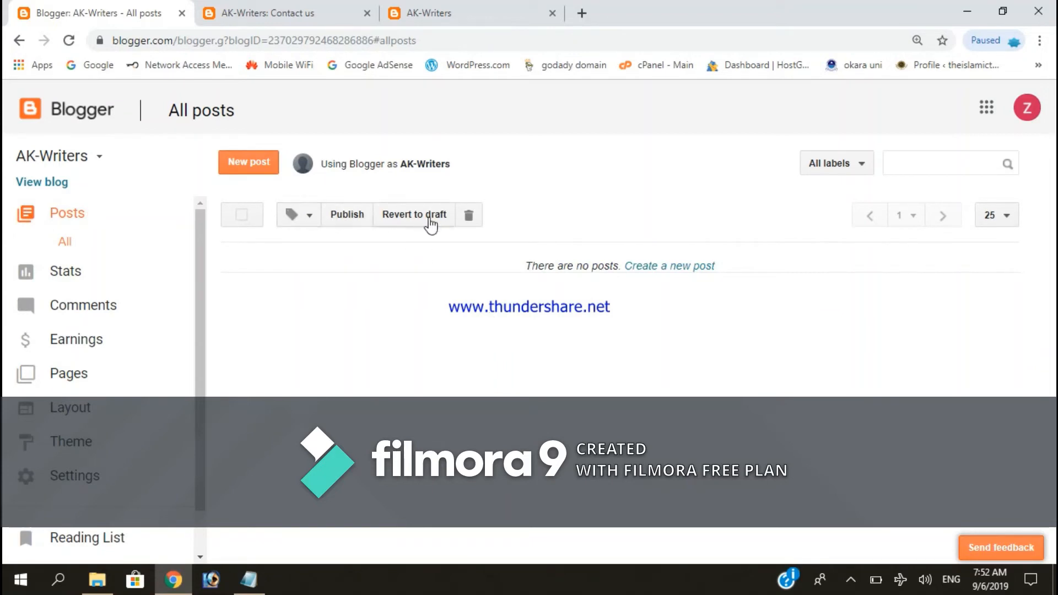
pyautogui.click(662, 267)
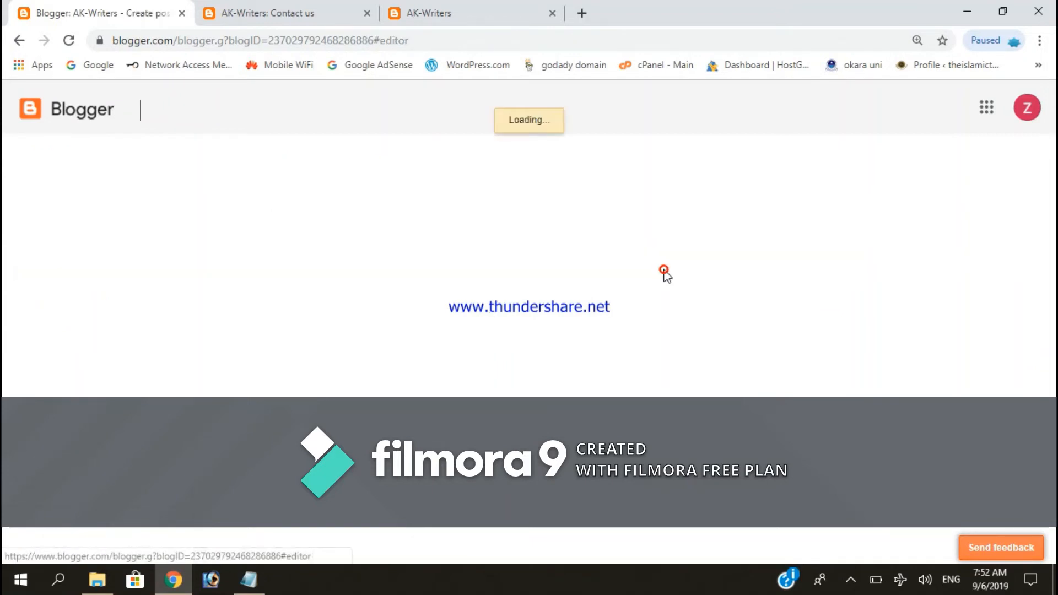
pyautogui.click(358, 159)
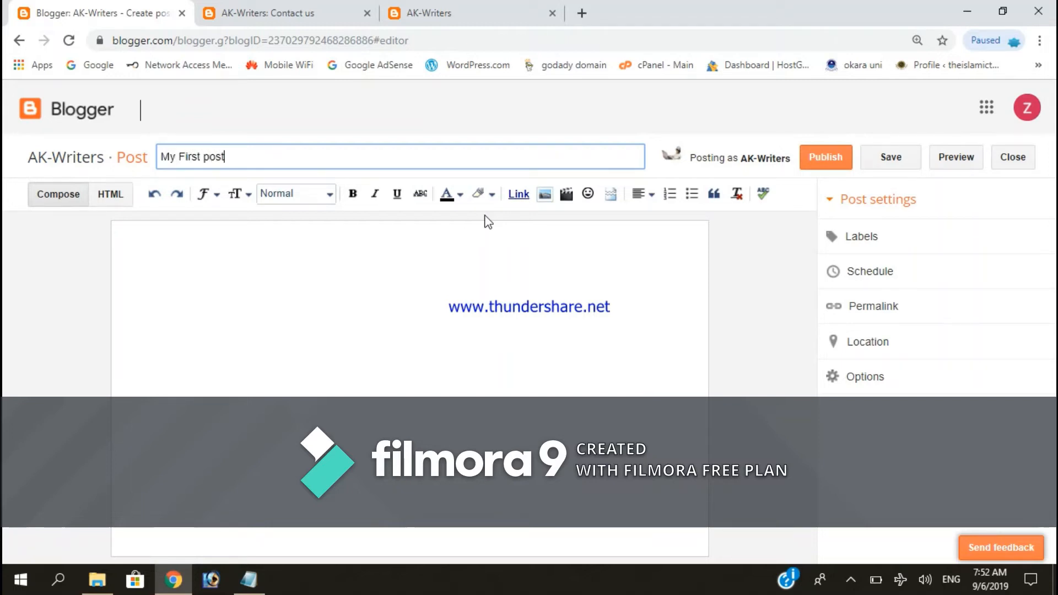
pyautogui.click(350, 311)
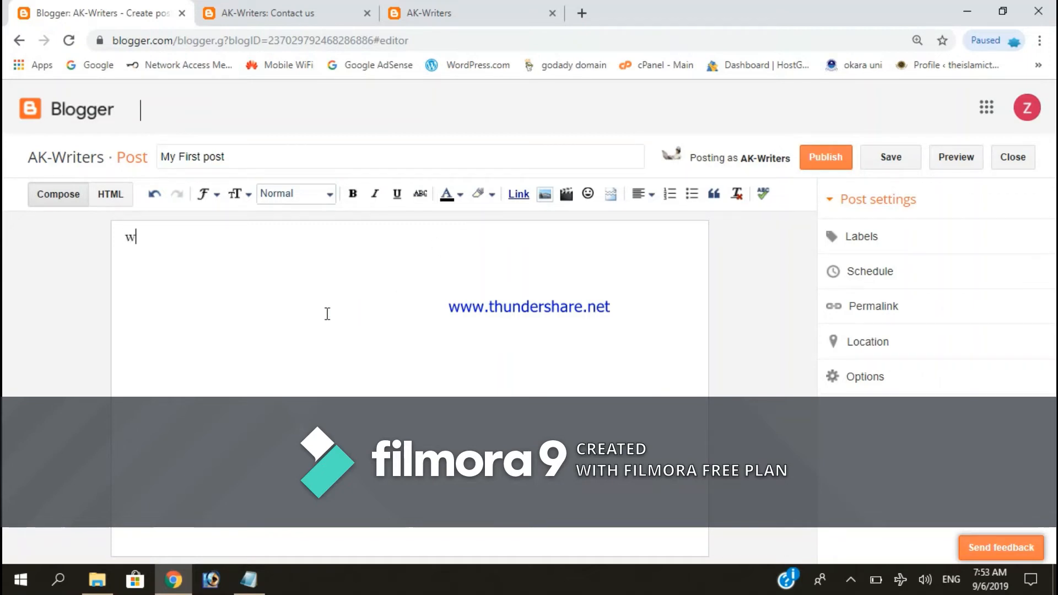
pyautogui.write('wellcome to my blog')
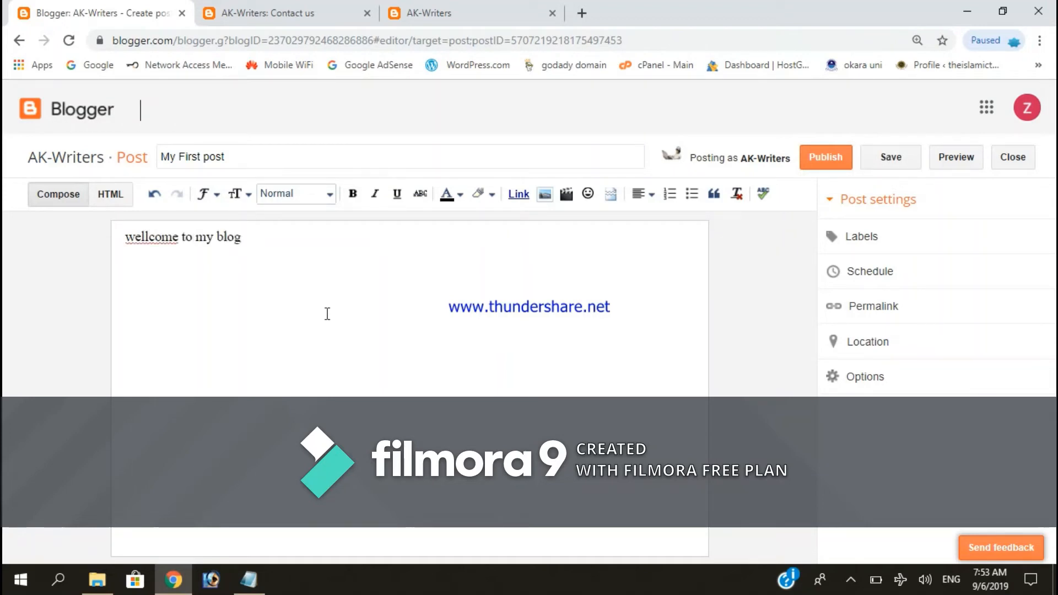
pyautogui.click(168, 249)
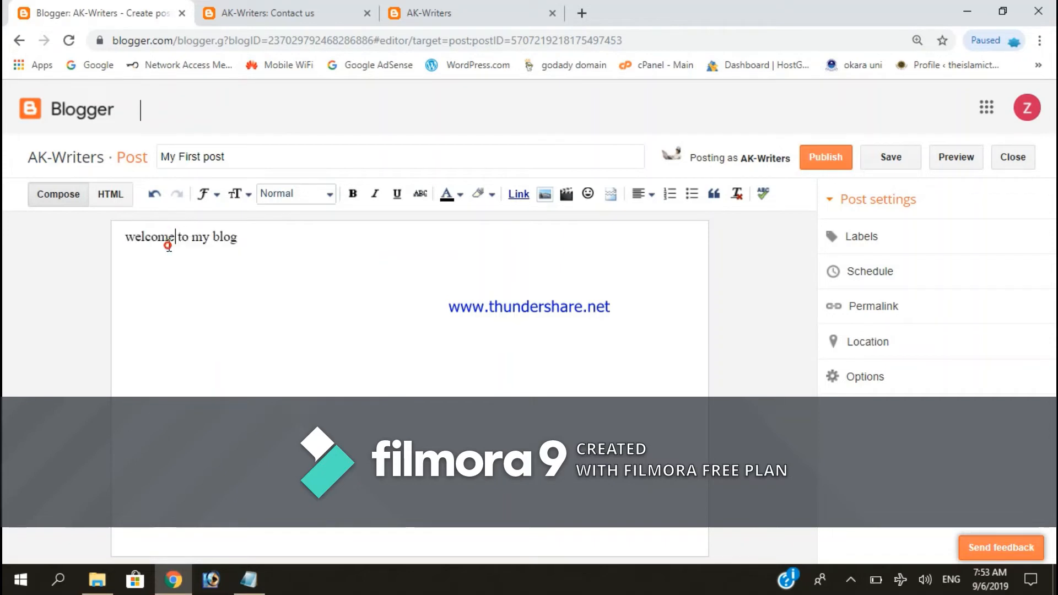
# - Try Subheading and Minor heading on the line "welcome to my blog", then format it as an underlined Heading
pyautogui.moveTo(260, 245); pyautogui.dragTo(97, 236)
pyautogui.click(317, 201)
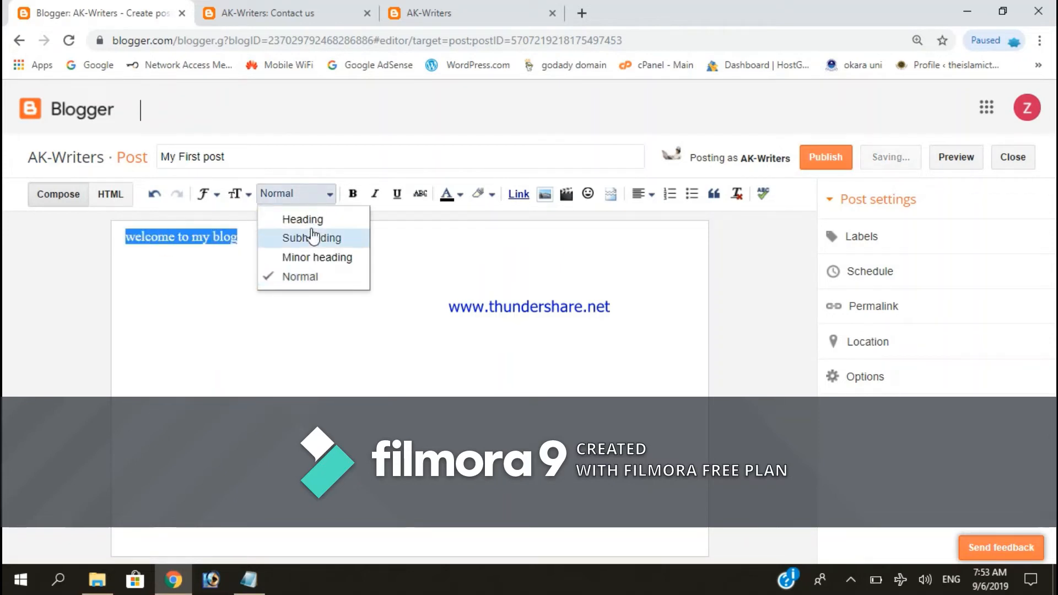
pyautogui.click(310, 238)
pyautogui.click(317, 194)
pyautogui.click(315, 263)
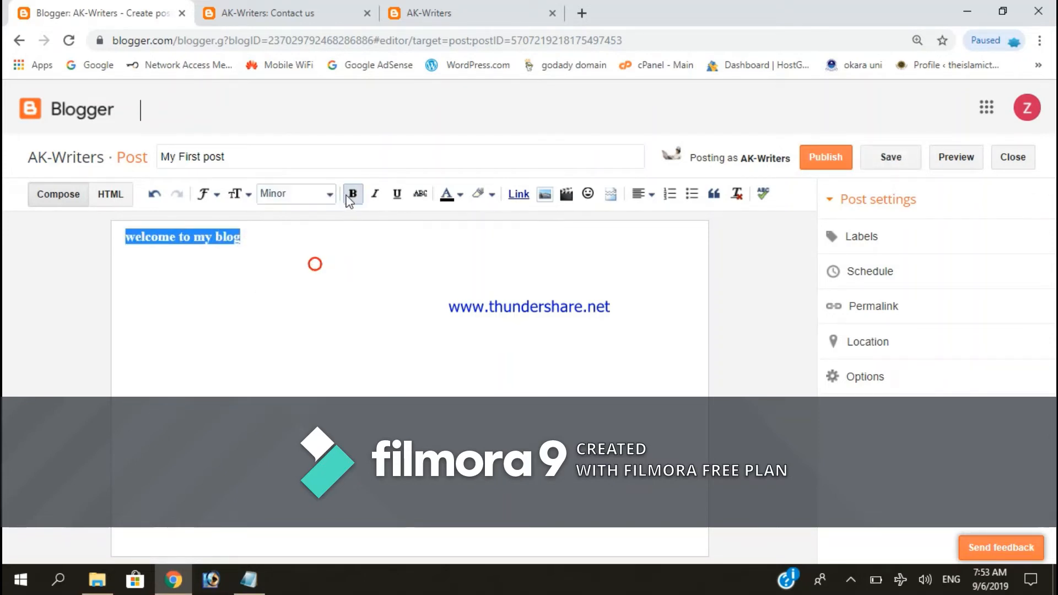
pyautogui.click(317, 194)
pyautogui.click(303, 219)
pyautogui.click(398, 194)
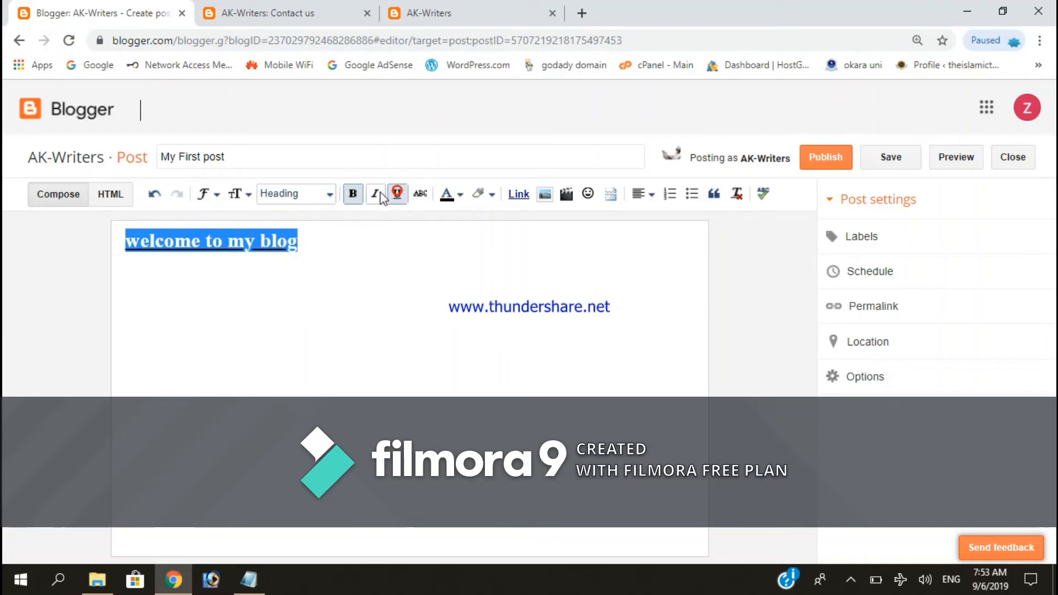
# - Try centered and justified alignment on the welcome heading, and leave it centered
pyautogui.click(643, 193)
pyautogui.click(648, 237)
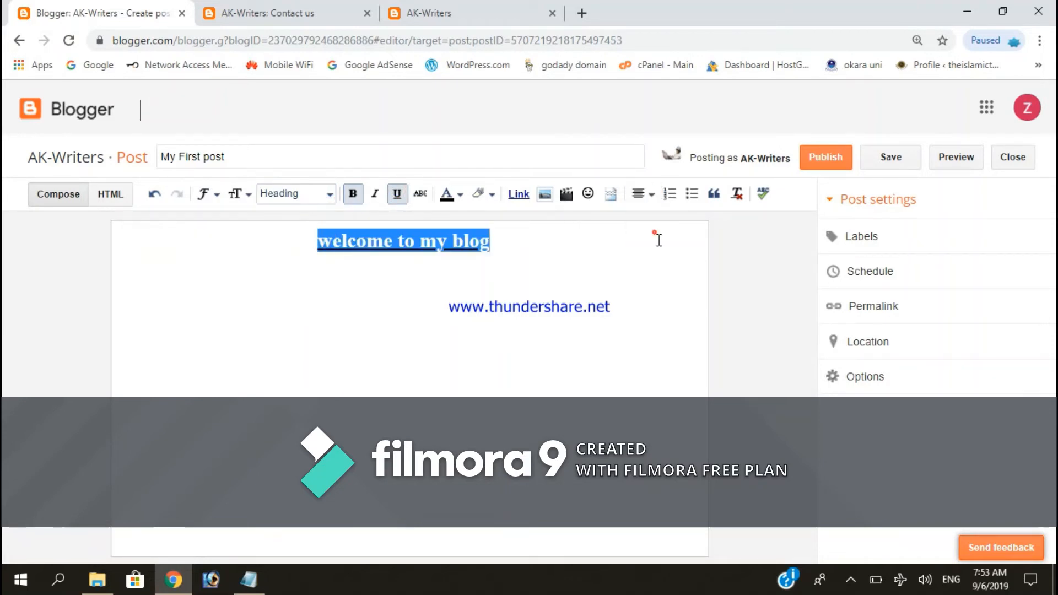
pyautogui.click(651, 194)
pyautogui.click(655, 280)
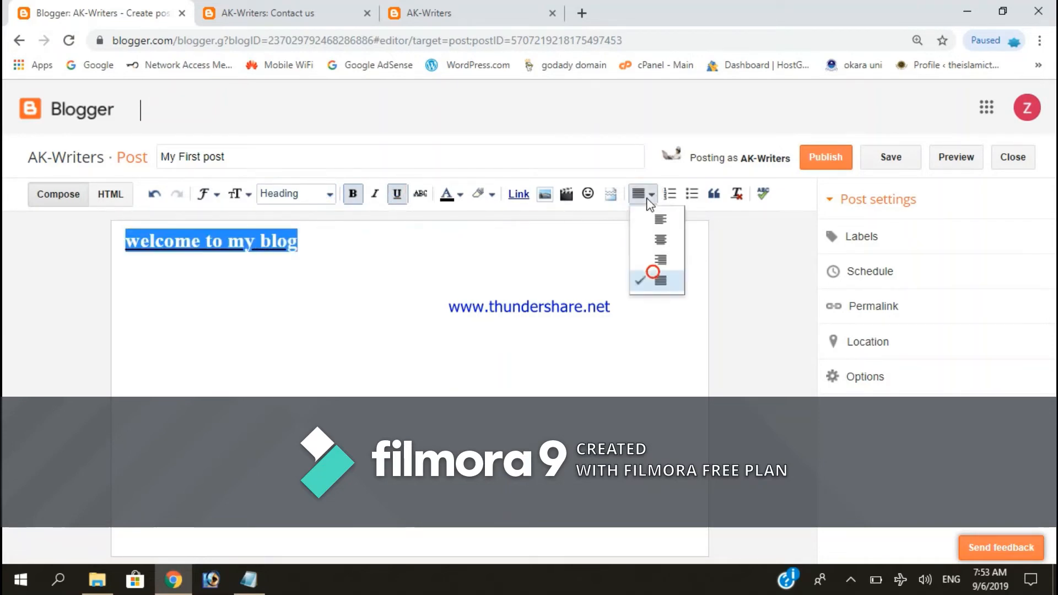
pyautogui.click(646, 194)
pyautogui.click(656, 240)
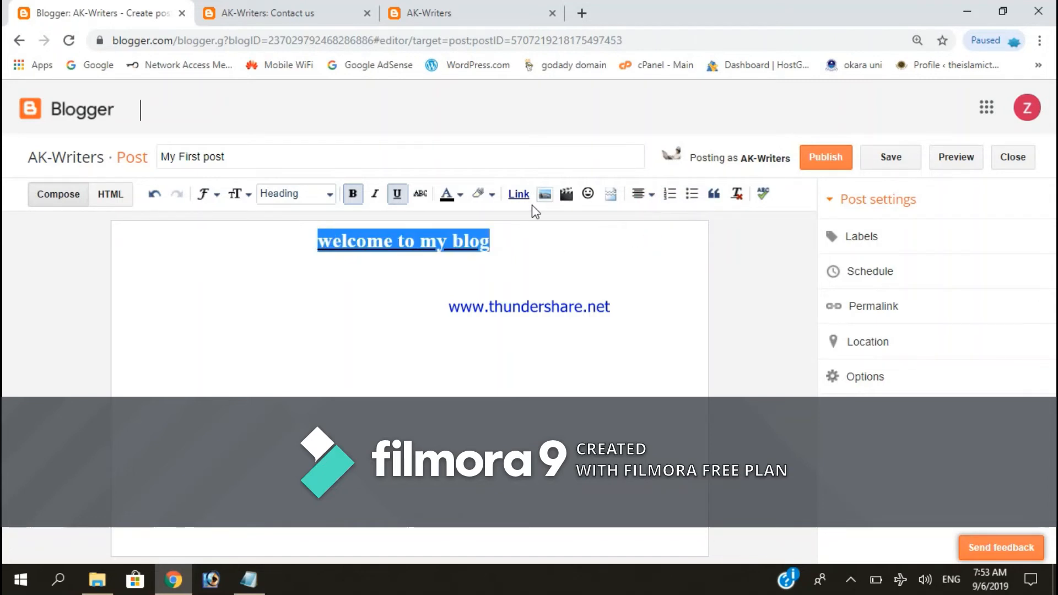
# - Upload the image child.png from the Desktop and insert it into the post
pyautogui.click(542, 197)
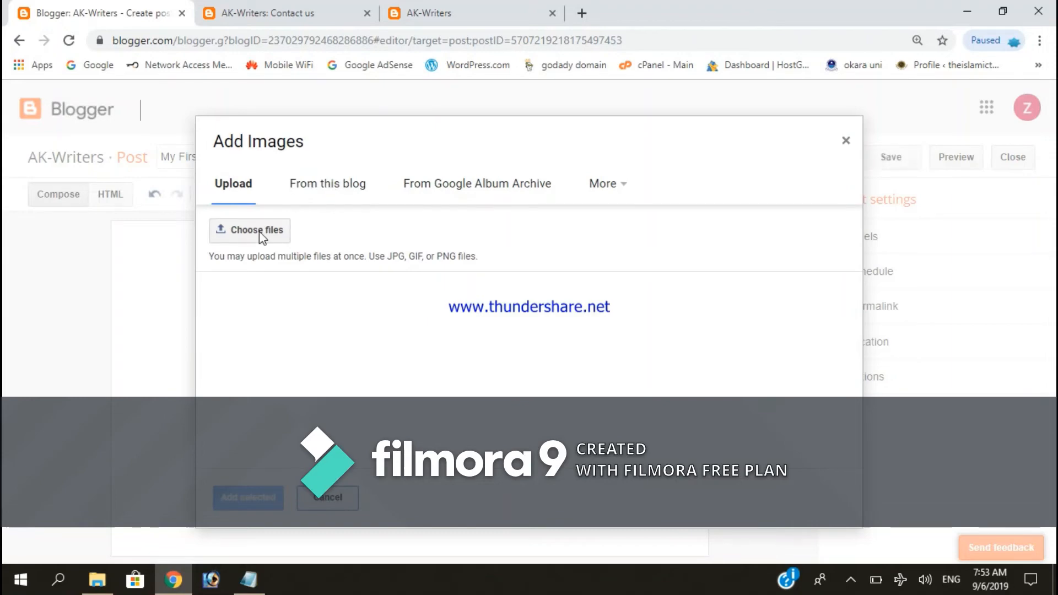
pyautogui.click(261, 231)
pyautogui.click(306, 136)
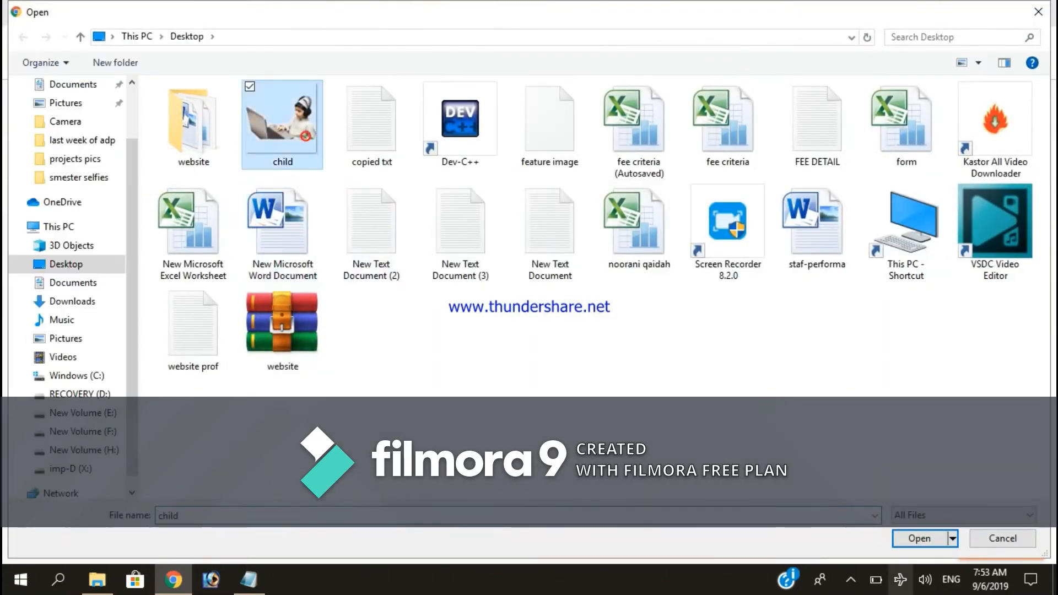
pyautogui.click(920, 539)
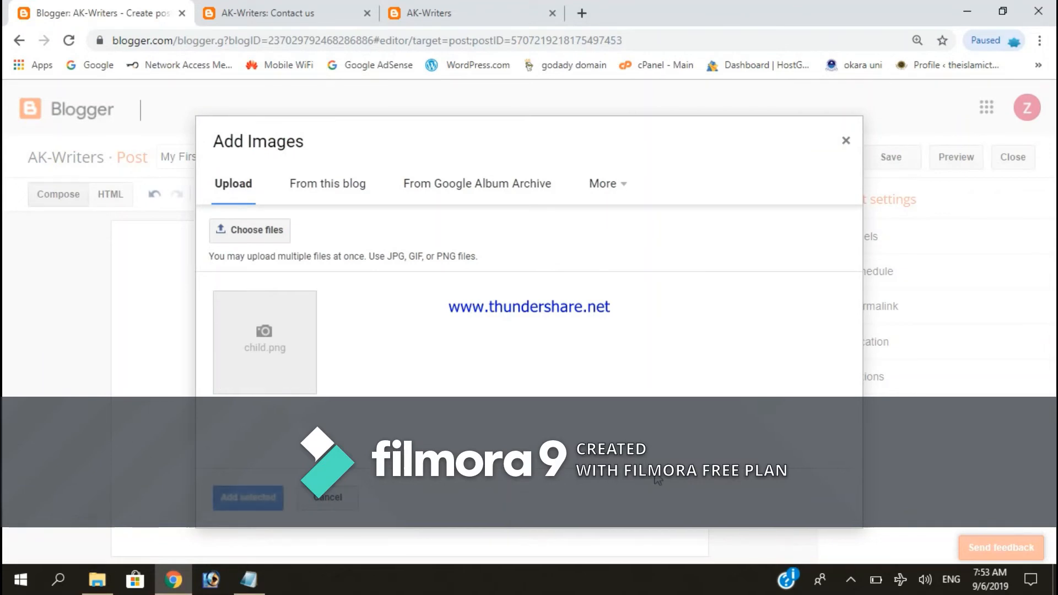
pyautogui.click(248, 498)
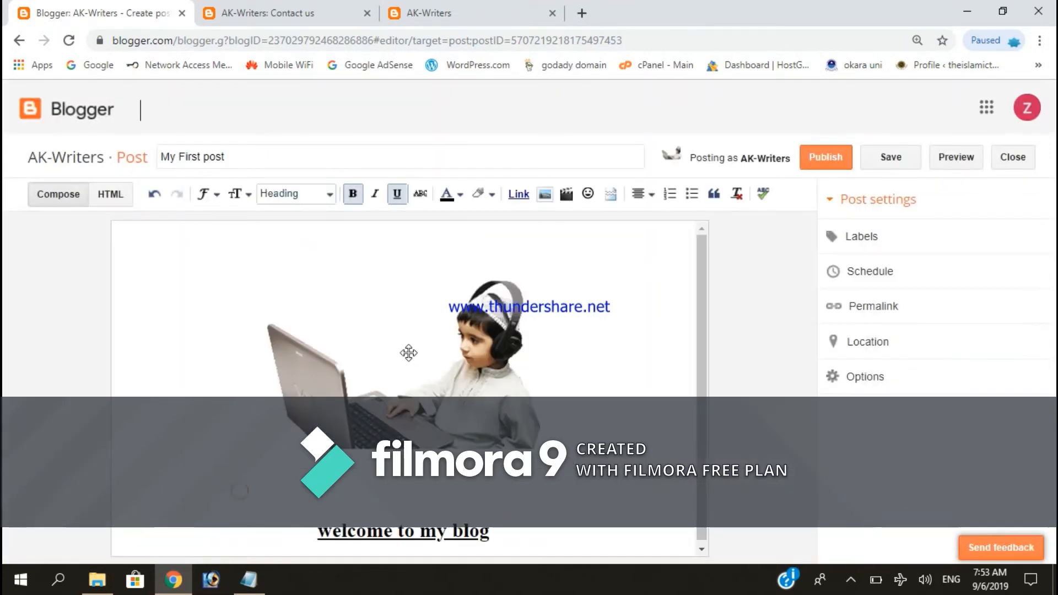
# - Move the inserted picture below the welcome heading and set its size to Large
pyautogui.click(420, 370)
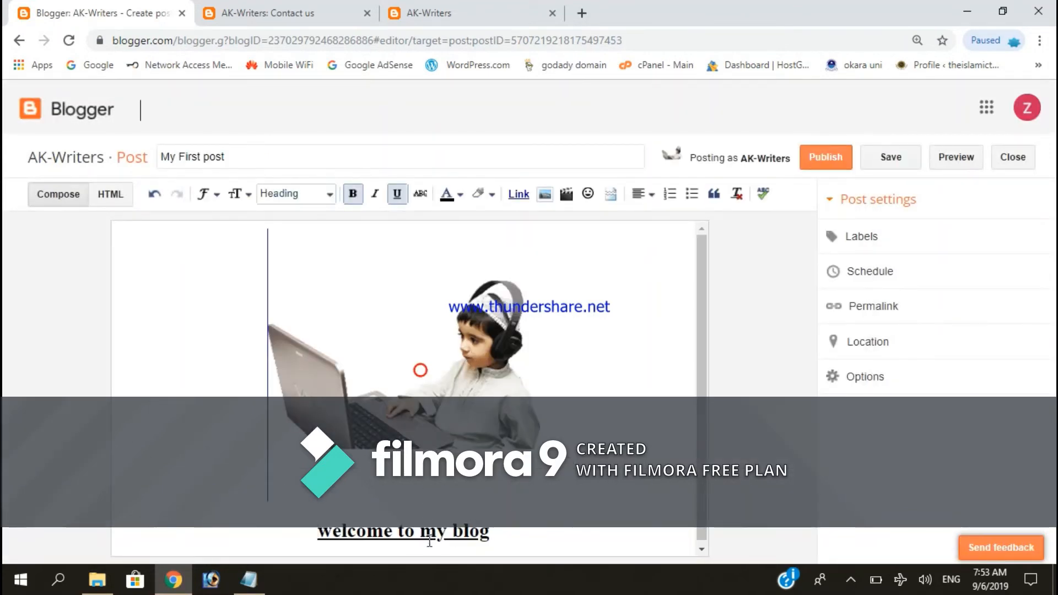
pyautogui.scroll(-2, 460, 397)
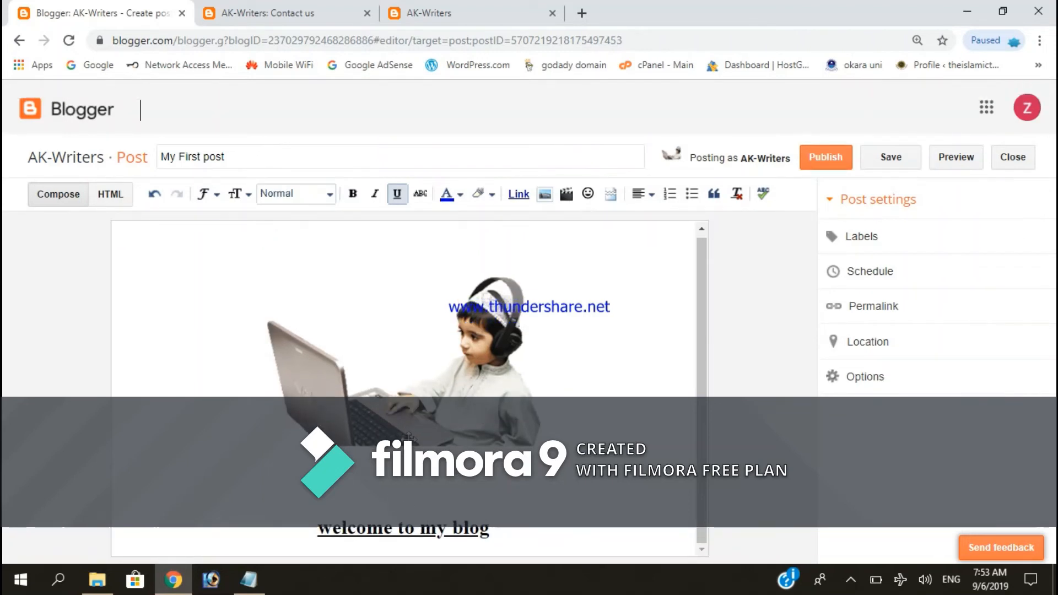
pyautogui.moveTo(413, 380); pyautogui.dragTo(326, 385)
pyautogui.click(343, 386)
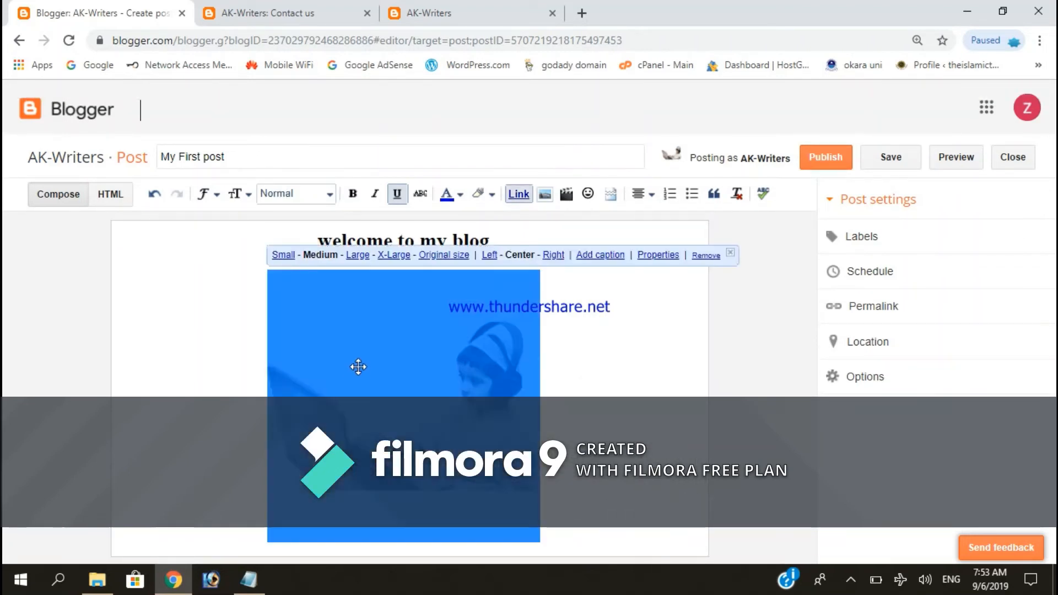
pyautogui.click(360, 256)
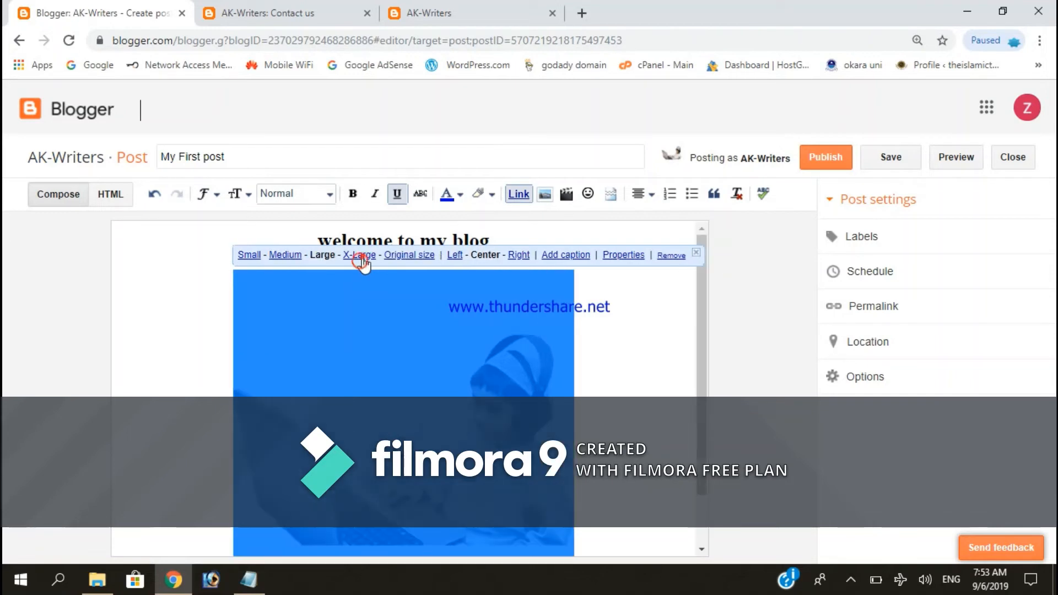
# - Try the picture at its original size, align it right, and set its size to X-Large
pyautogui.click(362, 258)
pyautogui.click(324, 258)
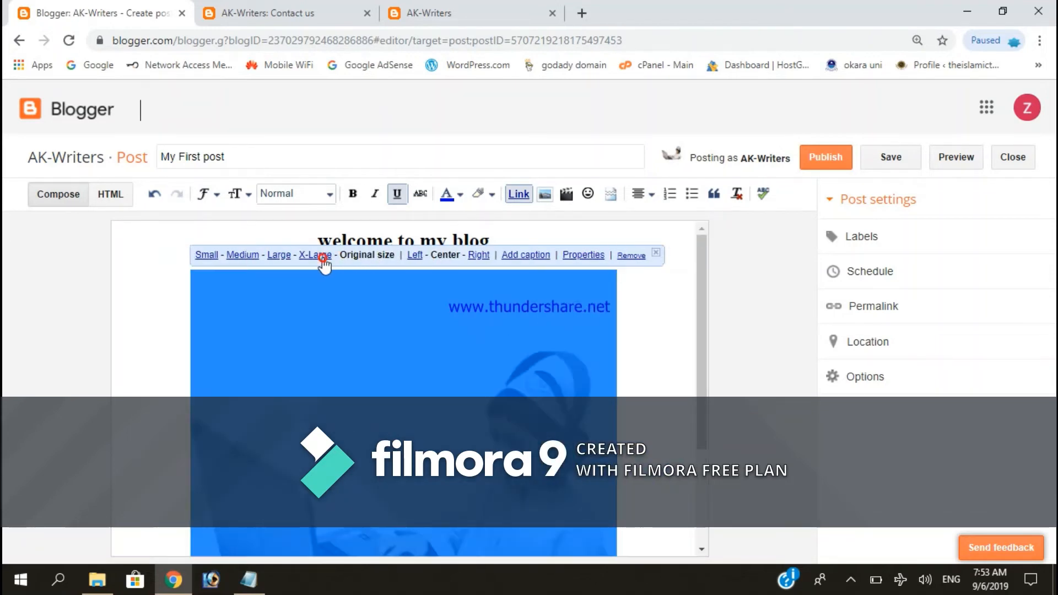
pyautogui.click(480, 257)
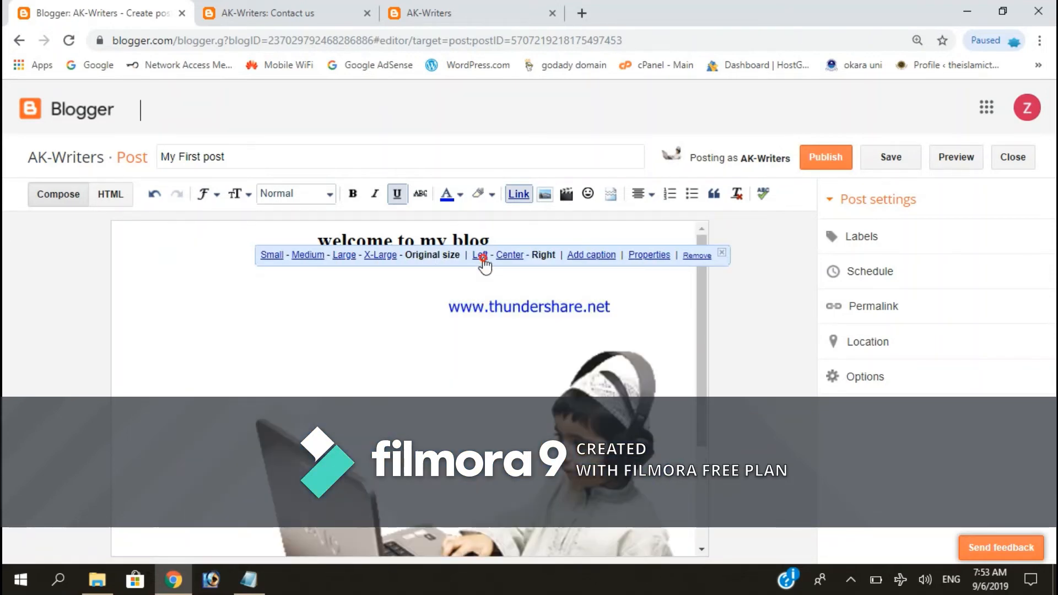
pyautogui.click(382, 258)
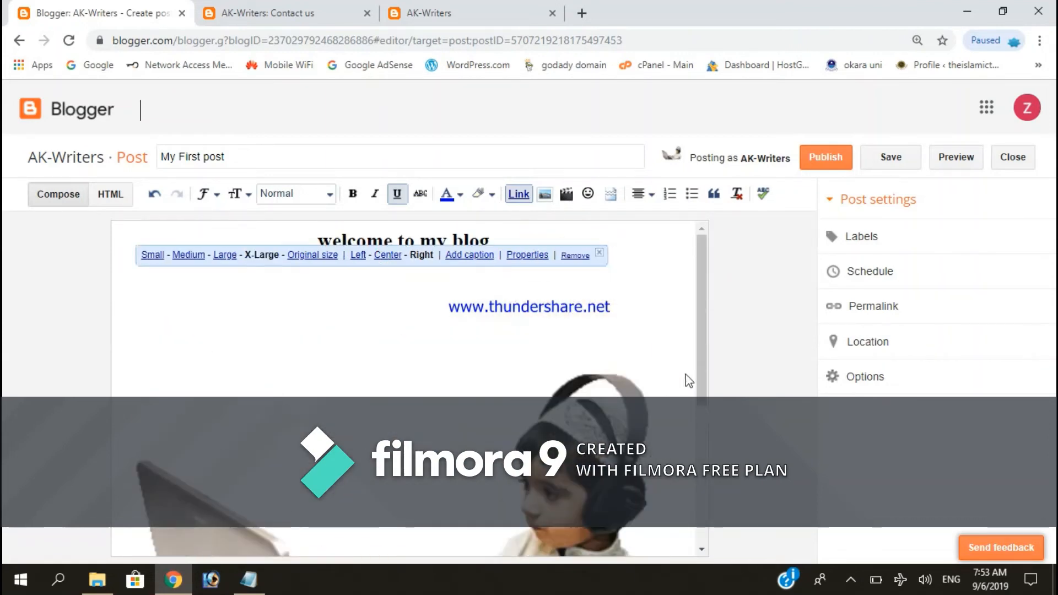
pyautogui.click(756, 281)
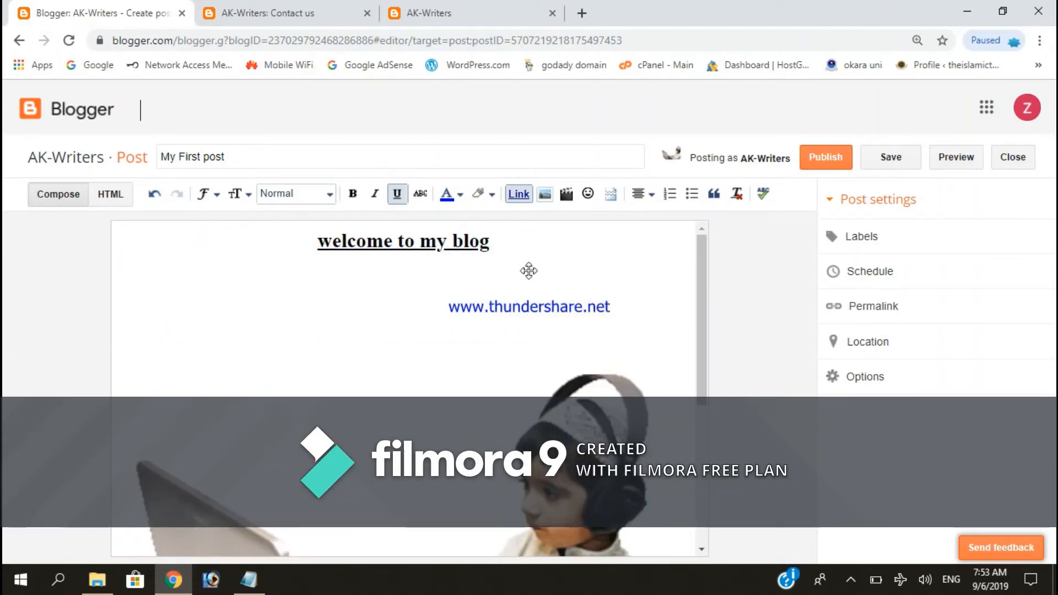
pyautogui.click(488, 241)
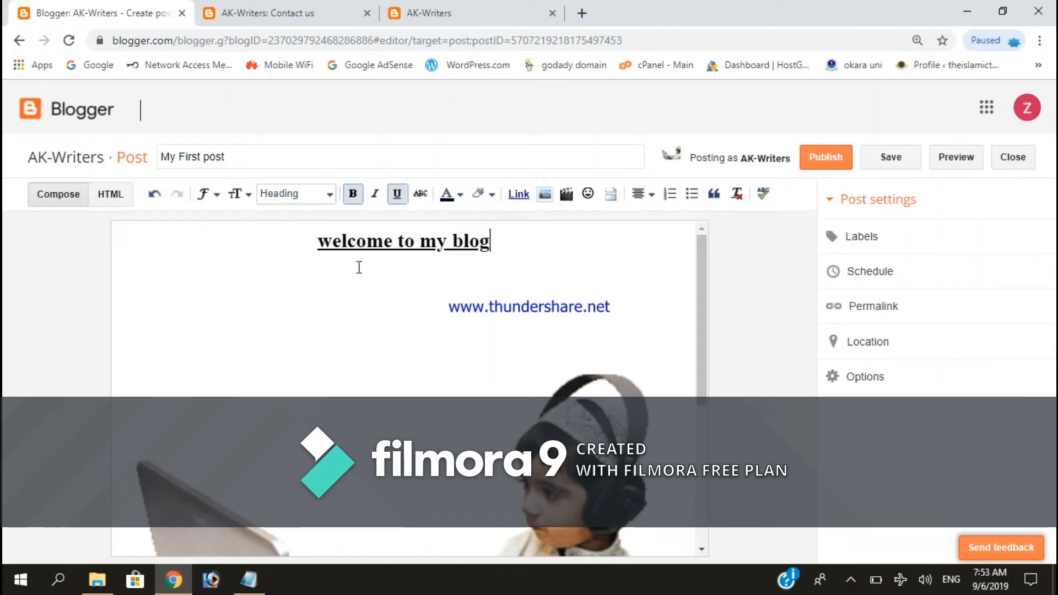
# - Publish "My First post" and reload the public AK-Writers blog to check the post
pyautogui.click(839, 161)
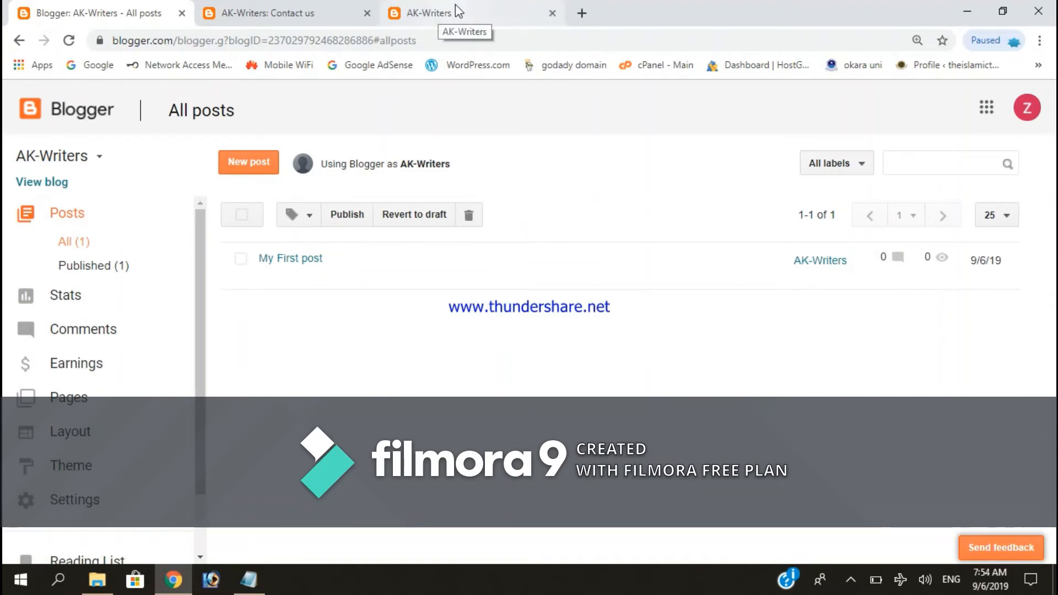
pyautogui.click(455, 5)
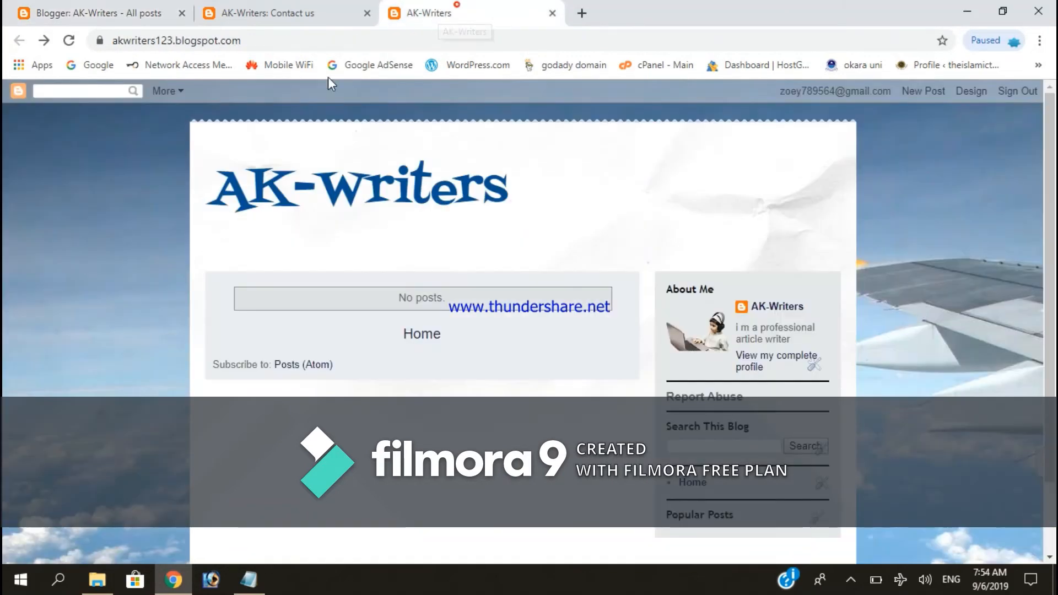
pyautogui.click(69, 41)
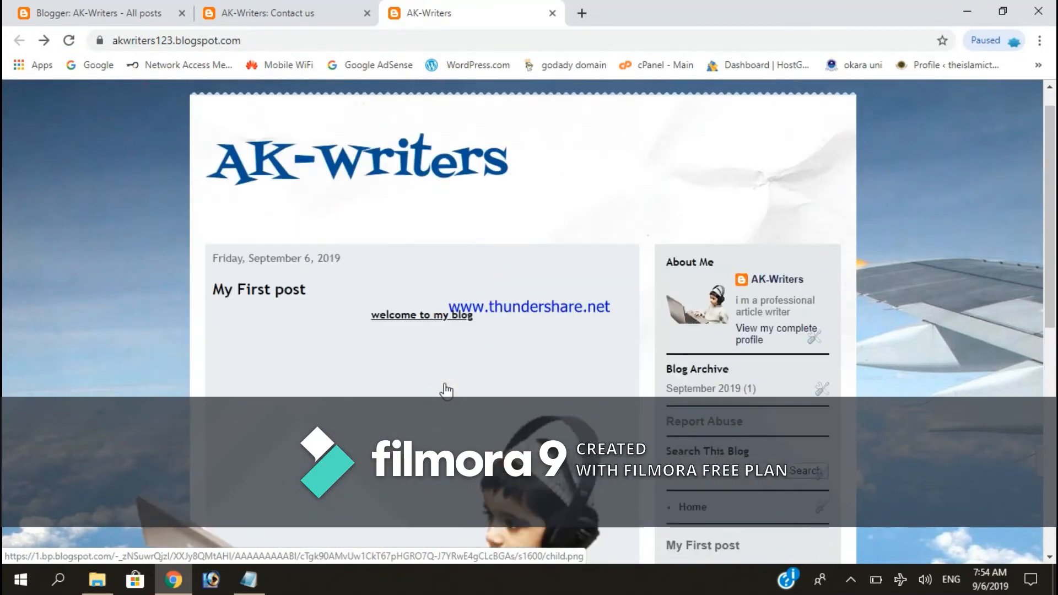
pyautogui.click(265, 13)
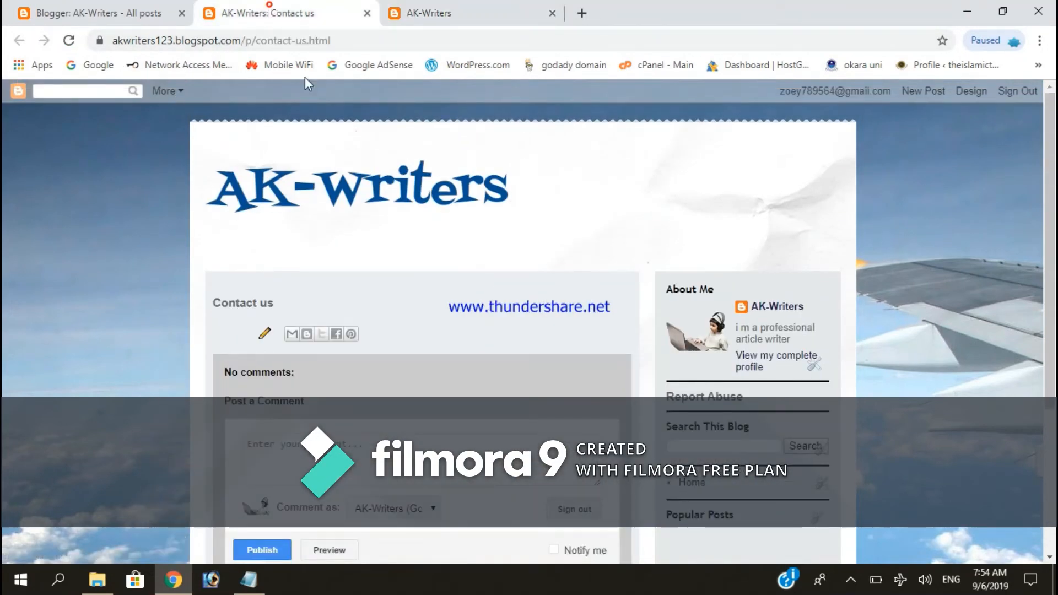
# - Reopen "My First post" for editing, try the picture at Large and Medium, set it to Original size, and update the post
pyautogui.click(97, 11)
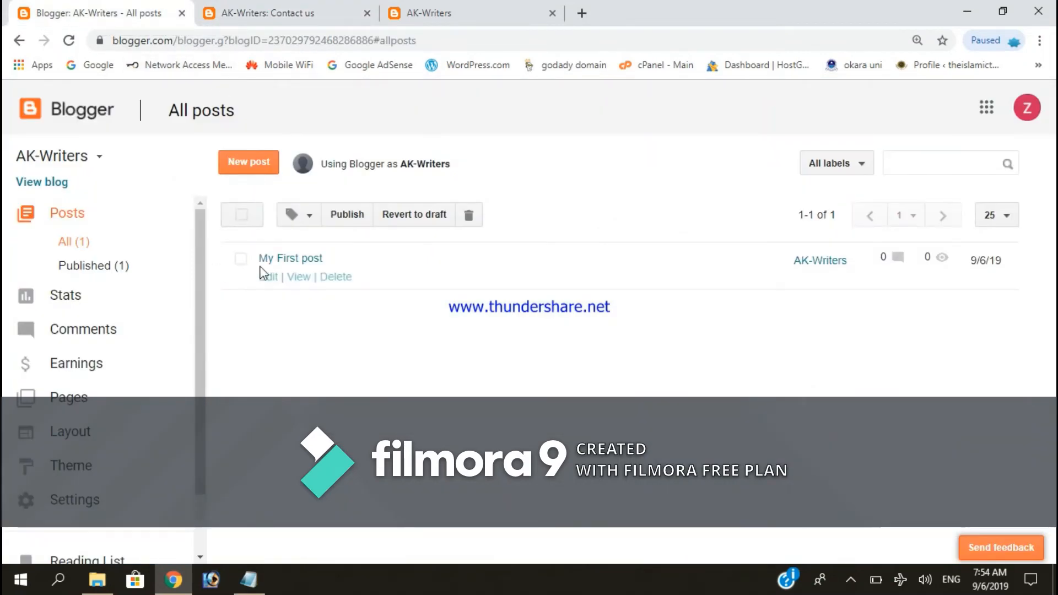
pyautogui.click(265, 278)
pyautogui.click(440, 475)
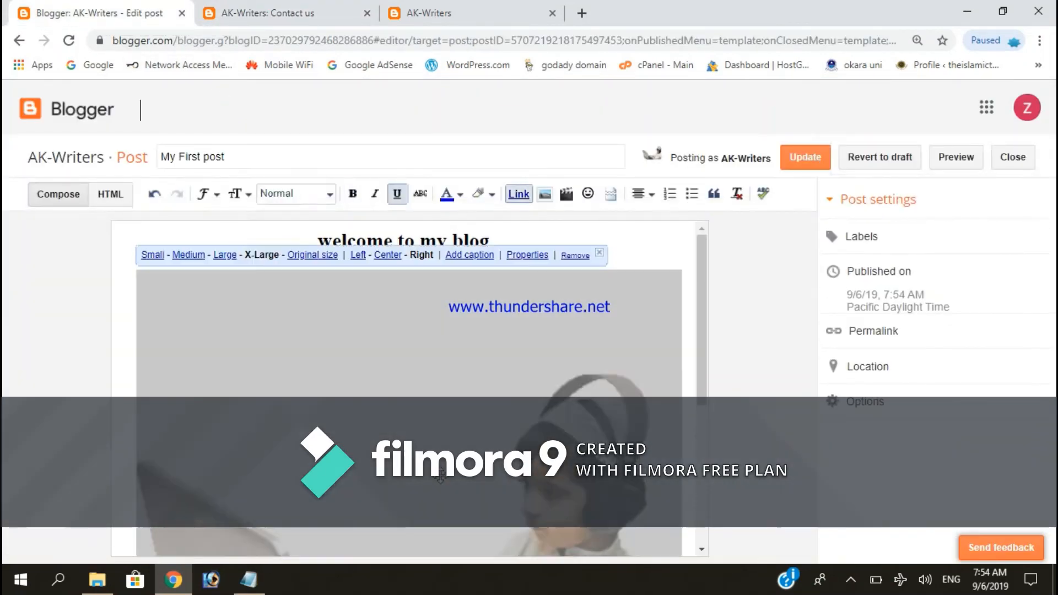
pyautogui.click(225, 256)
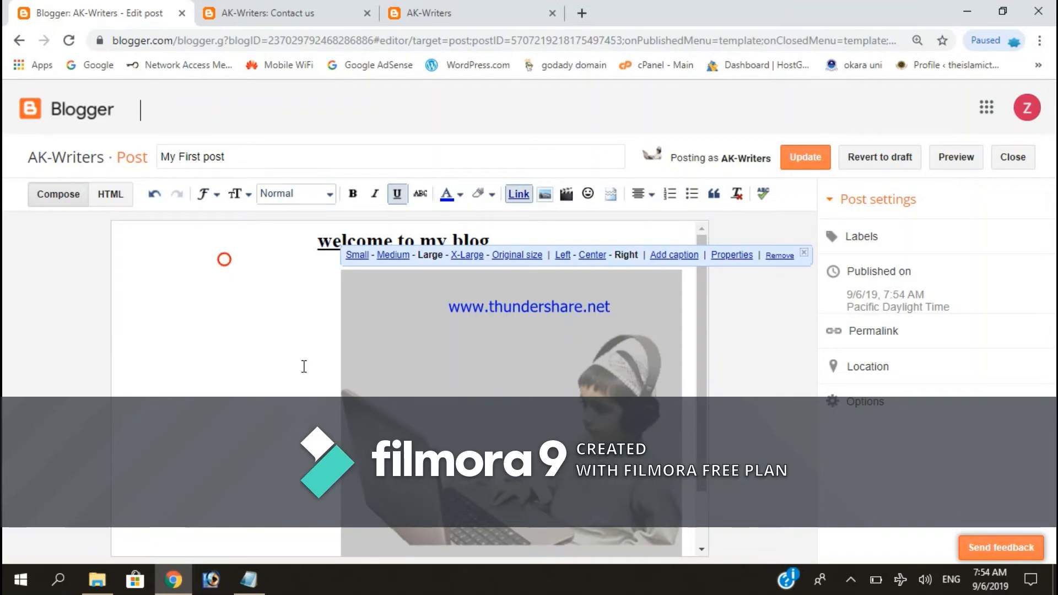
pyautogui.click(388, 253)
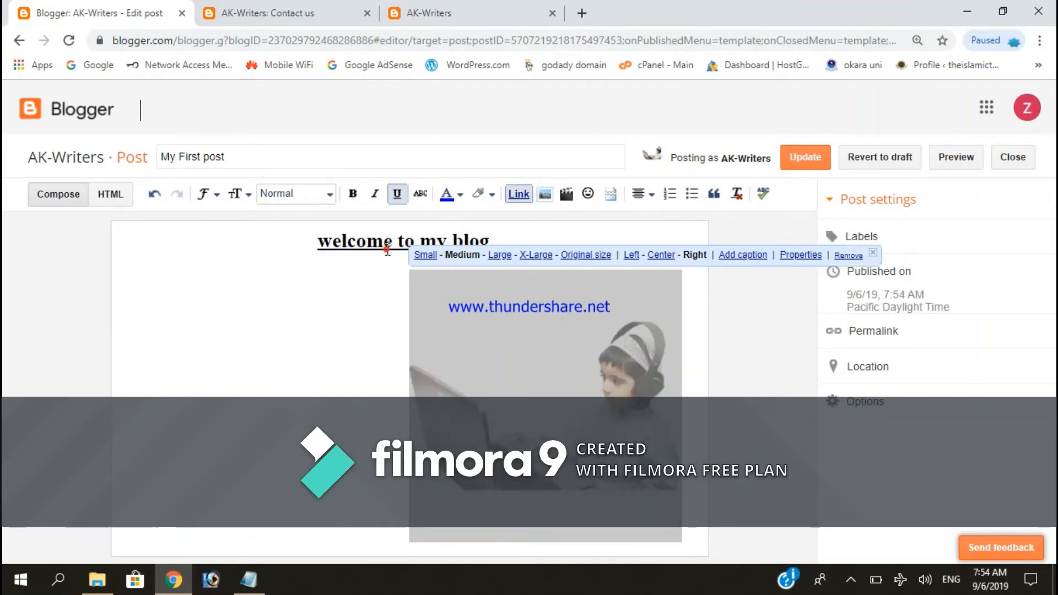
pyautogui.click(604, 257)
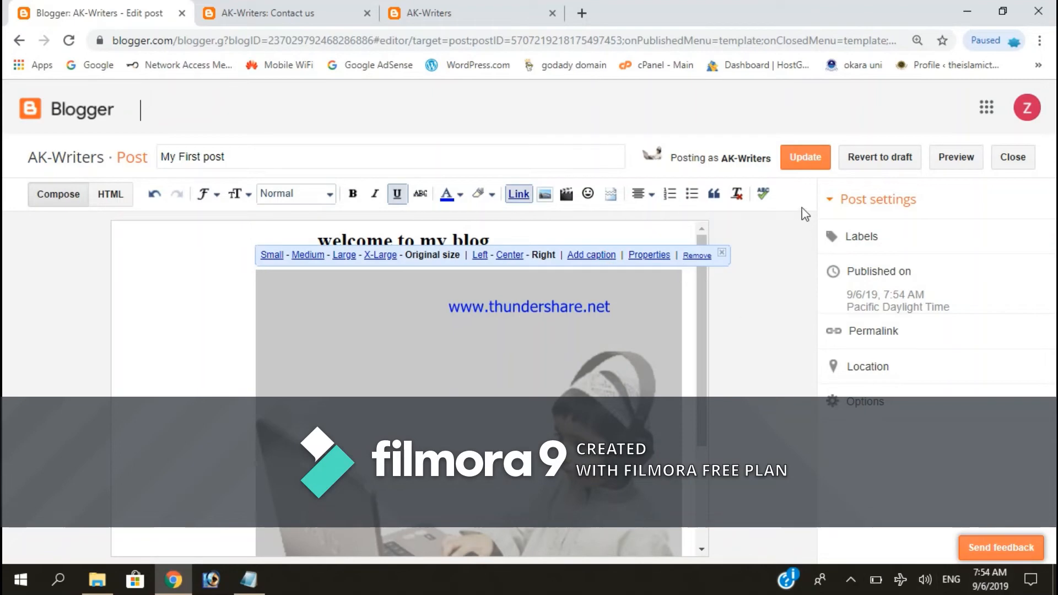
pyautogui.click(805, 158)
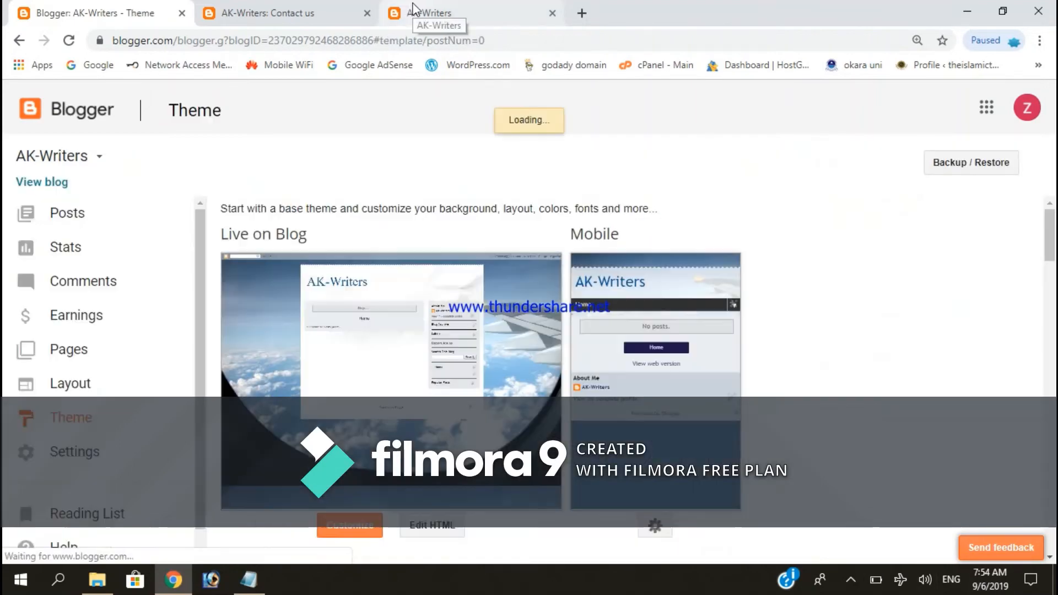
# - Reload the public AK-Writers blog and examine the picture in the updated post
pyautogui.click(413, 8)
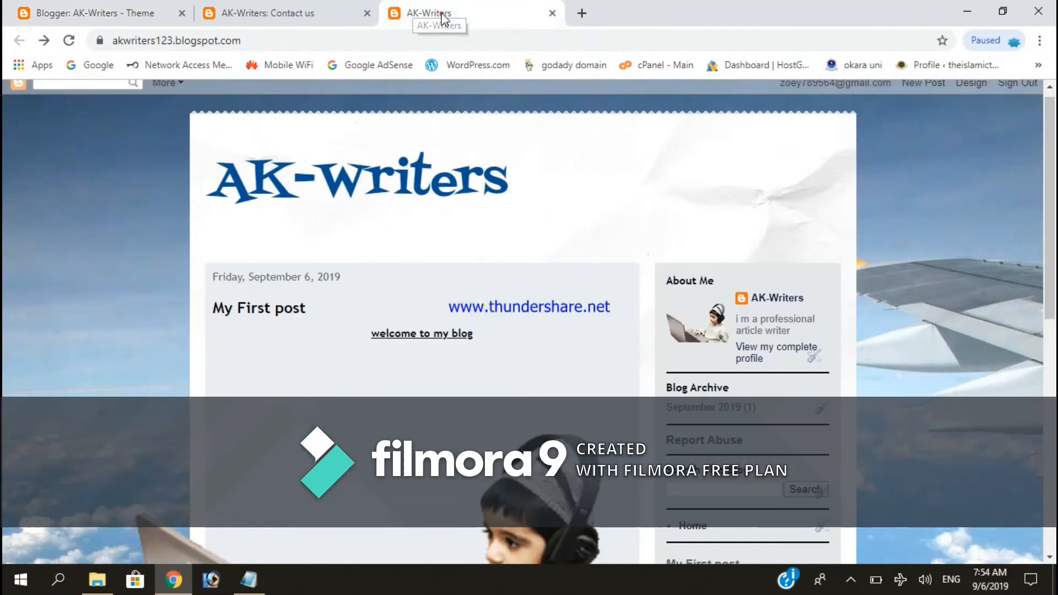
pyautogui.click(69, 40)
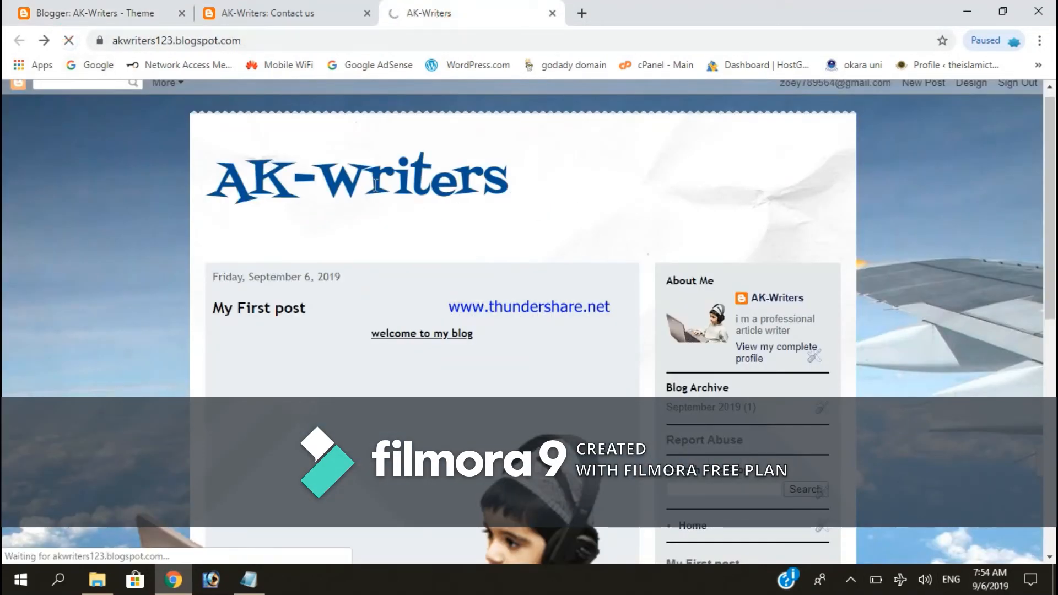
pyautogui.scroll(-6, 409, 230)
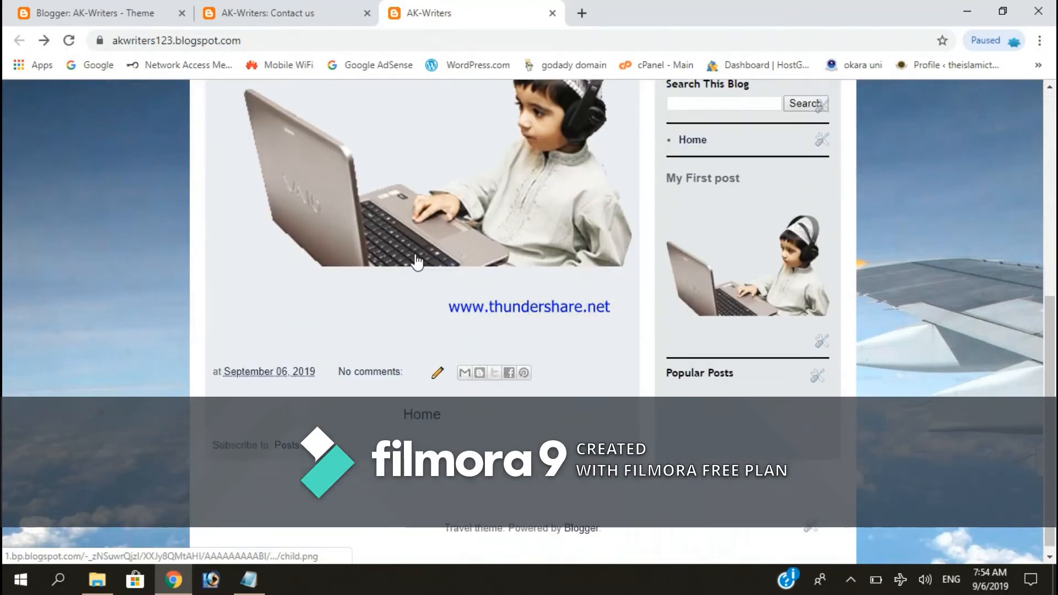
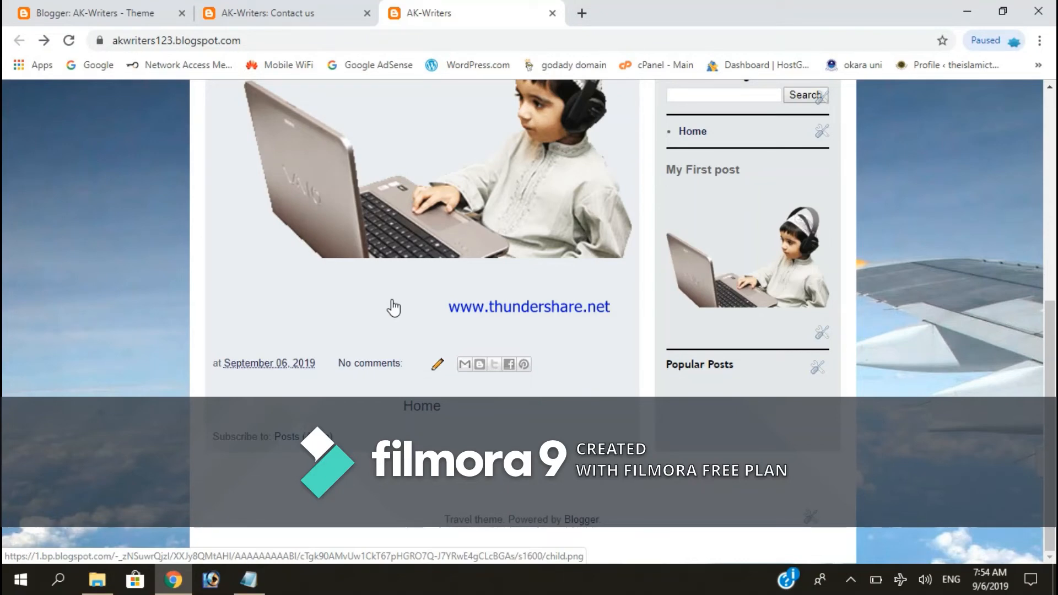
# - Look through the open blog pages and close the public Contact us page
pyautogui.click(282, 11)
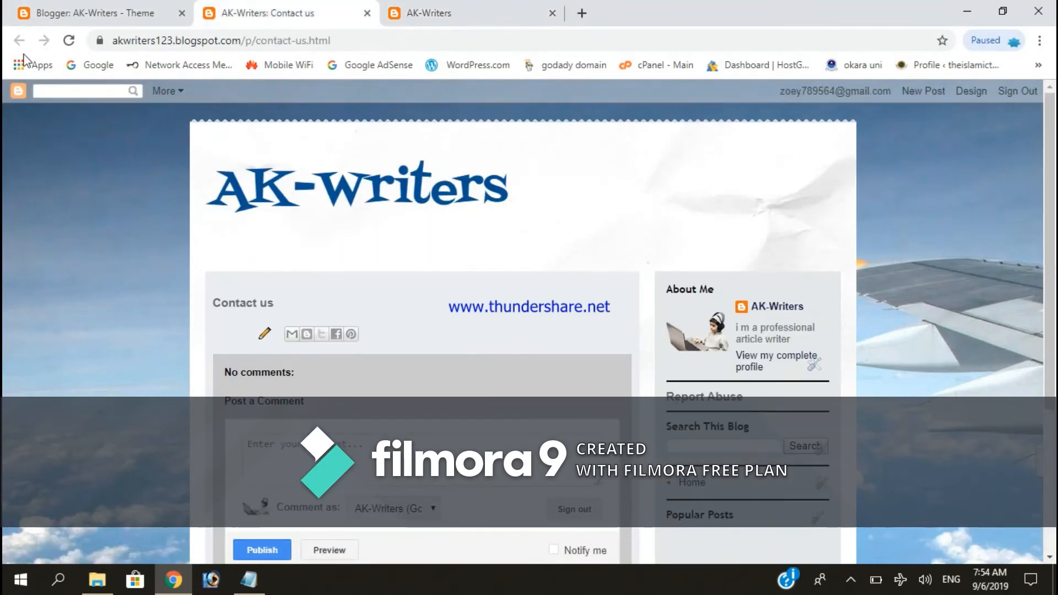
pyautogui.click(63, 14)
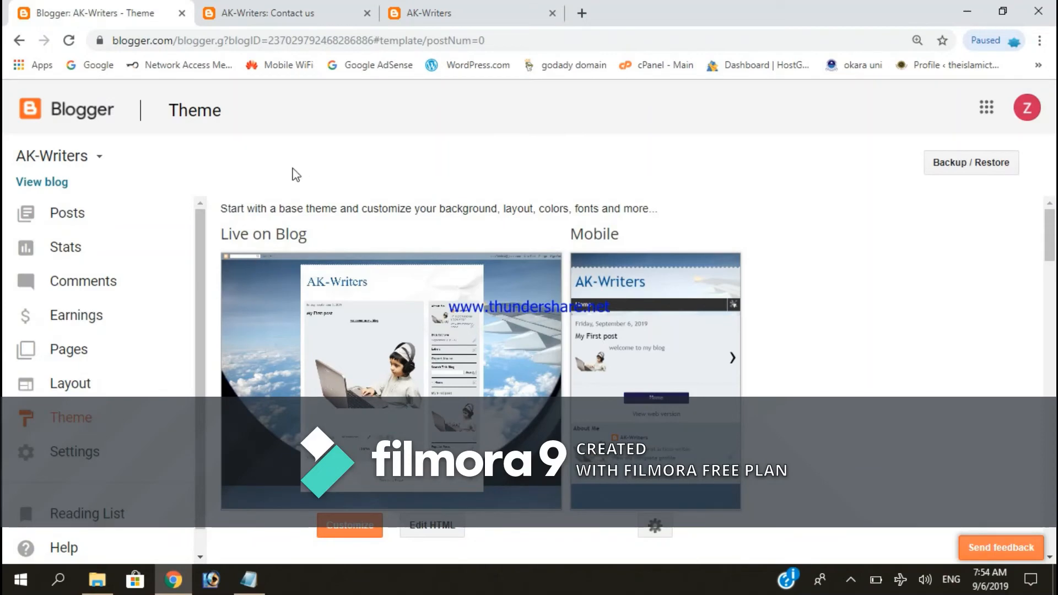
pyautogui.click(256, 2)
pyautogui.click(467, 5)
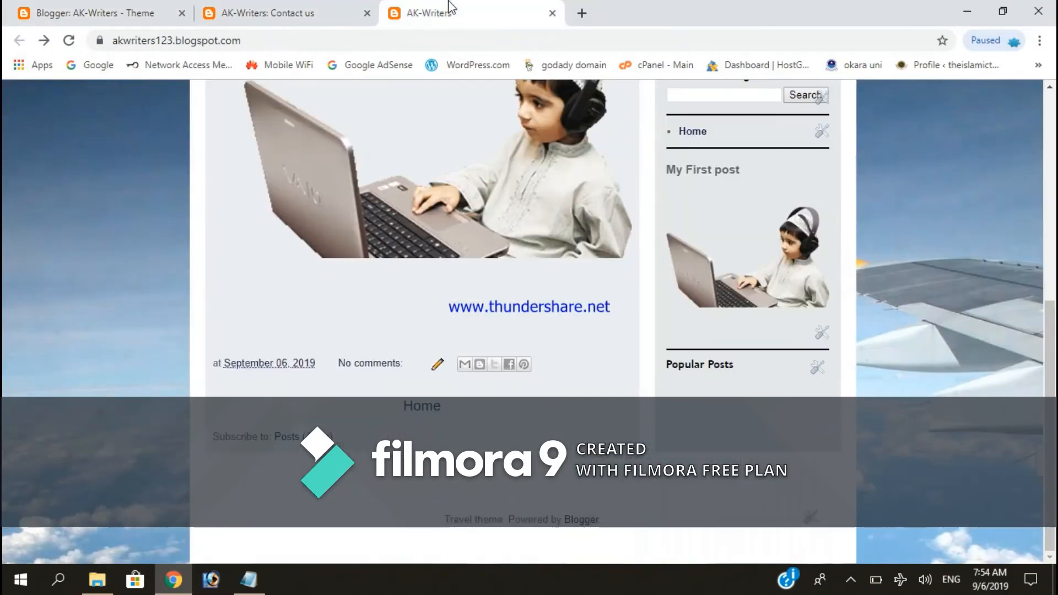
pyautogui.click(313, 4)
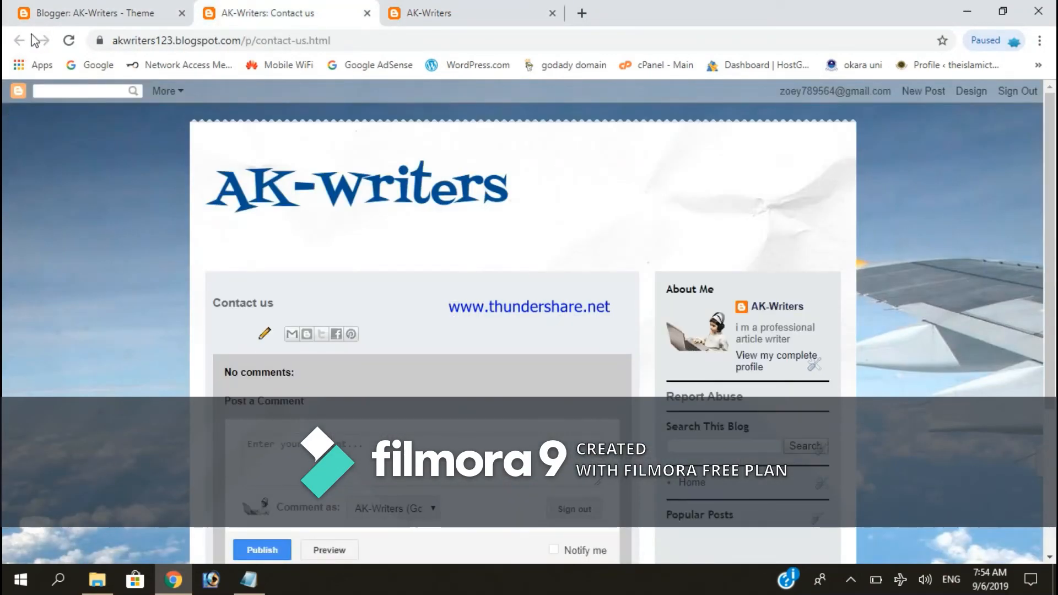
pyautogui.click(367, 13)
# - Create a new post from the blog's posts list and title it "MY Popular articles", correcting the title's spelling
pyautogui.click(111, 13)
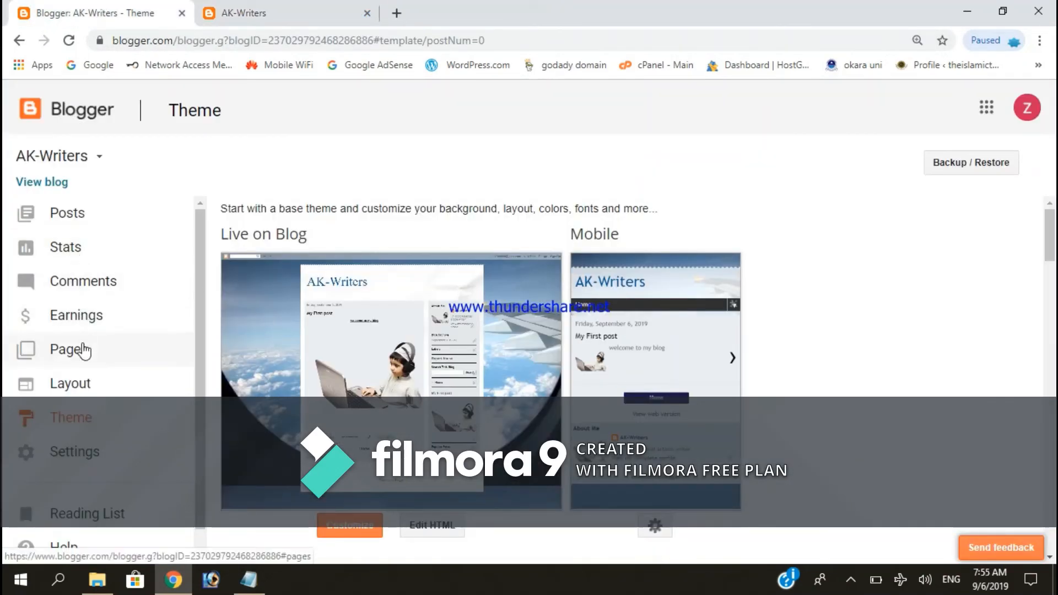
pyautogui.click(75, 216)
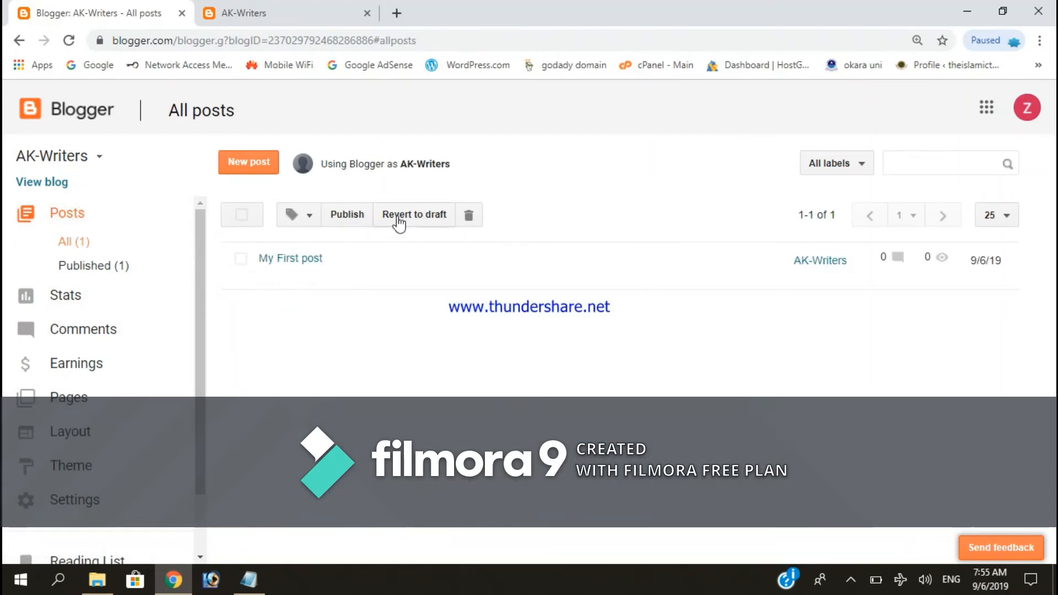
pyautogui.click(300, 216)
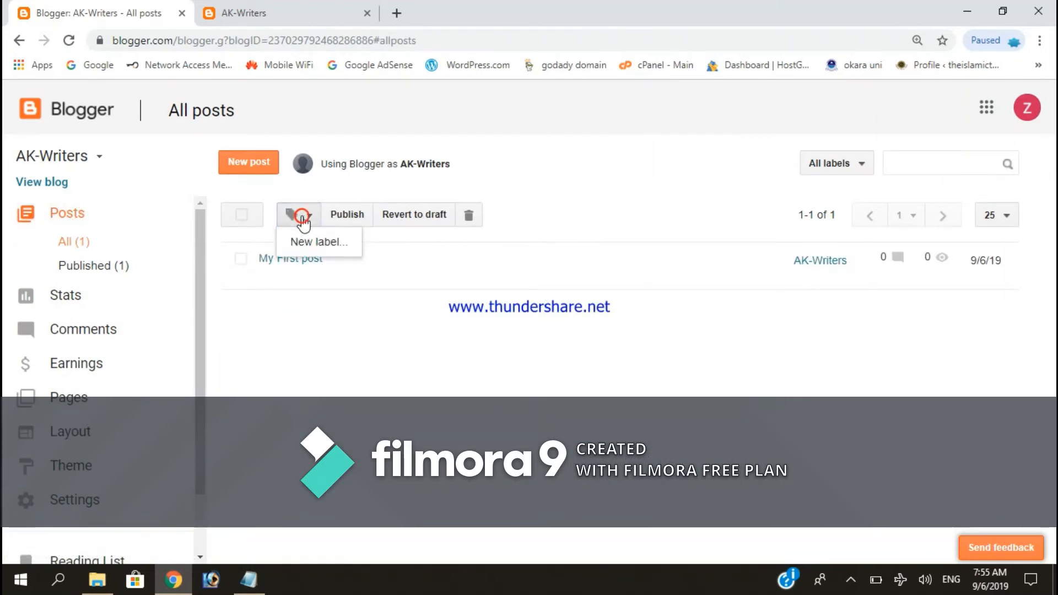
pyautogui.click(257, 172)
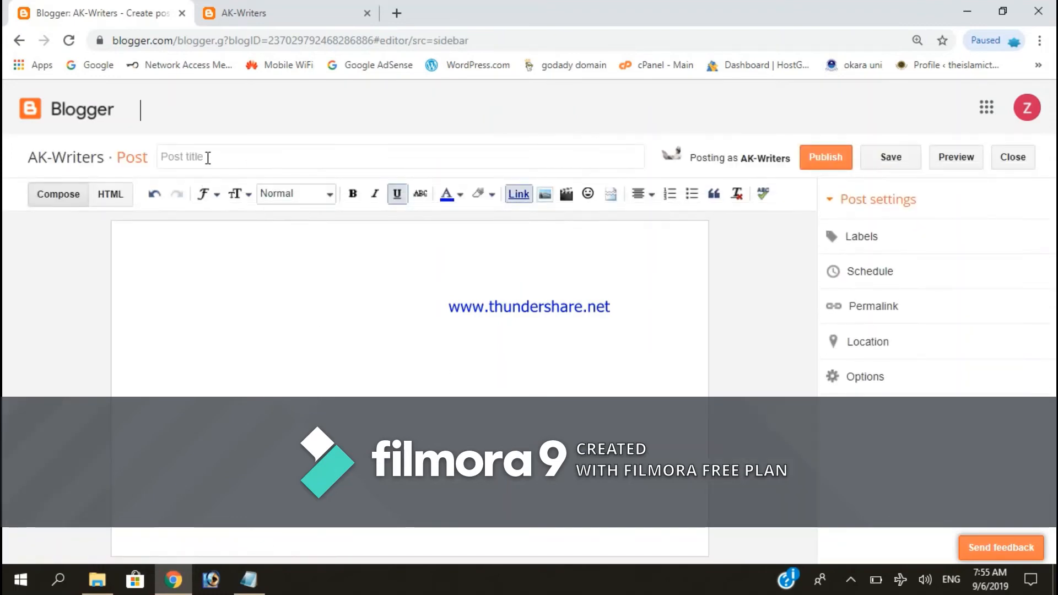
pyautogui.click(206, 158)
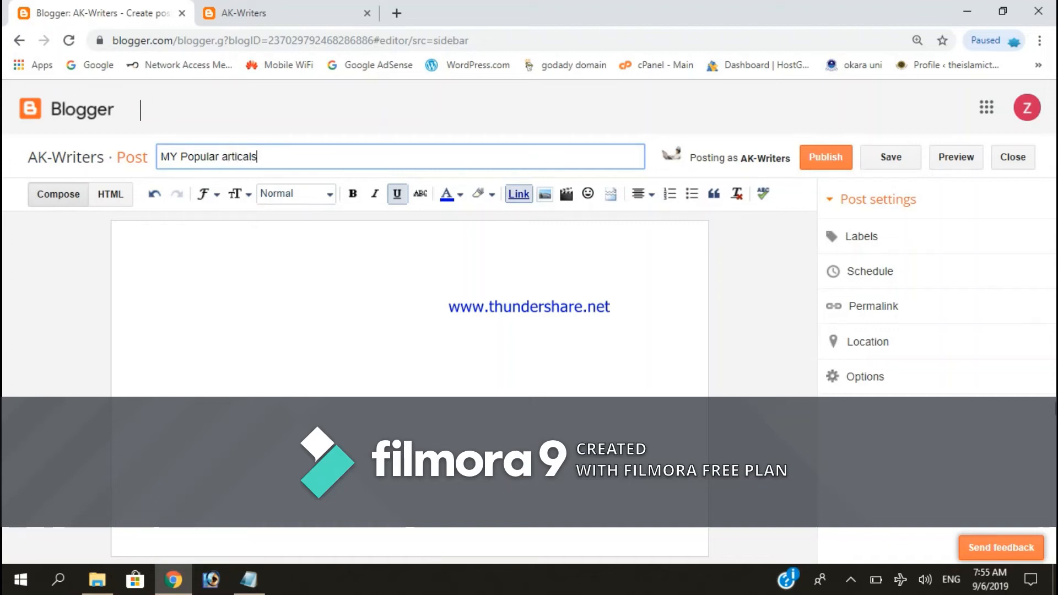
pyautogui.doubleClick(241, 157)
pyautogui.rightClick(241, 158)
pyautogui.click(302, 173)
# - Write the opening line "Here's a list of my most popular articles:" in the post body, correcting the spelling of "articles"
pyautogui.click(210, 261)
pyautogui.write('H')
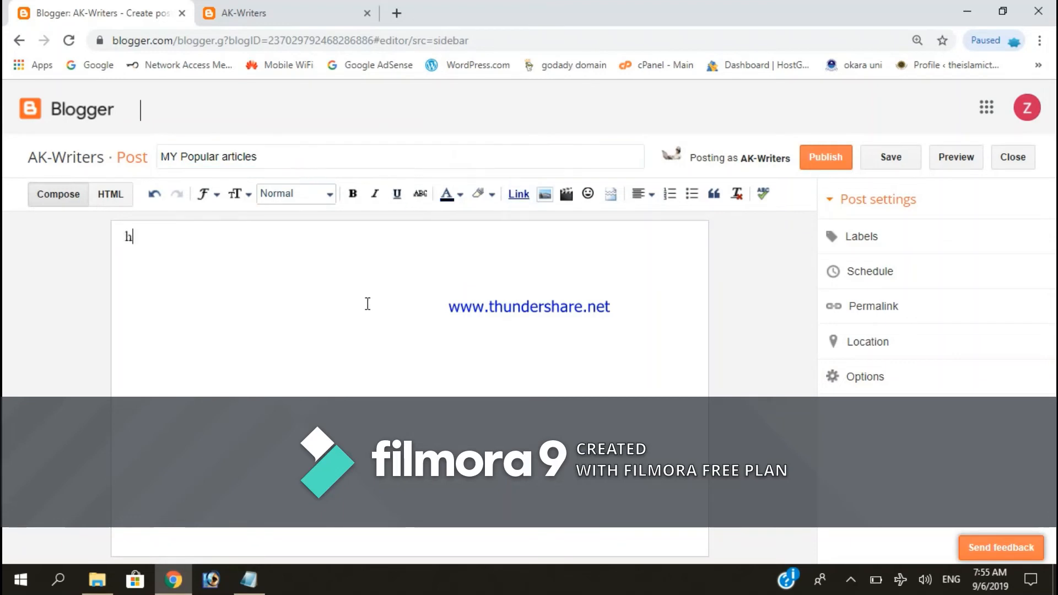
pyautogui.write('ere')
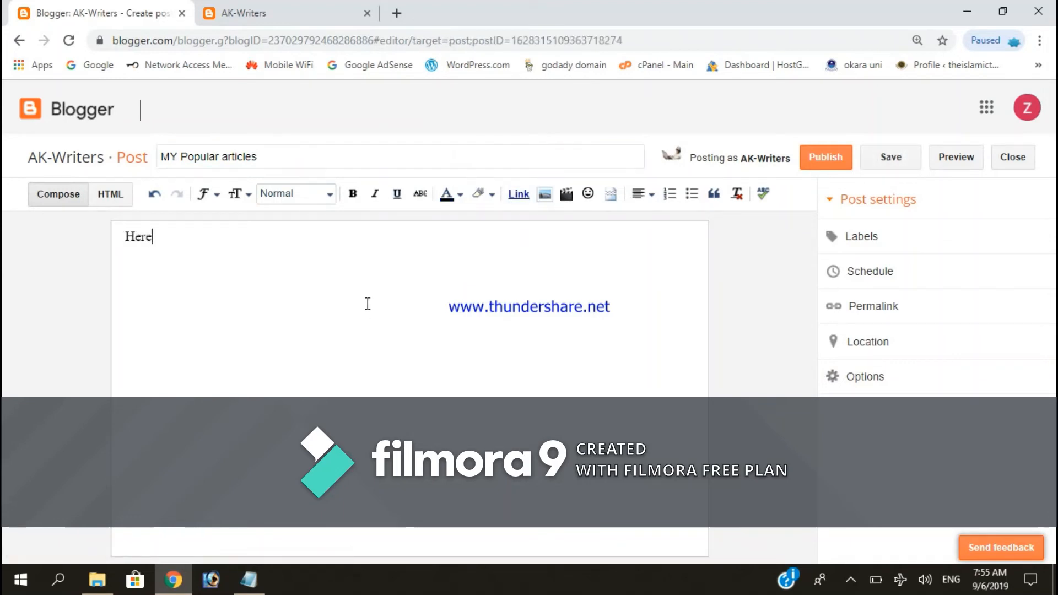
pyautogui.write("'s a list of my ")
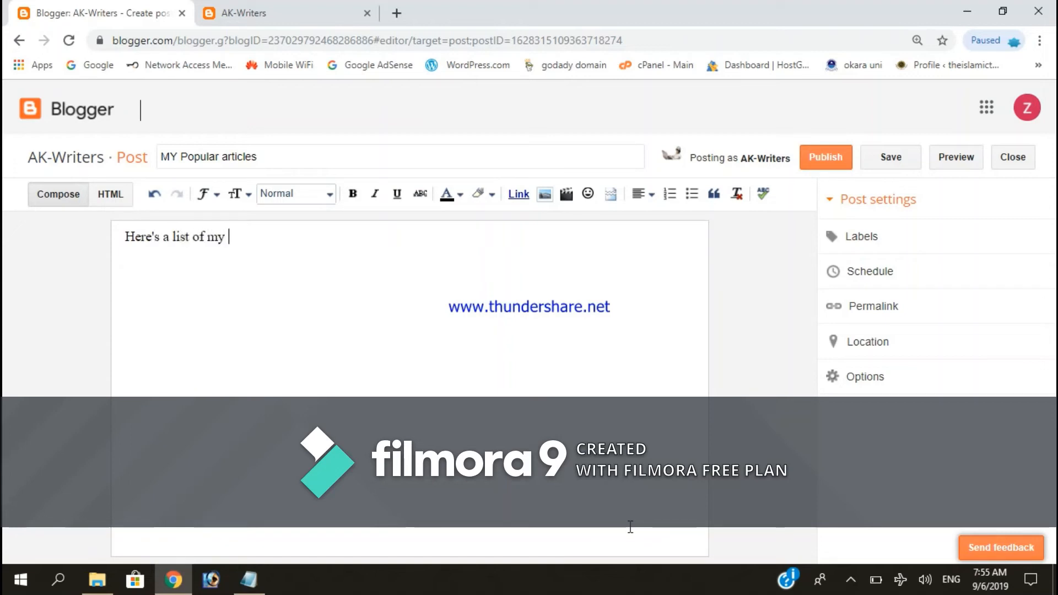
pyautogui.write('most popular ar')
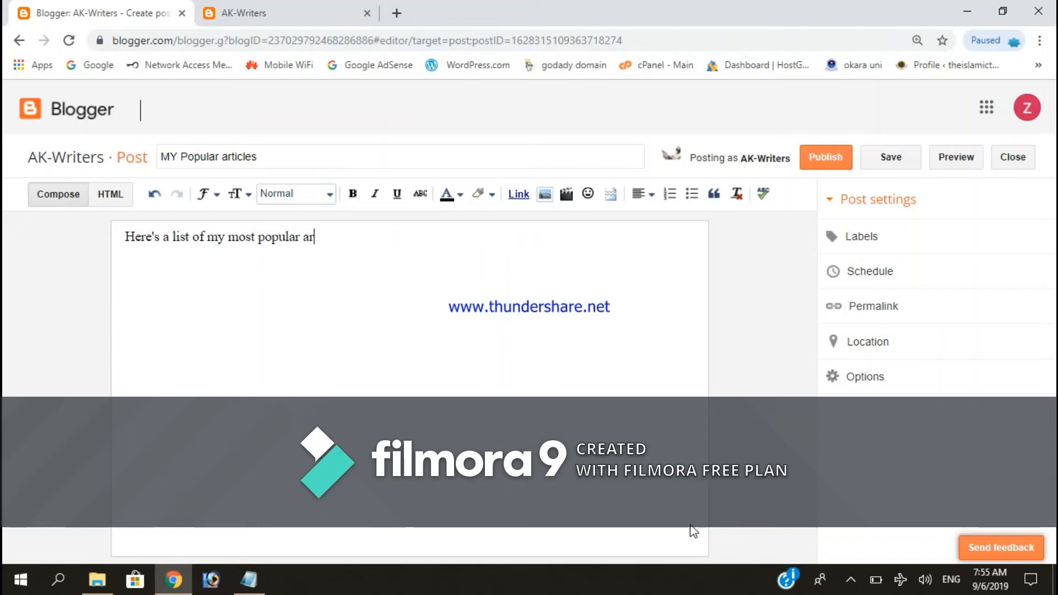
pyautogui.write('ticals')
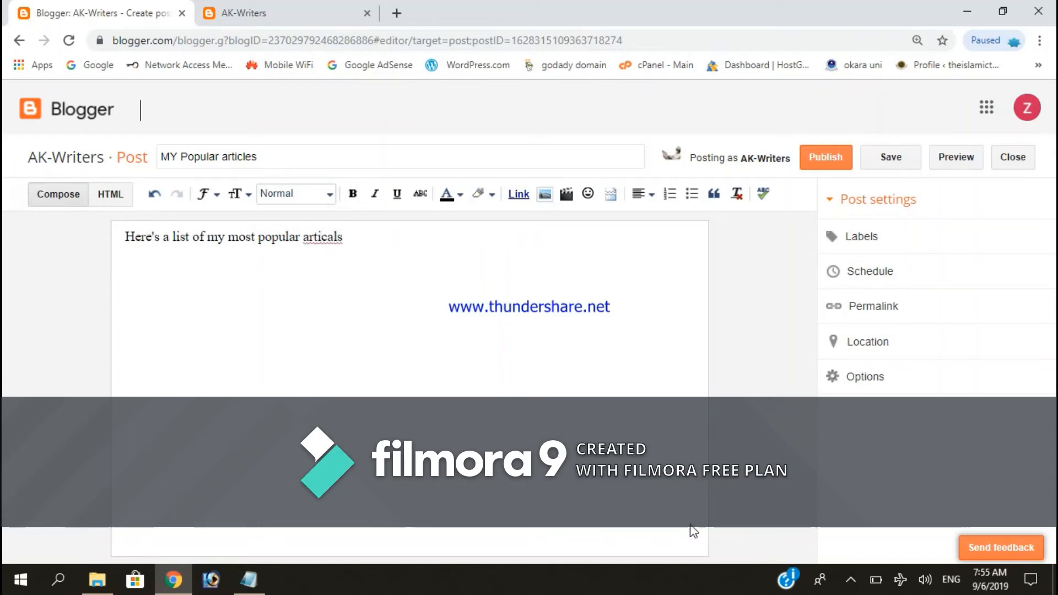
pyautogui.press('BackSpace')
pyautogui.rightClick(313, 243)
pyautogui.click(335, 253)
# - Add "History of science" on its own line below the introduction and start another line
pyautogui.press('Return')
pyautogui.write('of science')
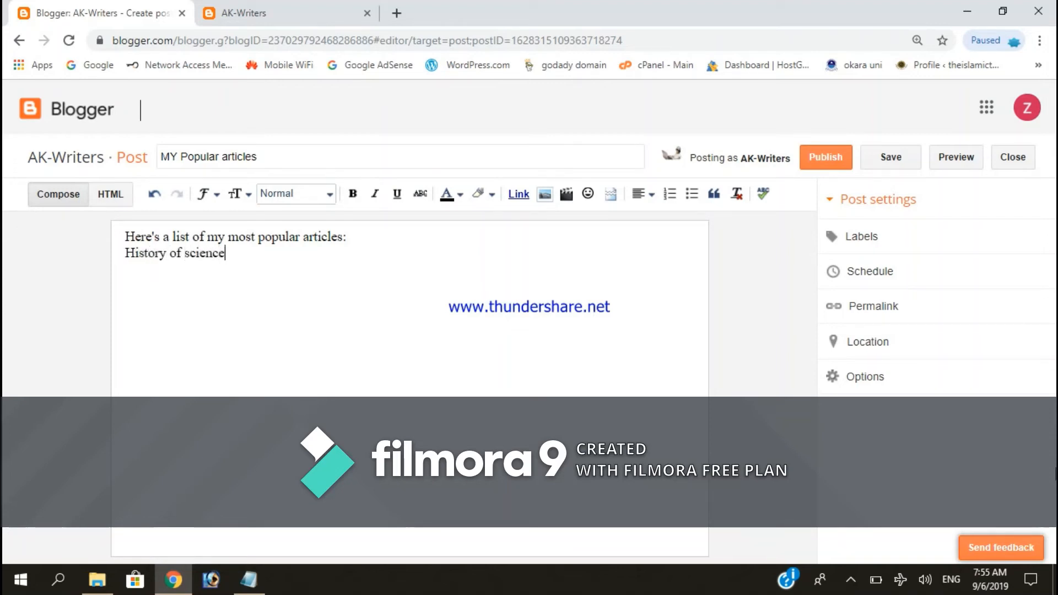
pyautogui.press('Return')
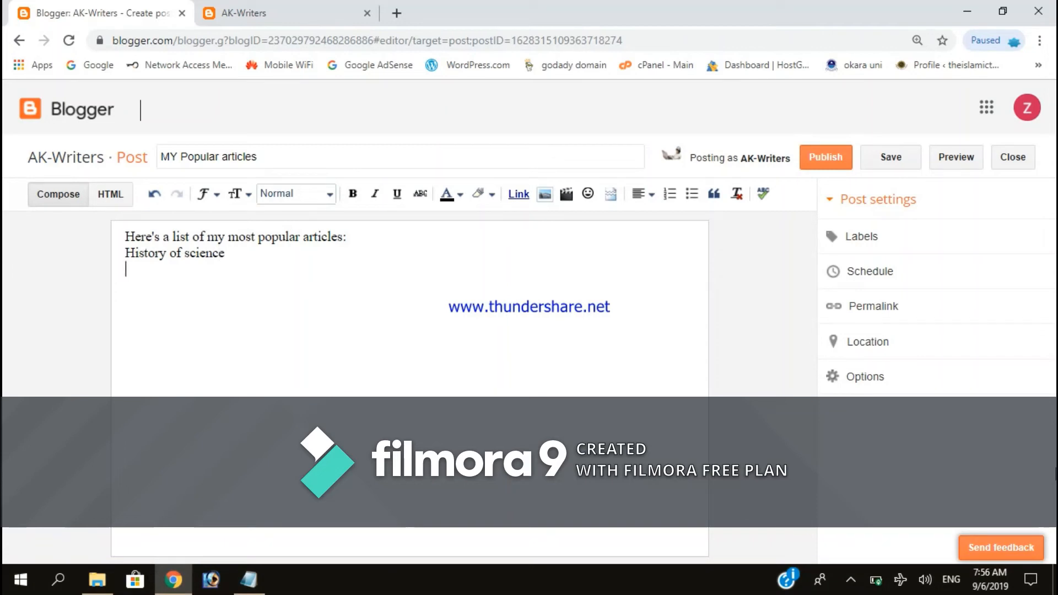
# - Add "latest news" as the second article line in the post body, correcting the spelling of "news"
pyautogui.write('latest nesw')
pyautogui.press('Return')
pyautogui.rightClick(144, 276)
pyautogui.click(165, 284)
pyautogui.rightClick(181, 270)
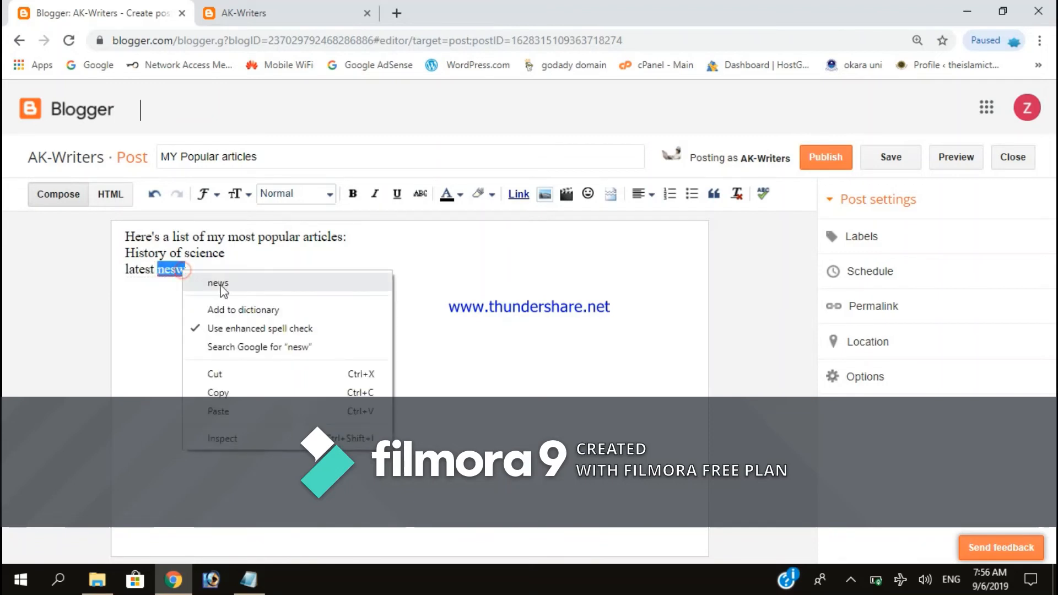
pyautogui.click(220, 283)
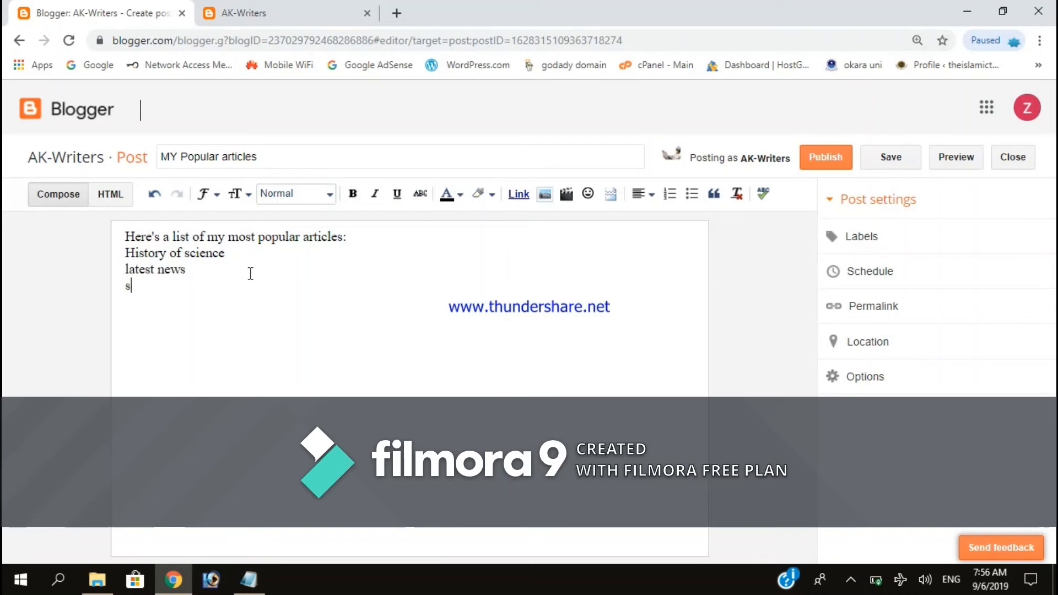
# - Add "theory of physics" as the third article line below "latest news"
pyautogui.press('BackSpace')
pyautogui.rightClick(139, 295)
pyautogui.click(172, 299)
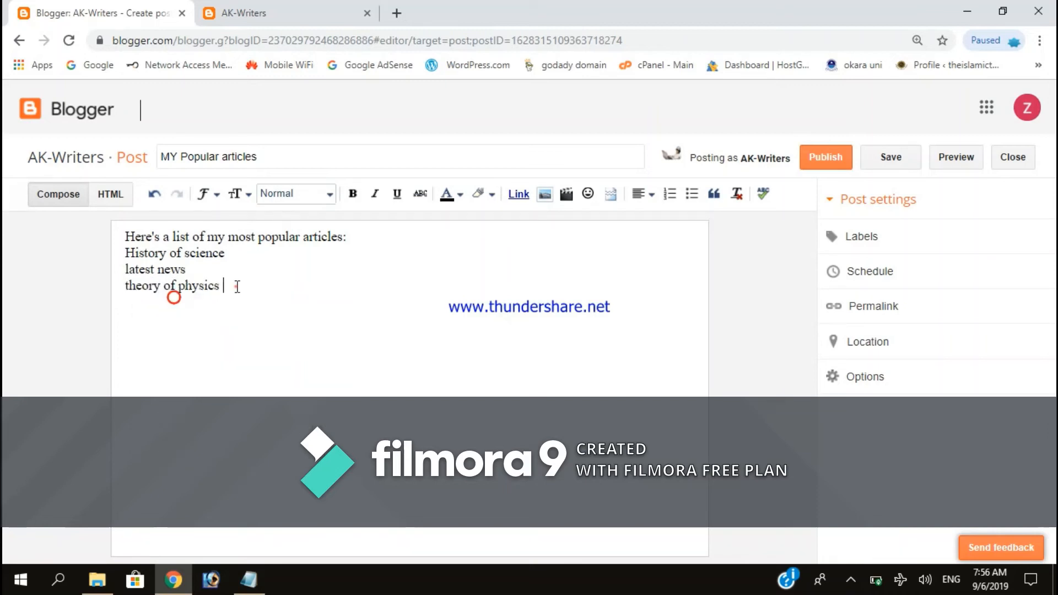
# - Turn the three article lines, from "History of science" to "theory of physics", into a numbered list
pyautogui.click(236, 286)
pyautogui.keyDown('shift'); pyautogui.click(120, 253); pyautogui.keyUp('shift')
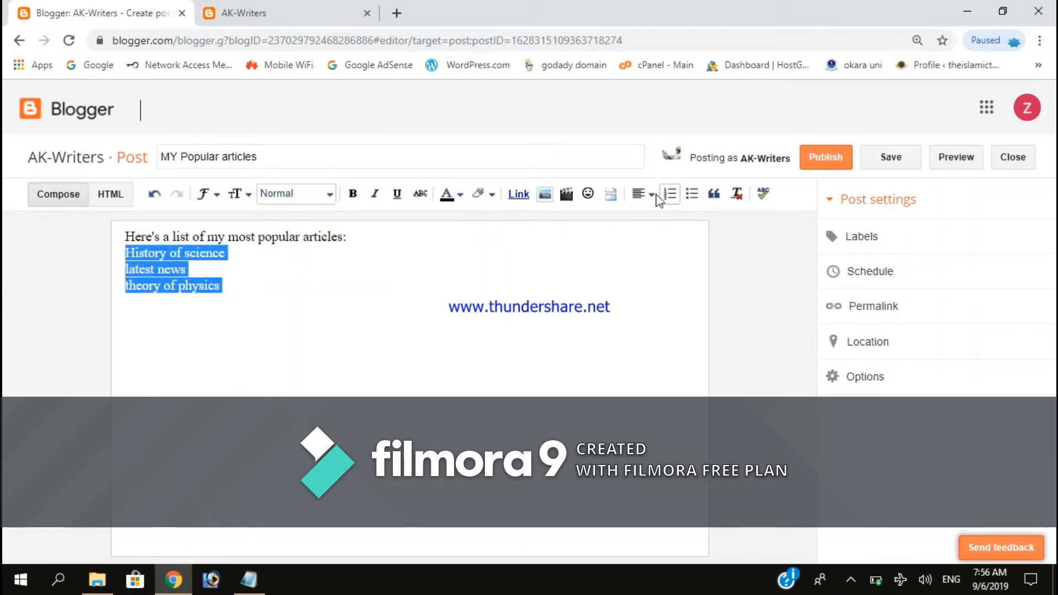
pyautogui.click(670, 195)
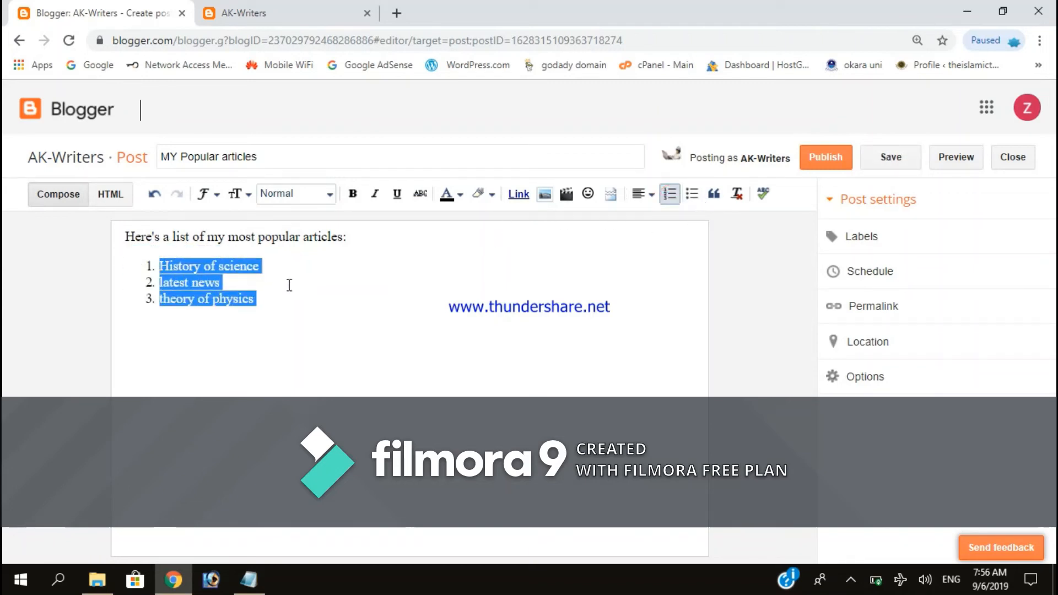
pyautogui.click(326, 307)
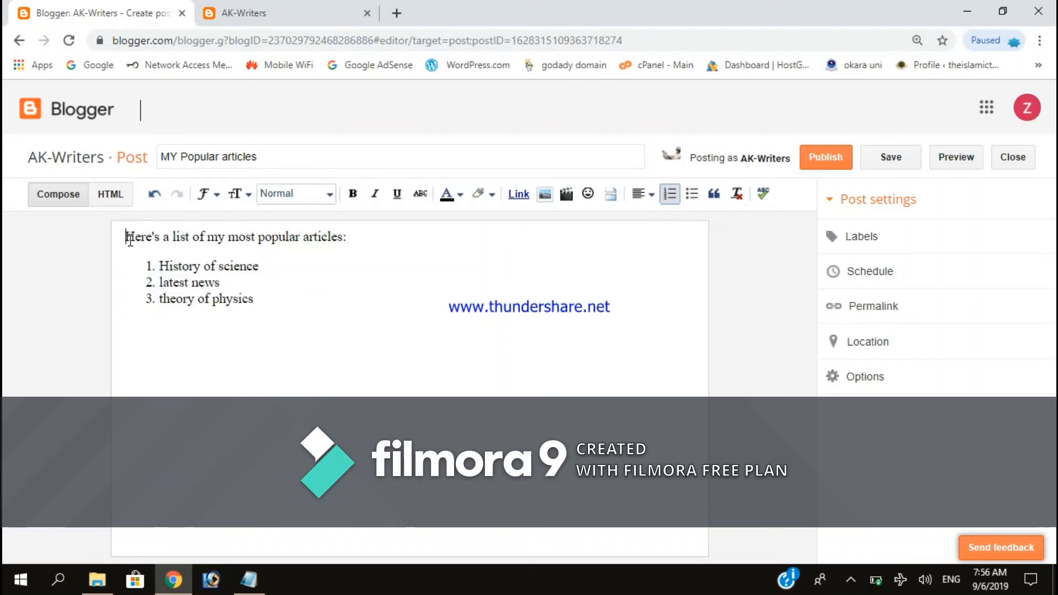
# - Apply the Heading style to the introductory line "Here's a list of my most popular articles:"
pyautogui.moveTo(128, 239); pyautogui.dragTo(366, 228)
pyautogui.click(329, 194)
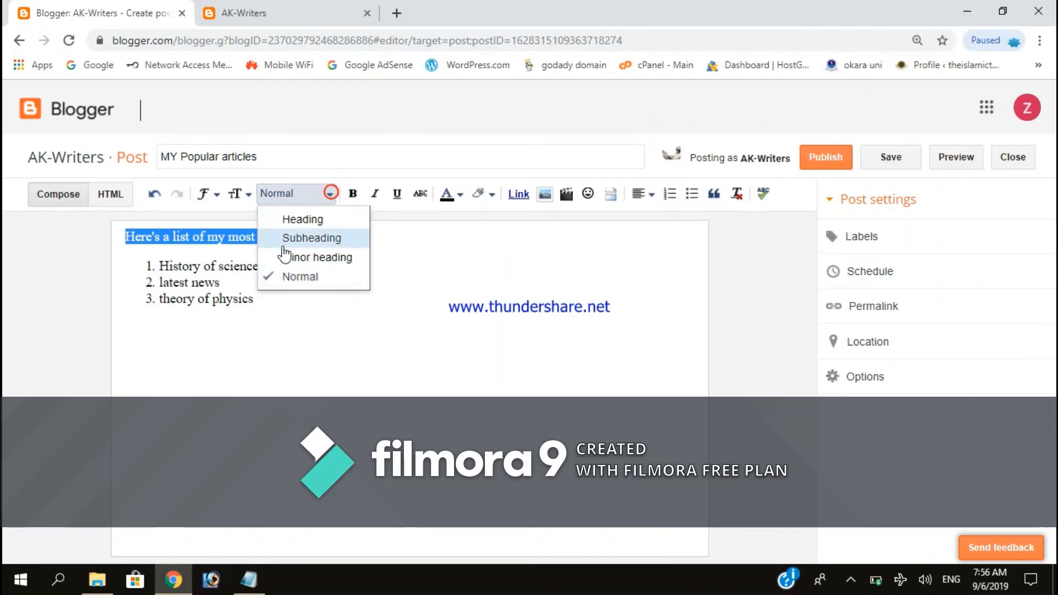
pyautogui.click(287, 242)
pyautogui.click(314, 197)
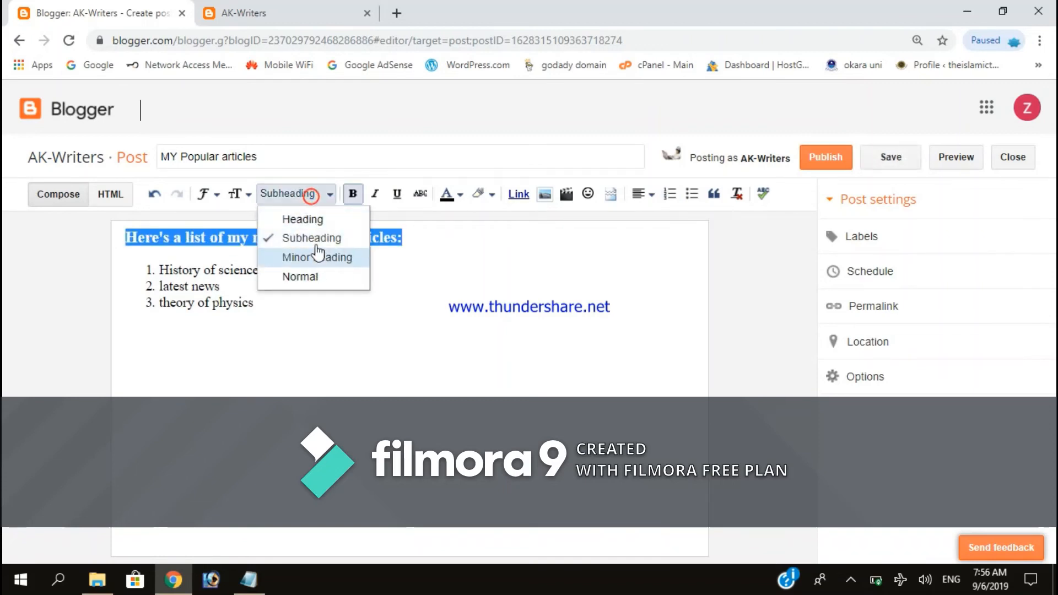
pyautogui.click(313, 220)
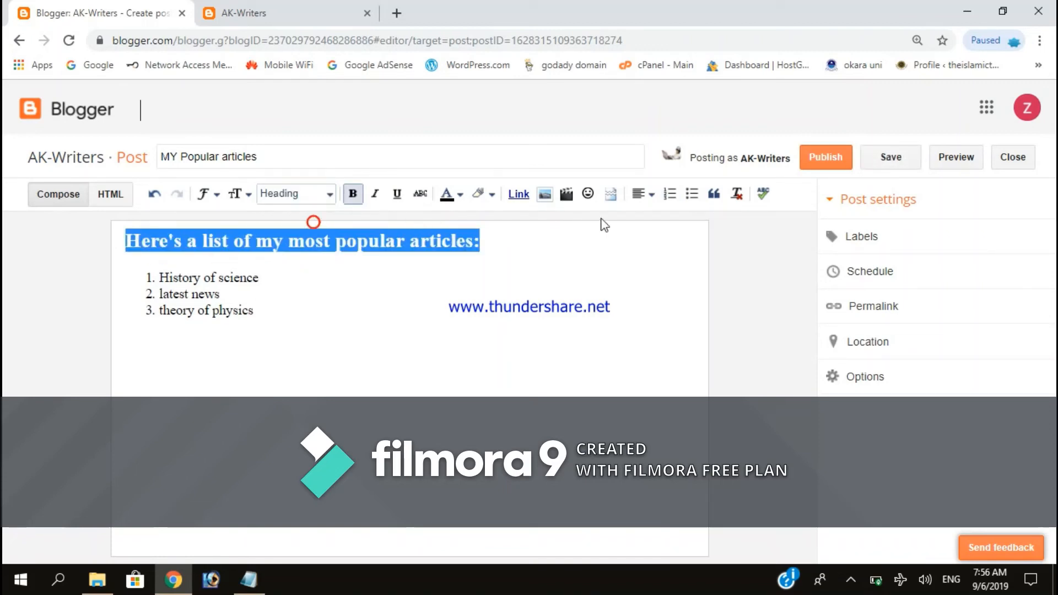
# - Center the introductory heading and publish the "MY Popular articles" post
pyautogui.click(650, 200)
pyautogui.click(660, 232)
pyautogui.click(821, 159)
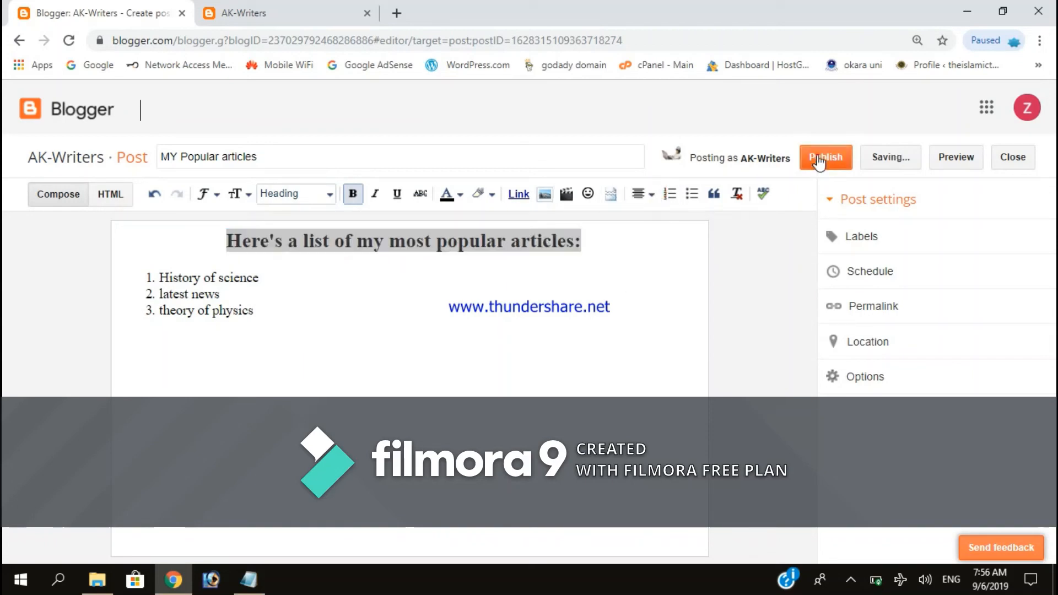
# - Reload the public AK-Writers blog and view the newly published popular articles post
pyautogui.click(318, 8)
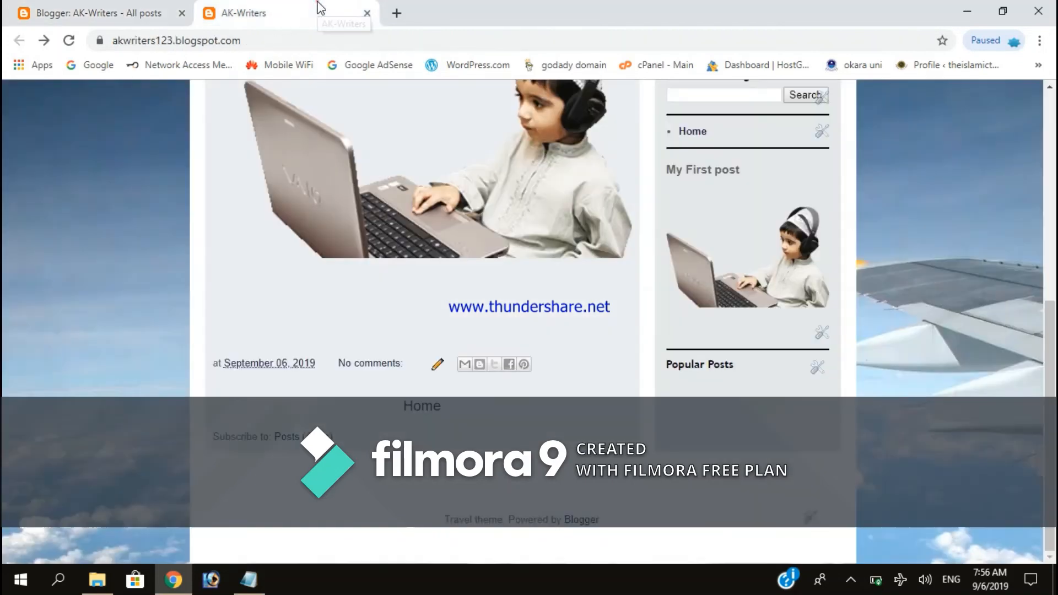
pyautogui.click(68, 41)
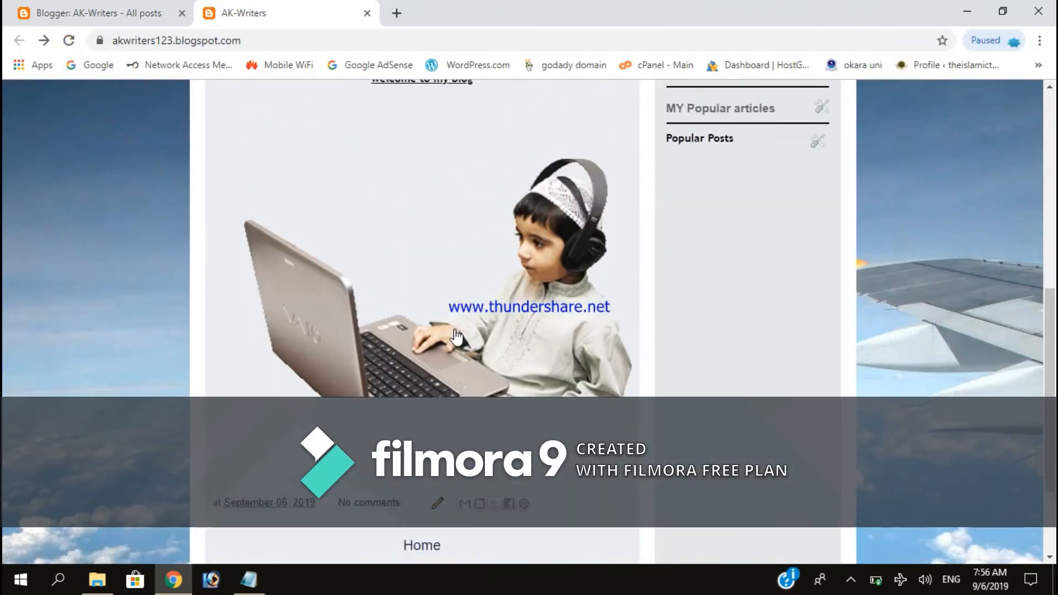
pyautogui.scroll(1, 335, 196)
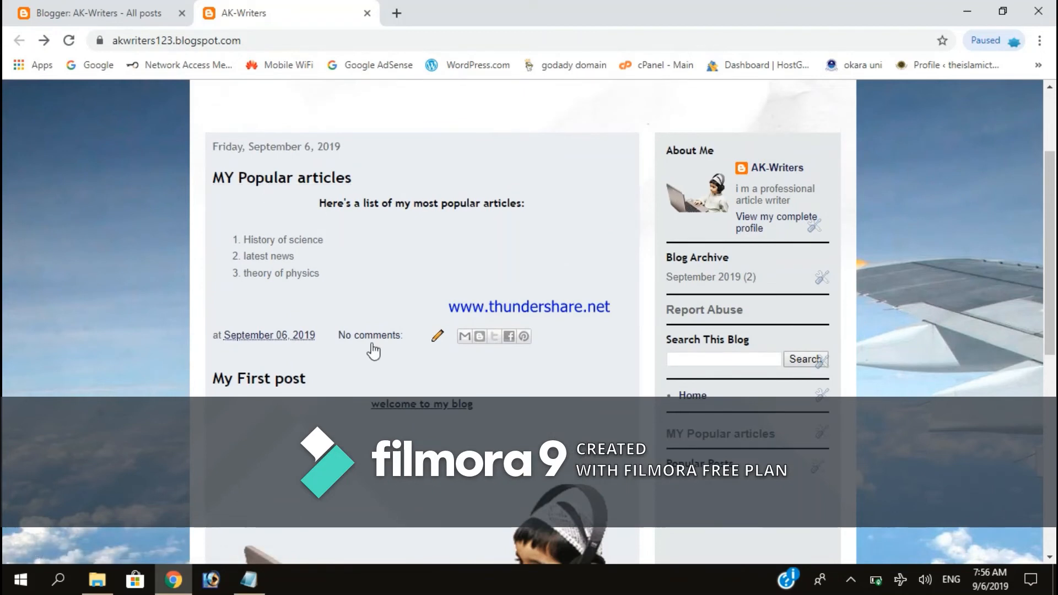
# - Return to the Blogger dashboard and look through the blog's basic settings, including HTTPS and permissions
pyautogui.click(102, 8)
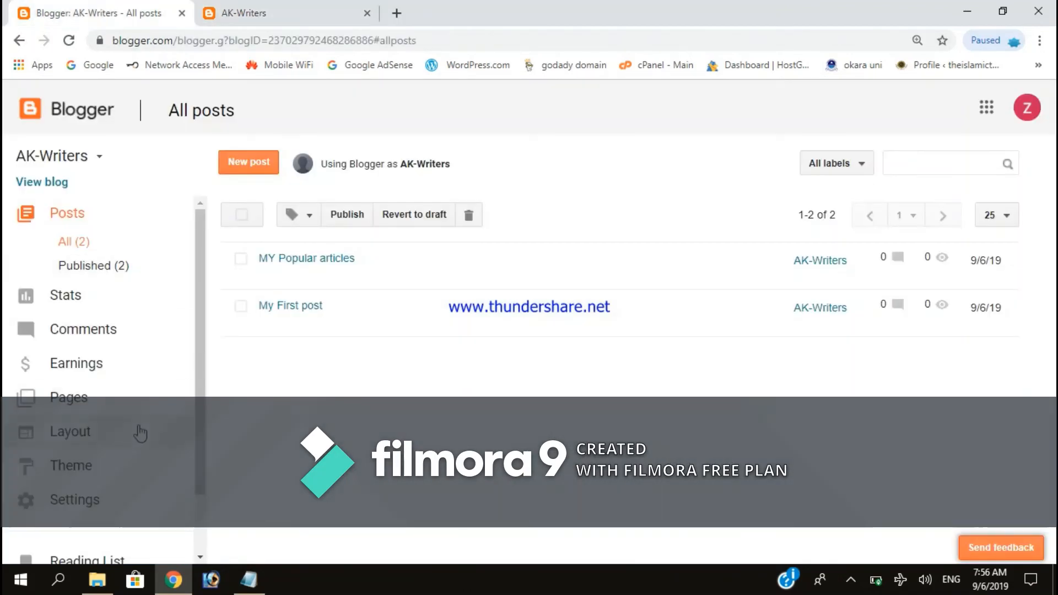
pyautogui.scroll(-1, 118, 458)
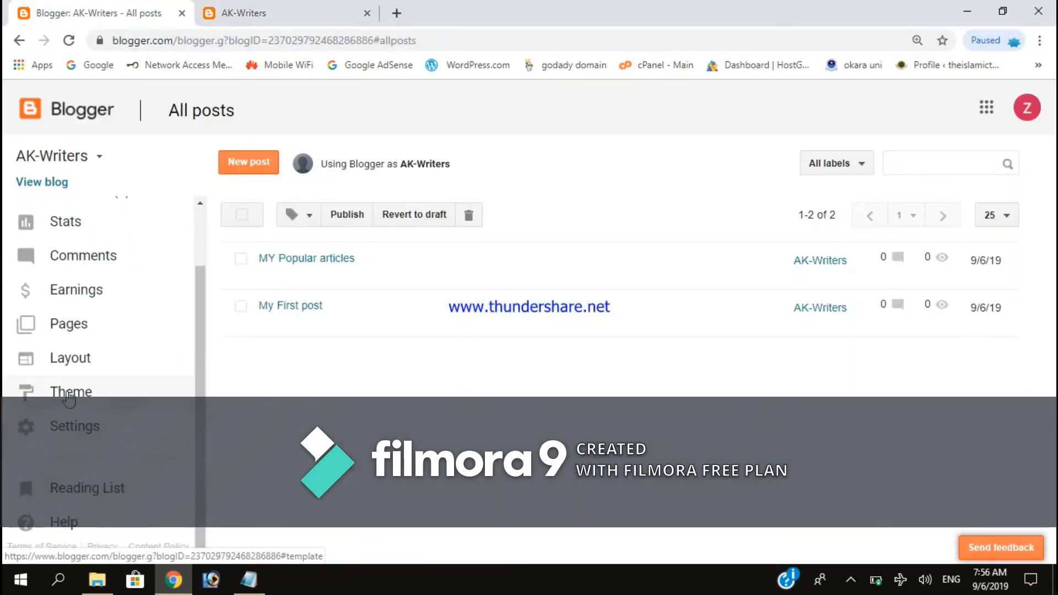
pyautogui.click(55, 433)
pyautogui.scroll(-4, 397, 342)
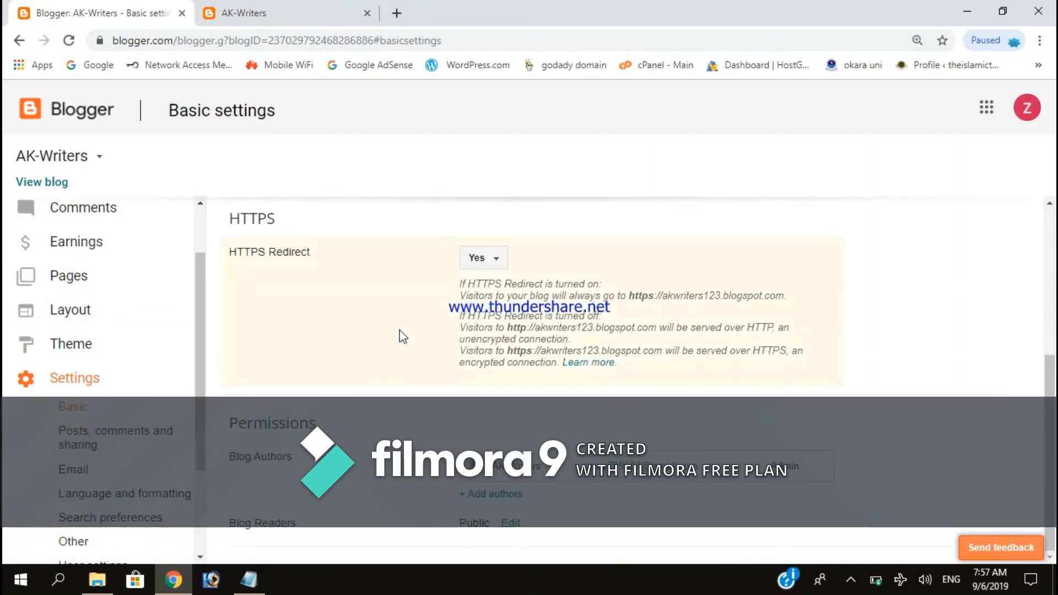
pyautogui.scroll(1, 100, 364)
pyautogui.scroll(-3, 142, 378)
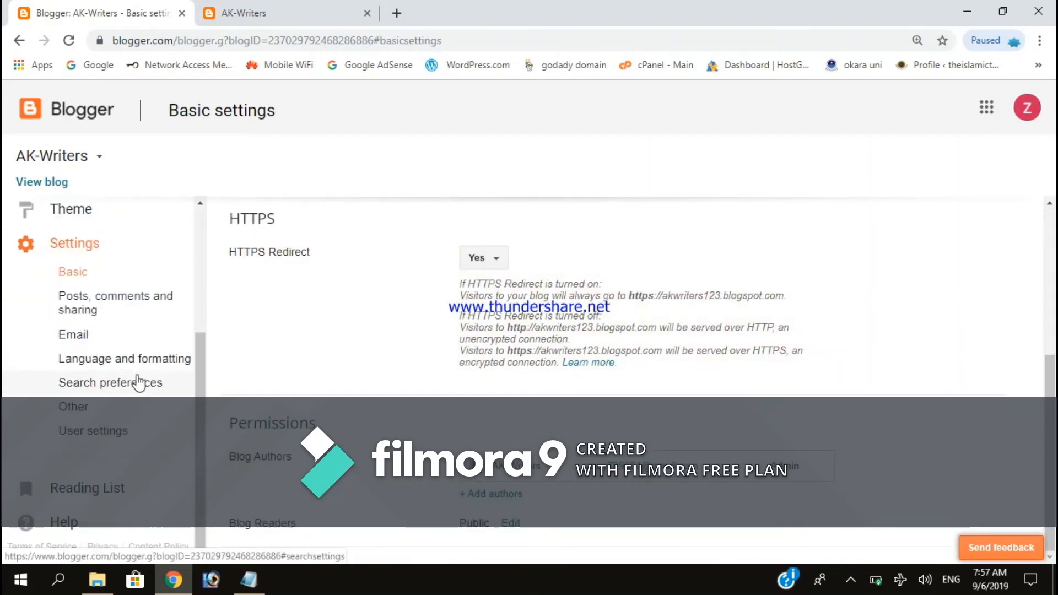
# - Examine the posts, comments and sharing settings, briefly adding and removing an empty post template
pyautogui.click(99, 303)
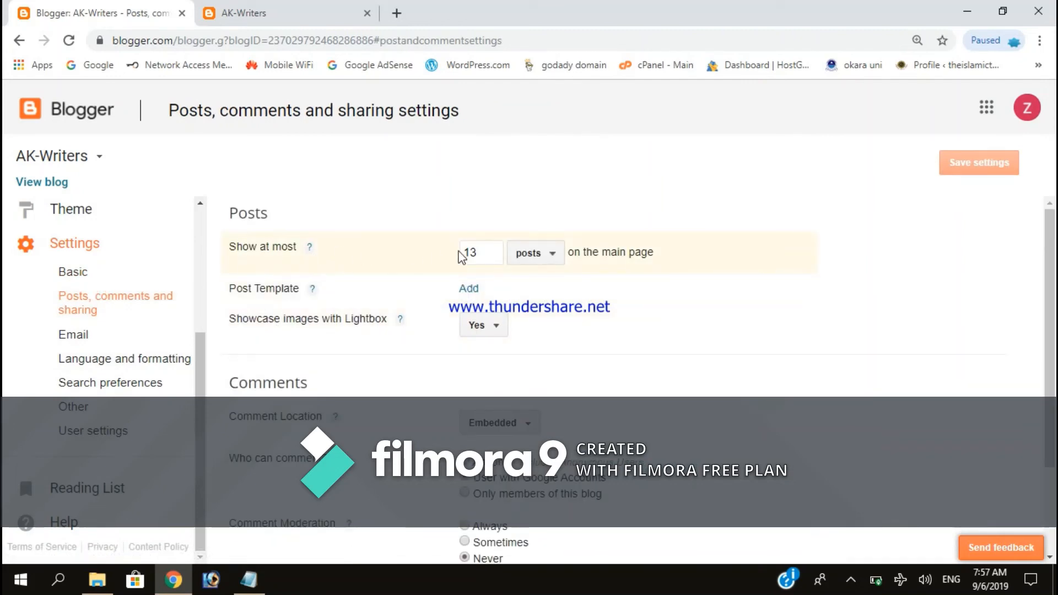
pyautogui.click(546, 258)
pyautogui.click(545, 254)
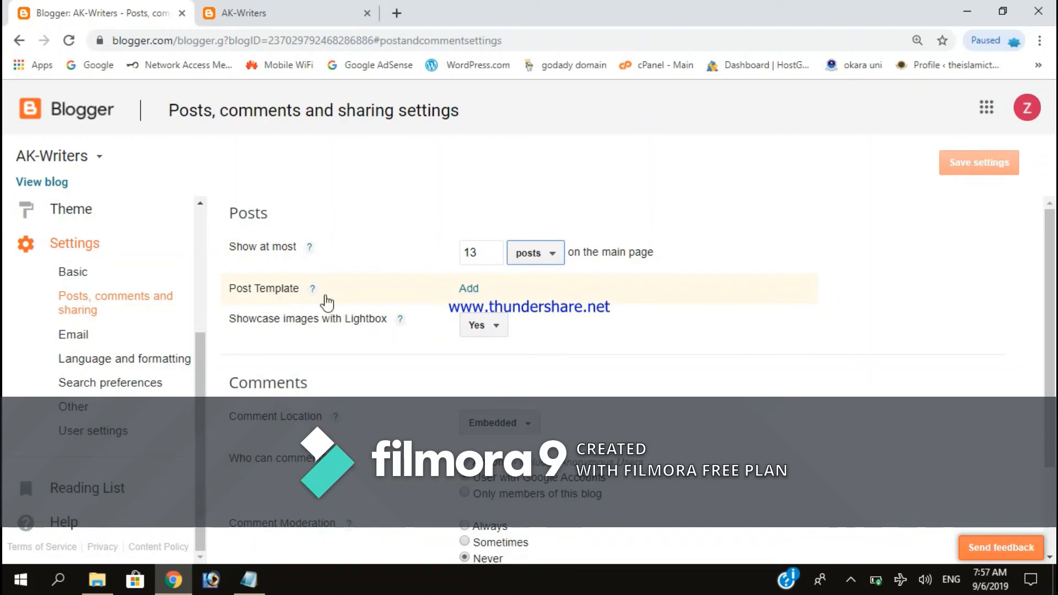
pyautogui.click(469, 289)
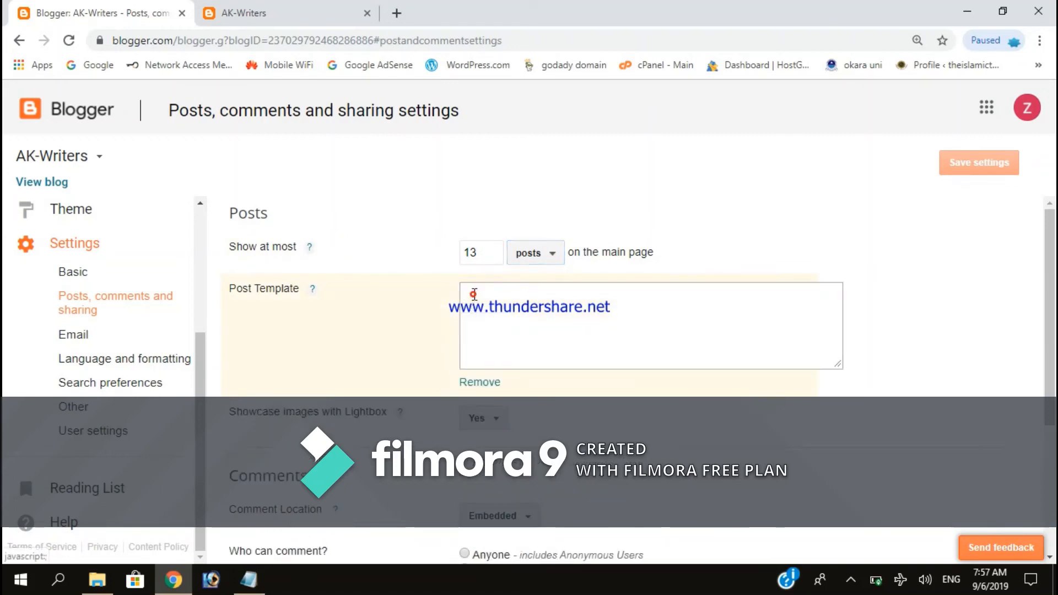
pyautogui.click(479, 382)
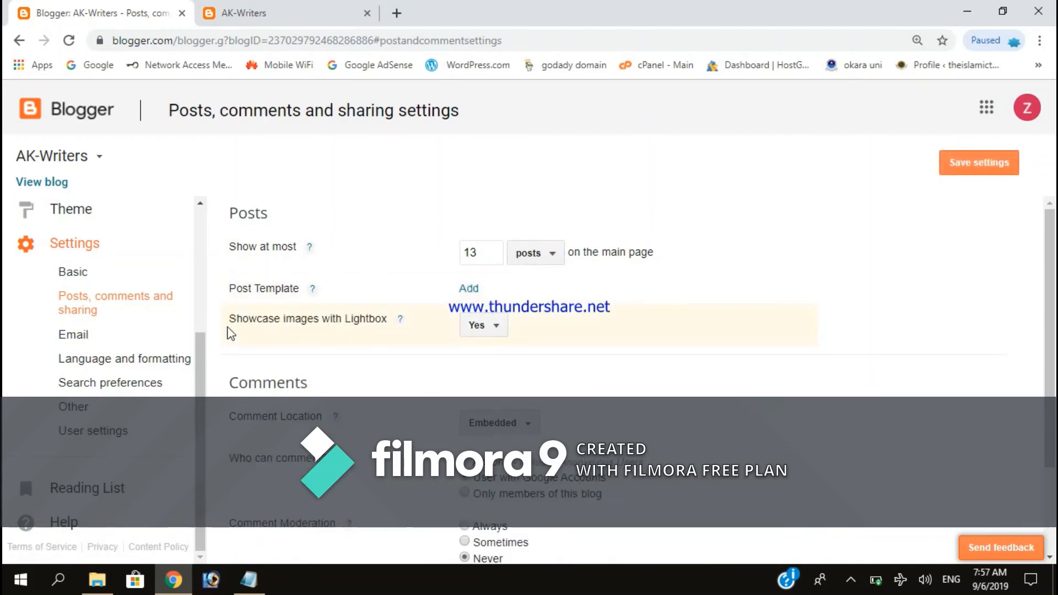
pyautogui.scroll(-2, 529, 314)
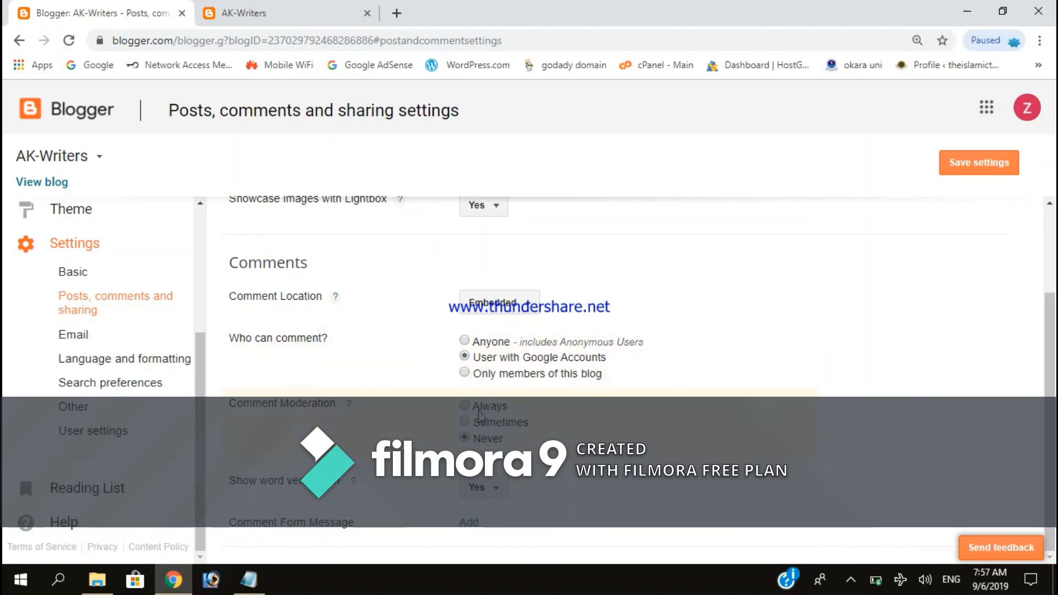
# - Move on to the language and formatting settings, discarding the unsaved posts and comments changes
pyautogui.click(72, 337)
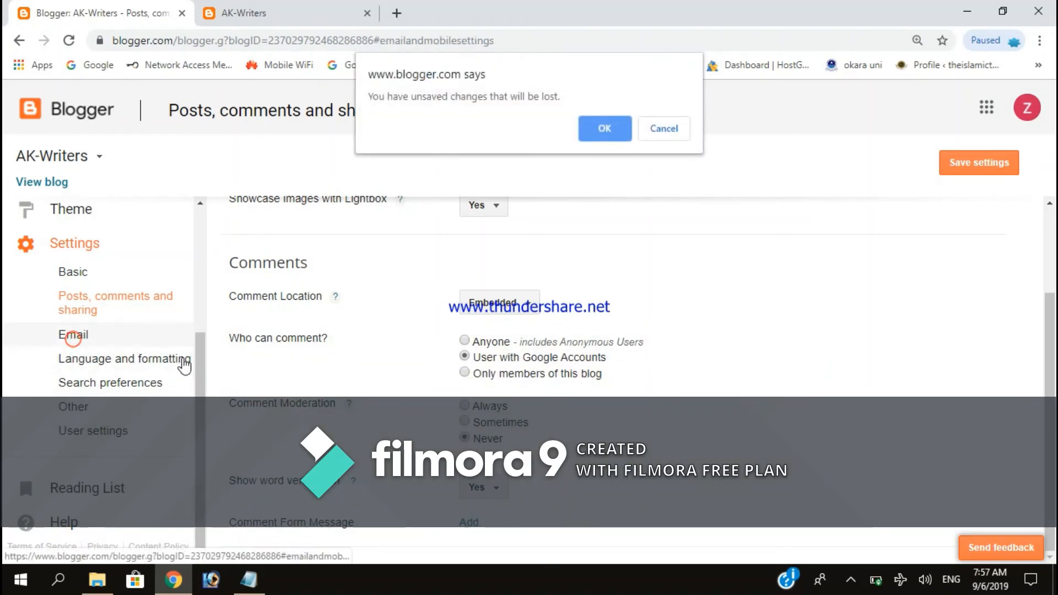
pyautogui.click(676, 132)
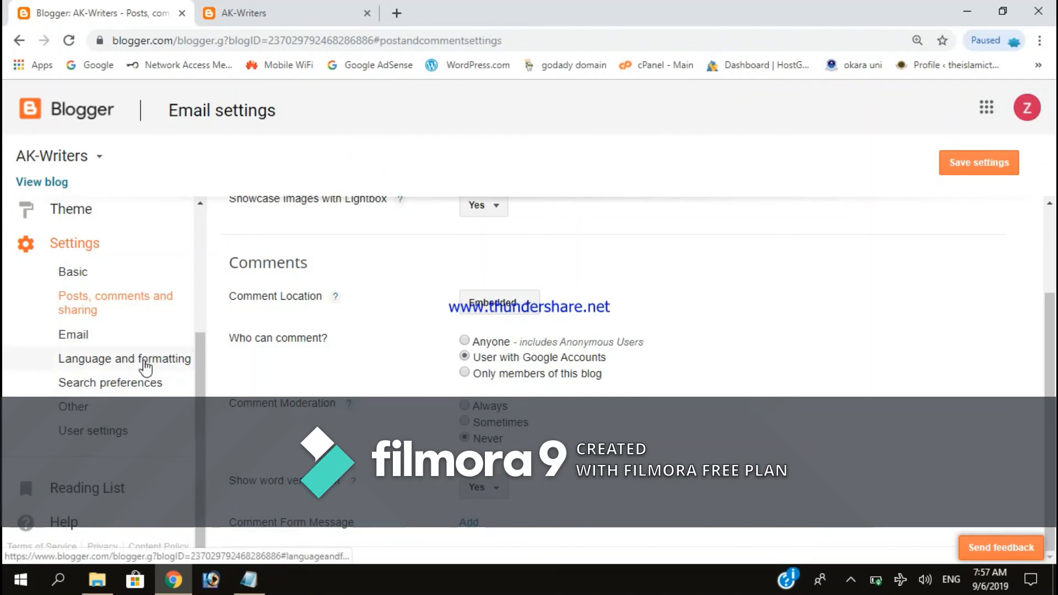
pyautogui.click(145, 361)
pyautogui.click(606, 133)
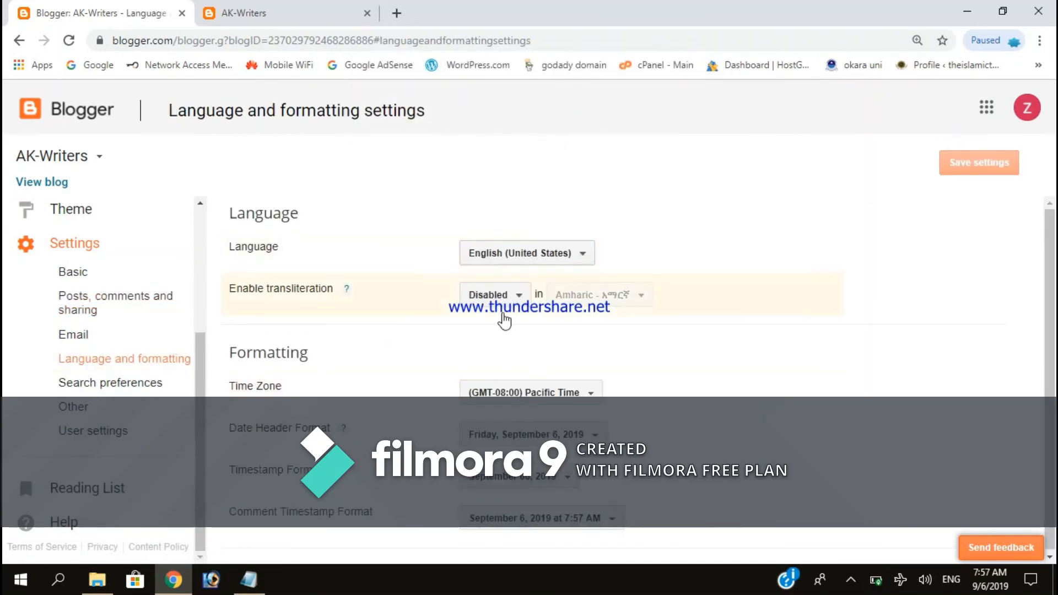
# - Examine the search preferences, covering meta tags, errors and redirections, and crawlers and indexing
pyautogui.click(111, 384)
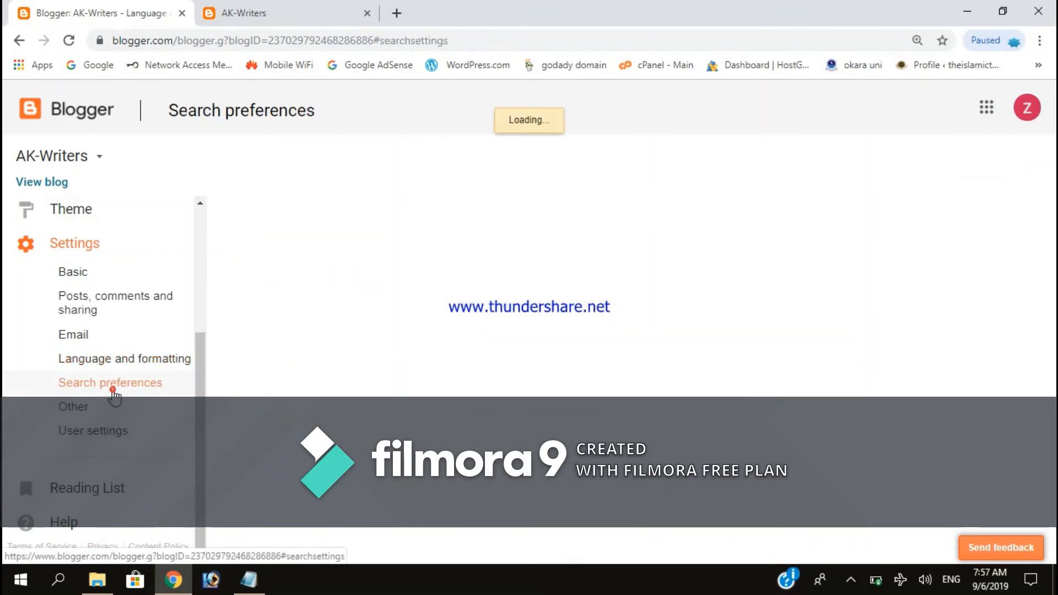
pyautogui.scroll(-2, 438, 307)
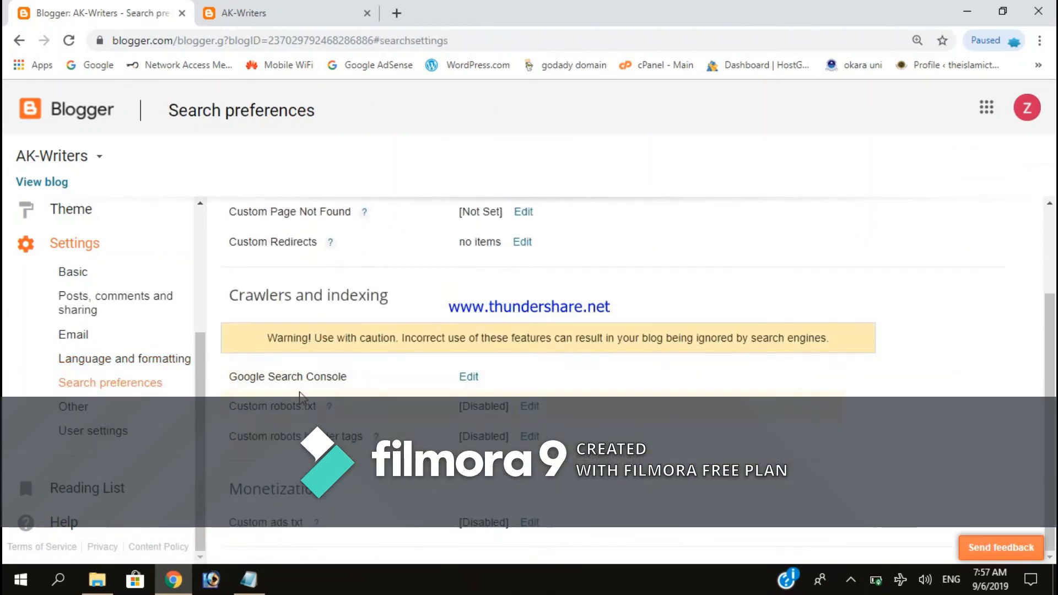
pyautogui.scroll(2, 280, 468)
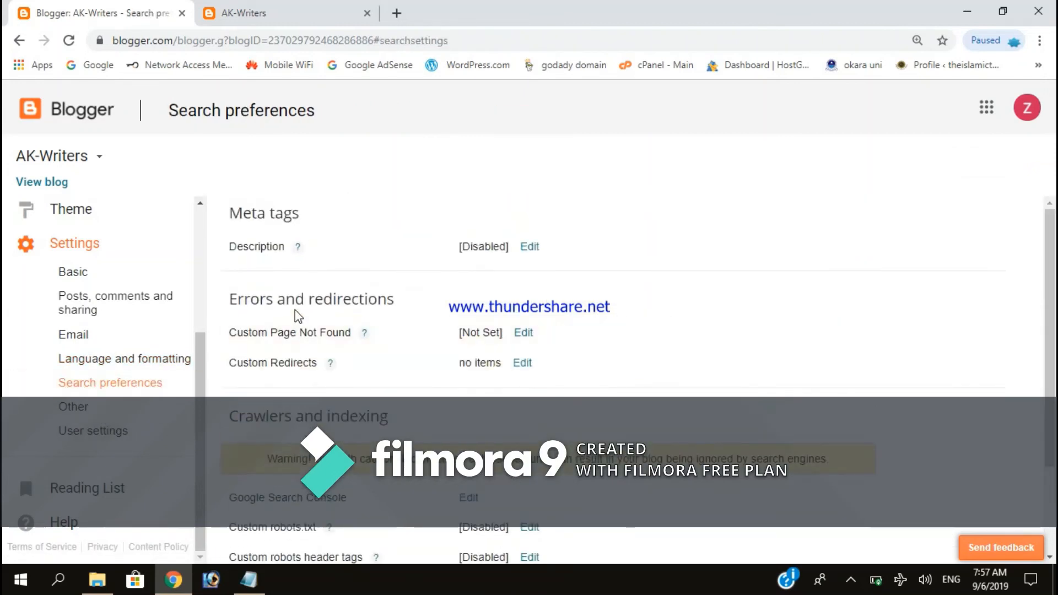
pyautogui.scroll(-2, 297, 312)
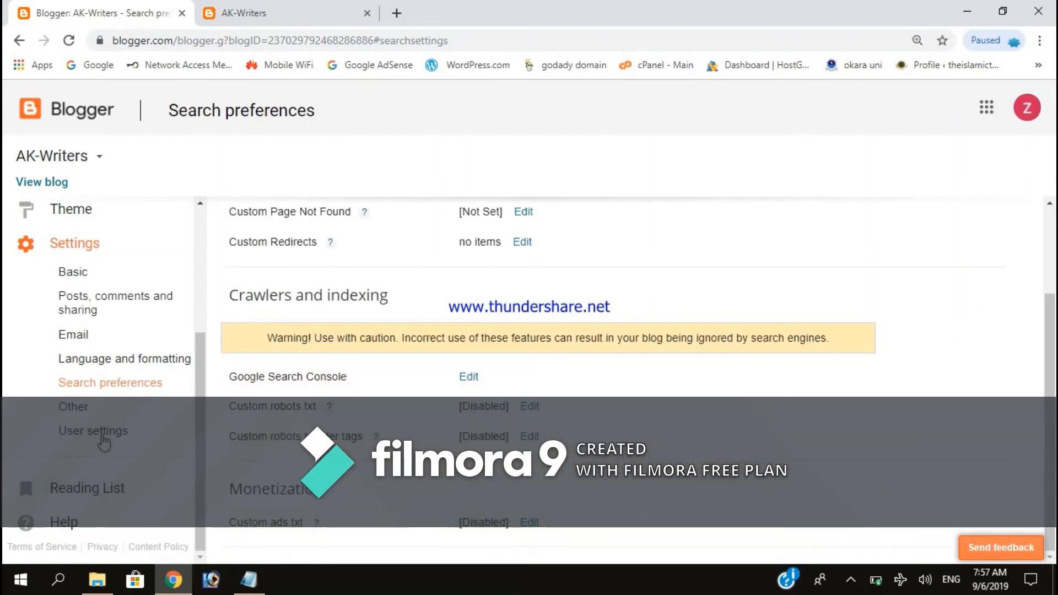
# - Examine the other settings, checking the blog feed options and keeping Allow Blog Feed at Full
pyautogui.click(68, 408)
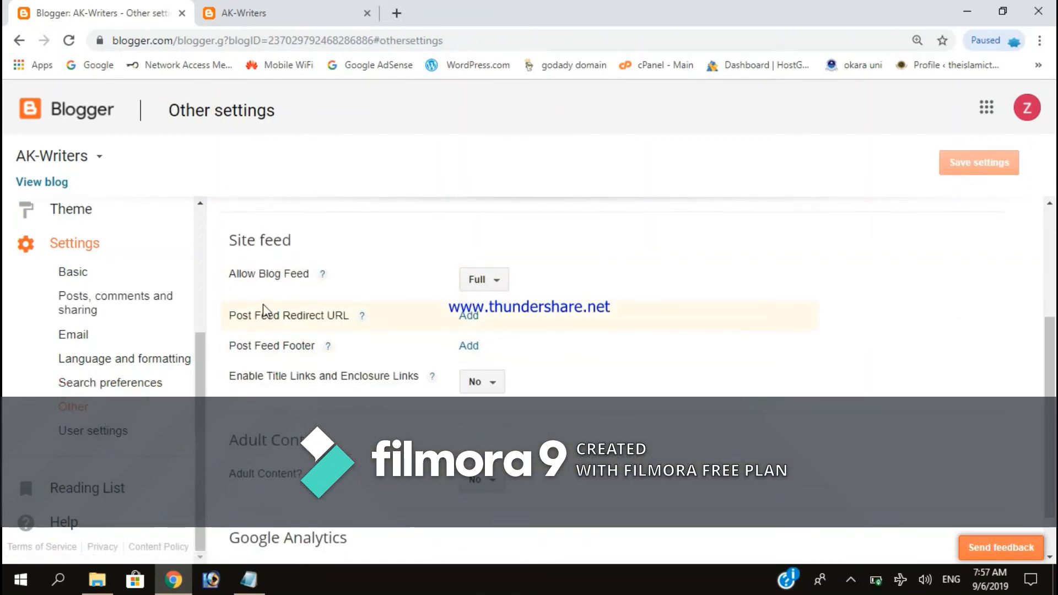
pyautogui.click(476, 281)
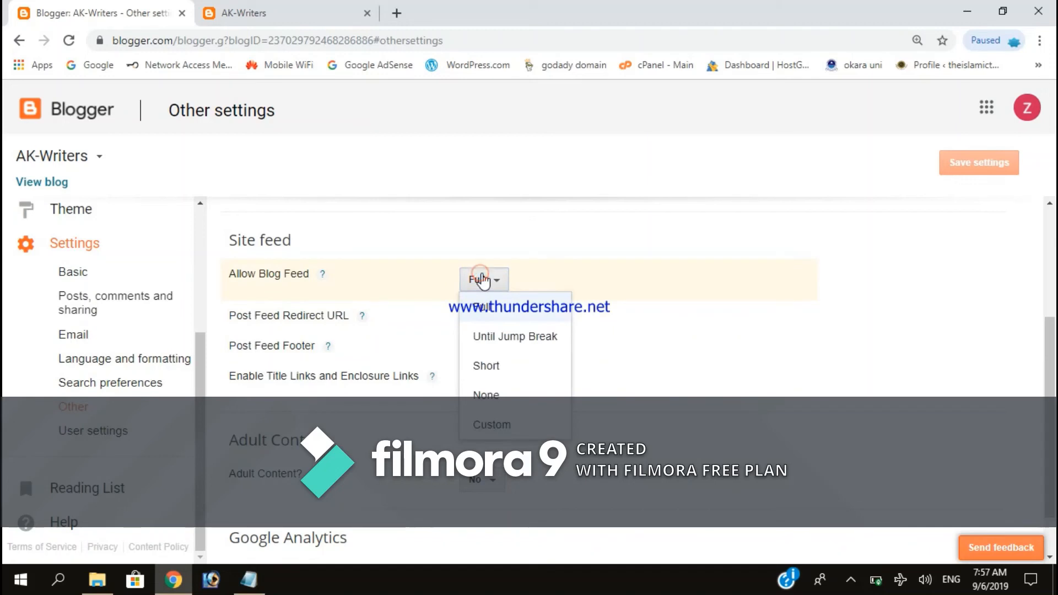
pyautogui.click(478, 300)
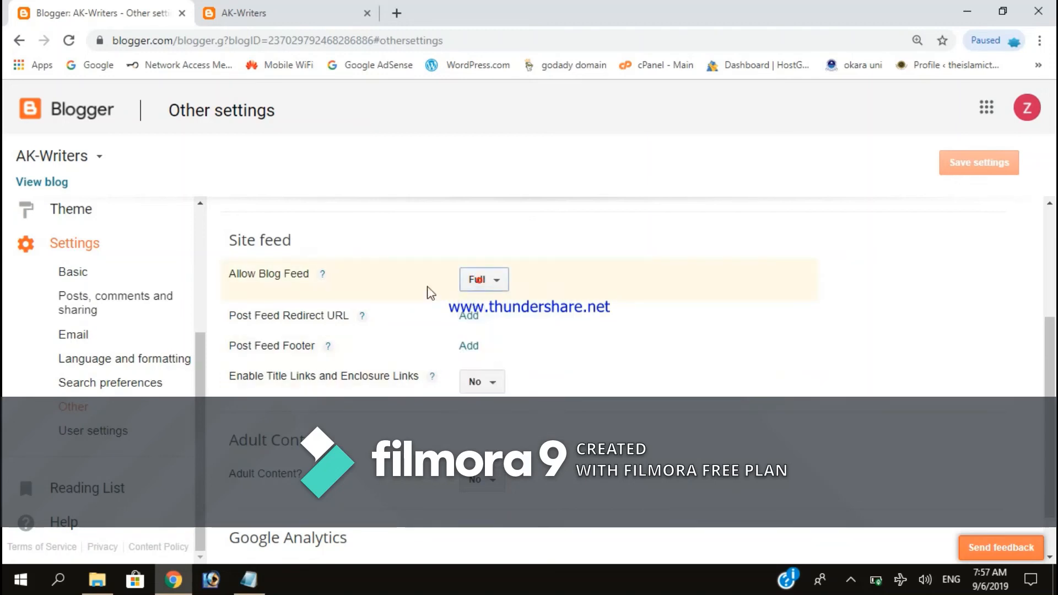
pyautogui.scroll(-1, 451, 351)
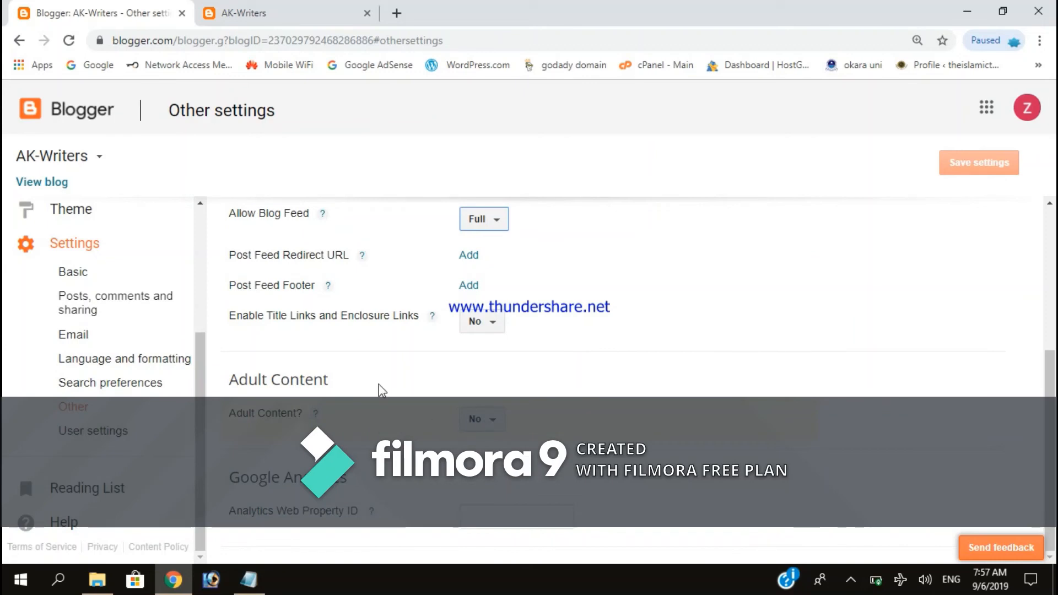
# - Examine the user settings, checking the Use Blogger Draft options and keeping No
pyautogui.click(88, 431)
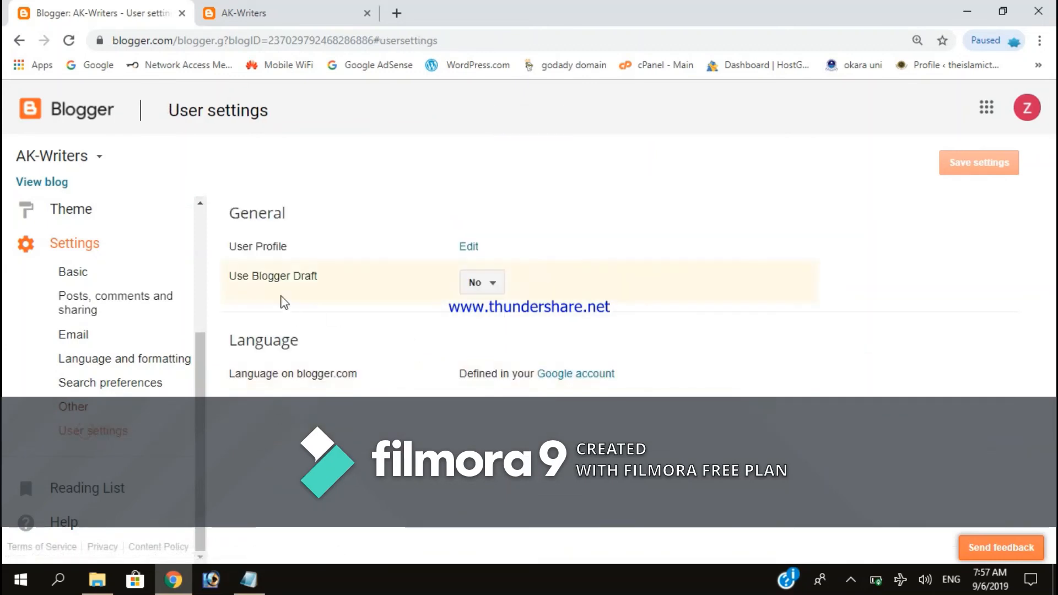
pyautogui.click(487, 286)
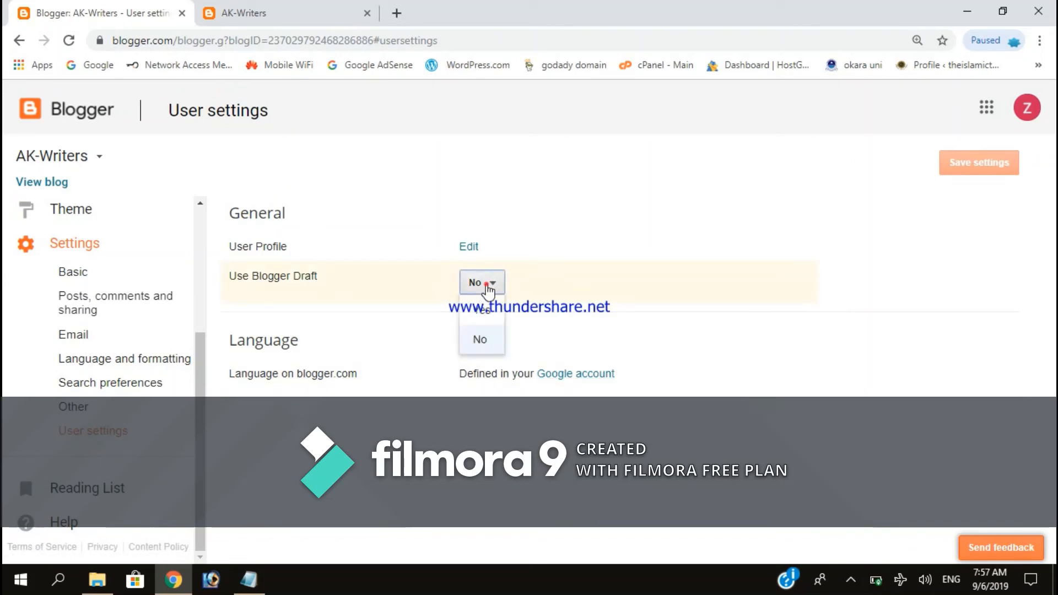
pyautogui.click(488, 285)
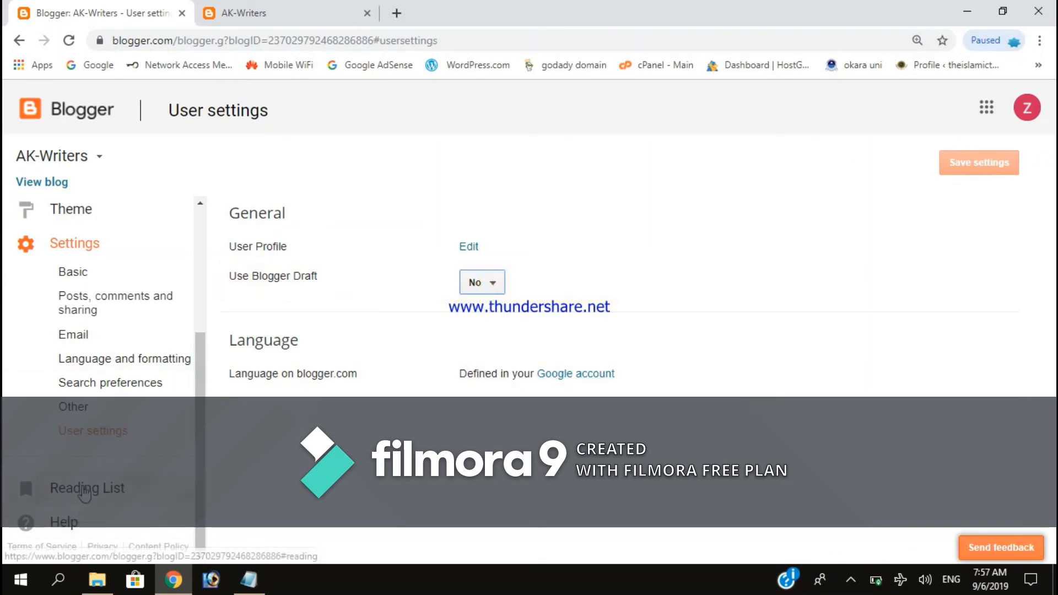
# - Open the MY Popular articles post for editing, review its options, location, permalink and labels without changes, and update the post
pyautogui.scroll(4, 55, 358)
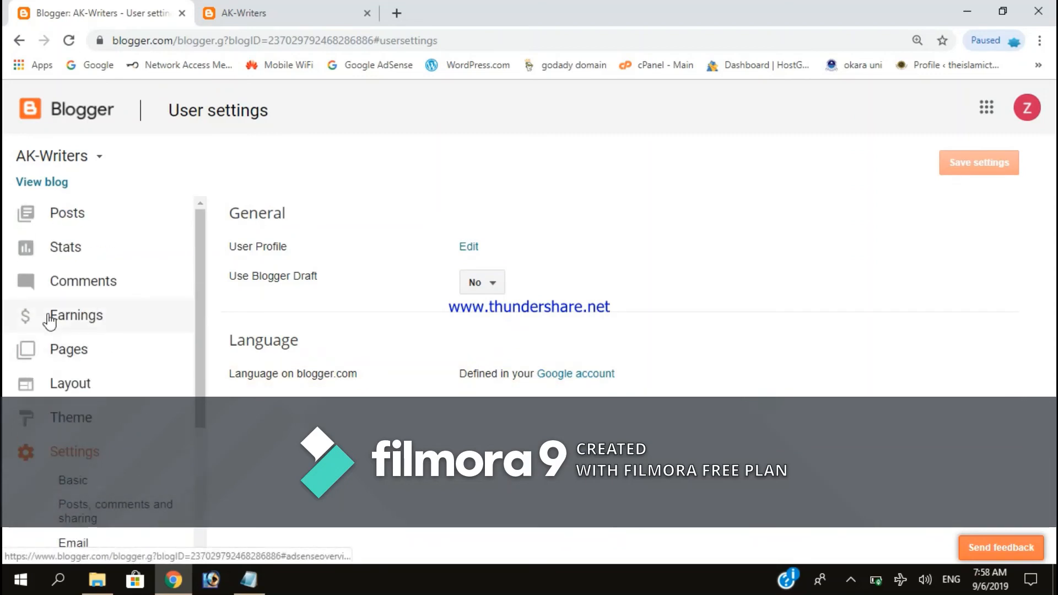
pyautogui.click(68, 214)
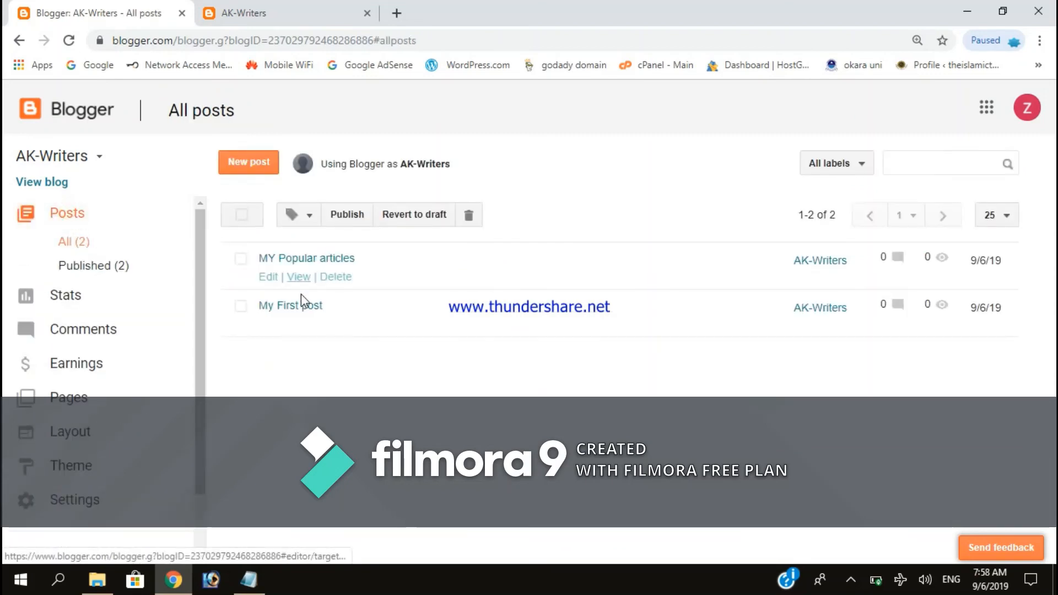
pyautogui.click(268, 279)
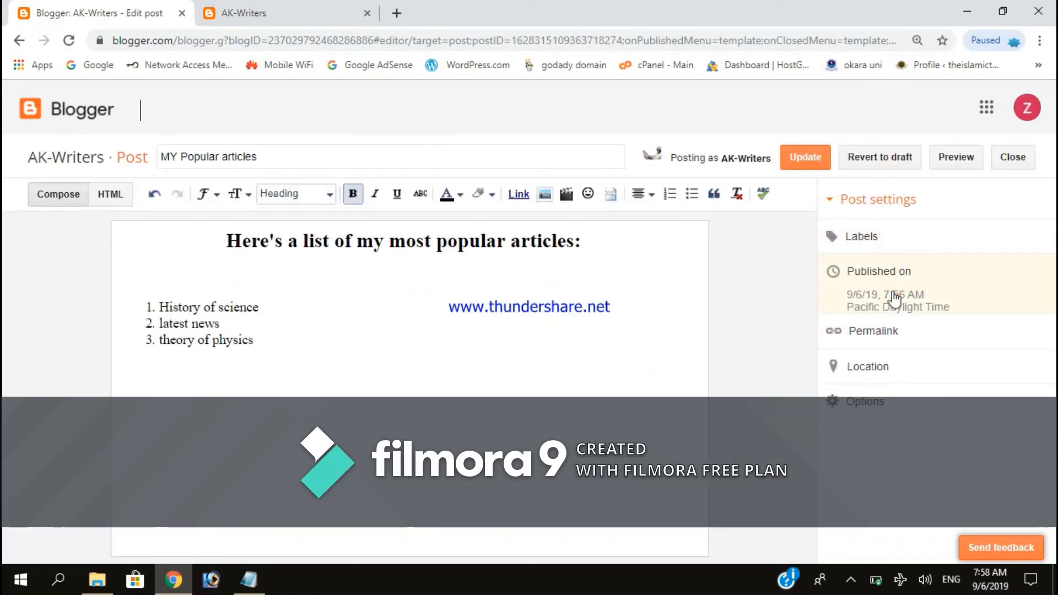
pyautogui.click(884, 404)
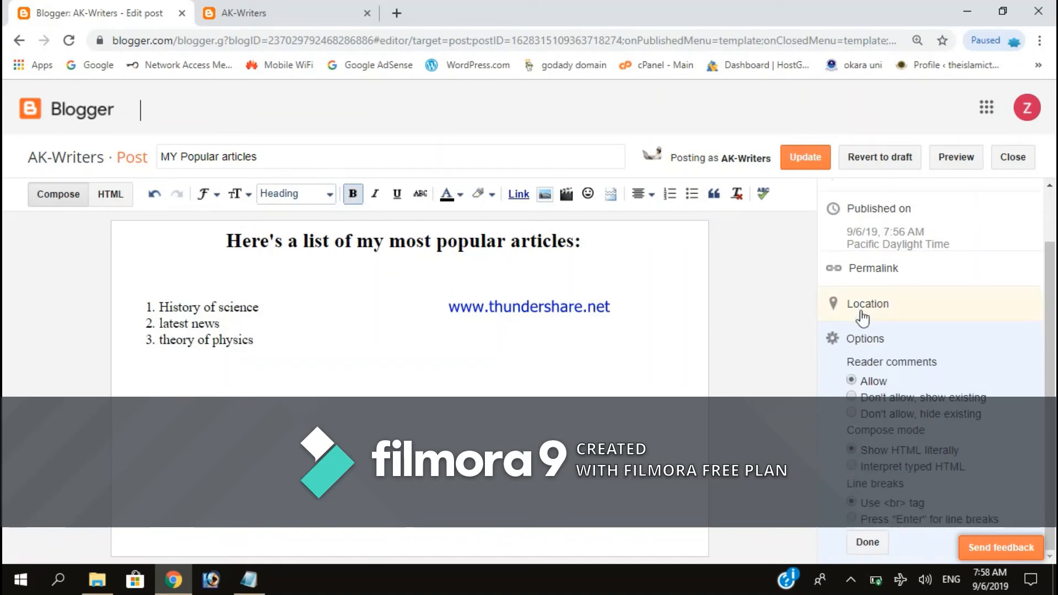
pyautogui.click(865, 305)
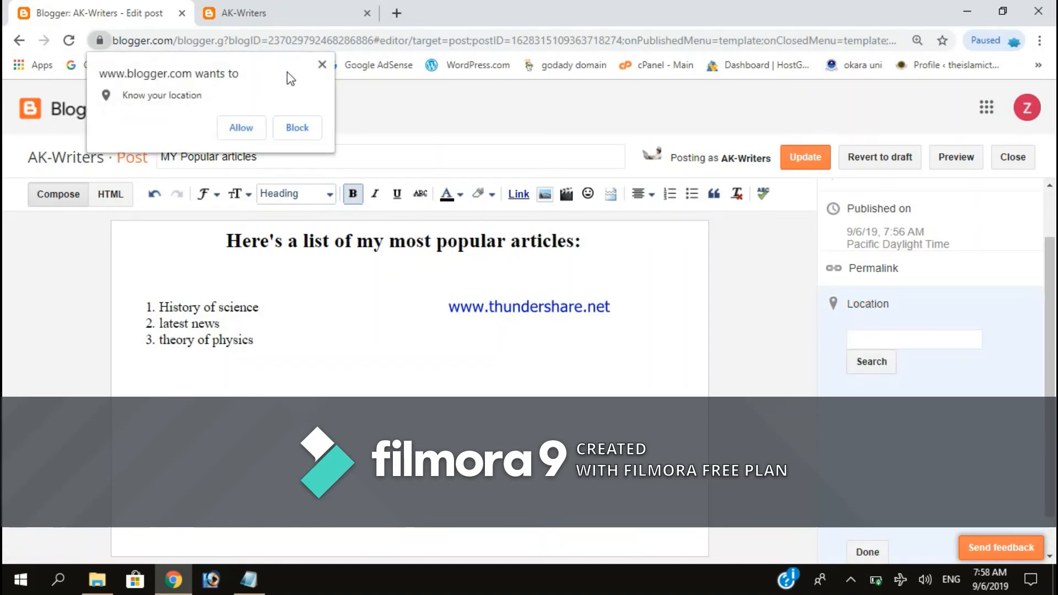
pyautogui.click(322, 65)
pyautogui.click(843, 269)
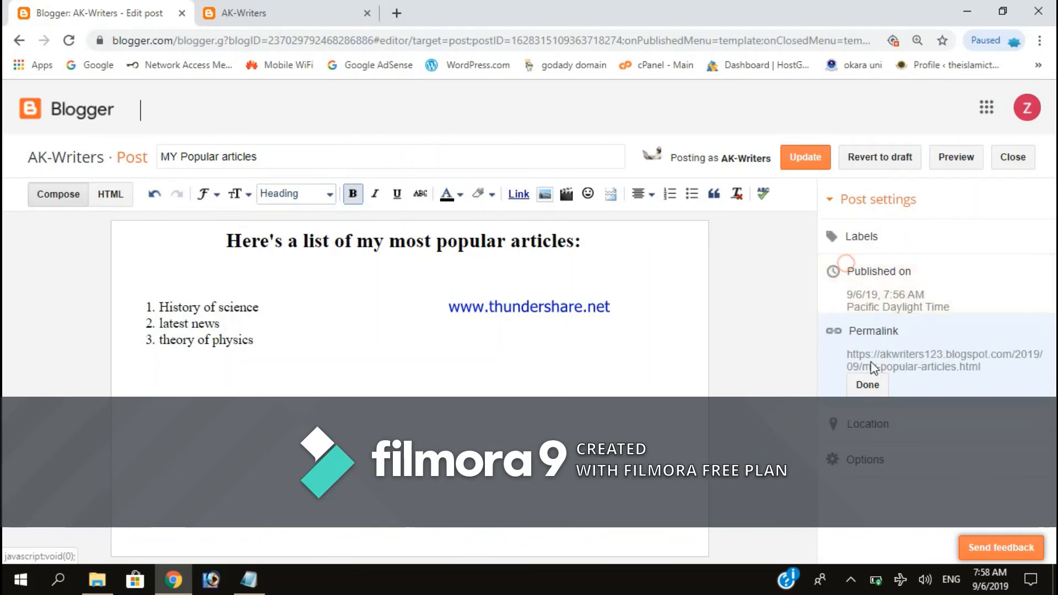
pyautogui.click(869, 386)
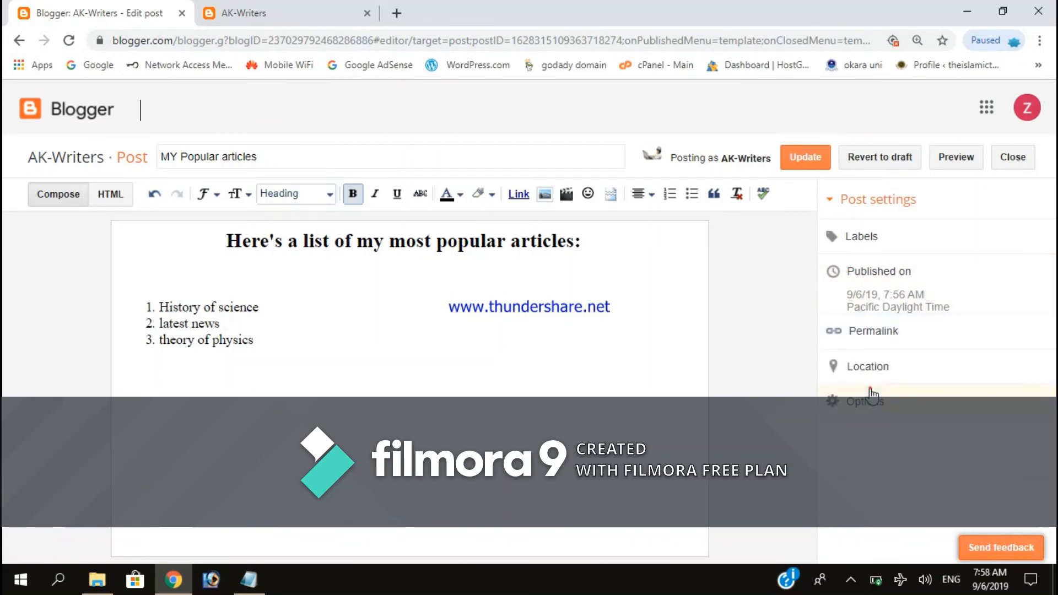
pyautogui.click(872, 238)
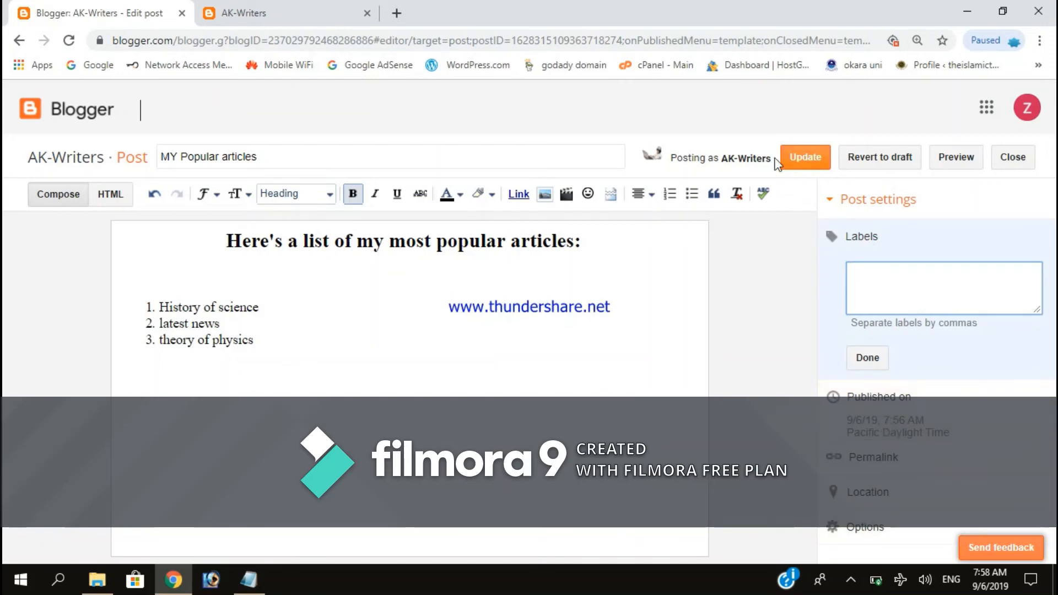
pyautogui.click(797, 159)
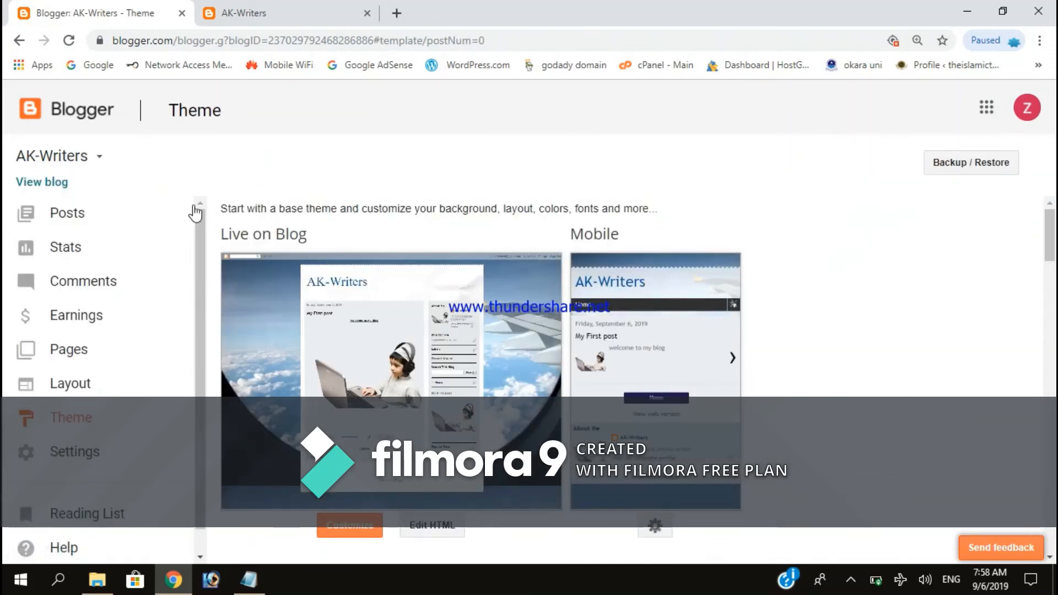
# - Look over the theme gallery, the blog's statistics, the published comments and the live blog
pyautogui.scroll(-10, 287, 369)
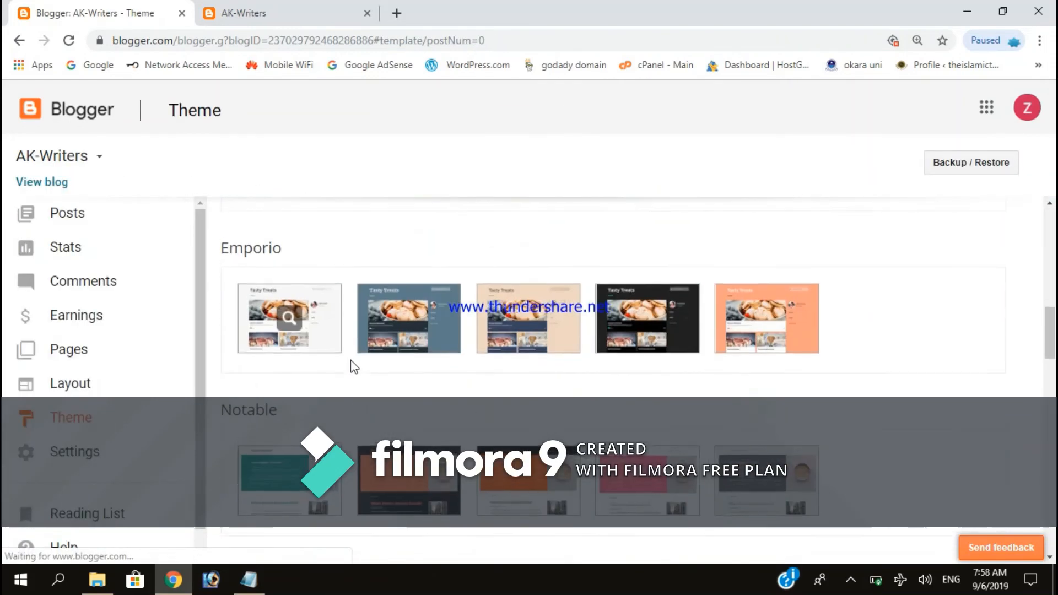
pyautogui.scroll(8, 353, 356)
pyautogui.click(49, 248)
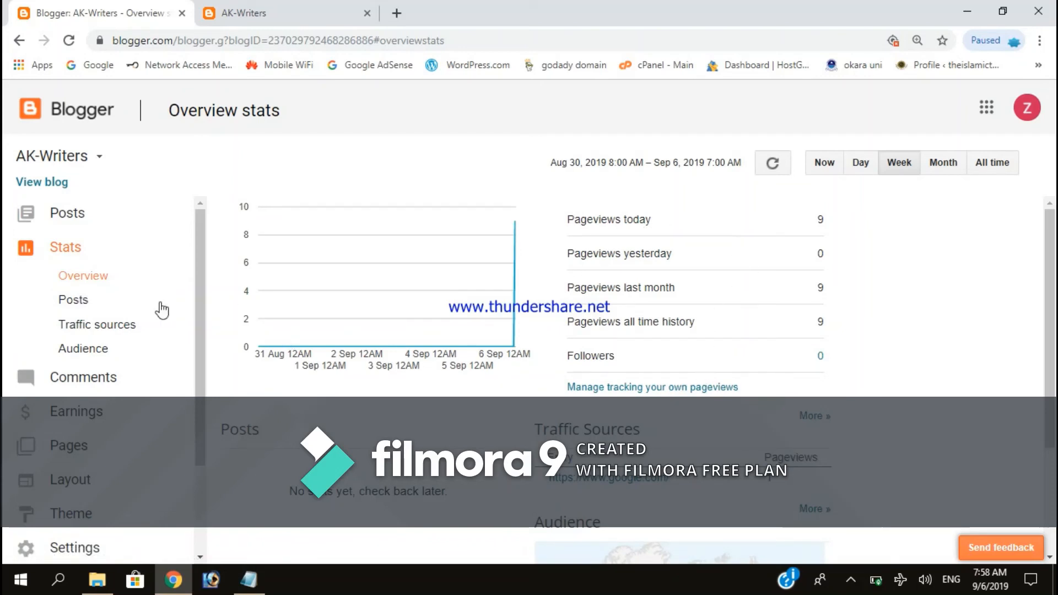
pyautogui.click(98, 301)
pyautogui.click(104, 325)
pyautogui.click(103, 377)
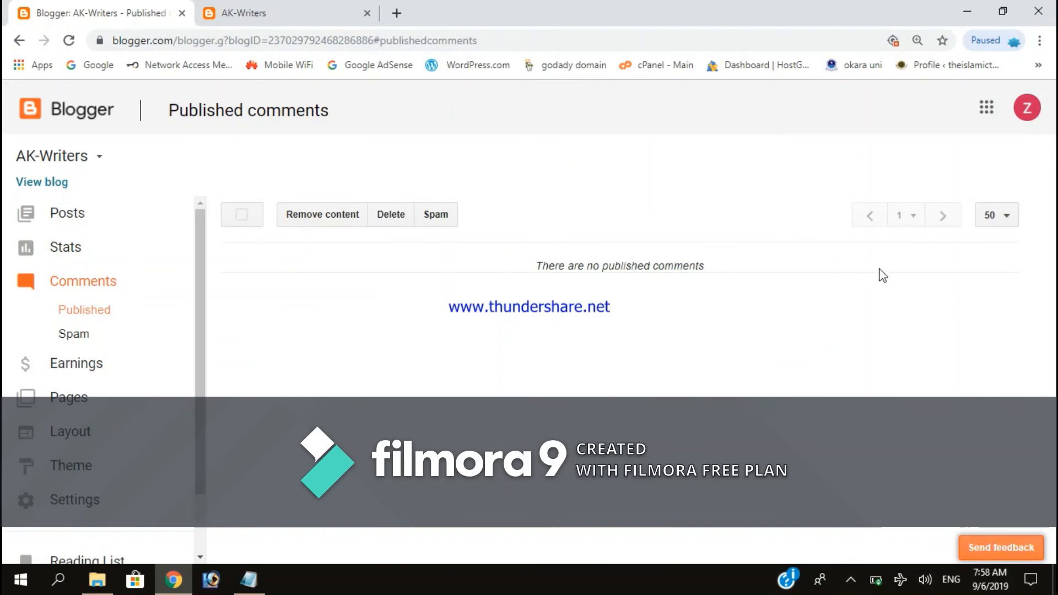
pyautogui.click(278, 3)
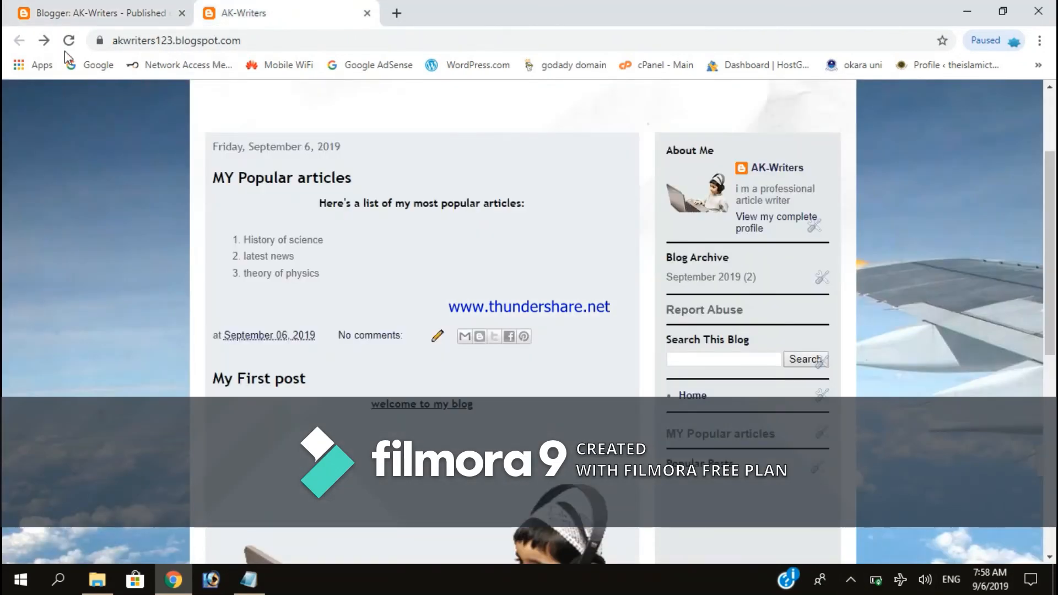
pyautogui.click(72, 11)
# - Open the live theme for customization and preview the blog with the pink Travel variant
pyautogui.scroll(-3, 87, 333)
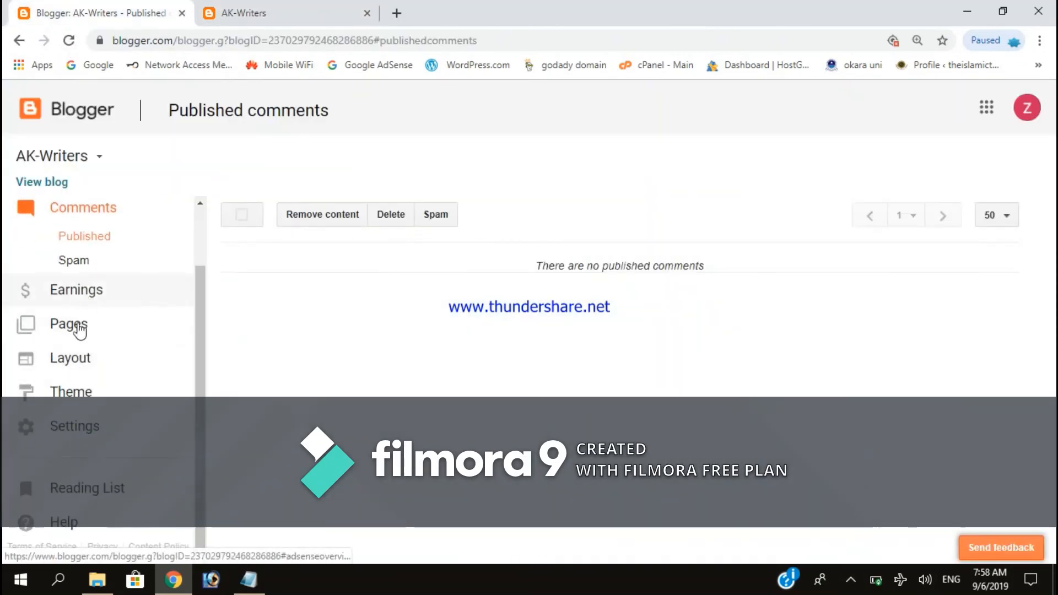
pyautogui.click(82, 410)
pyautogui.scroll(-4, 465, 441)
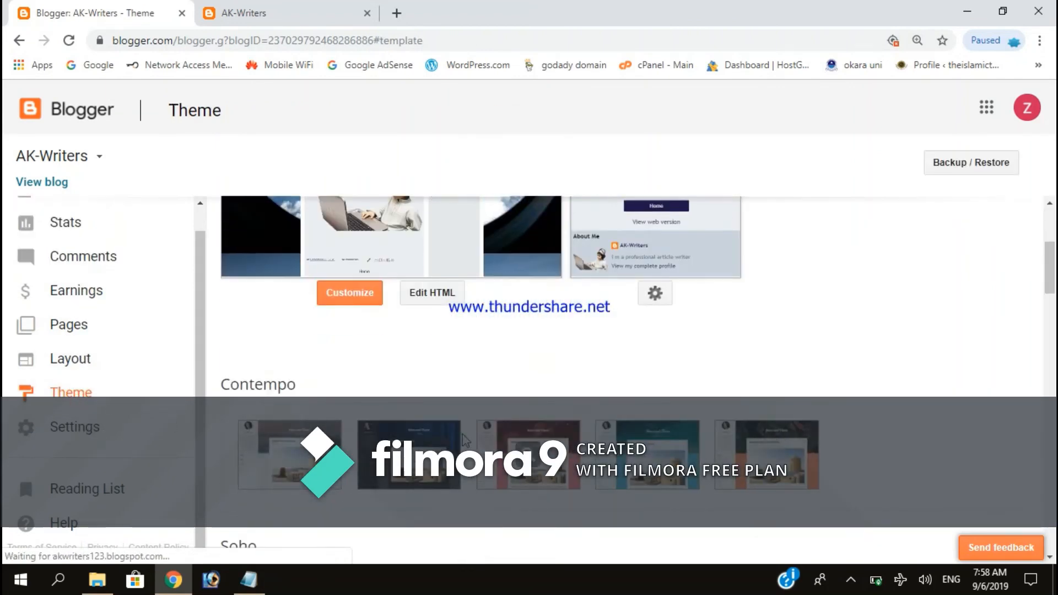
pyautogui.scroll(-2, 465, 441)
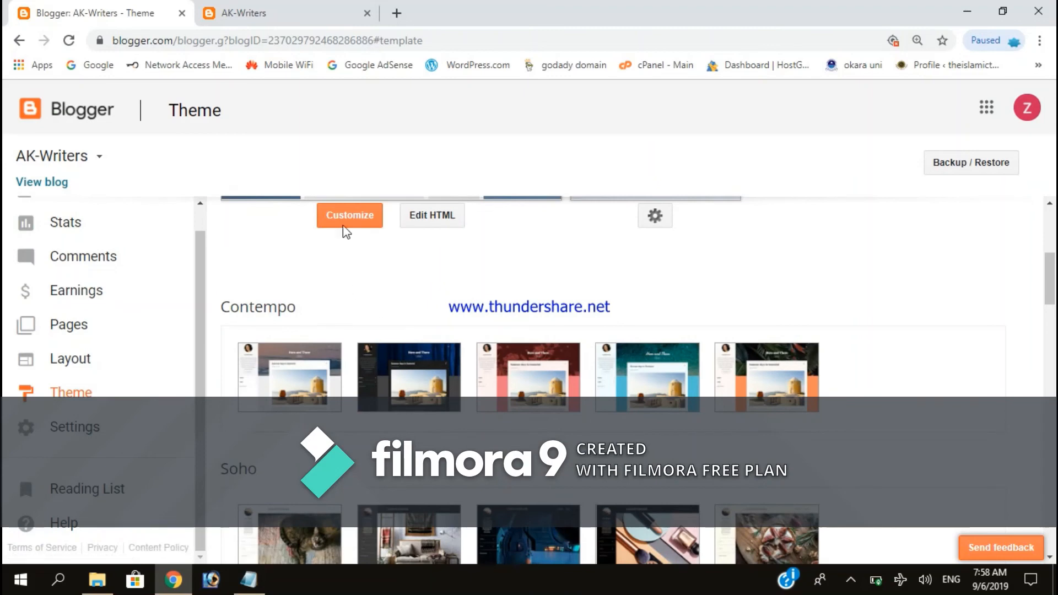
pyautogui.click(343, 227)
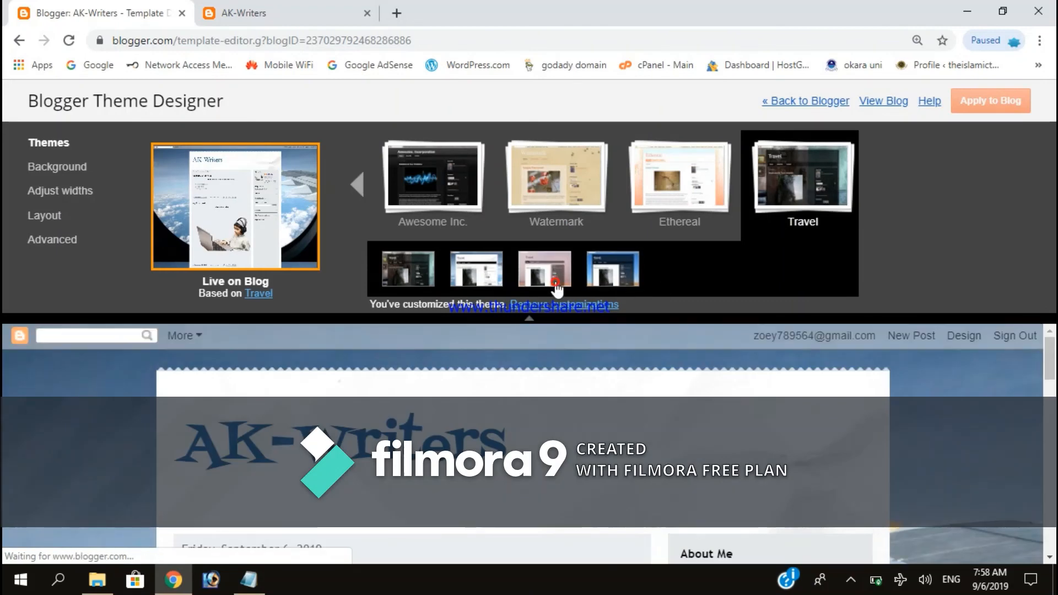
pyautogui.scroll(-12, 574, 491)
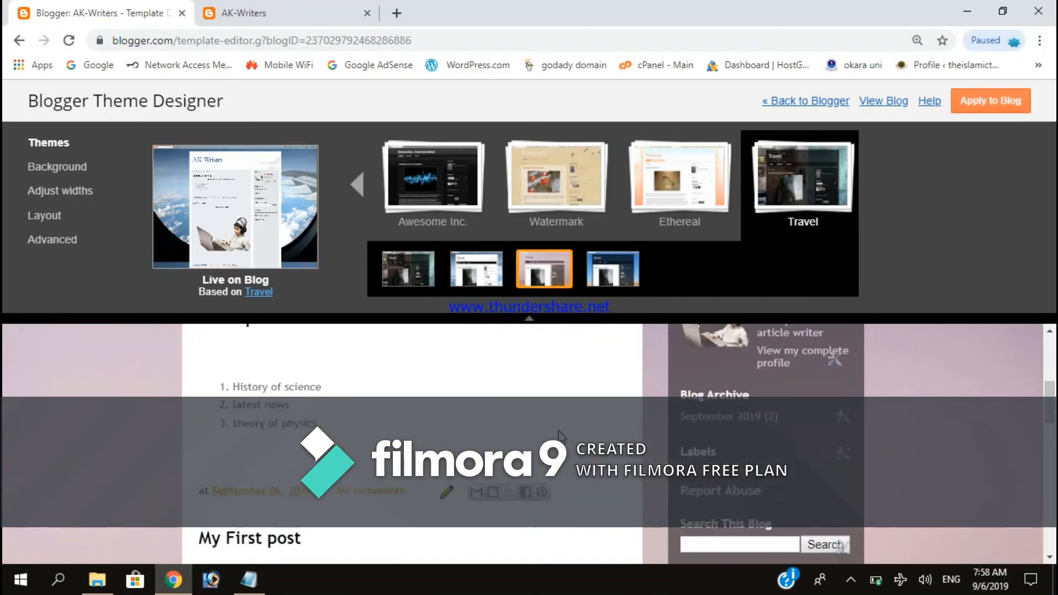
pyautogui.scroll(12, 574, 491)
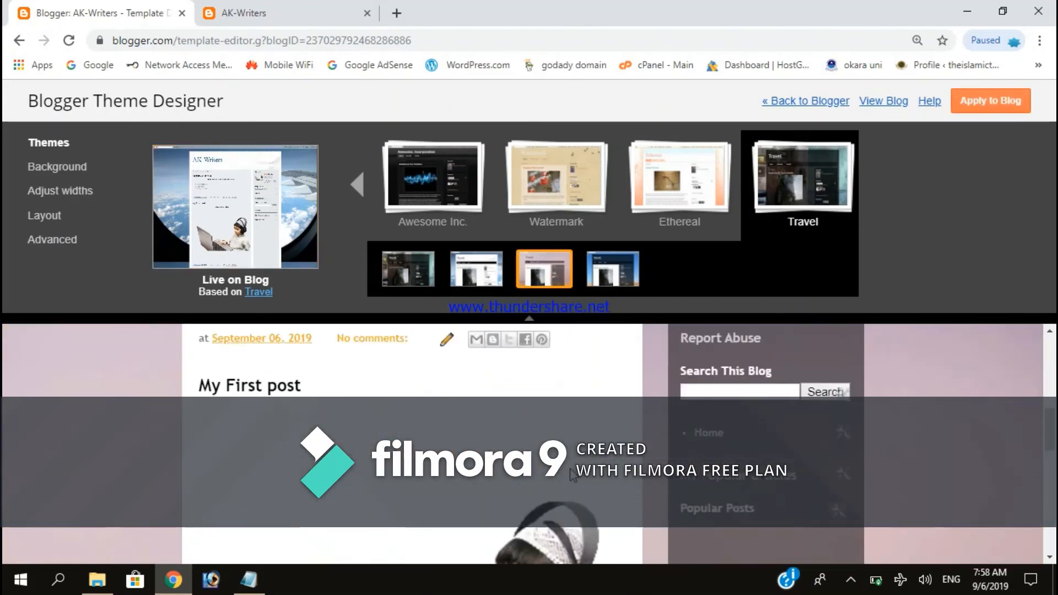
# - Try the blue Travel variant, followed by the Ethereal theme and its blue variant, on the blog preview
pyautogui.click(604, 287)
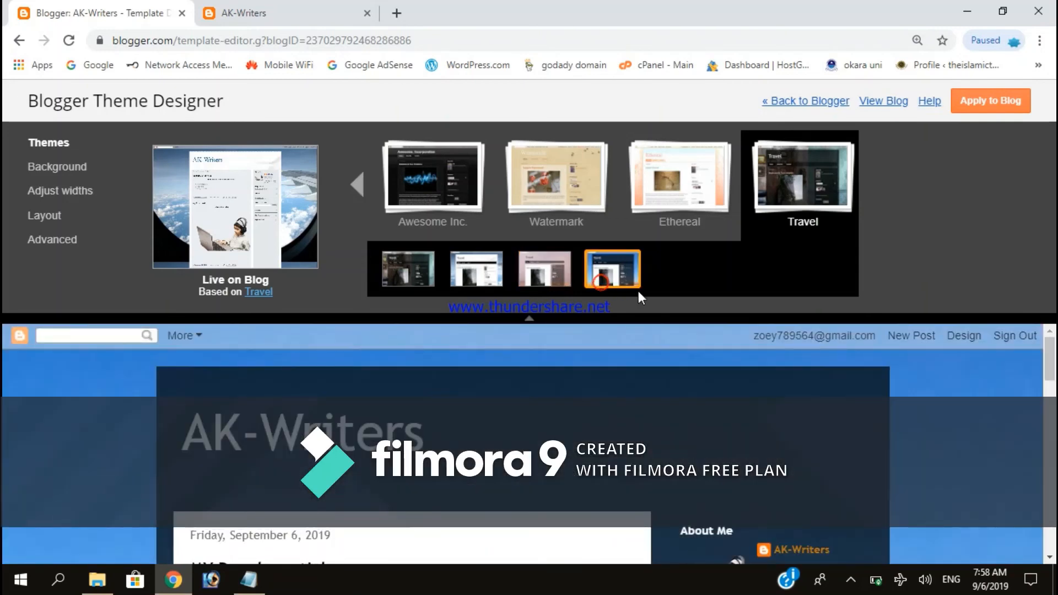
pyautogui.click(678, 193)
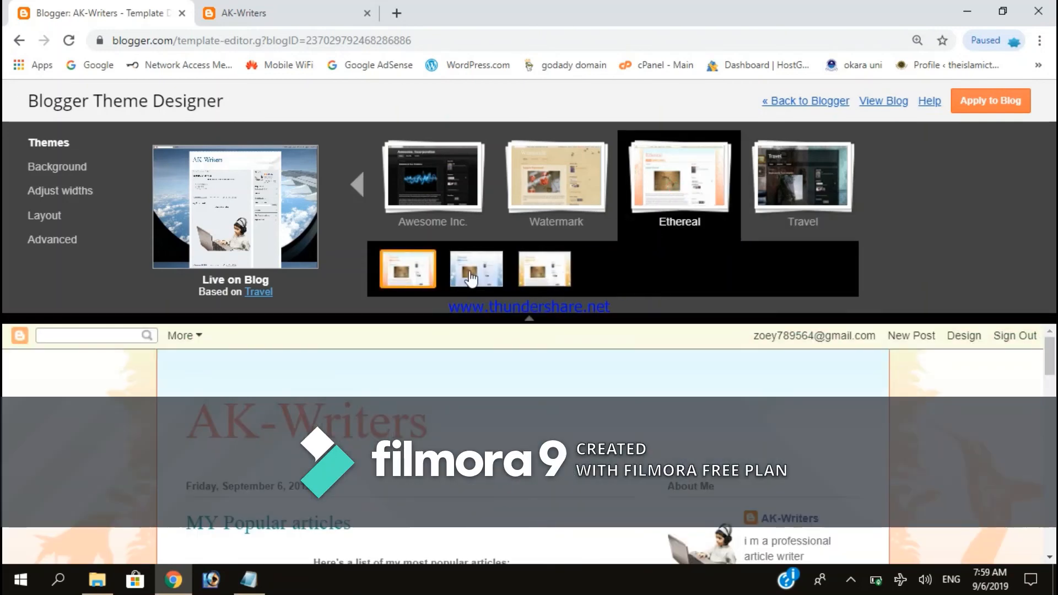
pyautogui.click(472, 276)
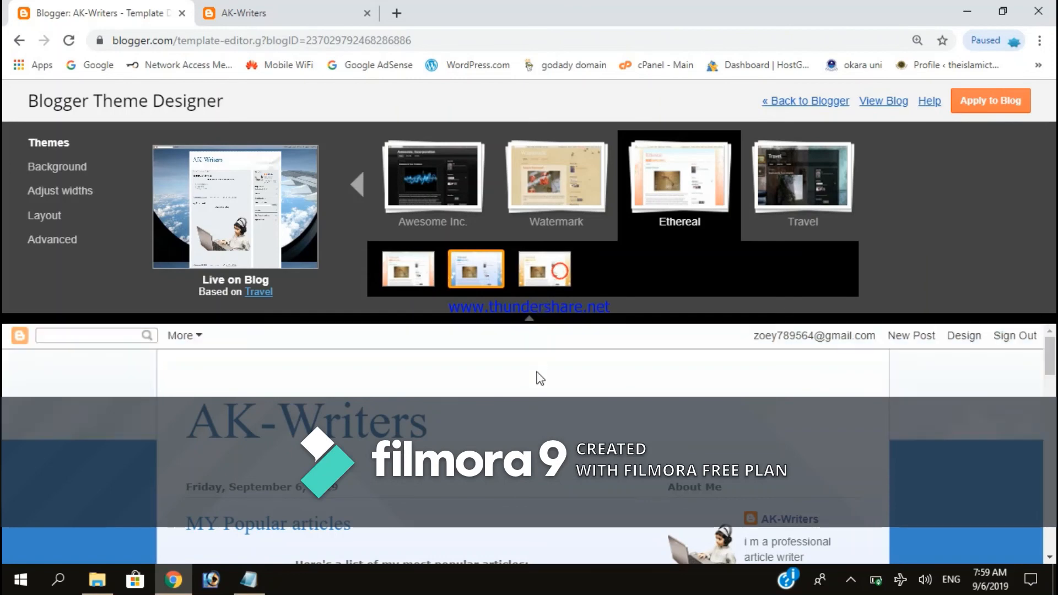
pyautogui.scroll(-5, 538, 378)
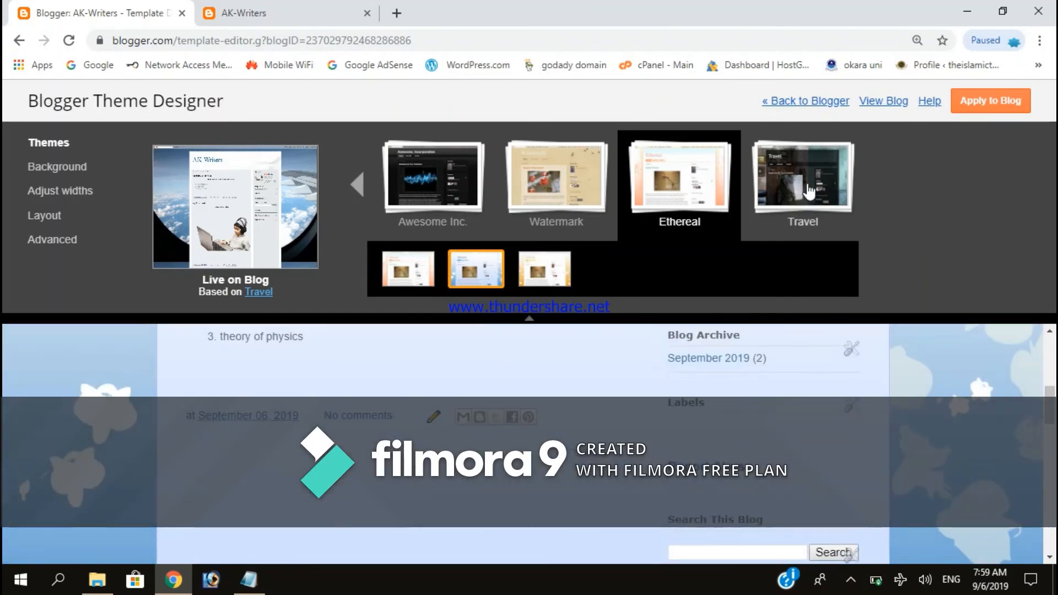
# - Switch to the first Travel variant and remove its background image
pyautogui.click(803, 182)
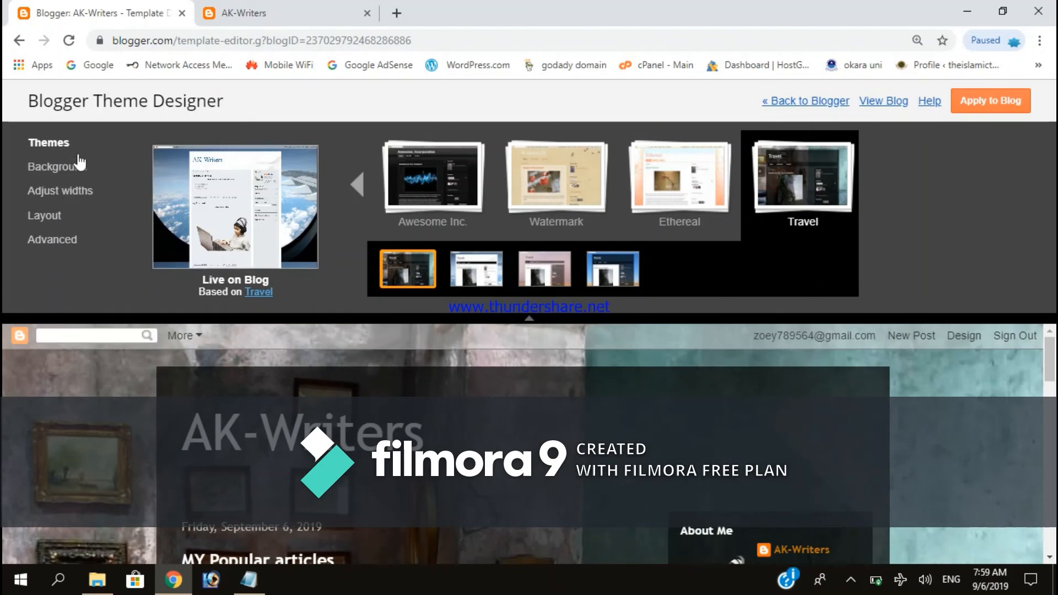
pyautogui.click(76, 166)
pyautogui.click(221, 218)
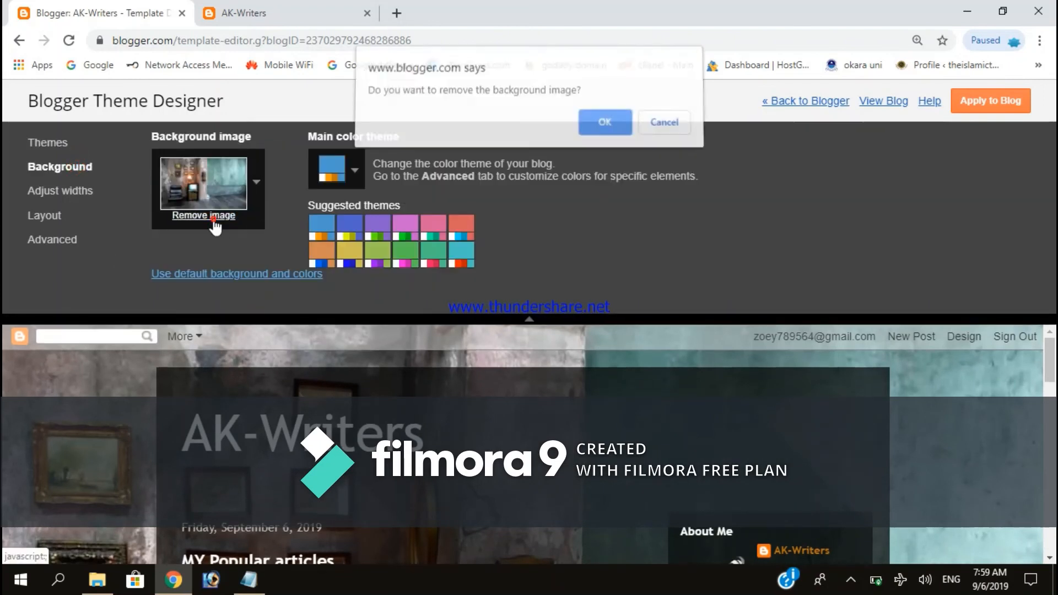
pyautogui.click(605, 131)
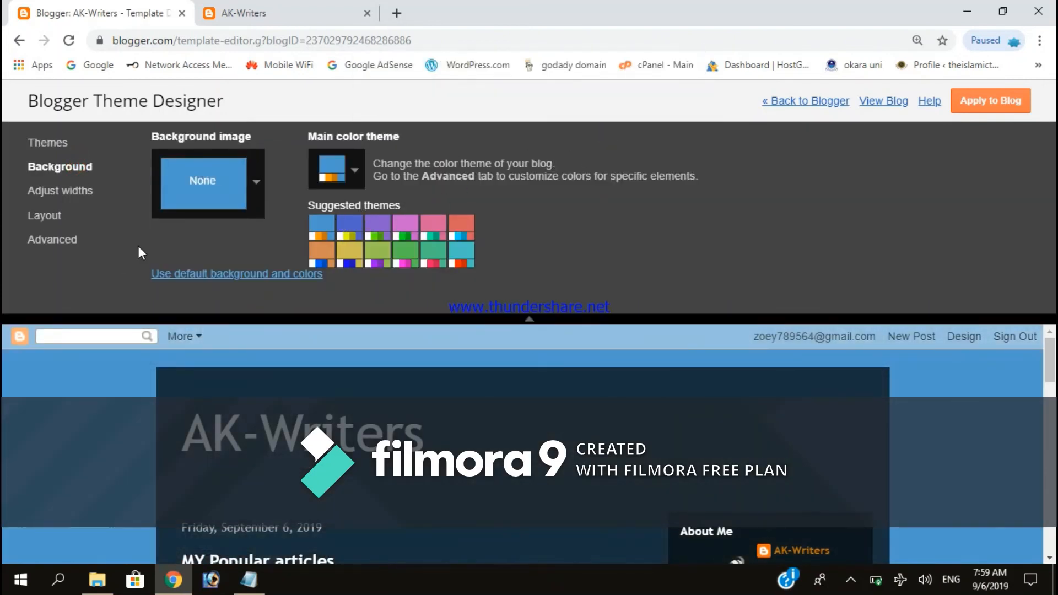
# - Try several background images from the Abstract category, including the pale pink one and the pink watercolor one
pyautogui.click(200, 187)
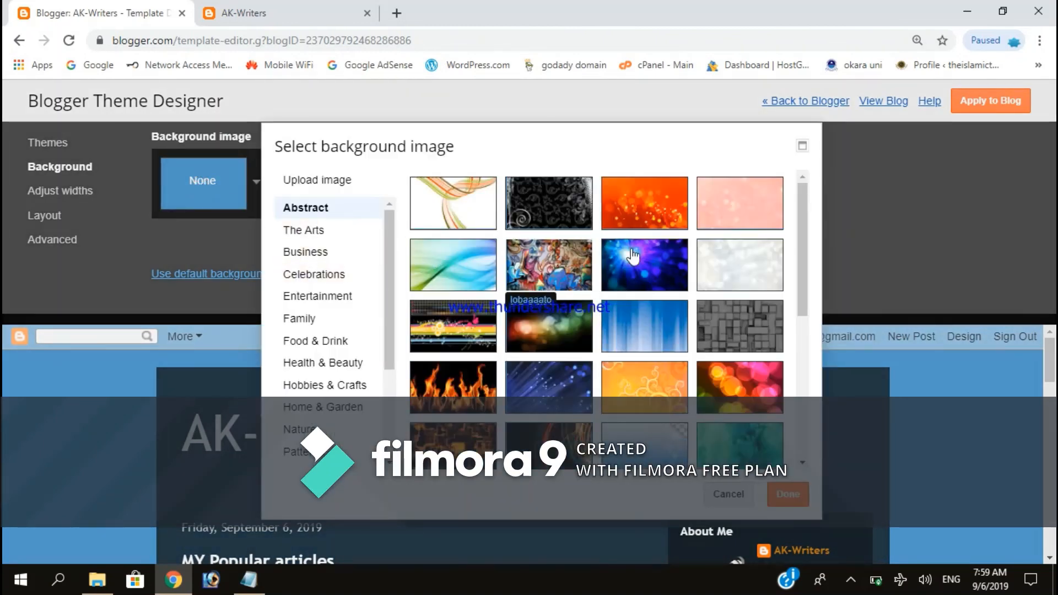
pyautogui.click(724, 209)
pyautogui.scroll(-1, 553, 348)
pyautogui.scroll(-4, 553, 347)
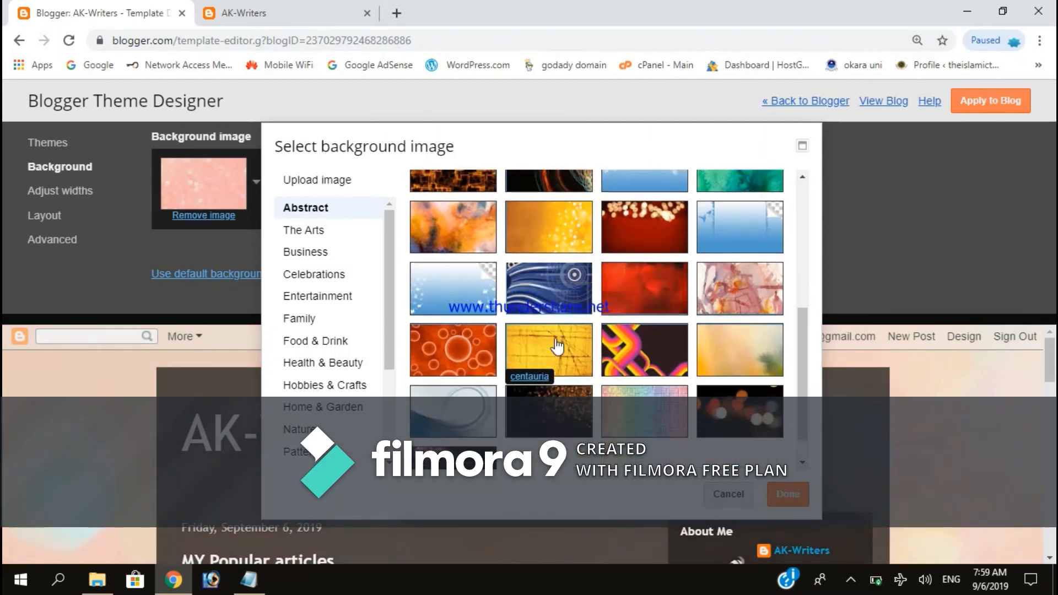
pyautogui.click(557, 331)
pyautogui.click(739, 255)
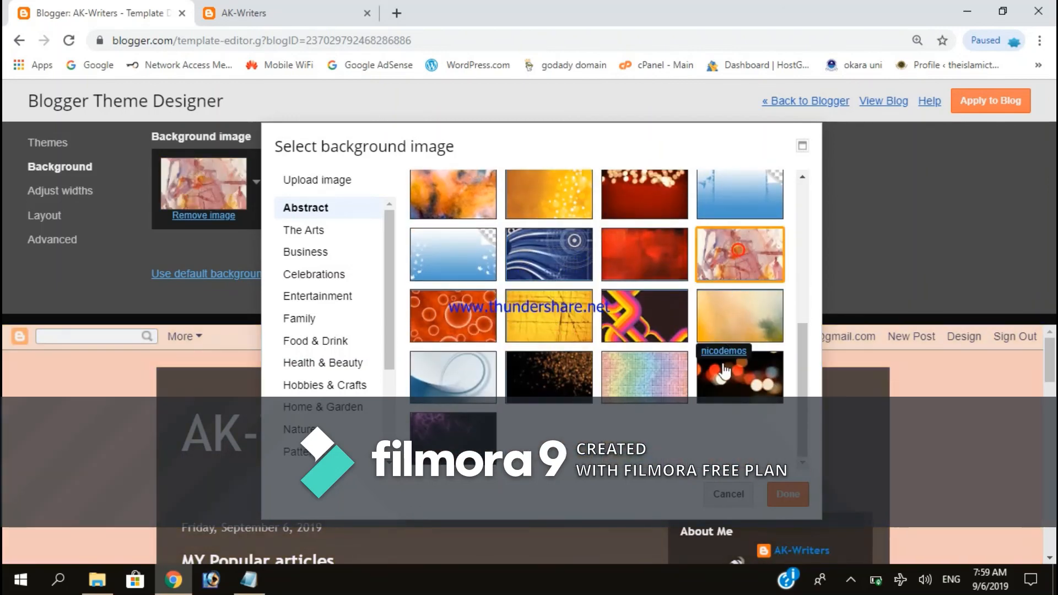
# - Try background images from The Arts category, including the orange sheet, the books on orange and the painted pottery
pyautogui.click(308, 232)
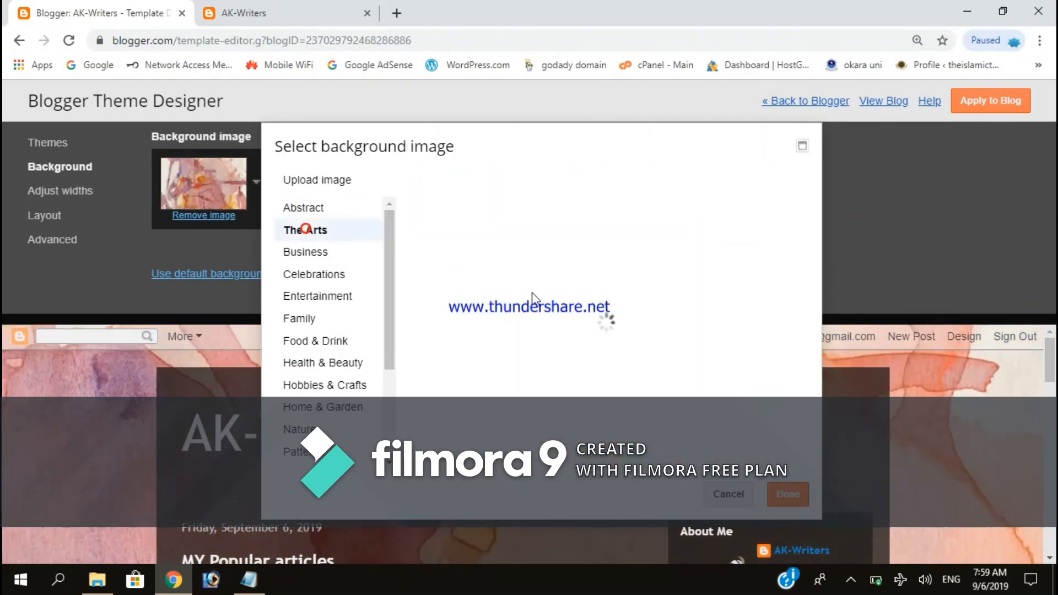
pyautogui.click(476, 261)
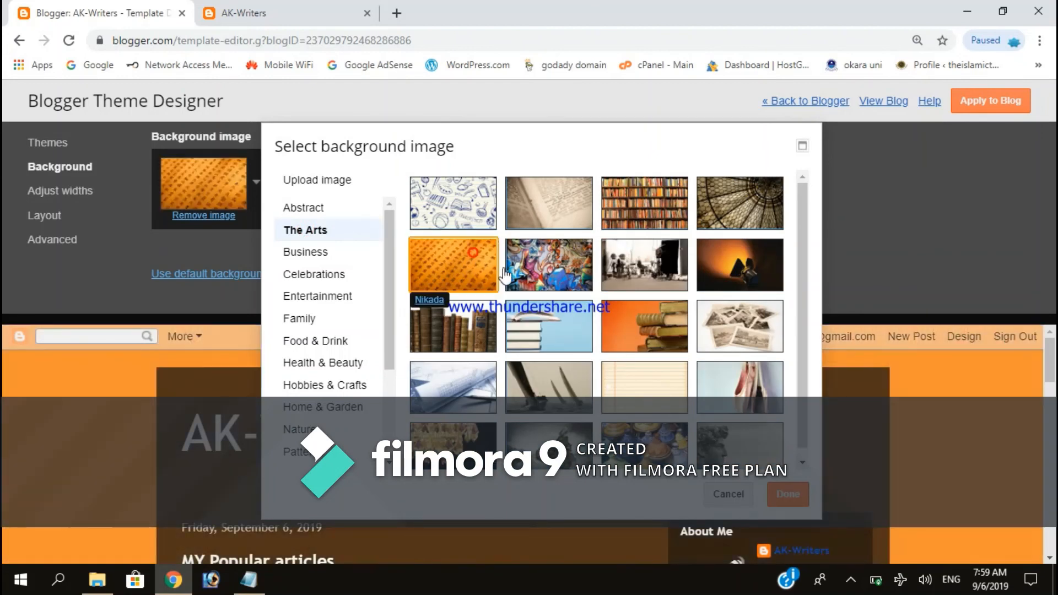
pyautogui.click(659, 320)
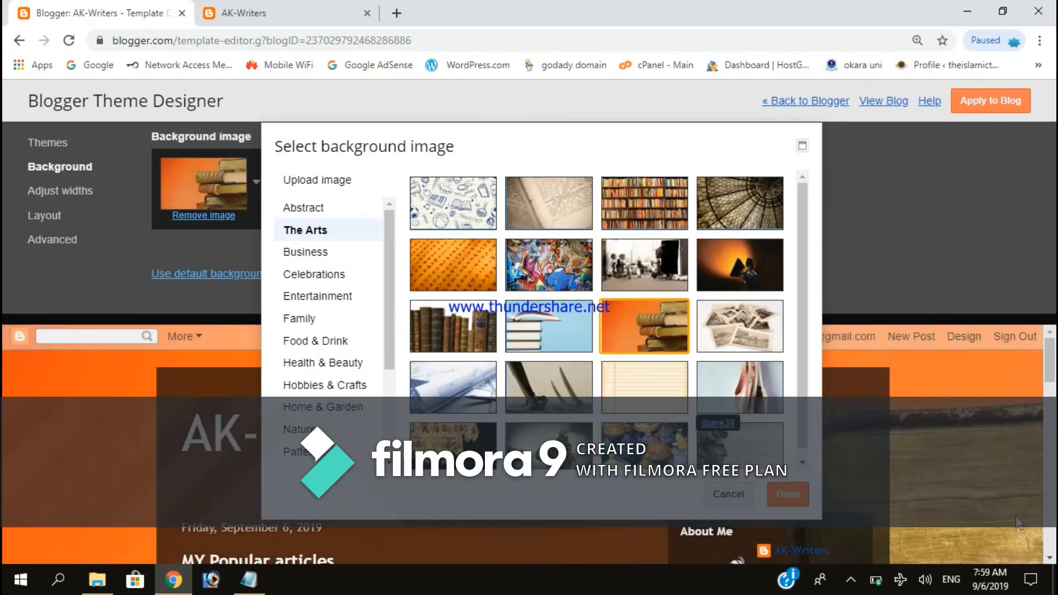
pyautogui.scroll(-1, 645, 386)
pyautogui.click(645, 438)
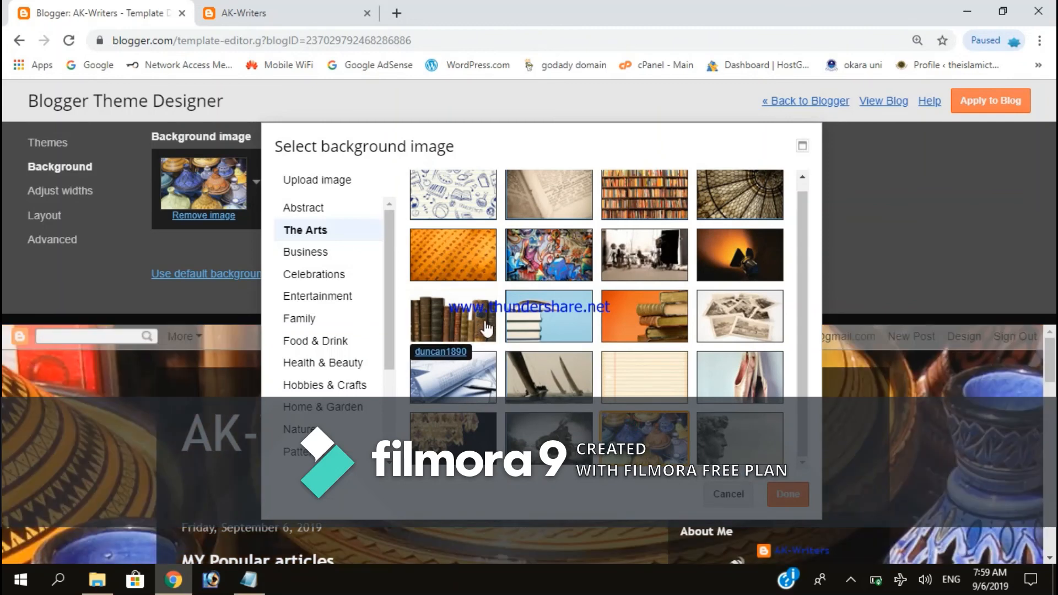
# - Set the open book on a light blue backdrop as the background image and review it on the blog preview
pyautogui.click(543, 319)
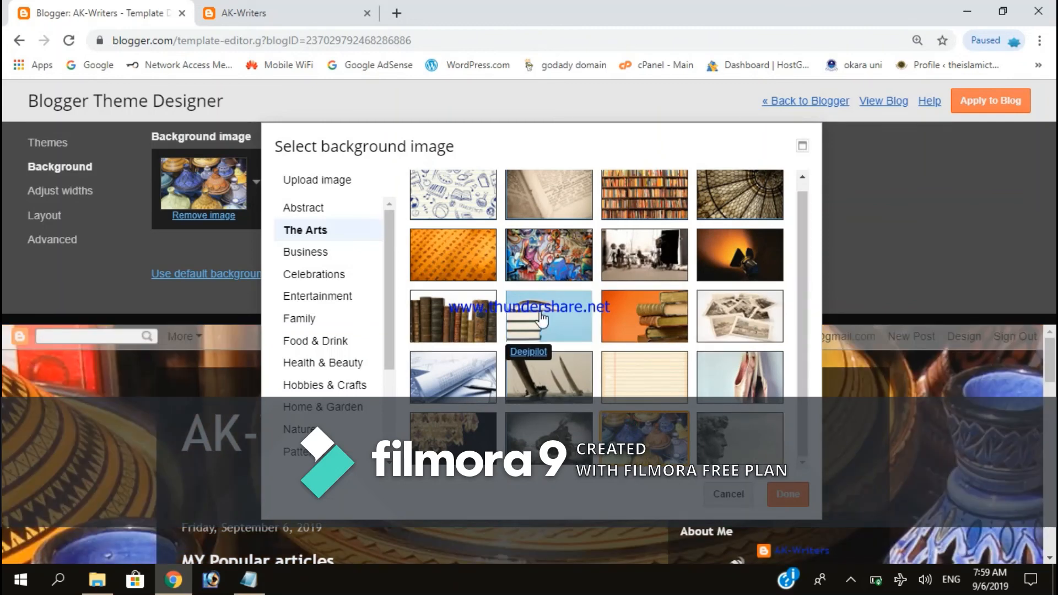
pyautogui.click(788, 494)
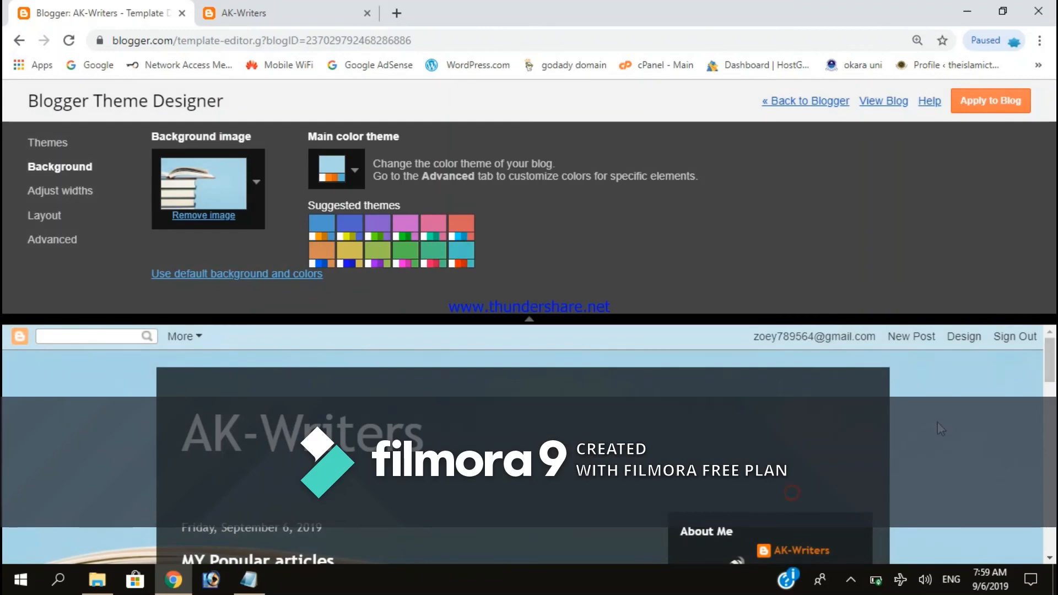
pyautogui.scroll(-8, 658, 416)
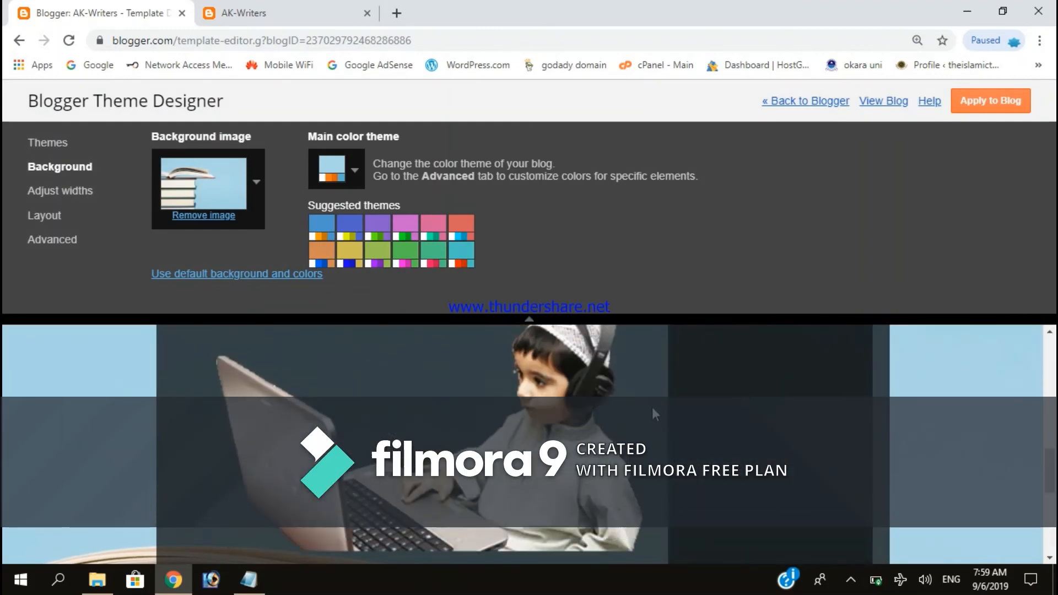
pyautogui.scroll(5, 653, 409)
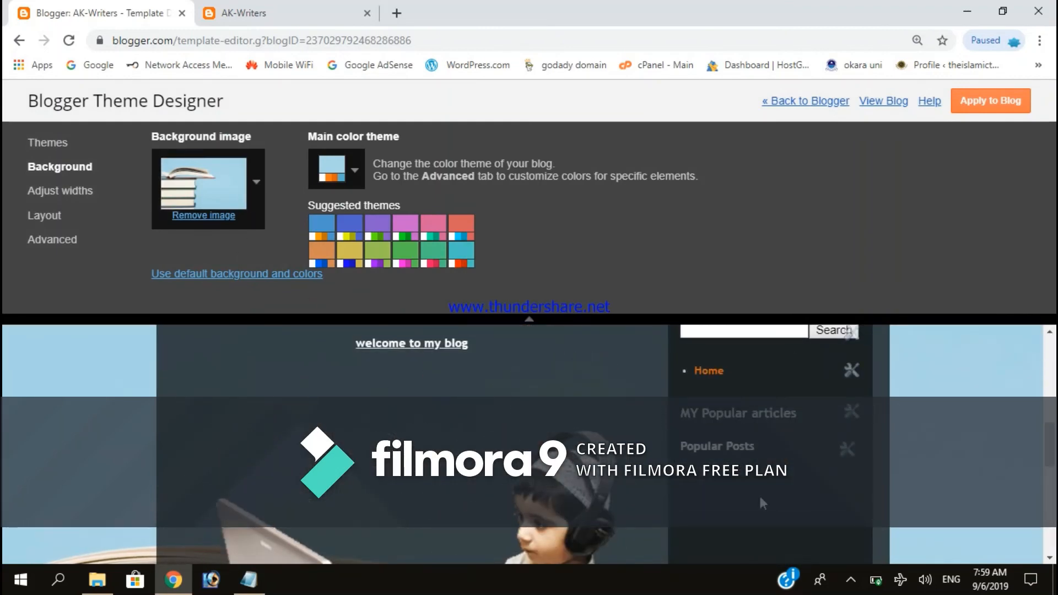
pyautogui.scroll(5, 763, 501)
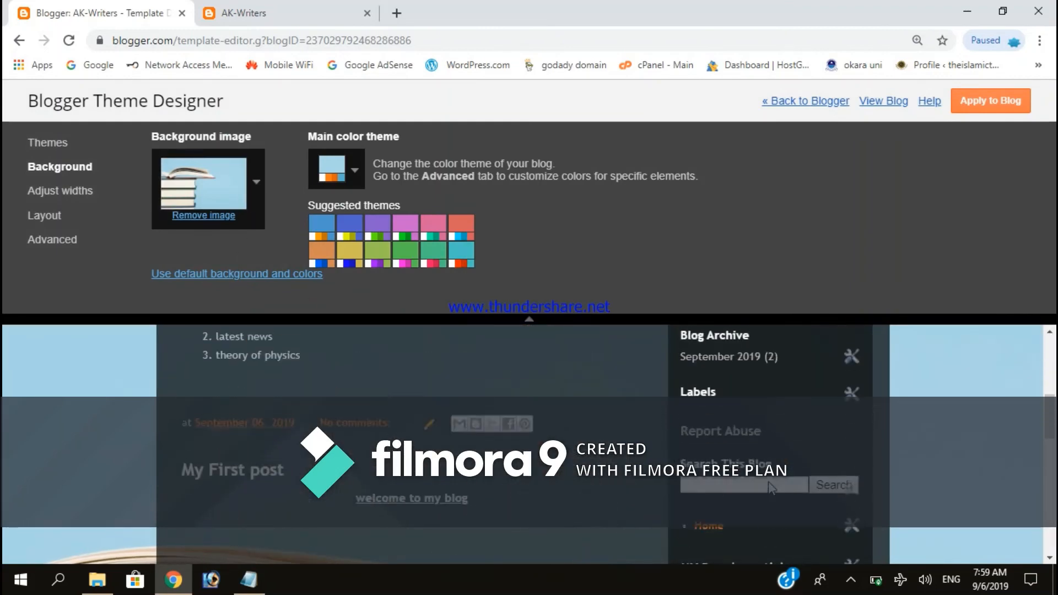
# - Remove the background image and browse the Business, Celebrations, Entertainment and Family image categories for a replacement
pyautogui.click(195, 214)
pyautogui.click(605, 128)
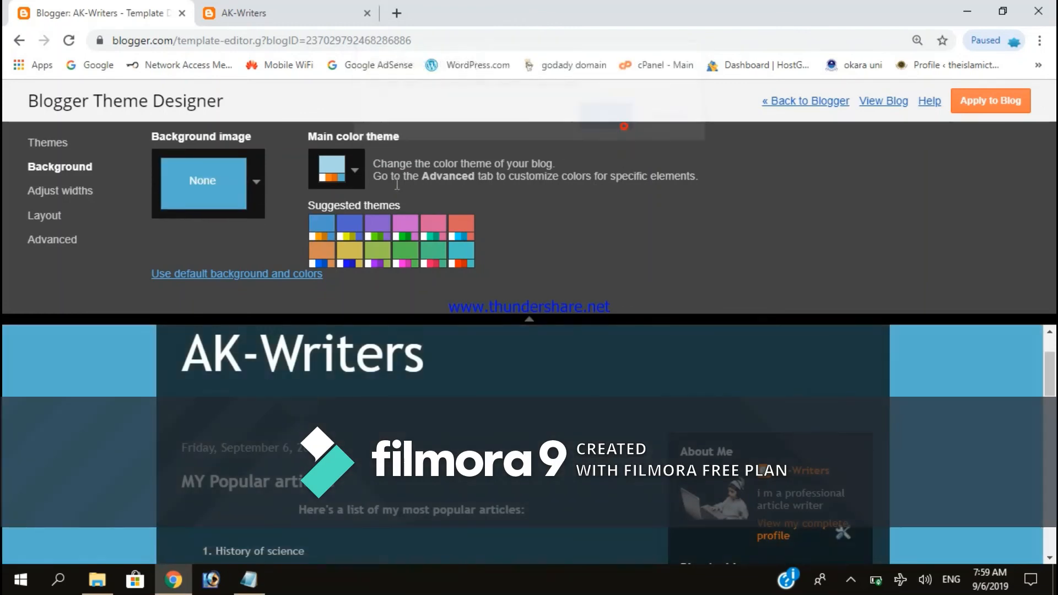
pyautogui.click(203, 182)
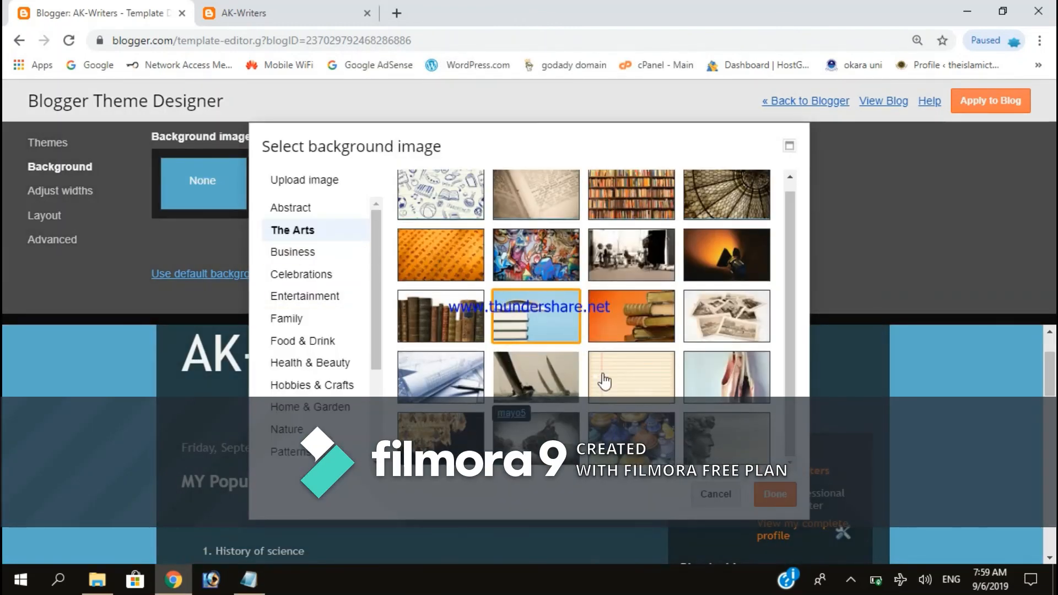
pyautogui.click(280, 257)
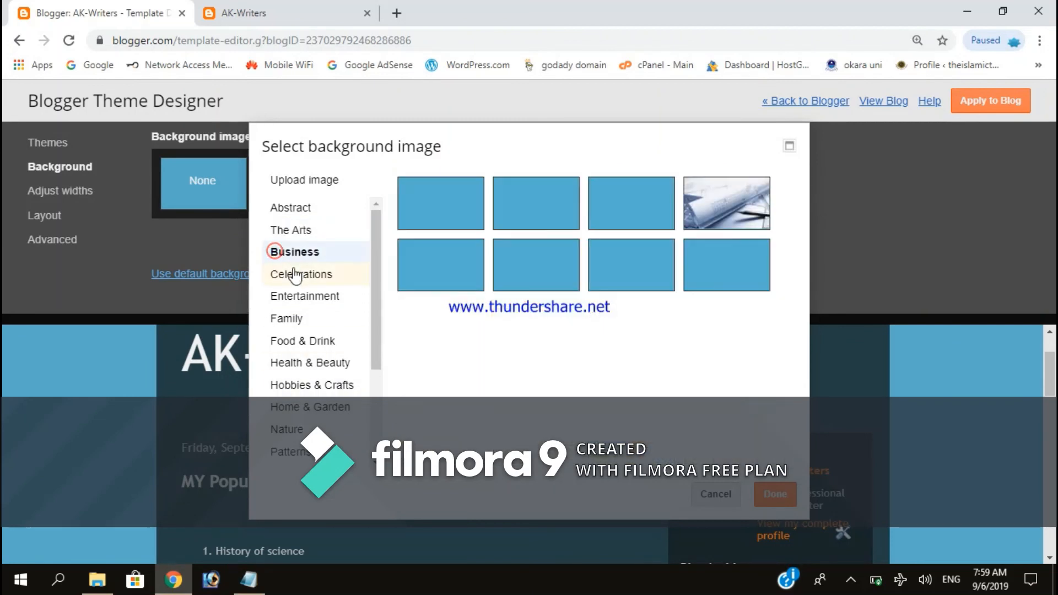
pyautogui.click(295, 275)
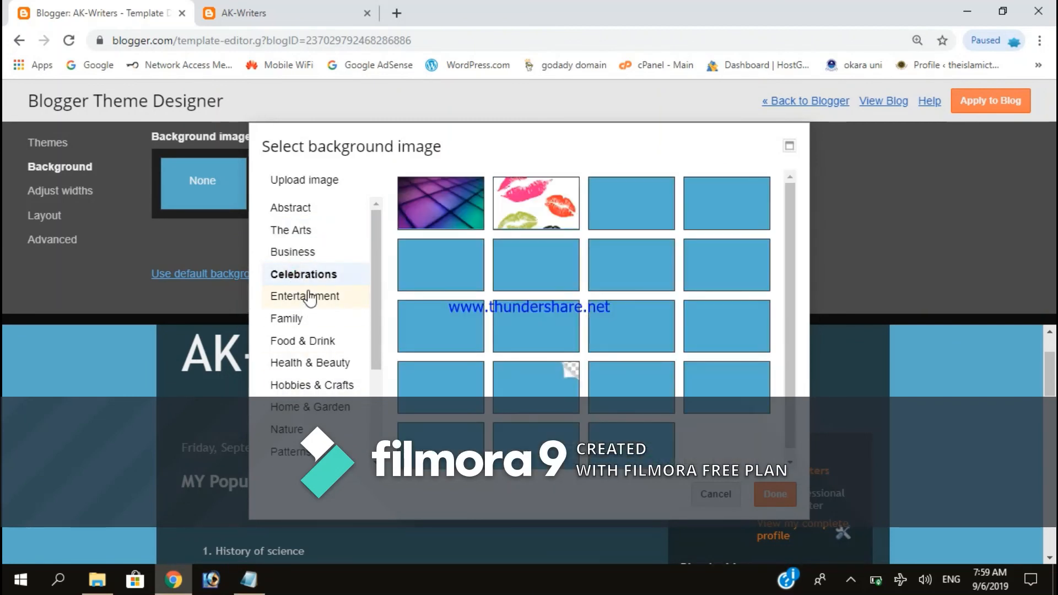
pyautogui.click(307, 294)
pyautogui.click(305, 325)
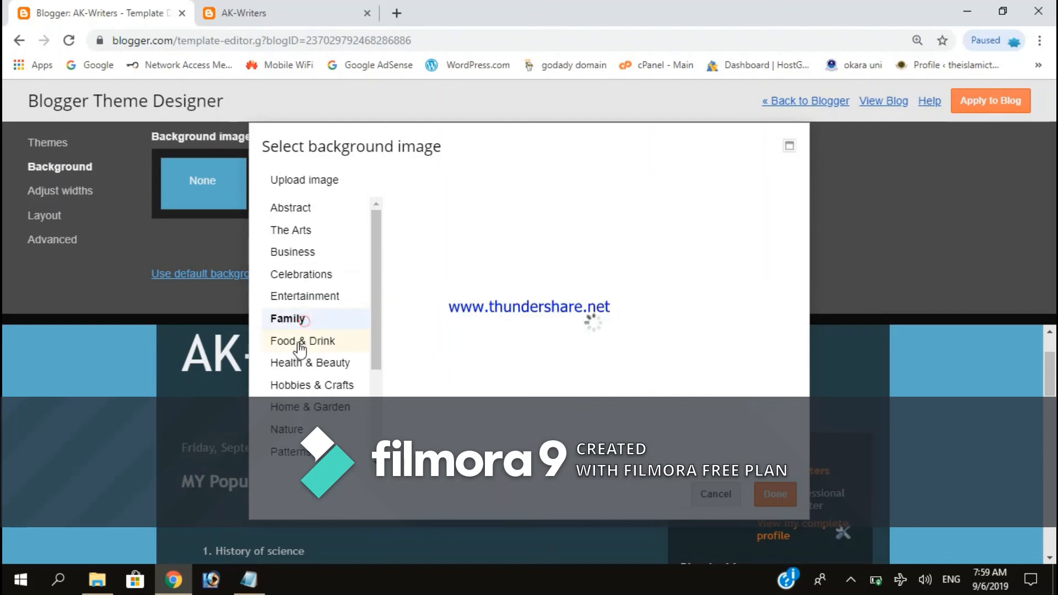
# - Try the chili pepper pattern, the cutlery pattern and the notebook with vegetables from the Food & Drink category
pyautogui.click(301, 345)
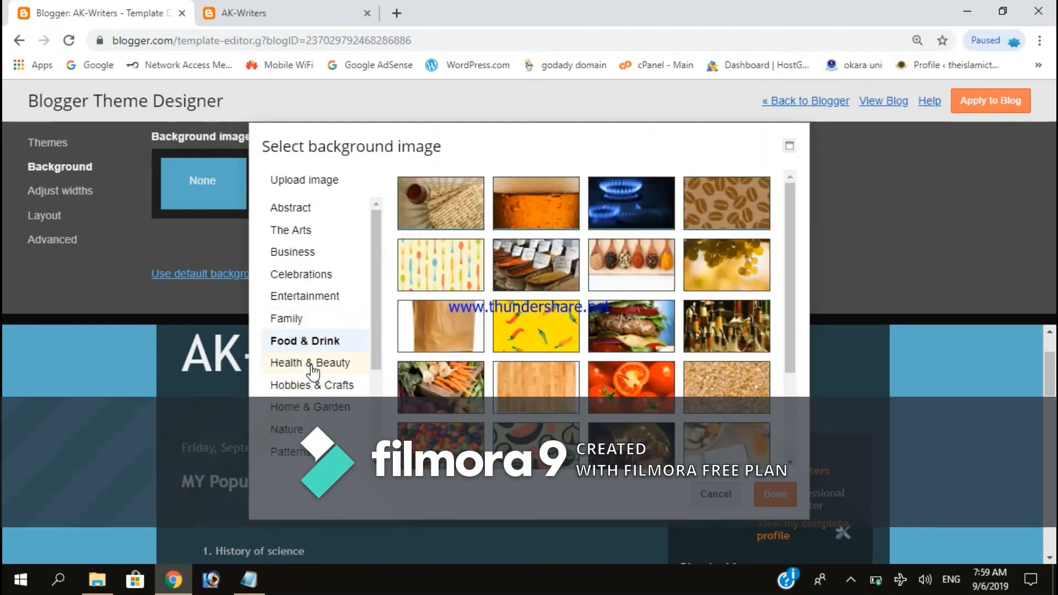
pyautogui.click(529, 331)
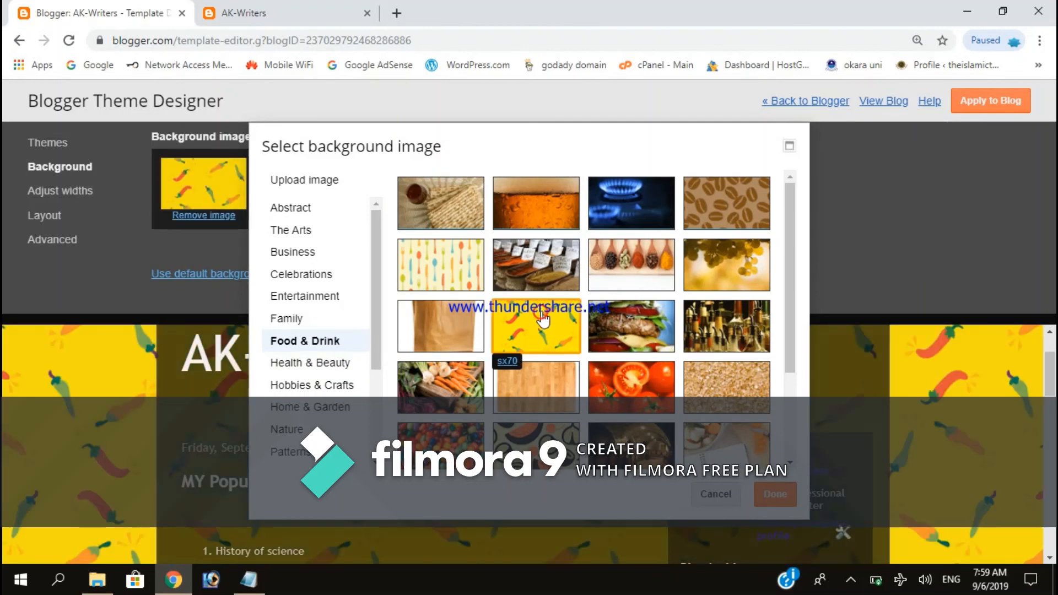
pyautogui.click(422, 255)
pyautogui.scroll(-3, 584, 308)
pyautogui.click(718, 344)
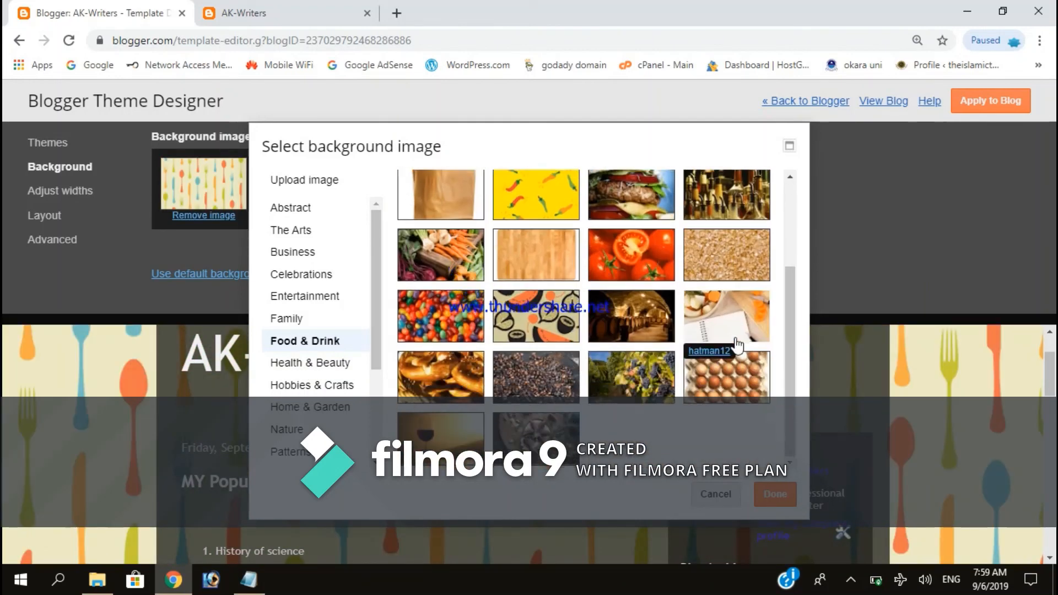
# - Try the candles with towels and the meditating silhouette from the Health & Beauty category as background
pyautogui.click(312, 364)
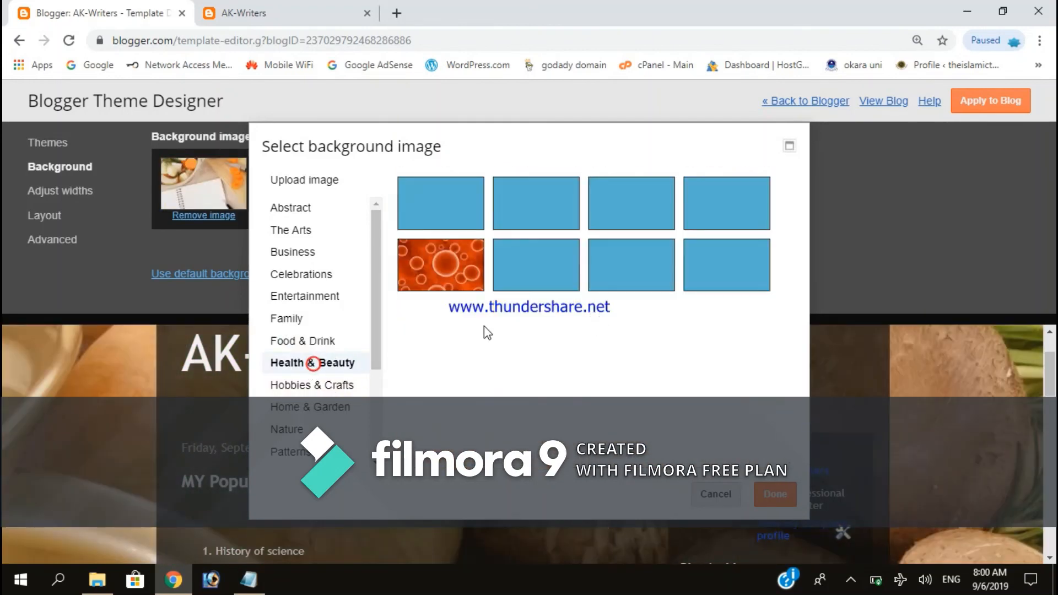
pyautogui.click(622, 219)
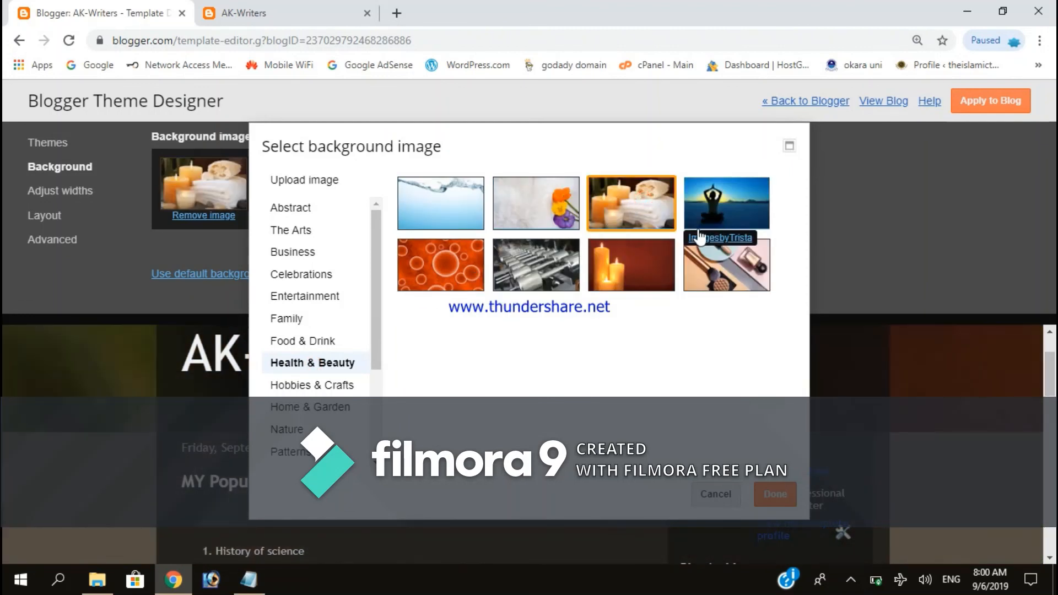
pyautogui.click(723, 207)
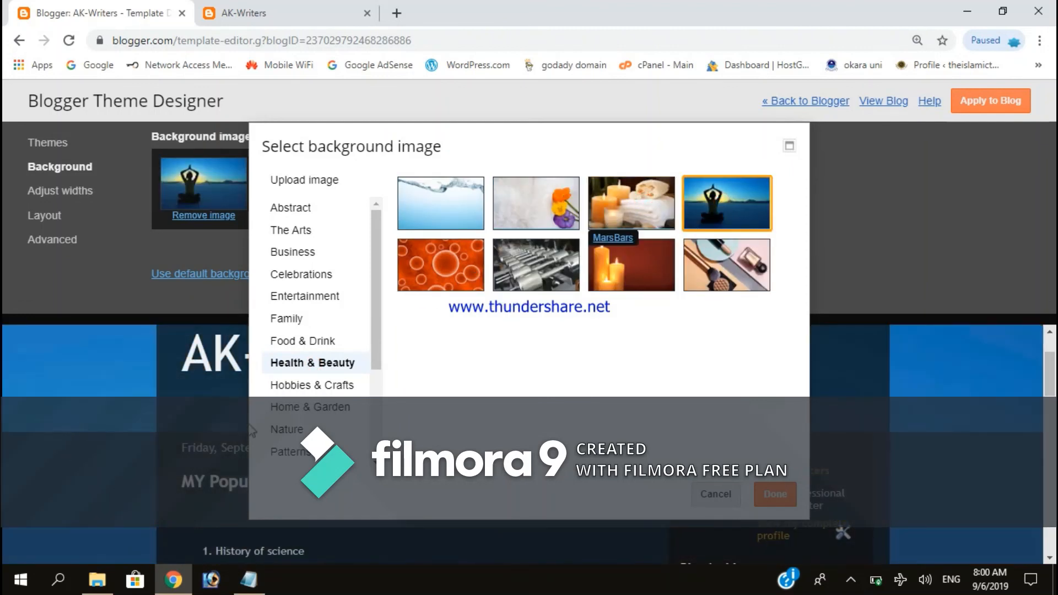
# - Try the craft supplies, the open book and the fabric rolls from the Hobbies & Crafts category as background
pyautogui.scroll(-3, 301, 305)
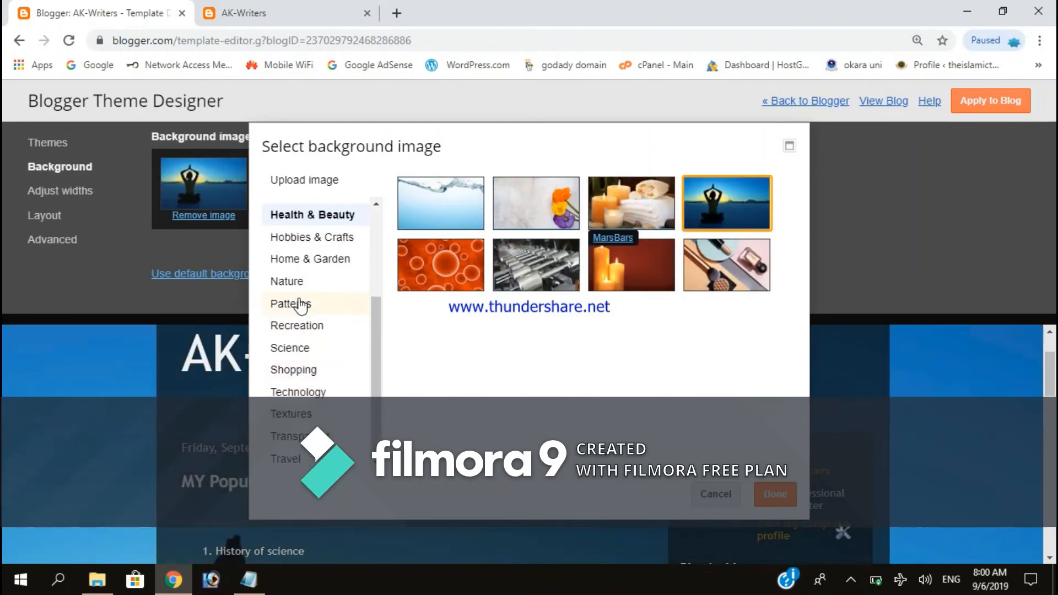
pyautogui.click(319, 237)
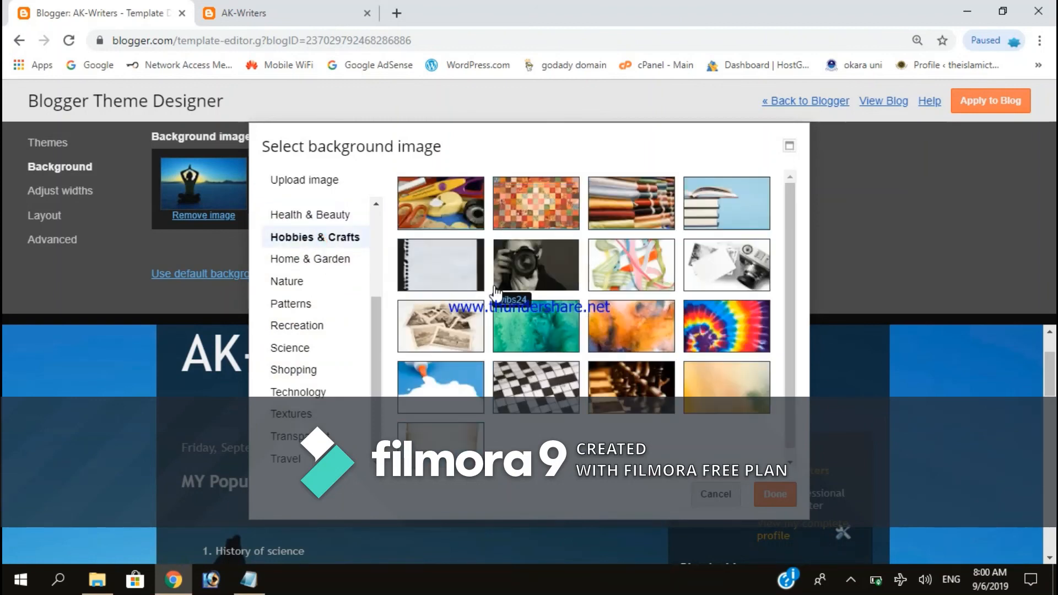
pyautogui.click(449, 209)
pyautogui.click(709, 189)
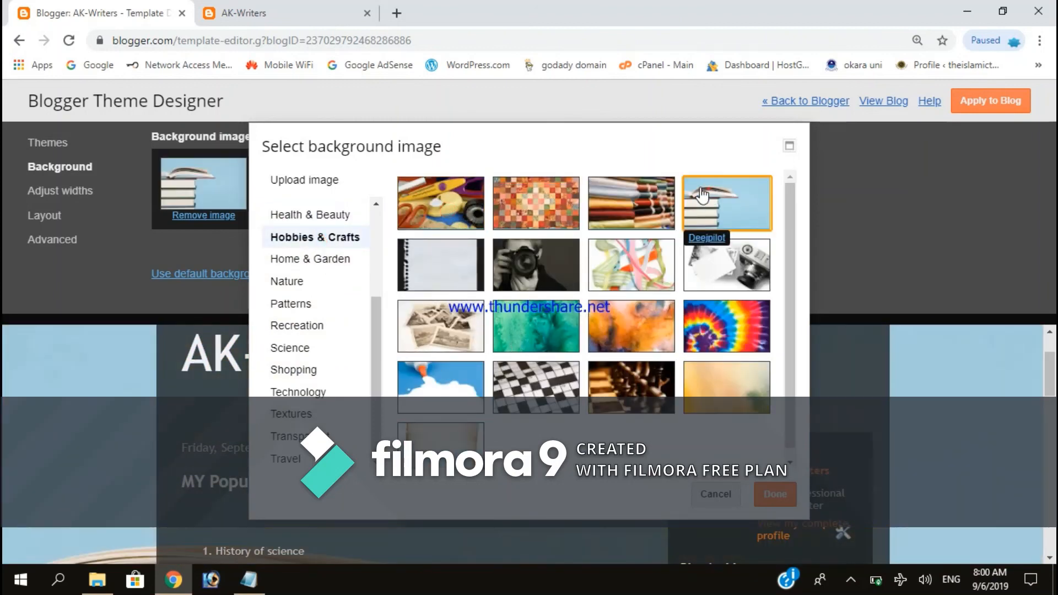
pyautogui.click(664, 189)
# - Try the whitewater, ocean sunset and sunrise over clouds images from the Nature category as background
pyautogui.click(308, 259)
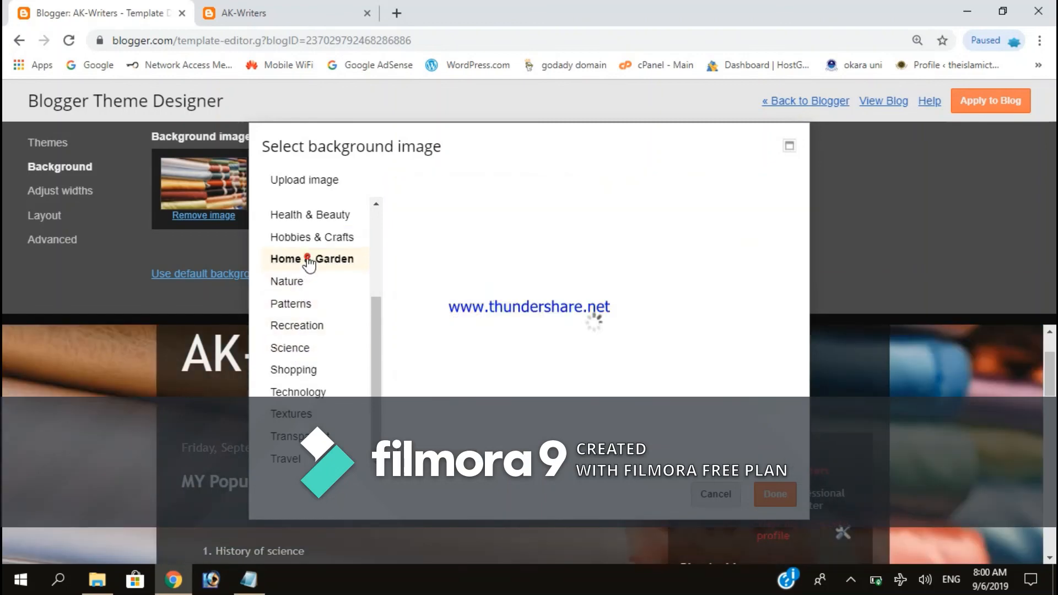
pyautogui.click(301, 282)
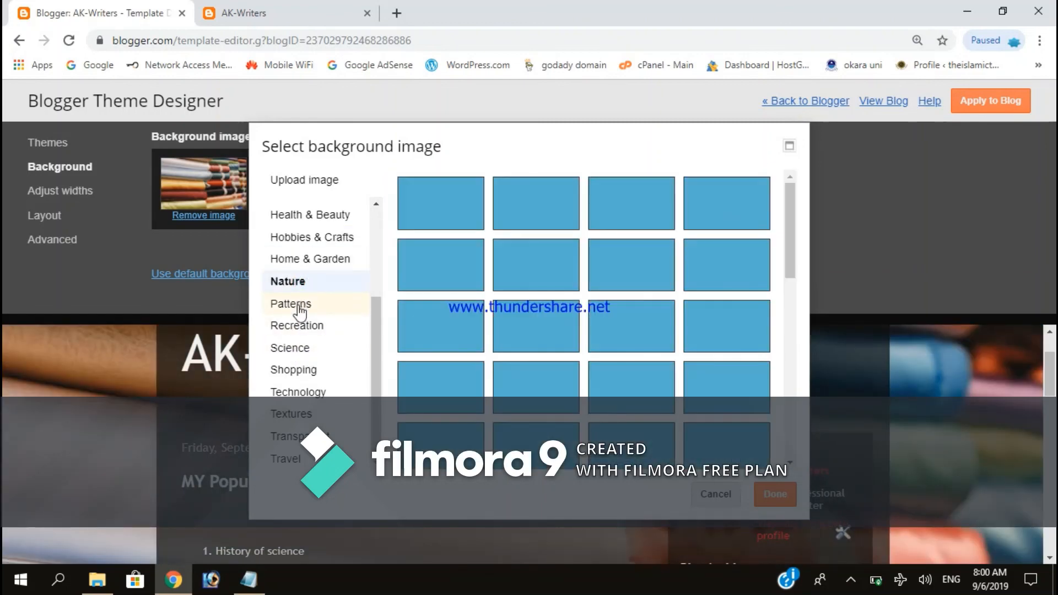
pyautogui.click(298, 304)
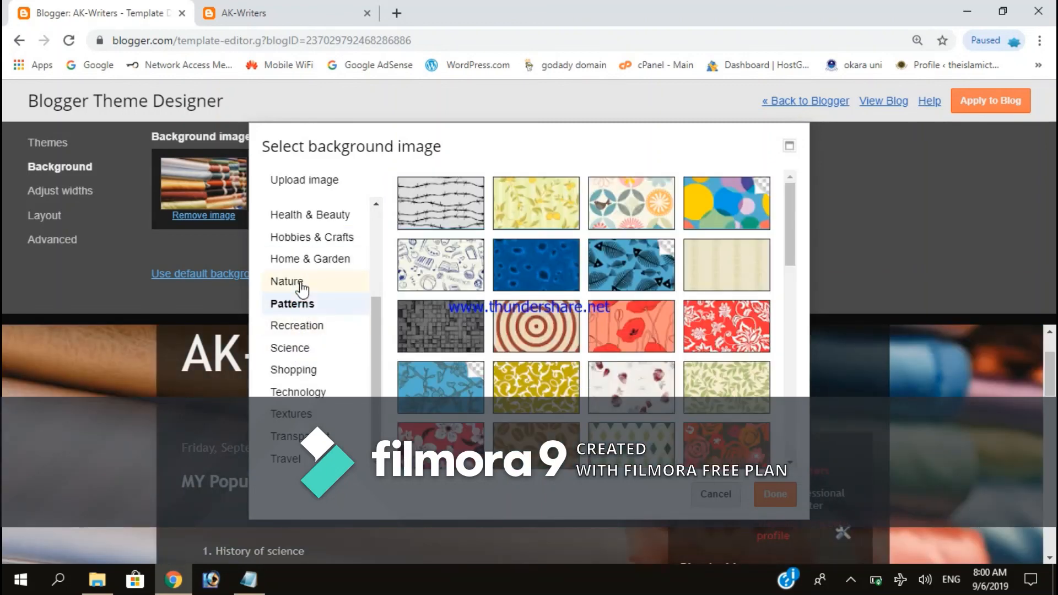
pyautogui.click(301, 282)
pyautogui.click(528, 216)
pyautogui.scroll(-3, 657, 351)
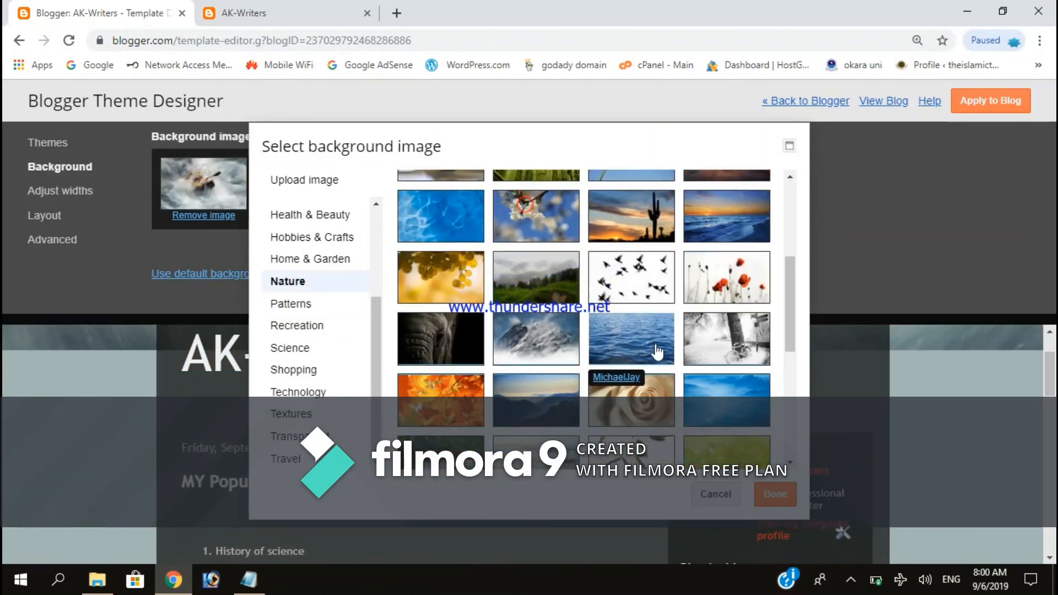
pyautogui.click(710, 212)
pyautogui.scroll(3, 718, 248)
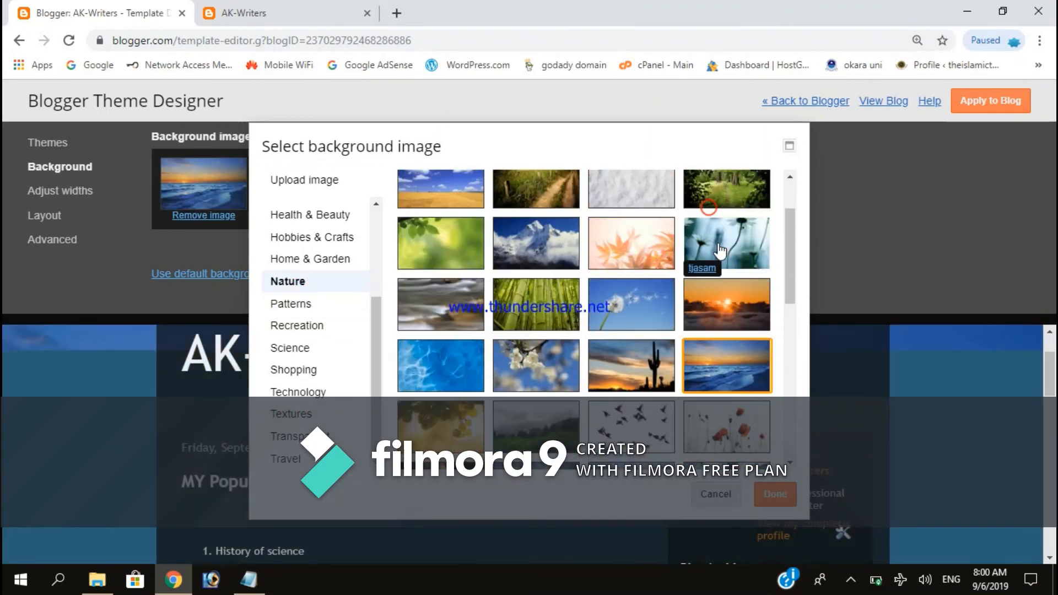
pyautogui.click(728, 306)
# - Browse further background image categories, including Recreation, Science, Shopping and Textures
pyautogui.click(278, 326)
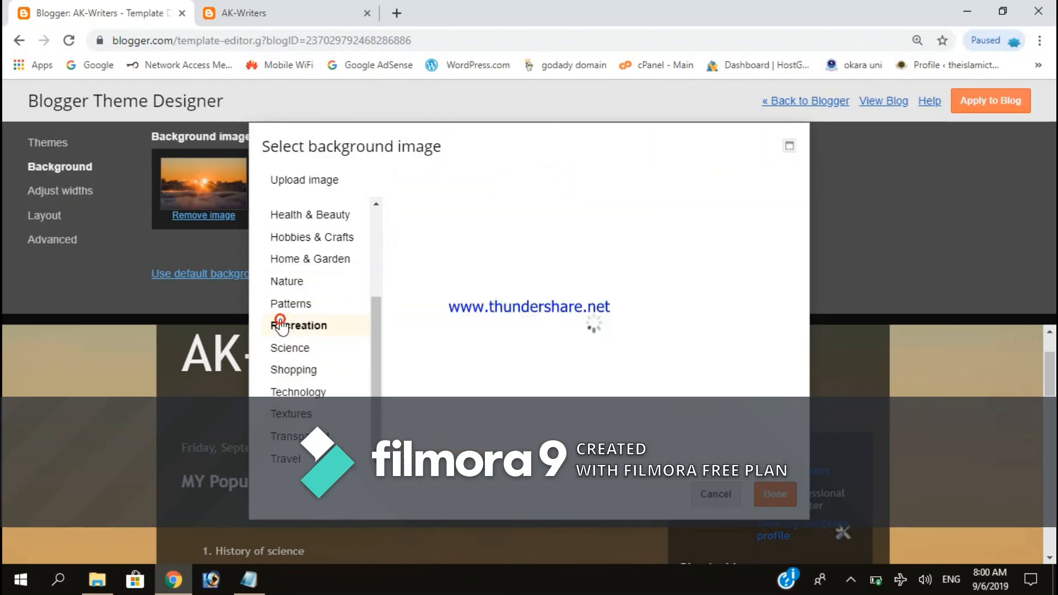
pyautogui.scroll(-1, 583, 315)
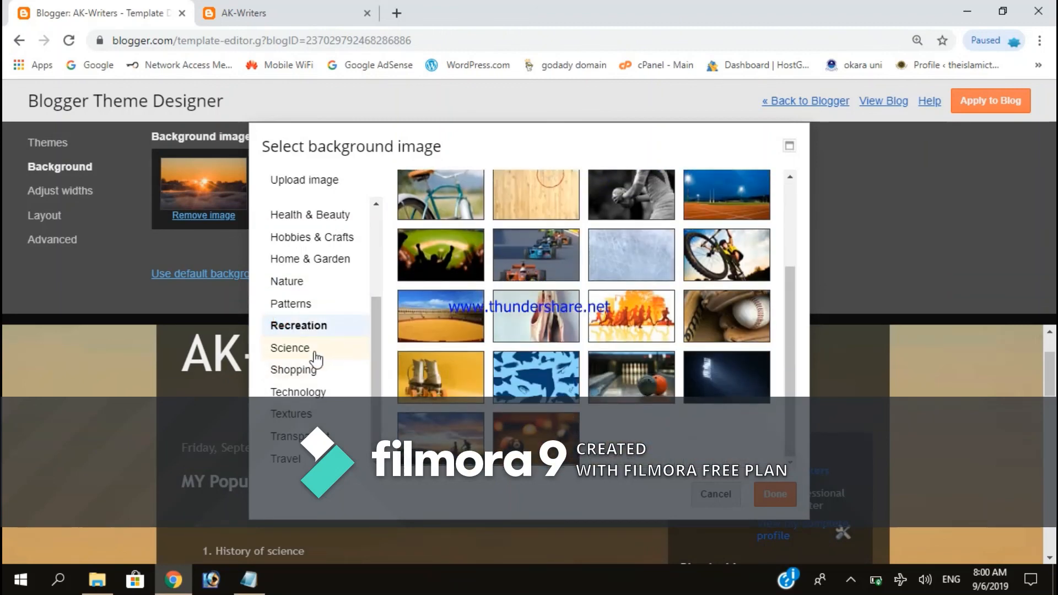
pyautogui.click(309, 353)
pyautogui.click(309, 370)
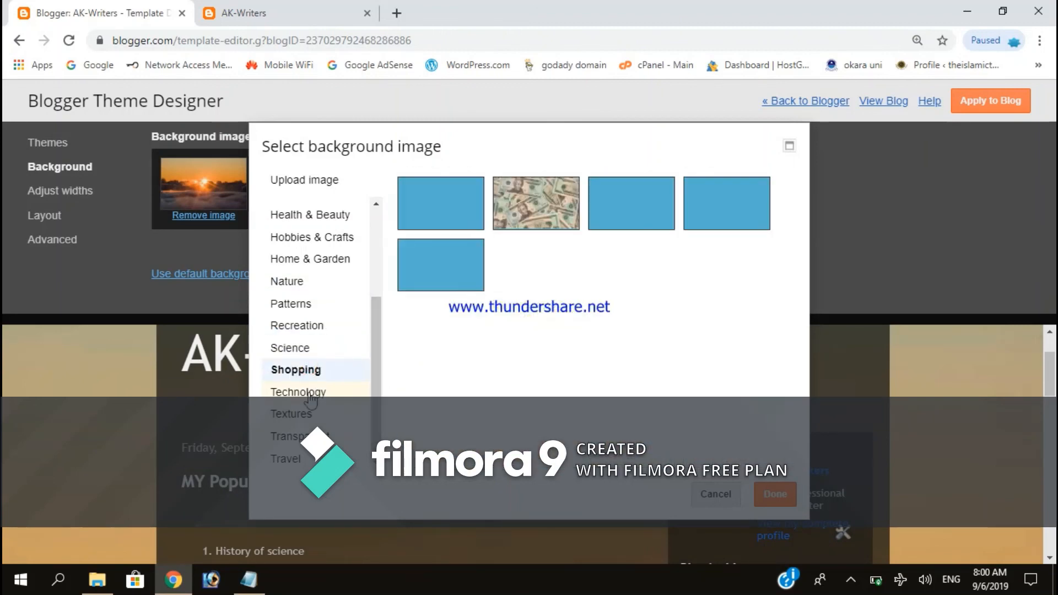
pyautogui.click(305, 415)
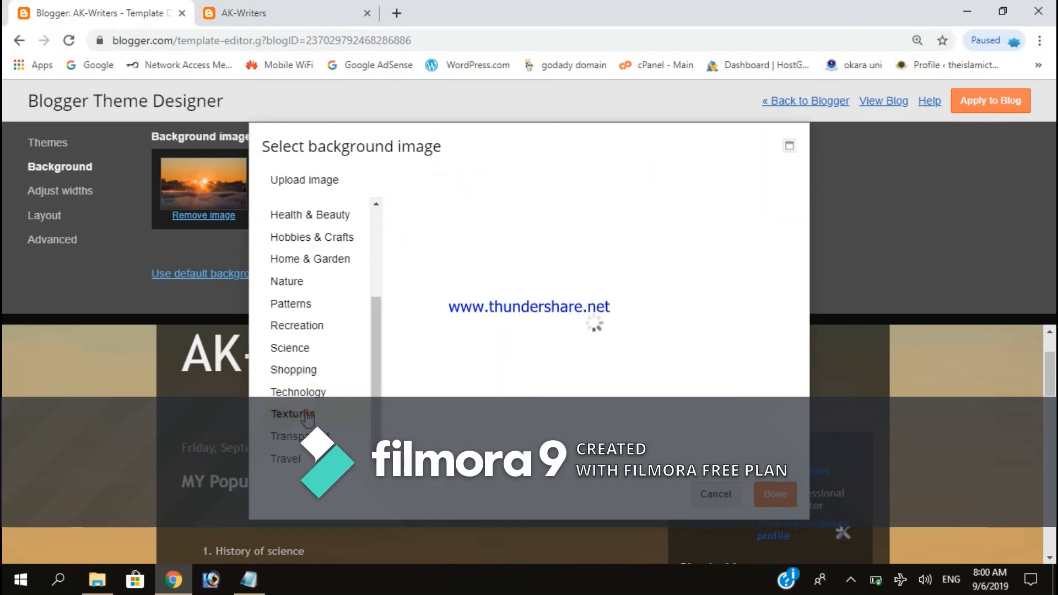
pyautogui.click(301, 436)
# - Try the black rooftop silhouette, railway tracks, riverside palace and vintage postcard images from the Travel category as background
pyautogui.click(292, 460)
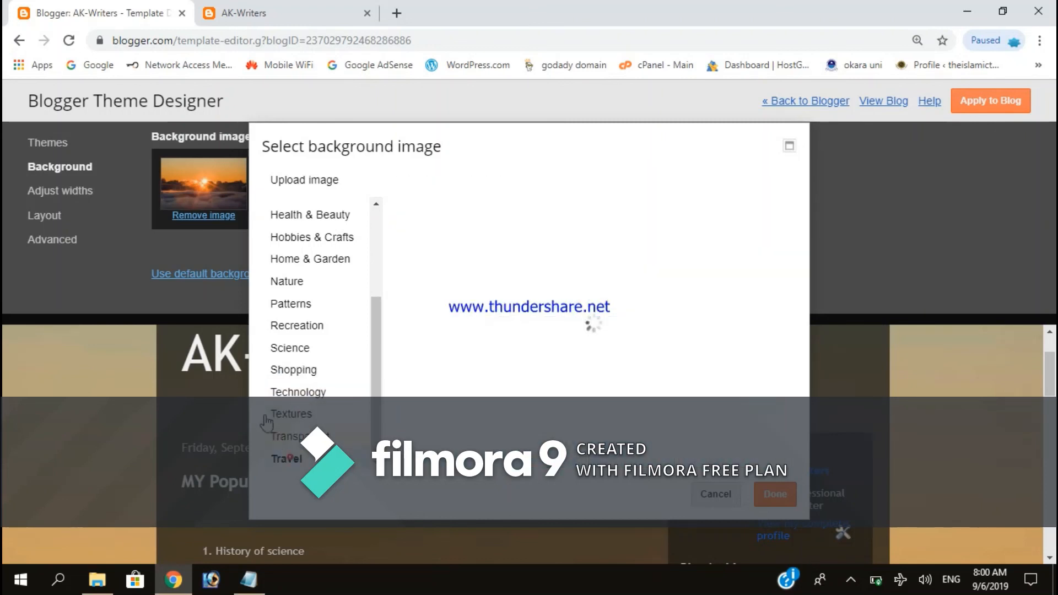
pyautogui.scroll(3, 279, 357)
pyautogui.click(613, 329)
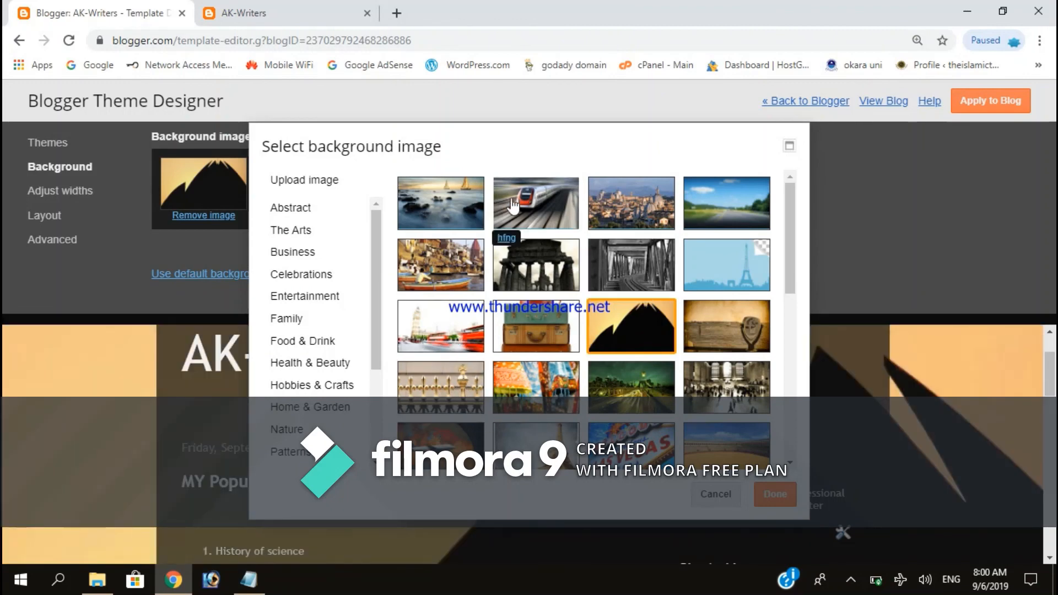
pyautogui.scroll(-5, 432, 292)
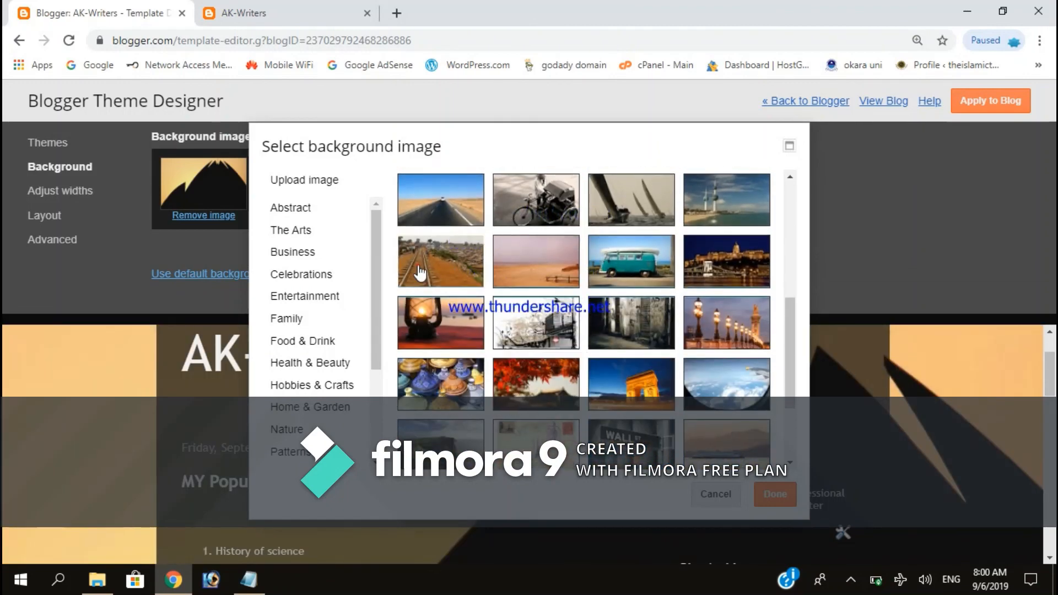
pyautogui.click(420, 272)
pyautogui.scroll(-3, 618, 392)
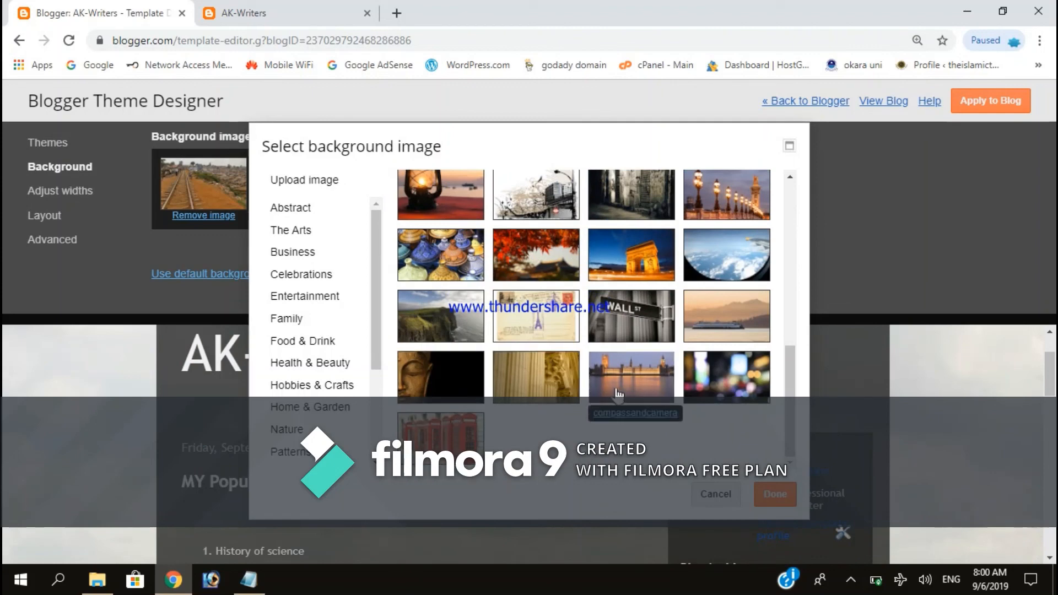
pyautogui.click(630, 389)
pyautogui.click(499, 336)
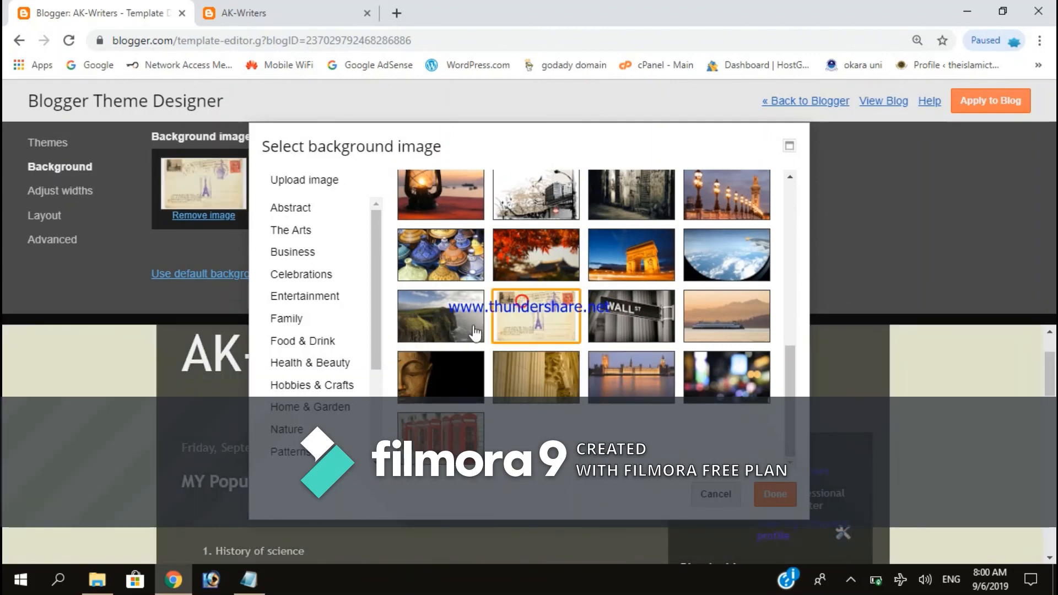
pyautogui.scroll(4, 585, 319)
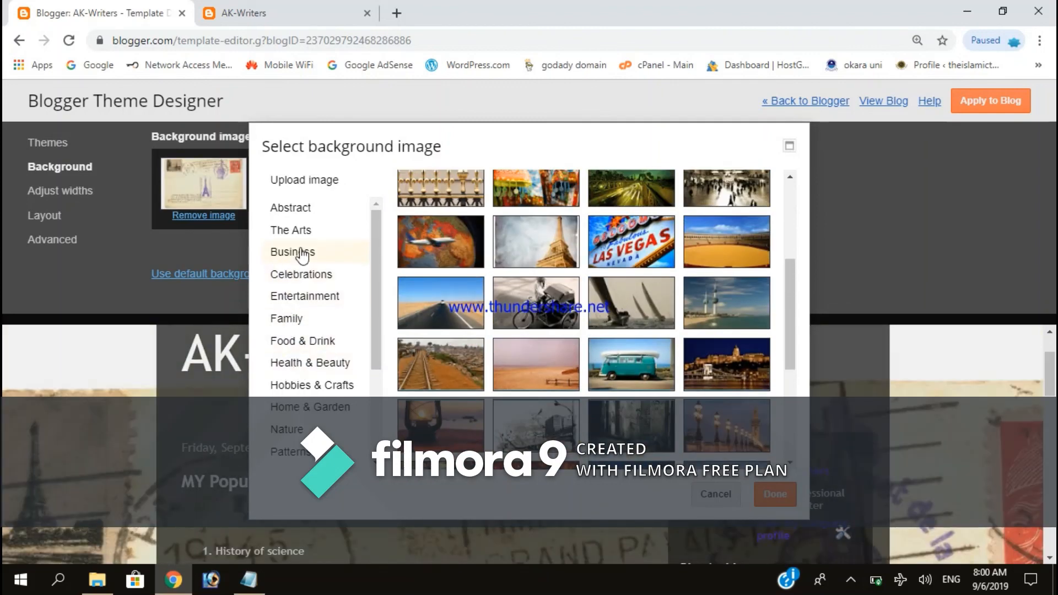
# - Try the full bookshelf and the open book on a white stack from The Arts category as background, and preview the blog
pyautogui.click(302, 253)
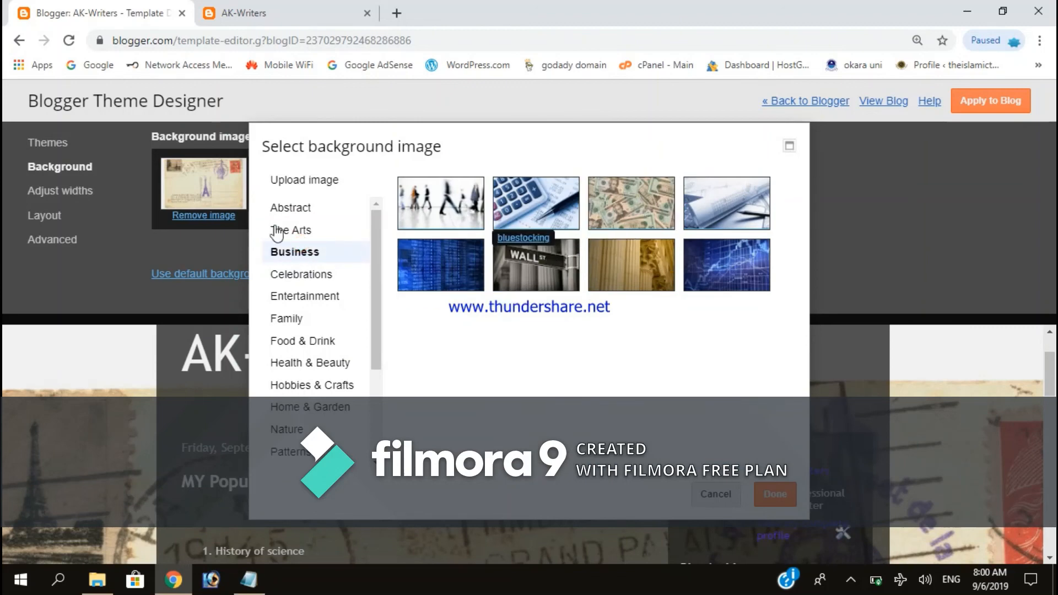
pyautogui.click(289, 232)
pyautogui.click(636, 221)
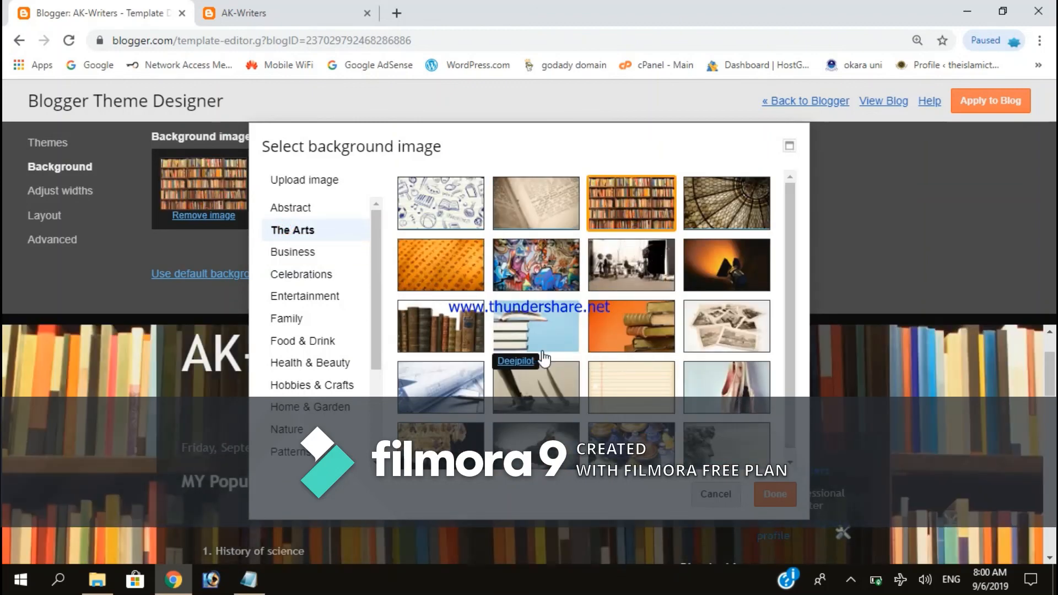
pyautogui.click(517, 323)
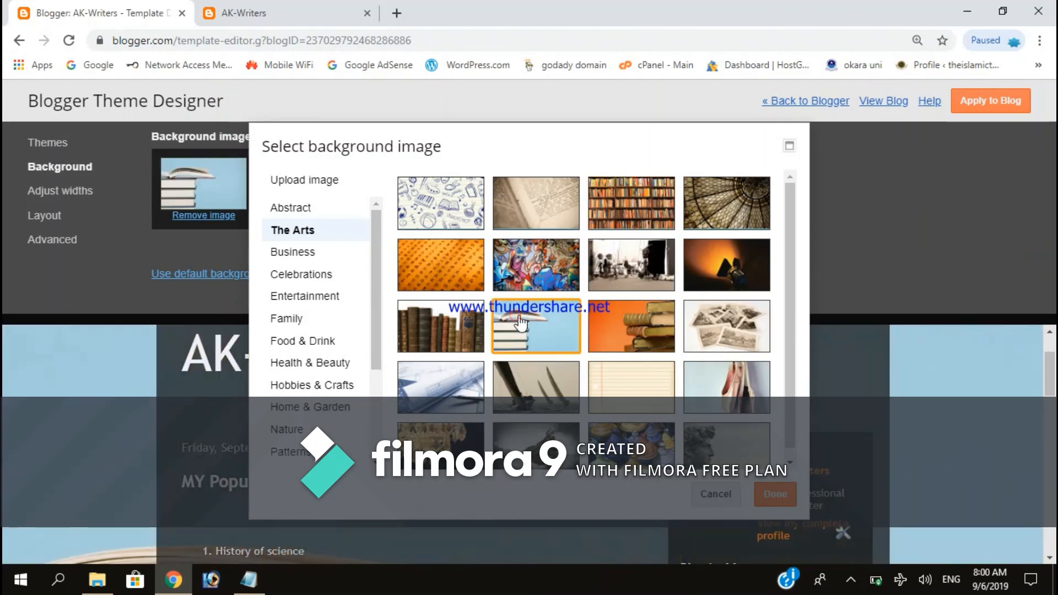
pyautogui.click(774, 495)
pyautogui.scroll(-10, 792, 452)
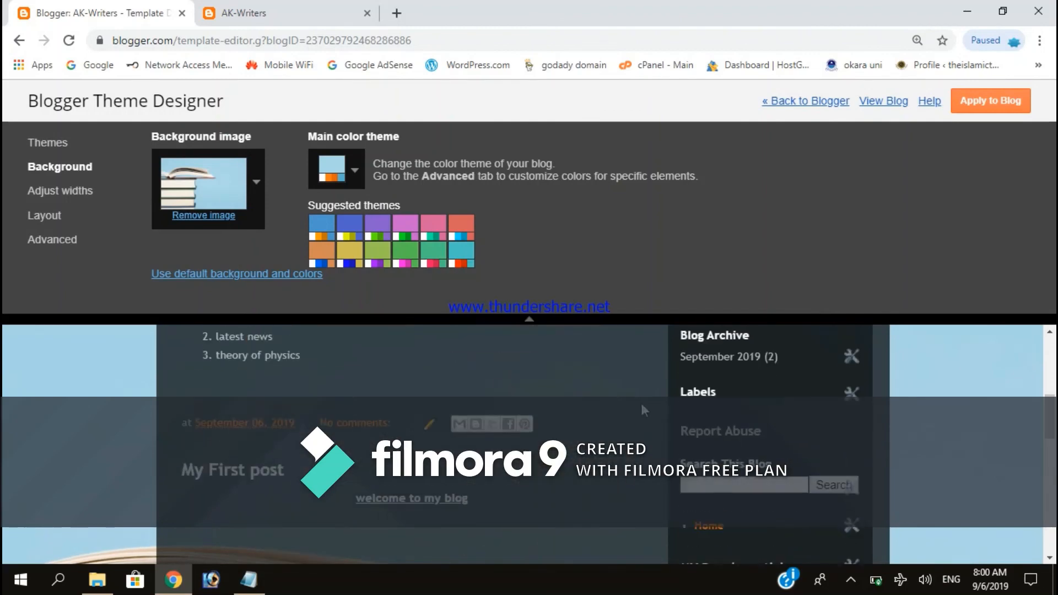
# - Switch the background to the full bookshelf image from The Arts category and check it in the blog preview
pyautogui.click(205, 184)
pyautogui.click(623, 200)
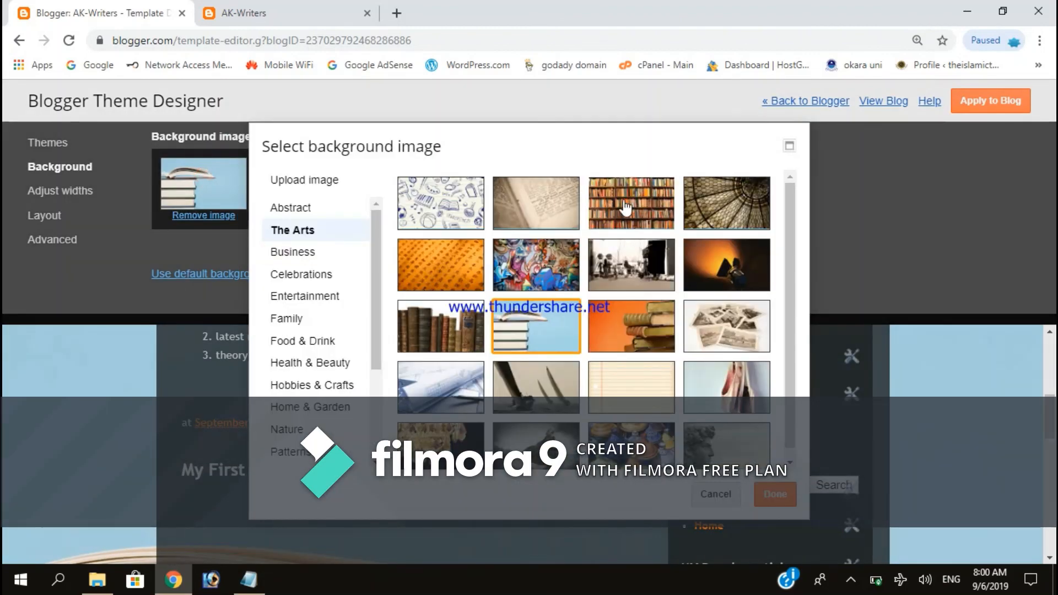
pyautogui.click(775, 495)
pyautogui.scroll(-10, 699, 458)
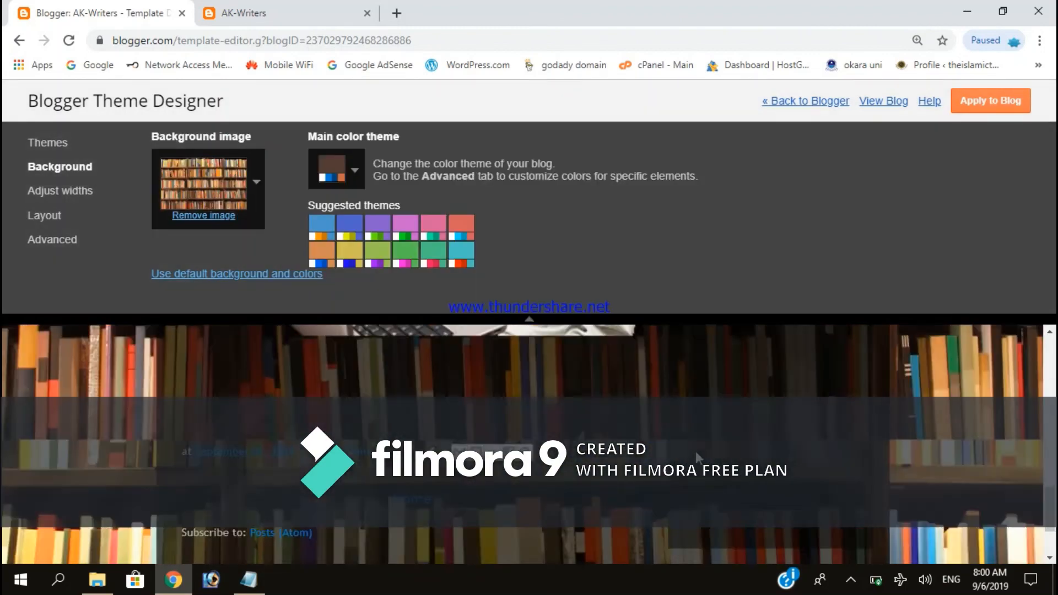
pyautogui.scroll(12, 696, 451)
pyautogui.scroll(-4, 670, 424)
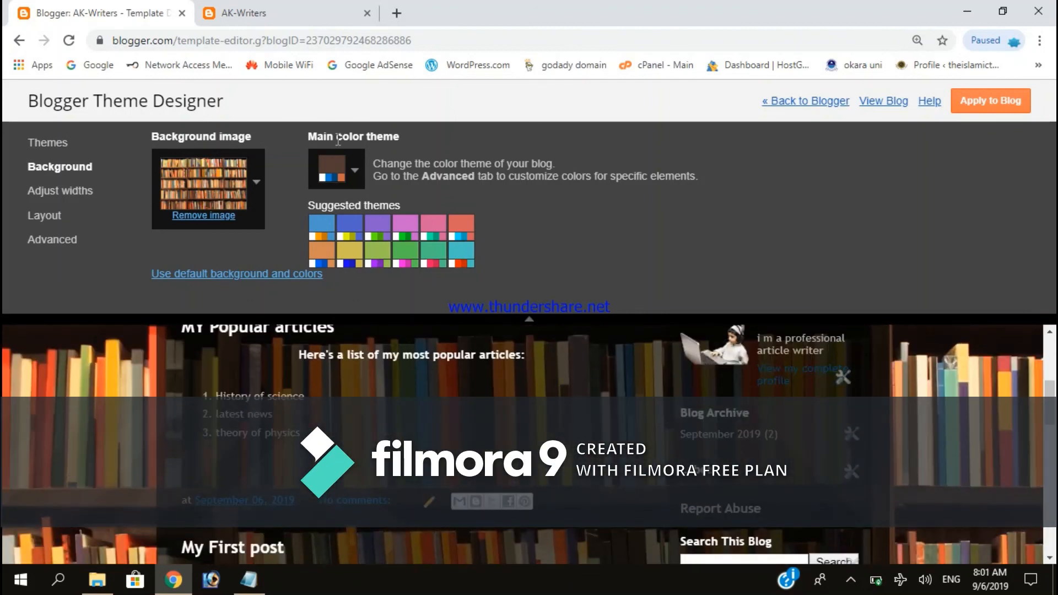
# - Set the row of upright antique books from The Arts category as background image and apply the theme to the blog
pyautogui.click(223, 191)
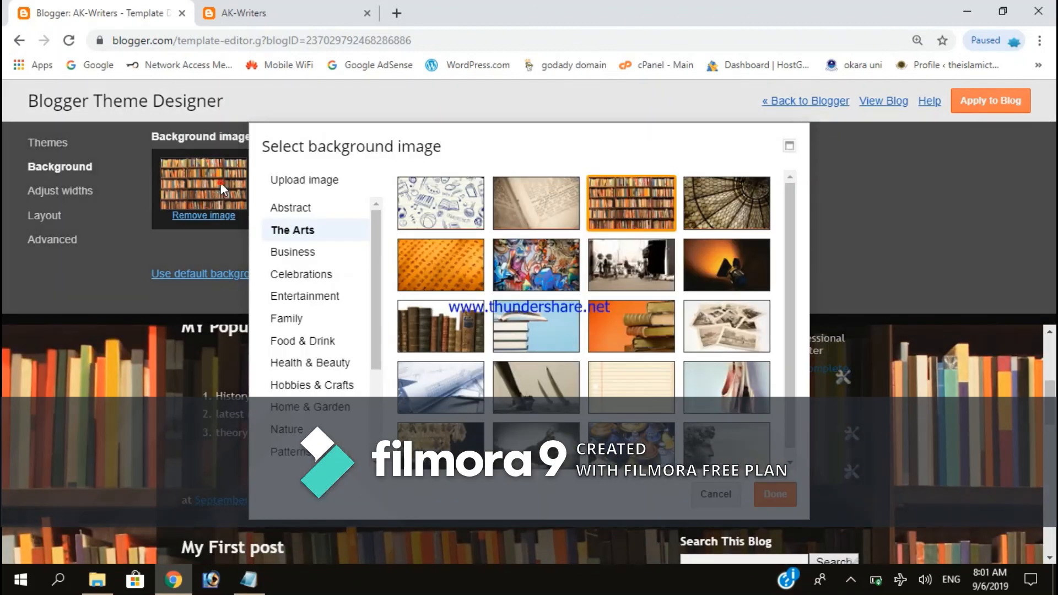
pyautogui.click(466, 319)
pyautogui.click(651, 331)
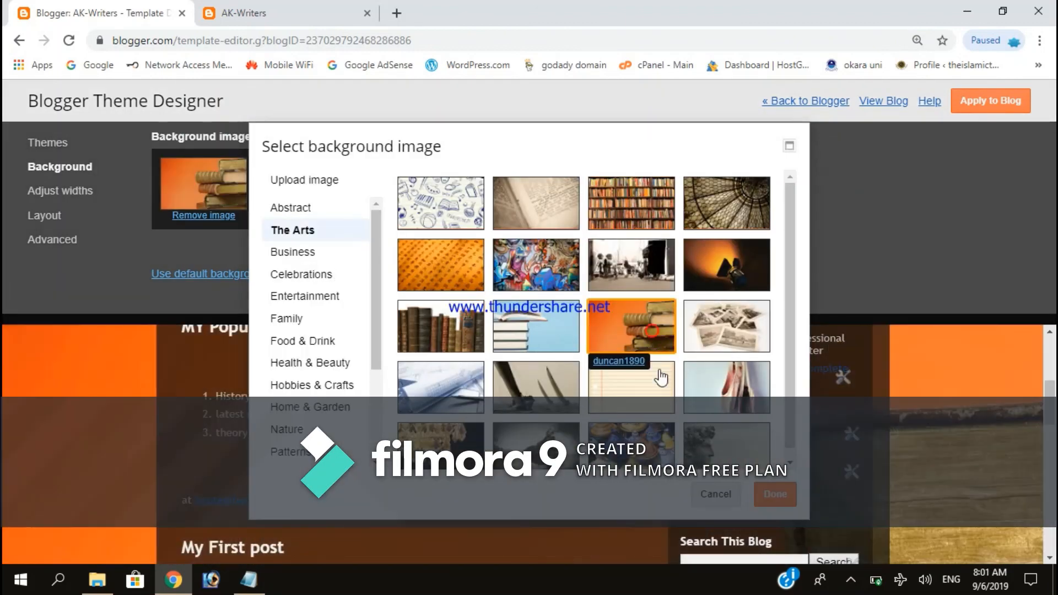
pyautogui.click(462, 333)
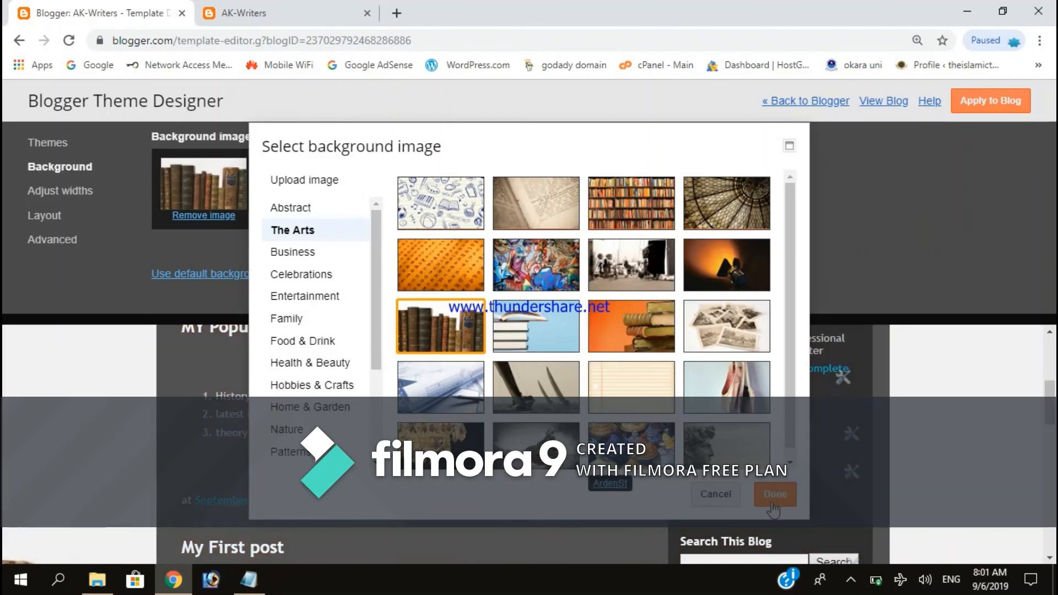
pyautogui.click(773, 502)
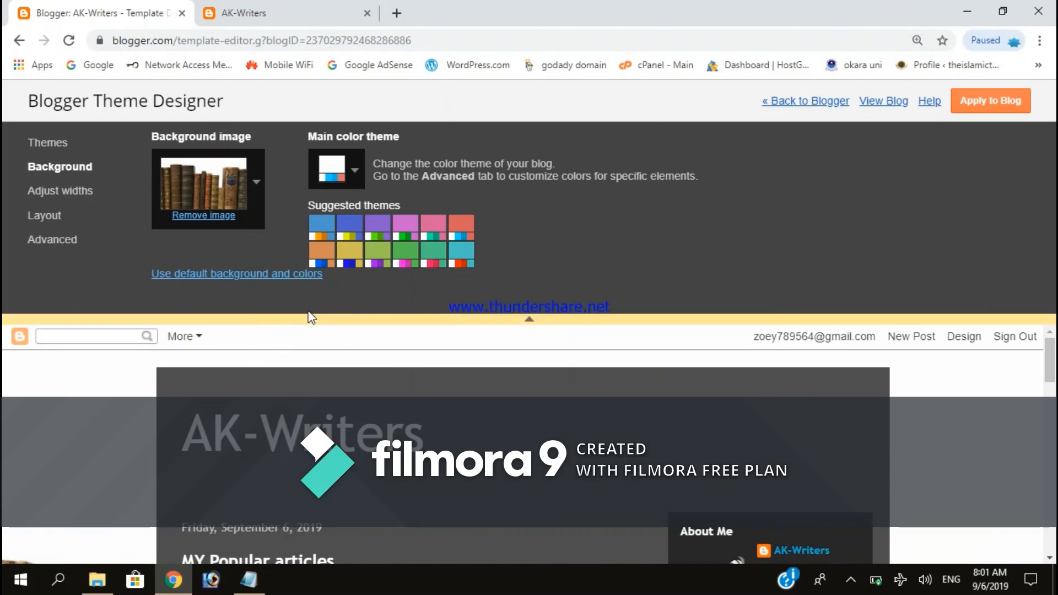
pyautogui.click(989, 100)
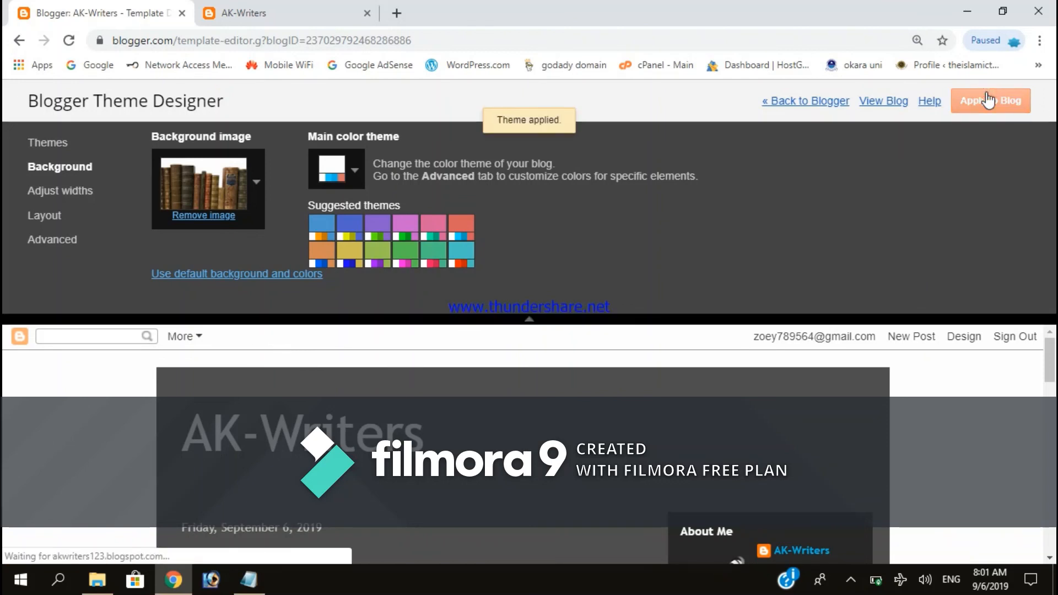
# - Reload the live AK-Writers blog and examine its title, posts and sidebar against the new background
pyautogui.click(246, 8)
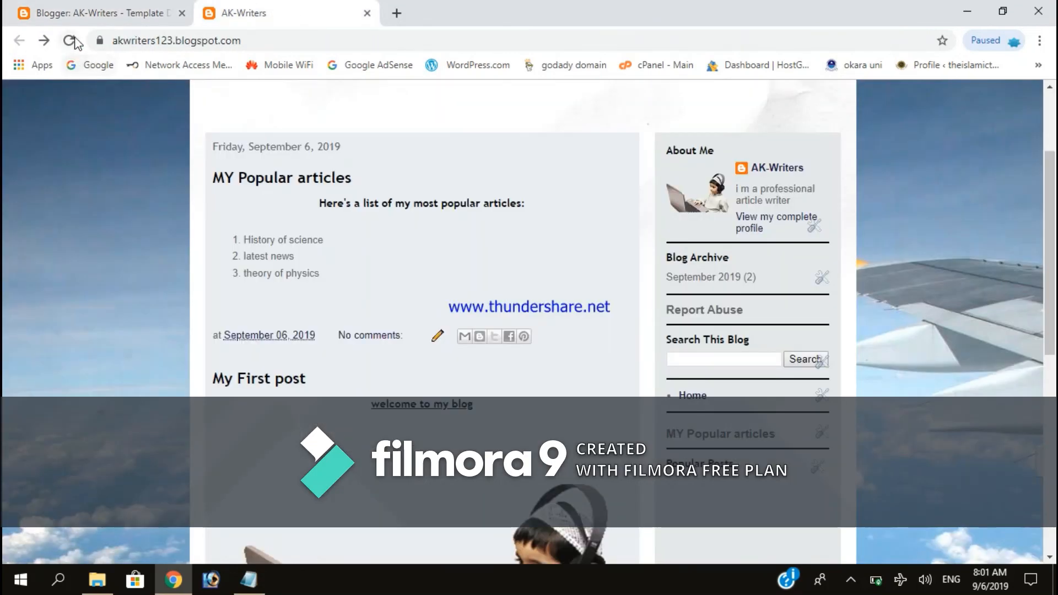
pyautogui.click(70, 41)
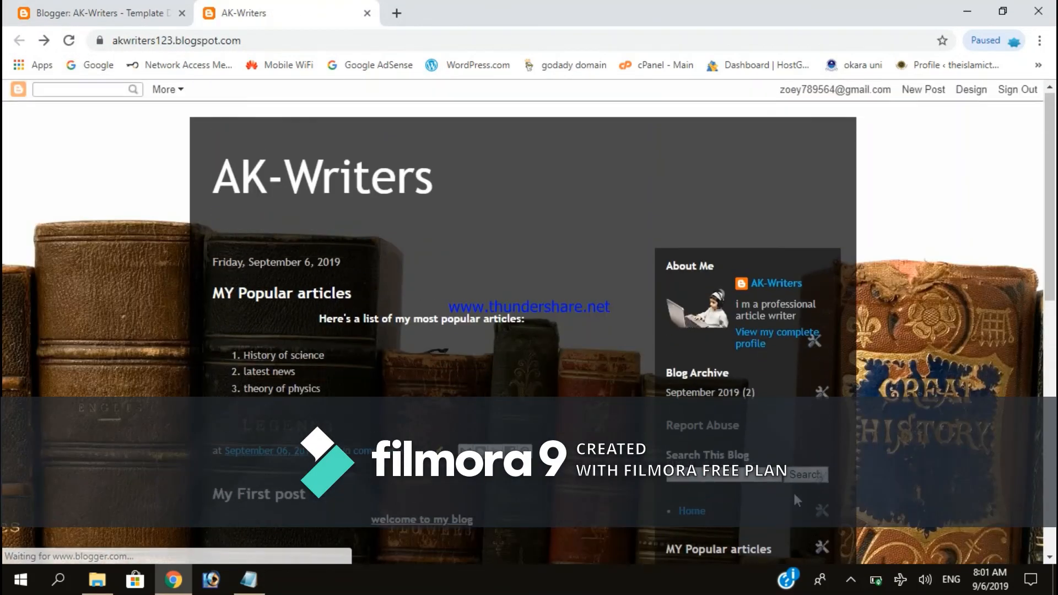
pyautogui.scroll(-7, 502, 302)
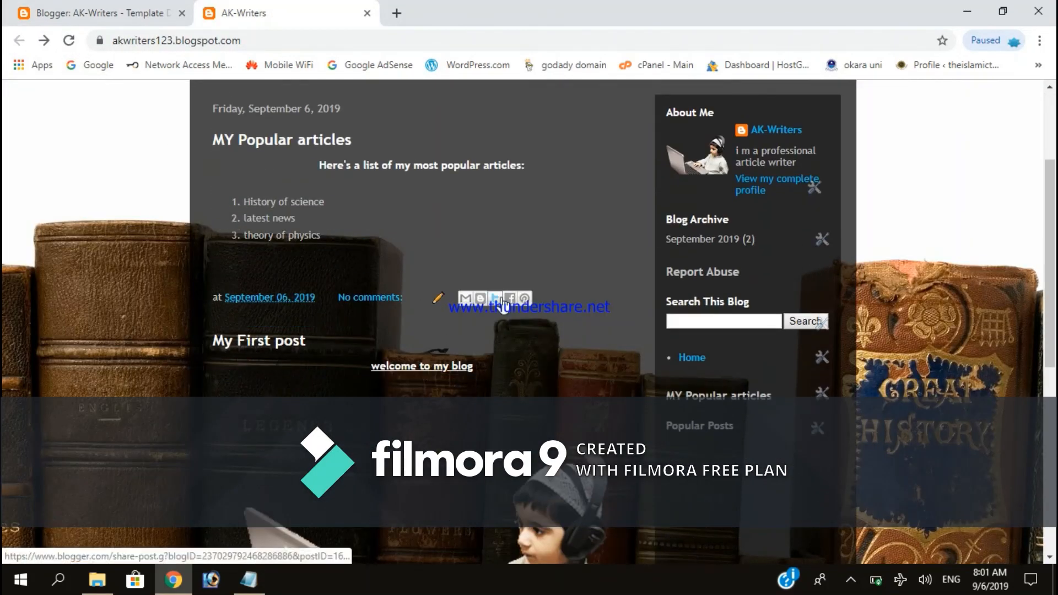
pyautogui.scroll(10, 501, 303)
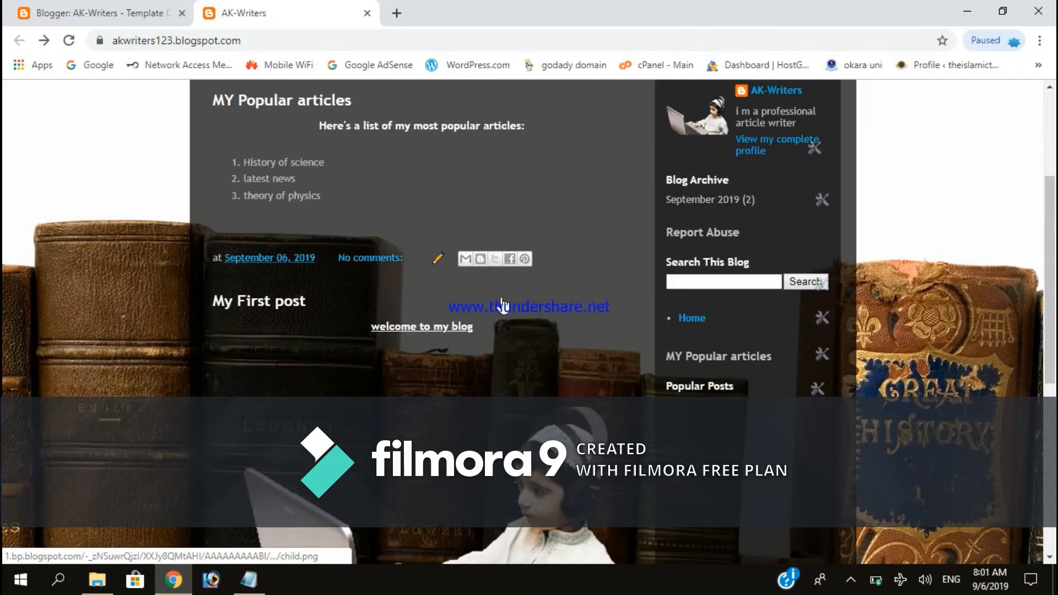
pyautogui.moveTo(221, 181); pyautogui.dragTo(496, 193)
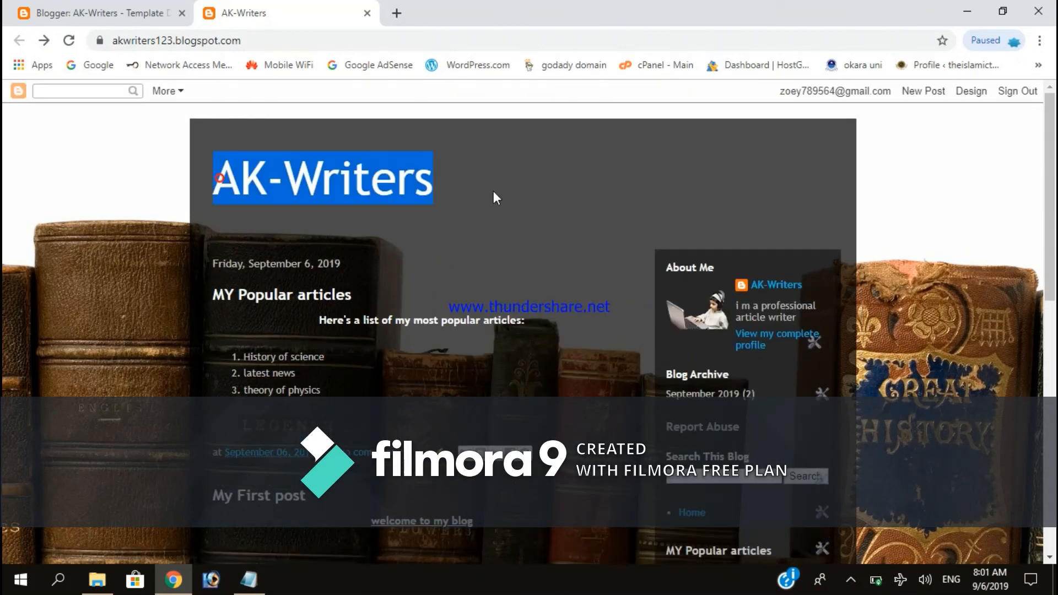
pyautogui.click(504, 191)
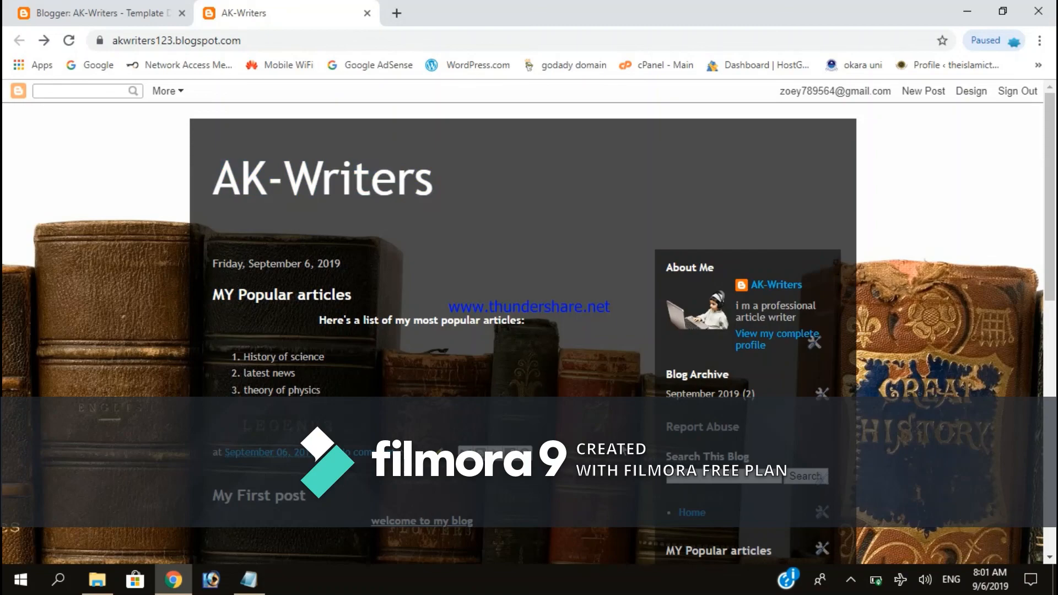